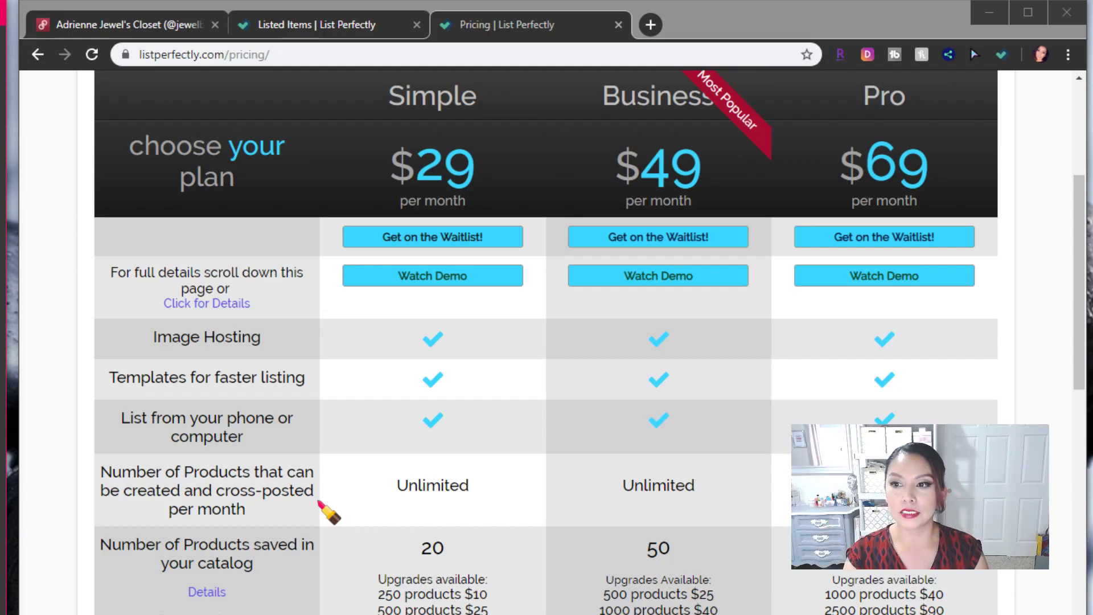
Compare the pricing plans' catalog limits and upgrades with the products saved on the Listed Items page
{"action": "scroll", "coordinate": [322, 504], "scroll_direction": "down", "scroll_amount": 13}
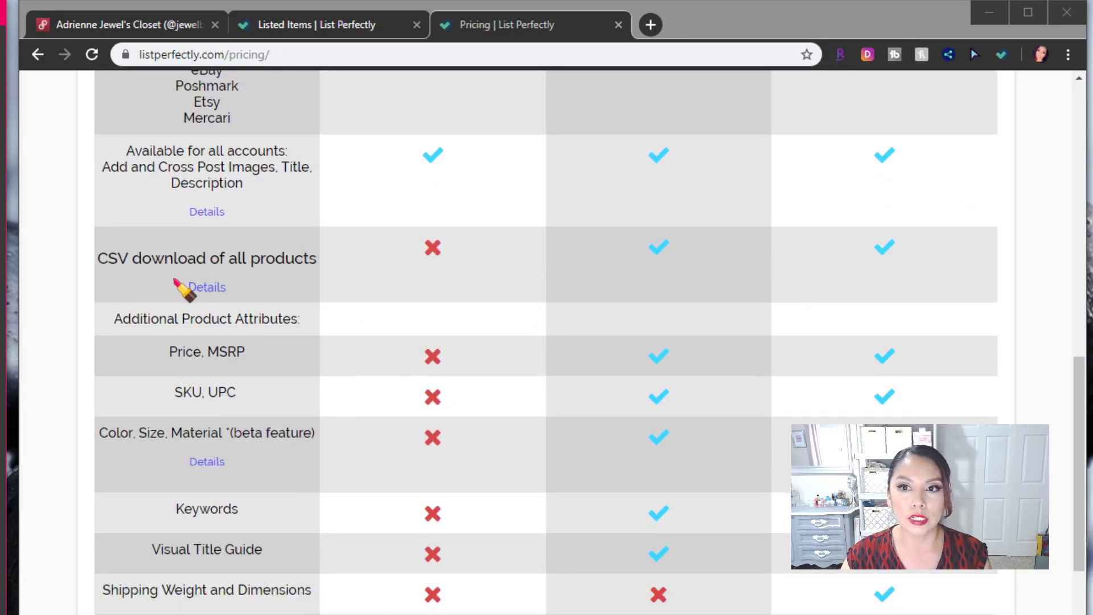
{"action": "scroll", "coordinate": [546, 329], "scroll_direction": "up", "scroll_amount": 7}
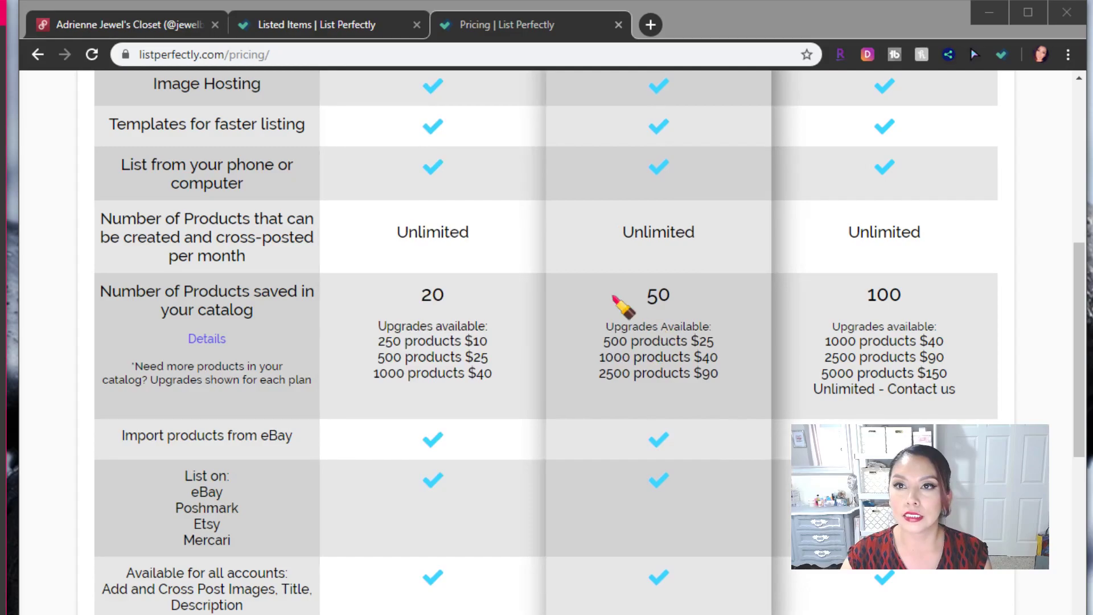
{"action": "left_click", "coordinate": [317, 25]}
{"action": "scroll", "coordinate": [312, 393], "scroll_direction": "down", "scroll_amount": 12}
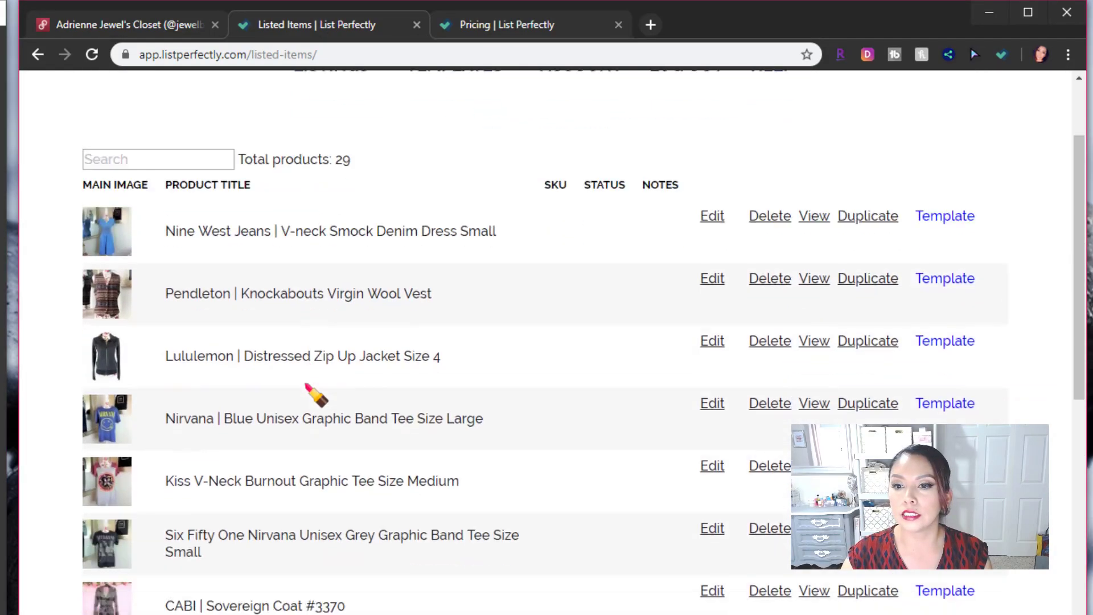
{"action": "scroll", "coordinate": [547, 342], "scroll_direction": "down", "scroll_amount": 12}
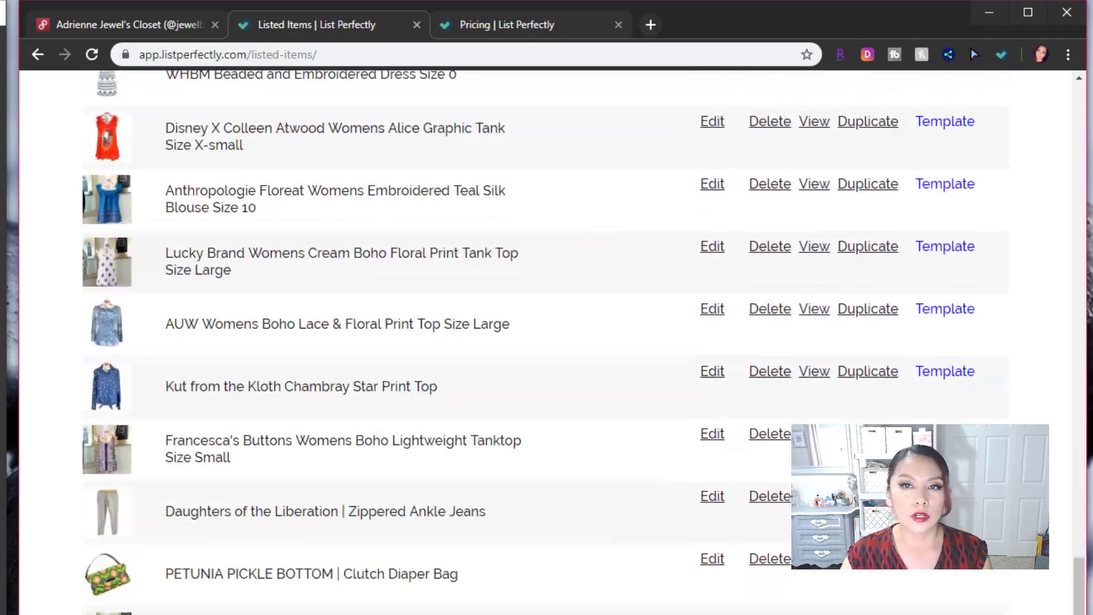
{"action": "scroll", "coordinate": [546, 342], "scroll_direction": "up", "scroll_amount": 18}
{"action": "scroll", "coordinate": [314, 575], "scroll_direction": "up", "scroll_amount": 6}
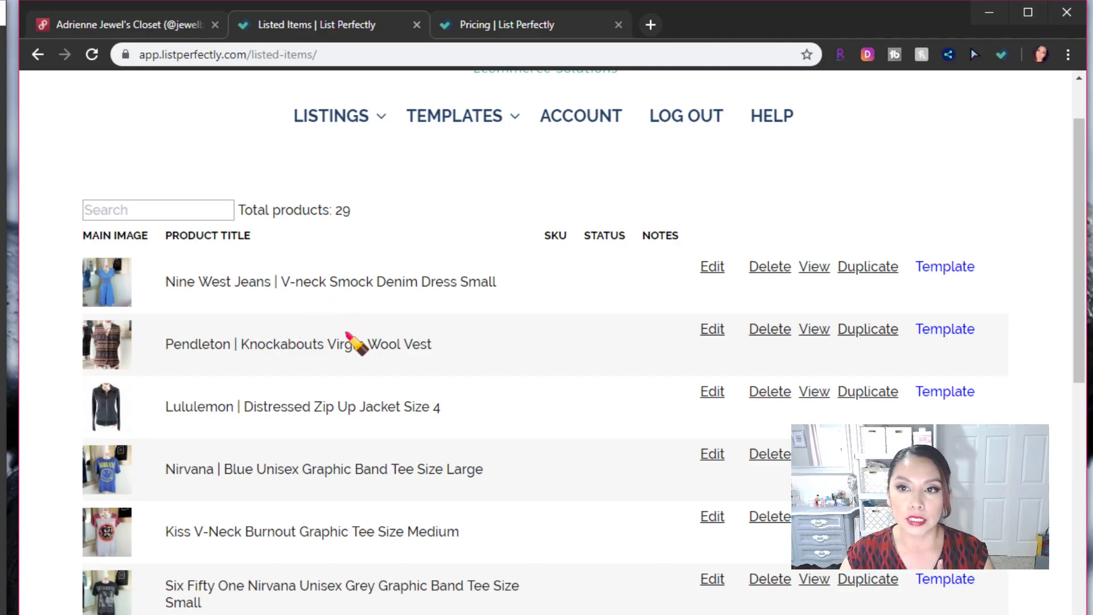
{"action": "left_click", "coordinate": [507, 34]}
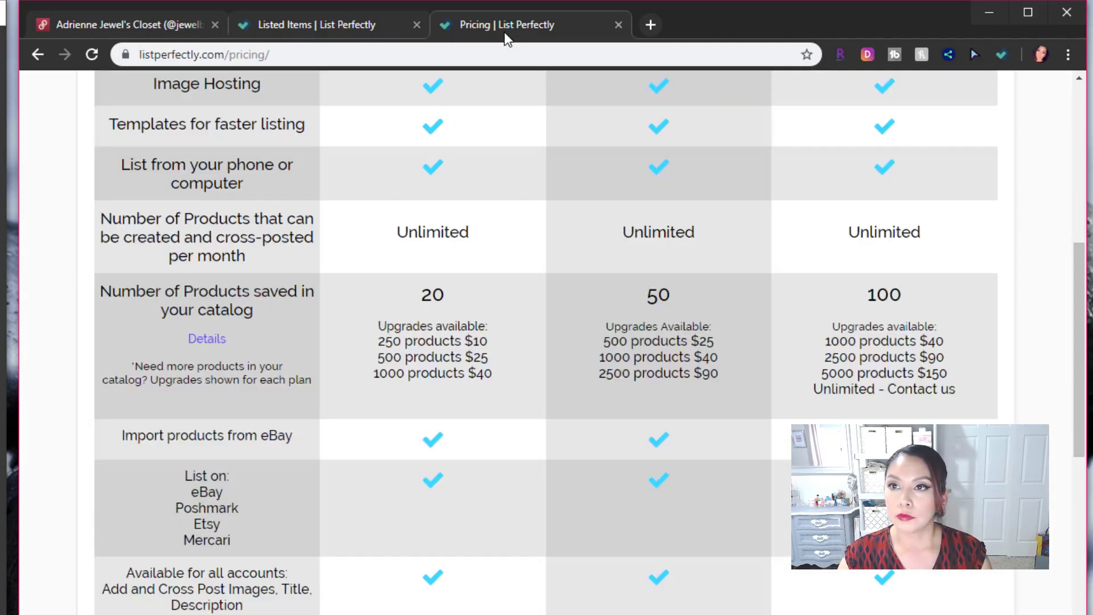
{"action": "left_click", "coordinate": [366, 26]}
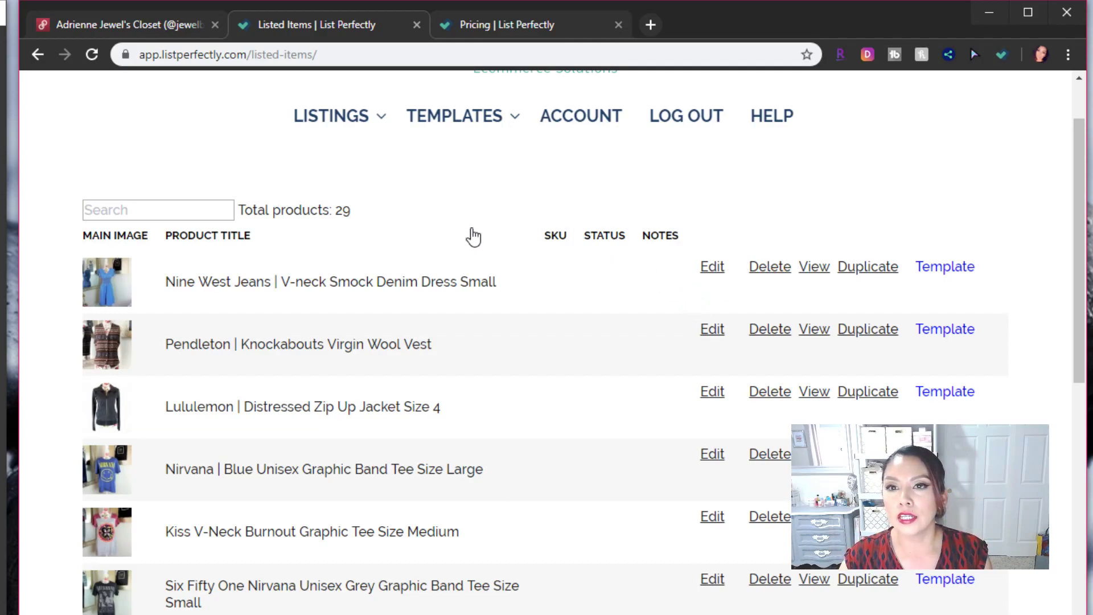
{"action": "scroll", "coordinate": [398, 364], "scroll_direction": "up", "scroll_amount": 2}
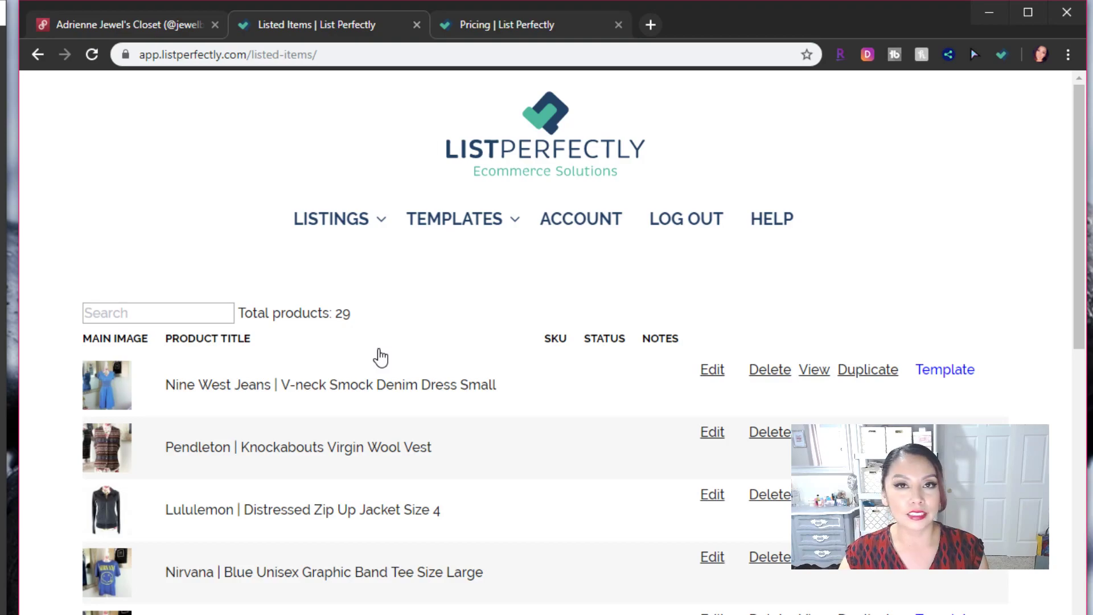
Examine the pricing table's rows on marketplaces, CSV download and additional product attributes for each plan
{"action": "left_click", "coordinate": [521, 23]}
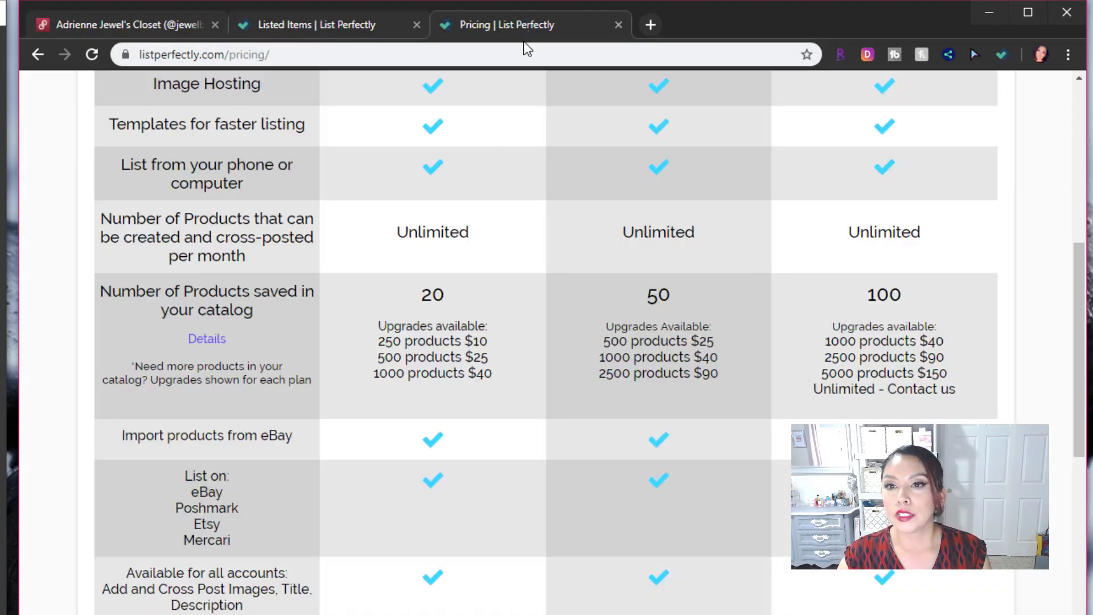
{"action": "scroll", "coordinate": [471, 495], "scroll_direction": "down", "scroll_amount": 2}
{"action": "scroll", "coordinate": [512, 529], "scroll_direction": "down", "scroll_amount": 1}
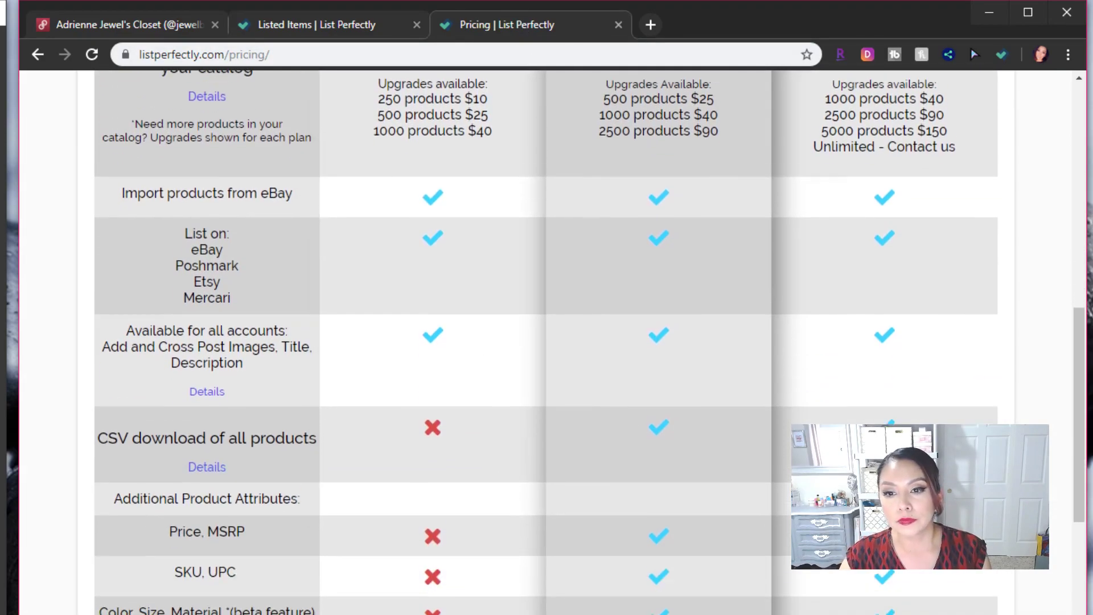
{"action": "scroll", "coordinate": [580, 569], "scroll_direction": "down", "scroll_amount": 1}
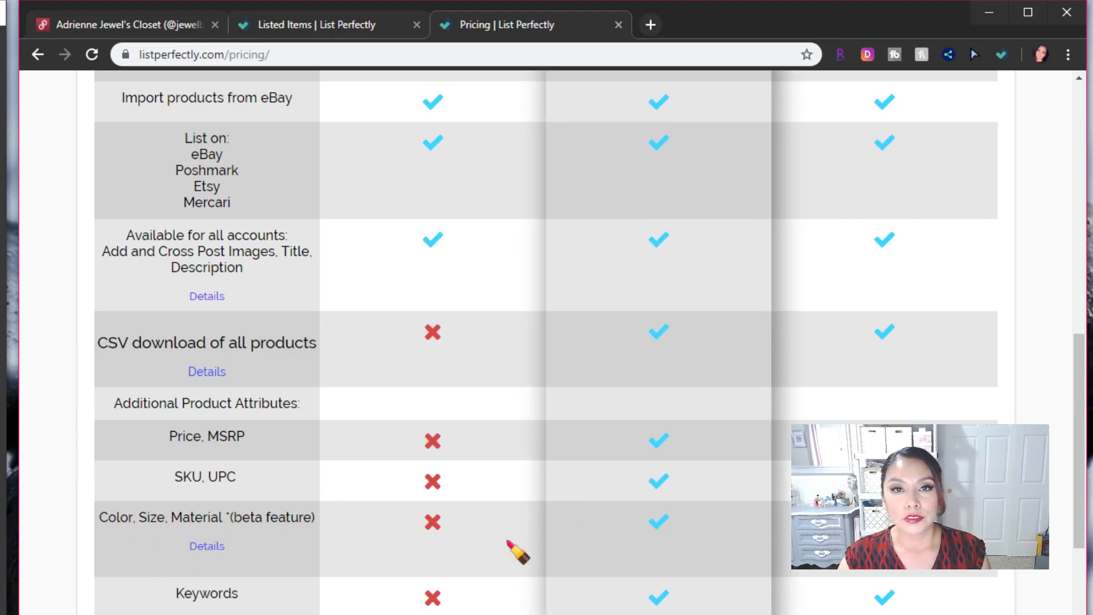
{"action": "scroll", "coordinate": [387, 570], "scroll_direction": "down", "scroll_amount": 2}
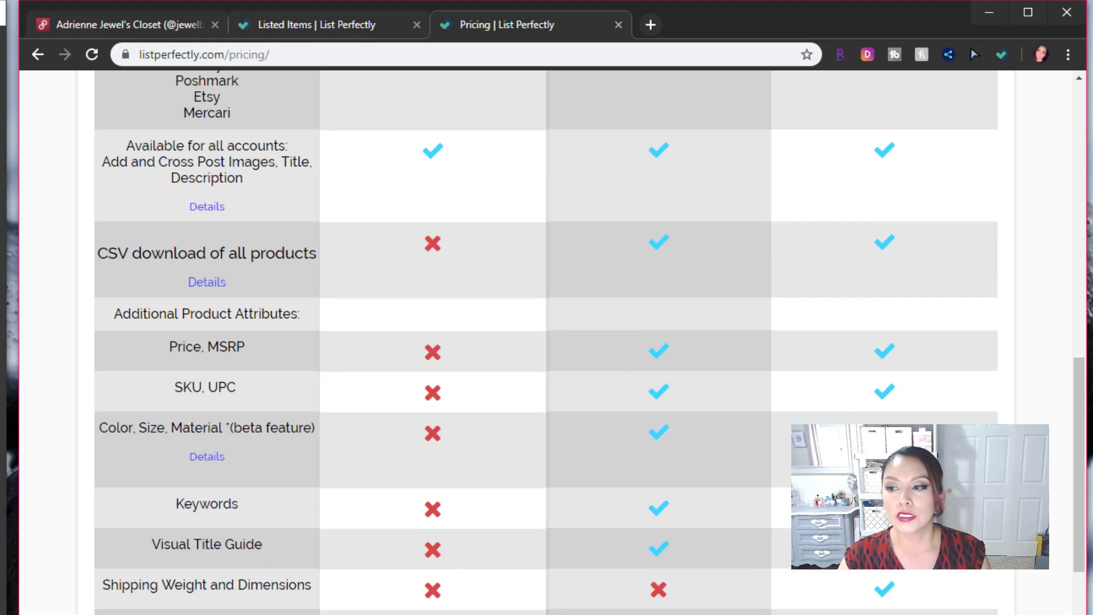
{"action": "scroll", "coordinate": [658, 342], "scroll_direction": "down", "scroll_amount": 1}
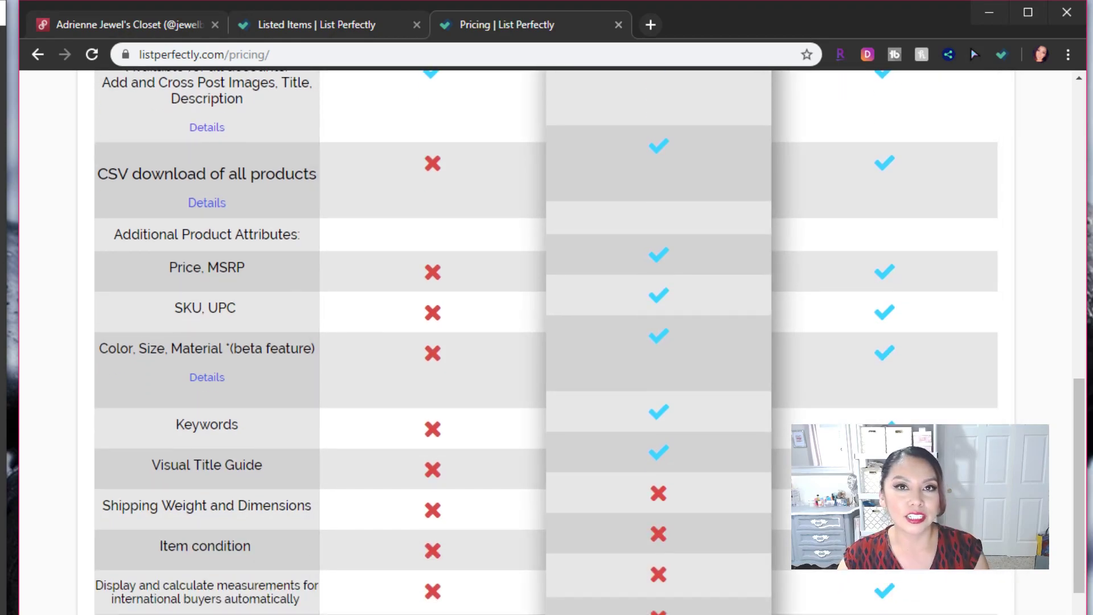
Compare the Simple, Business and Pro plans from monthly price and catalog size down to customized description layouts
{"action": "scroll", "coordinate": [725, 585], "scroll_direction": "up", "scroll_amount": 12}
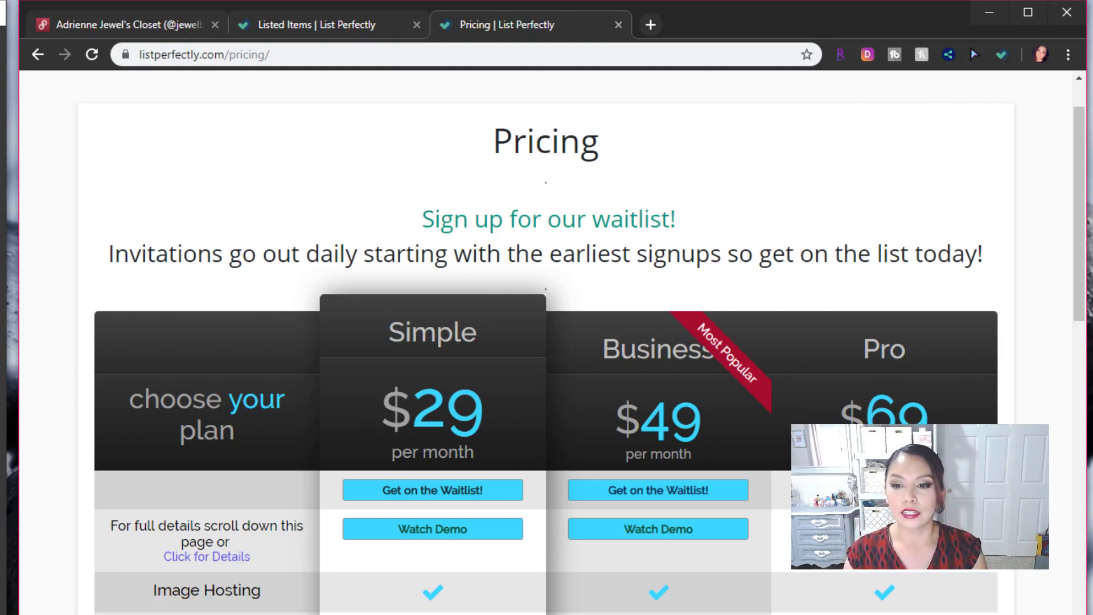
{"action": "scroll", "coordinate": [659, 609], "scroll_direction": "down", "scroll_amount": 7}
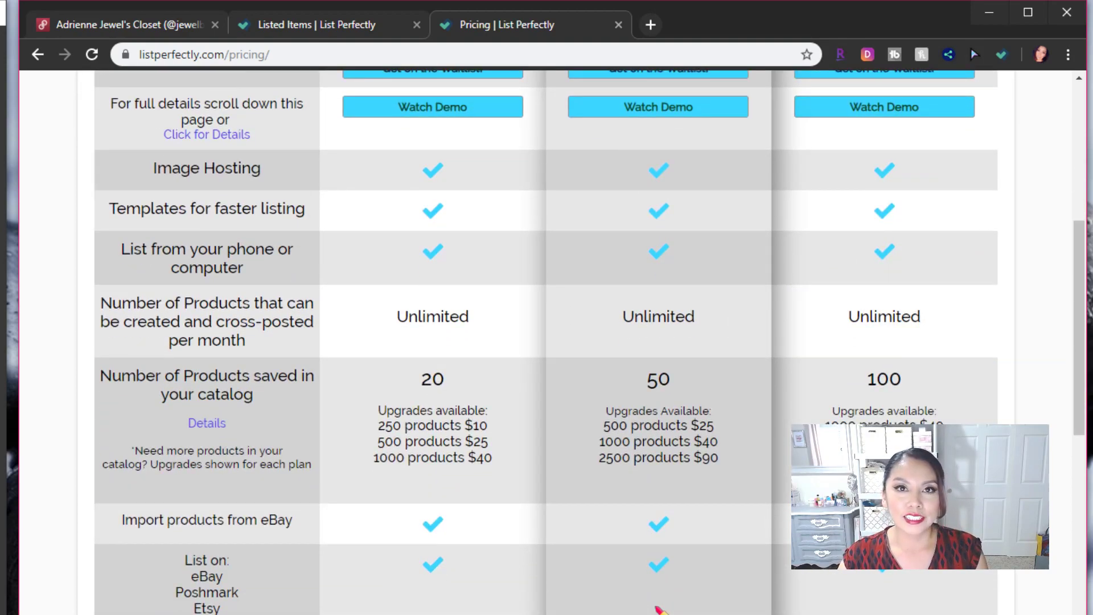
{"action": "scroll", "coordinate": [659, 610], "scroll_direction": "down", "scroll_amount": 2}
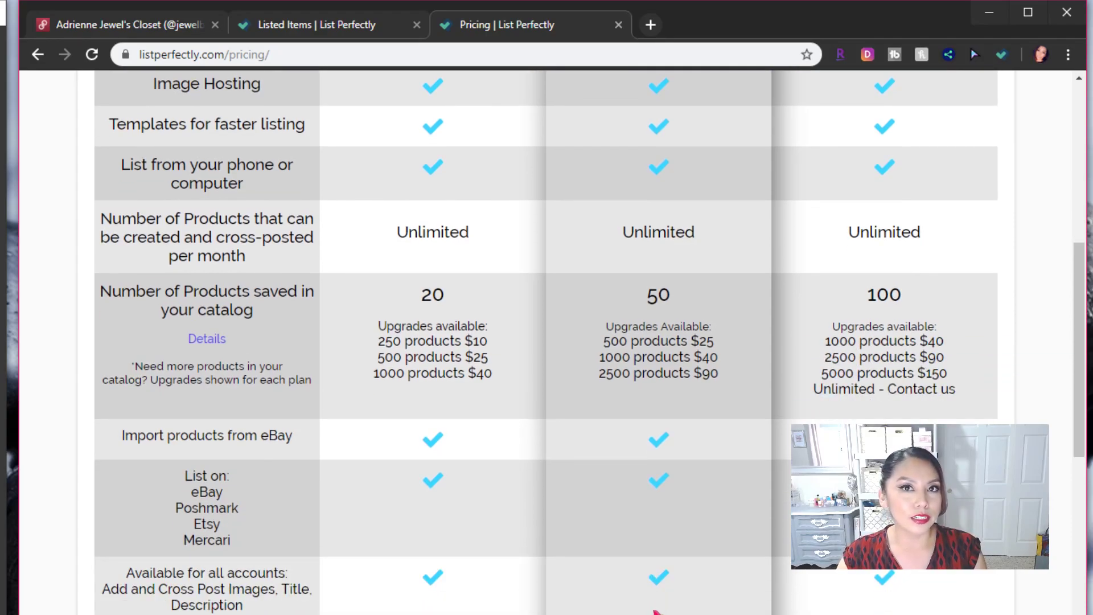
{"action": "scroll", "coordinate": [658, 610], "scroll_direction": "up", "scroll_amount": 3}
{"action": "scroll", "coordinate": [659, 611], "scroll_direction": "up", "scroll_amount": 4}
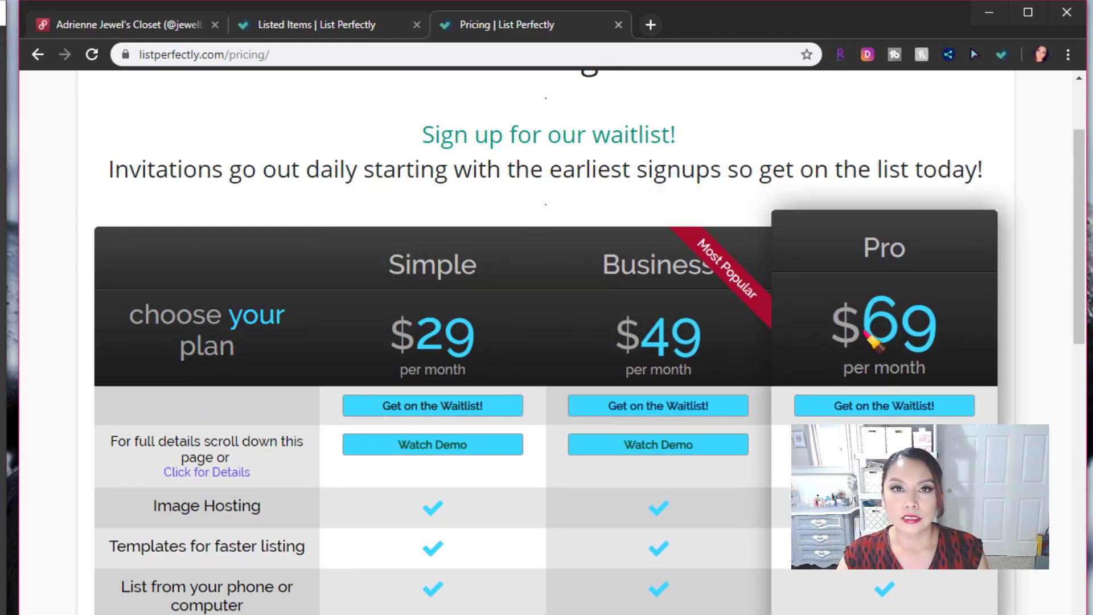
{"action": "scroll", "coordinate": [871, 341], "scroll_direction": "down", "scroll_amount": 3}
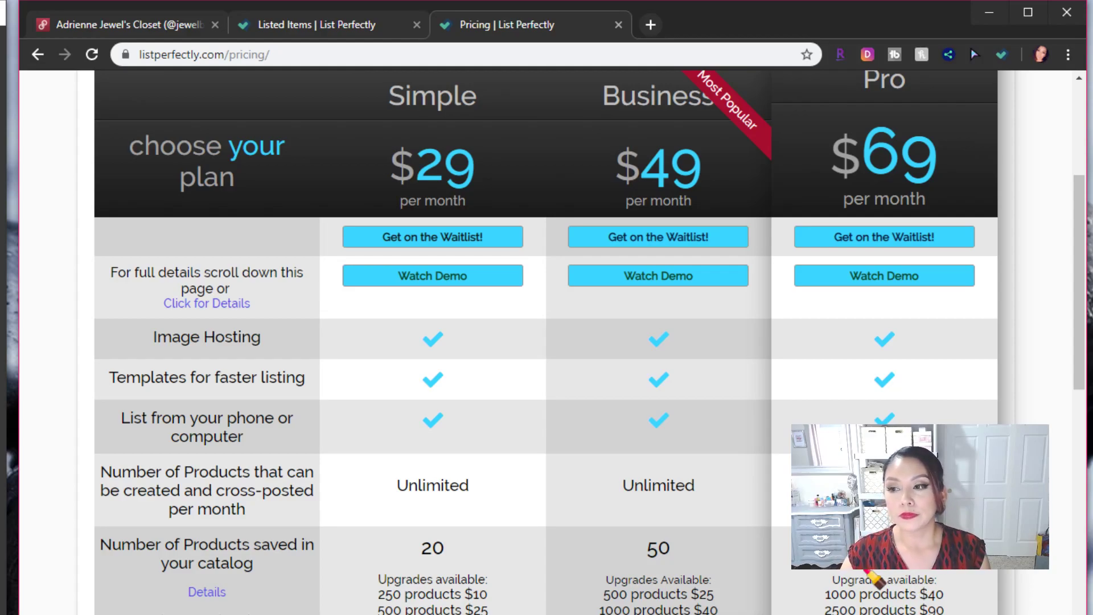
{"action": "scroll", "coordinate": [868, 575], "scroll_direction": "down", "scroll_amount": 7}
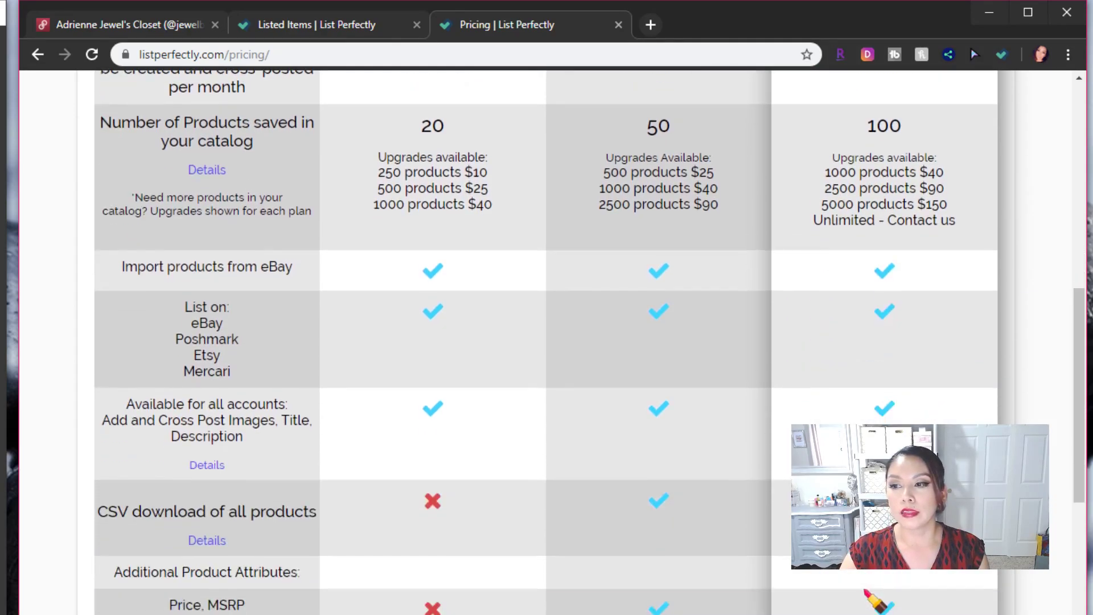
{"action": "scroll", "coordinate": [871, 598], "scroll_direction": "down", "scroll_amount": 7}
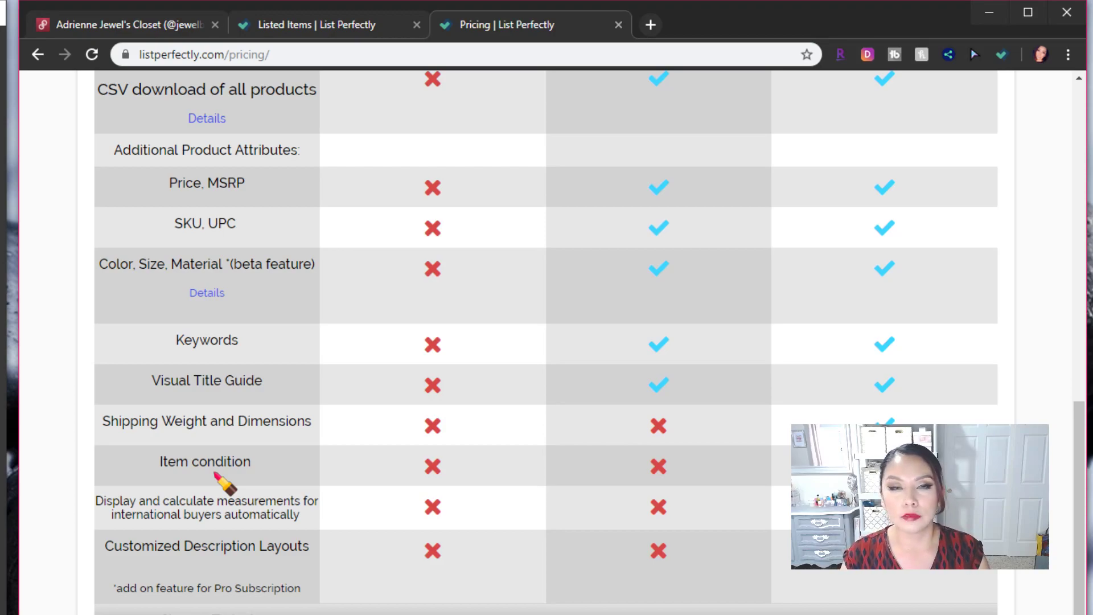
{"action": "scroll", "coordinate": [220, 477], "scroll_direction": "up", "scroll_amount": 15}
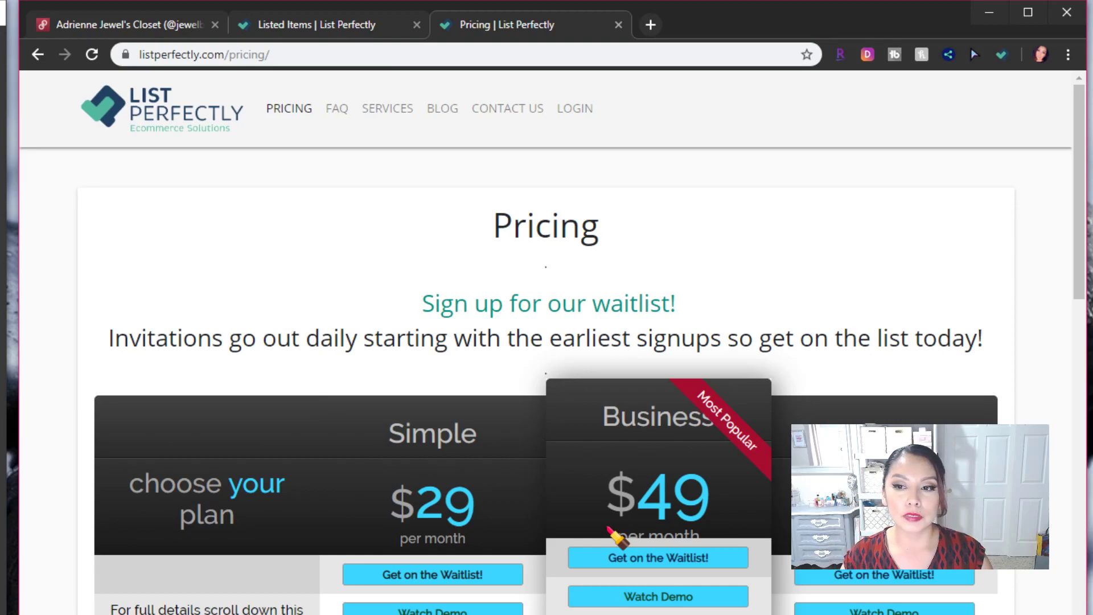
{"action": "scroll", "coordinate": [617, 537], "scroll_direction": "down", "scroll_amount": 15}
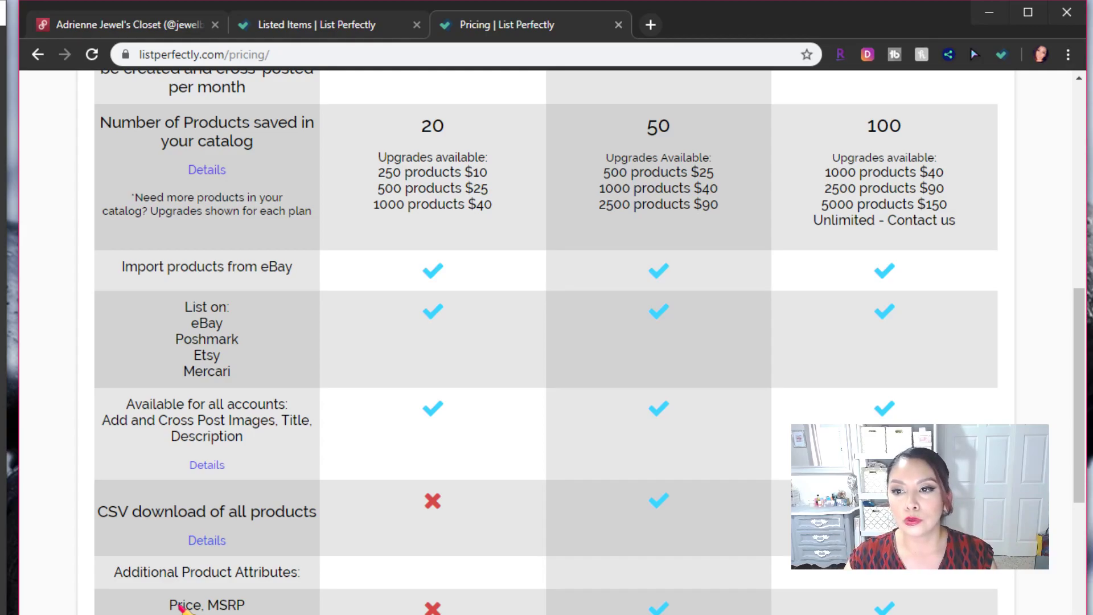
{"action": "scroll", "coordinate": [604, 494], "scroll_direction": "up", "scroll_amount": 10}
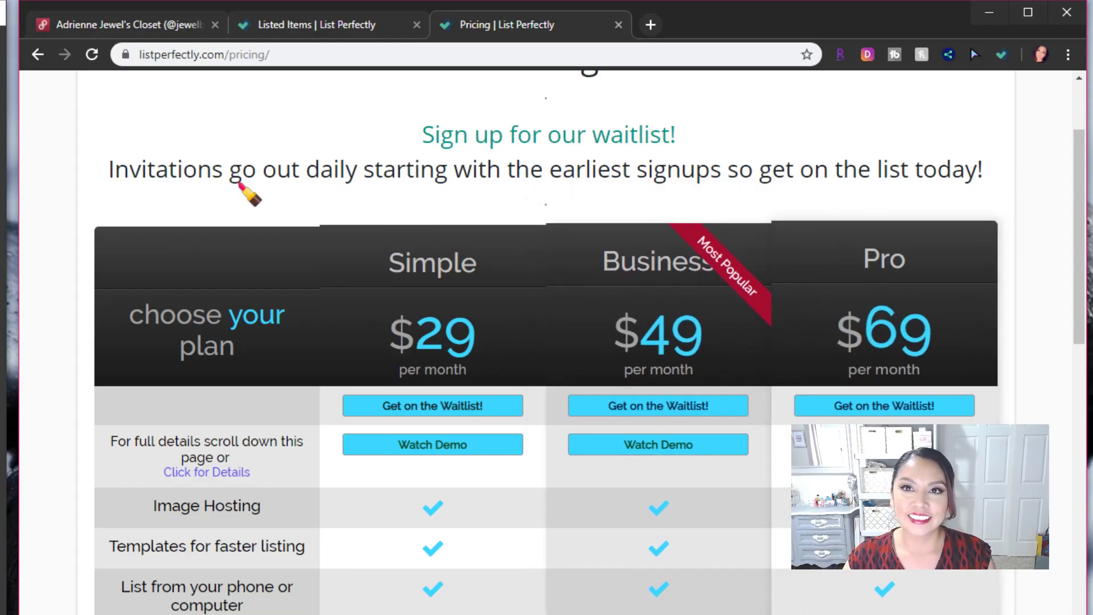
Return to the Listed Items page, look through the saved products, and open a blank Create or Edit a Listing form
{"action": "left_click", "coordinate": [302, 25]}
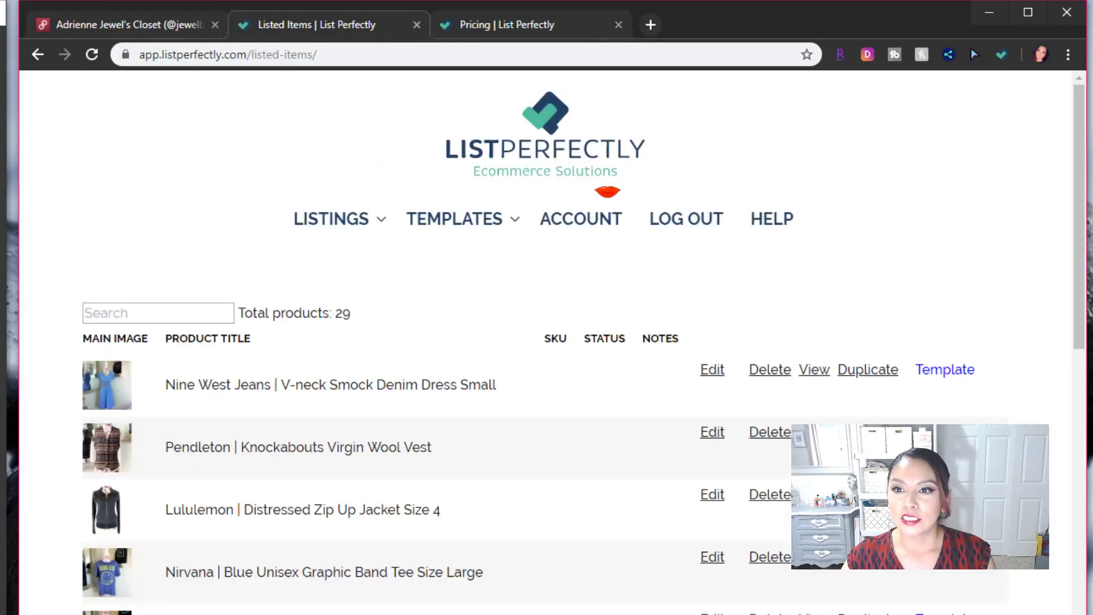
{"action": "scroll", "coordinate": [481, 569], "scroll_direction": "down", "scroll_amount": 8}
{"action": "scroll", "coordinate": [484, 603], "scroll_direction": "down", "scroll_amount": 20}
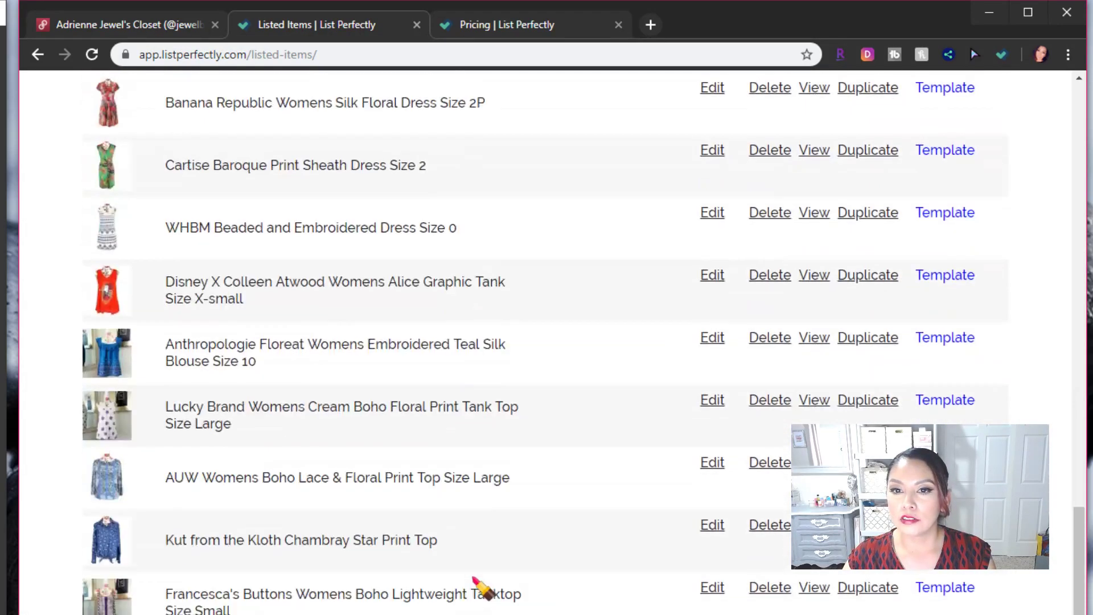
{"action": "scroll", "coordinate": [489, 586], "scroll_direction": "up", "scroll_amount": 20}
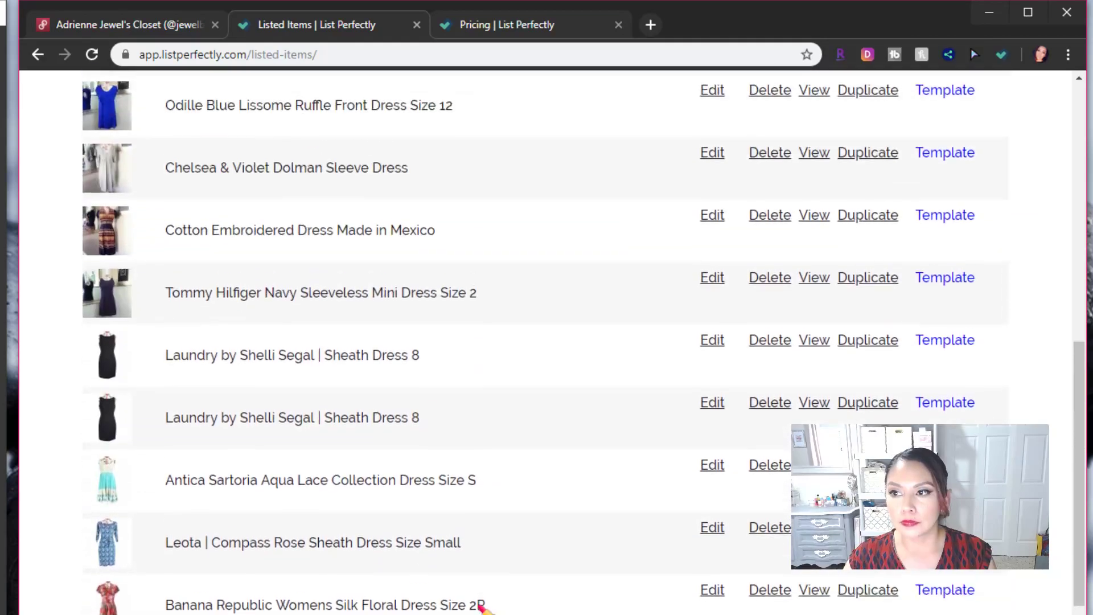
{"action": "mouse_move", "coordinate": [474, 229]}
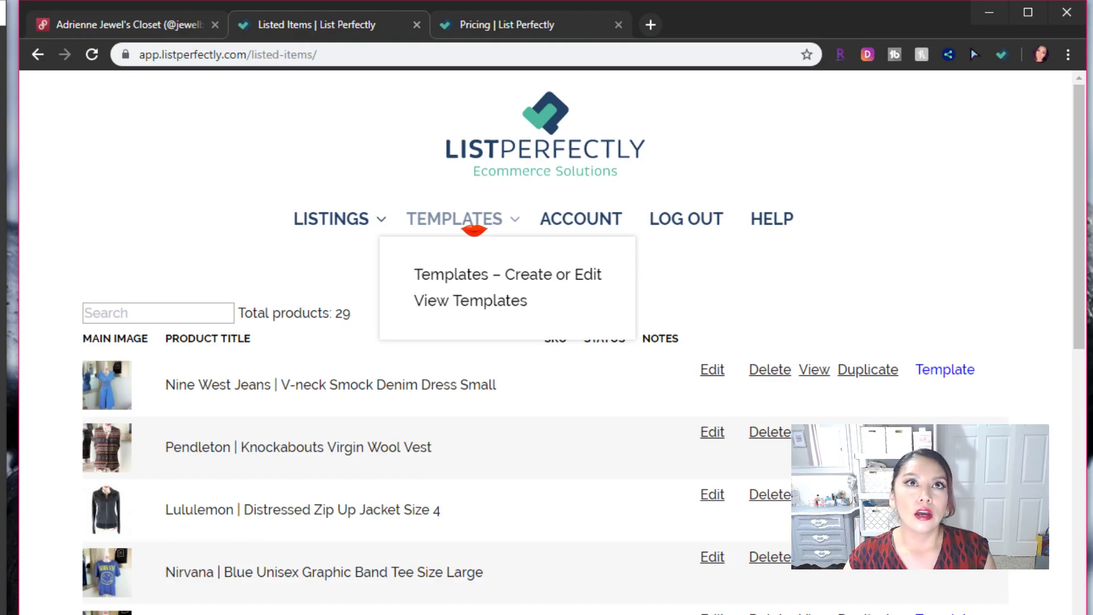
{"action": "mouse_move", "coordinate": [327, 234]}
{"action": "left_click", "coordinate": [334, 275]}
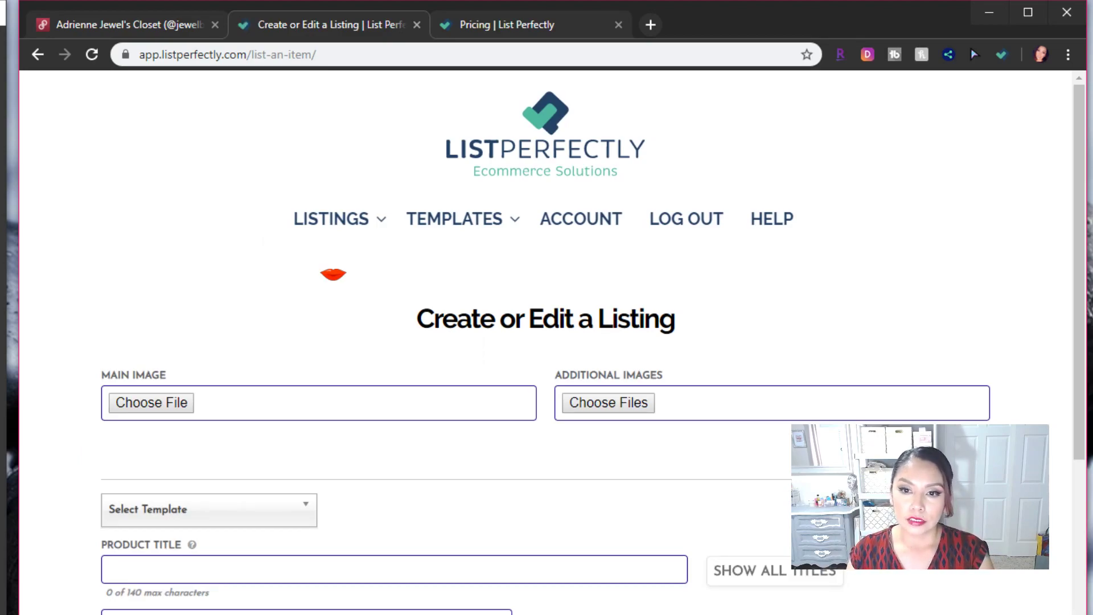
Show all marketplace-specific title fields for the product title in the blank listing form
{"action": "left_click", "coordinate": [160, 563]}
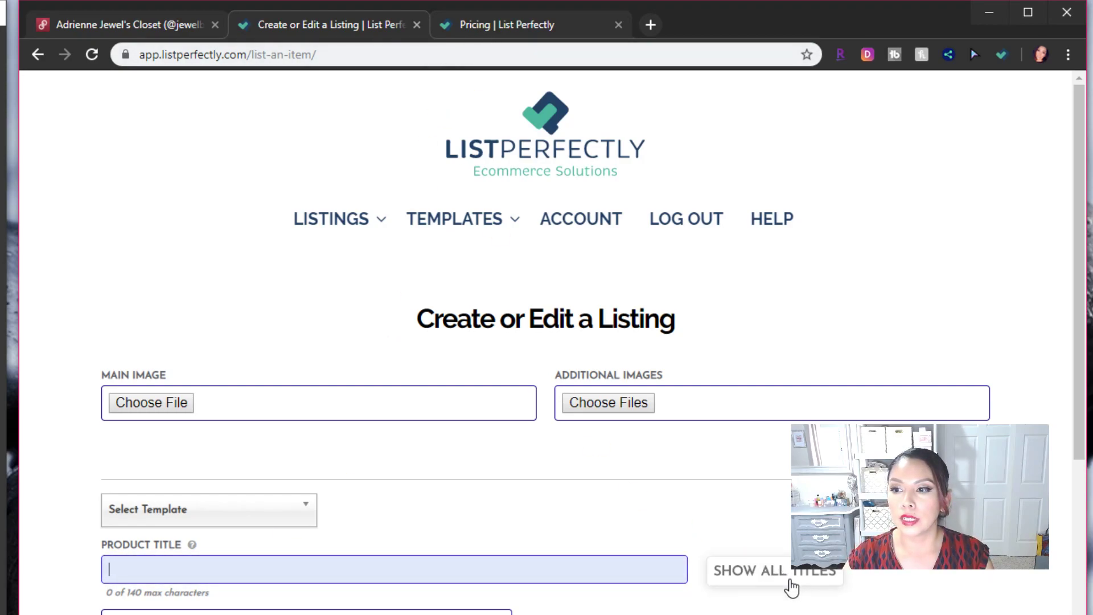
{"action": "left_click", "coordinate": [750, 576]}
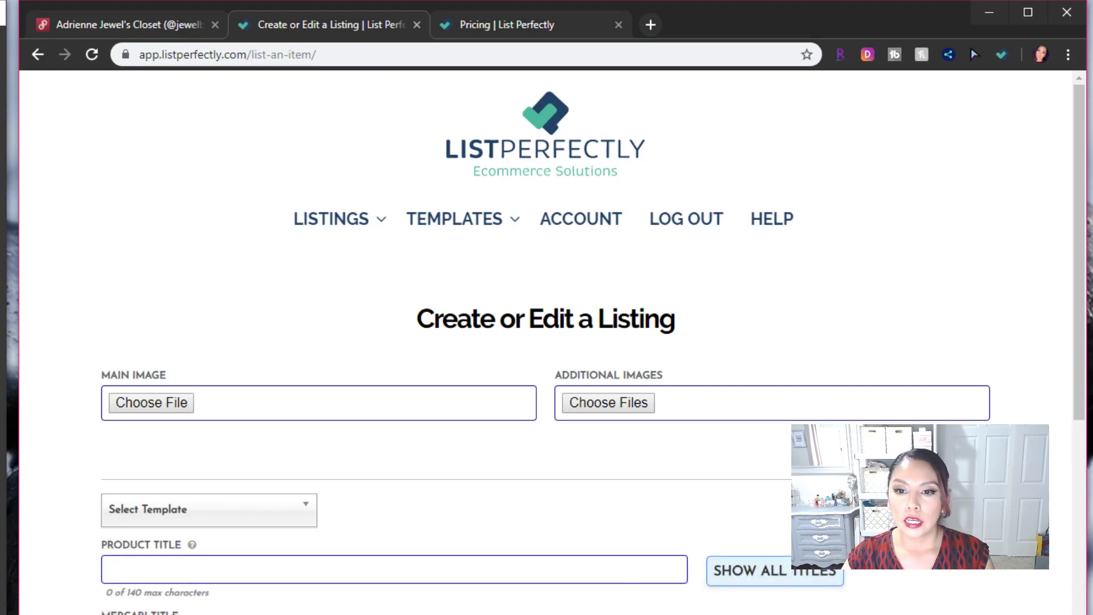
{"action": "scroll", "coordinate": [148, 468], "scroll_direction": "down", "scroll_amount": 3}
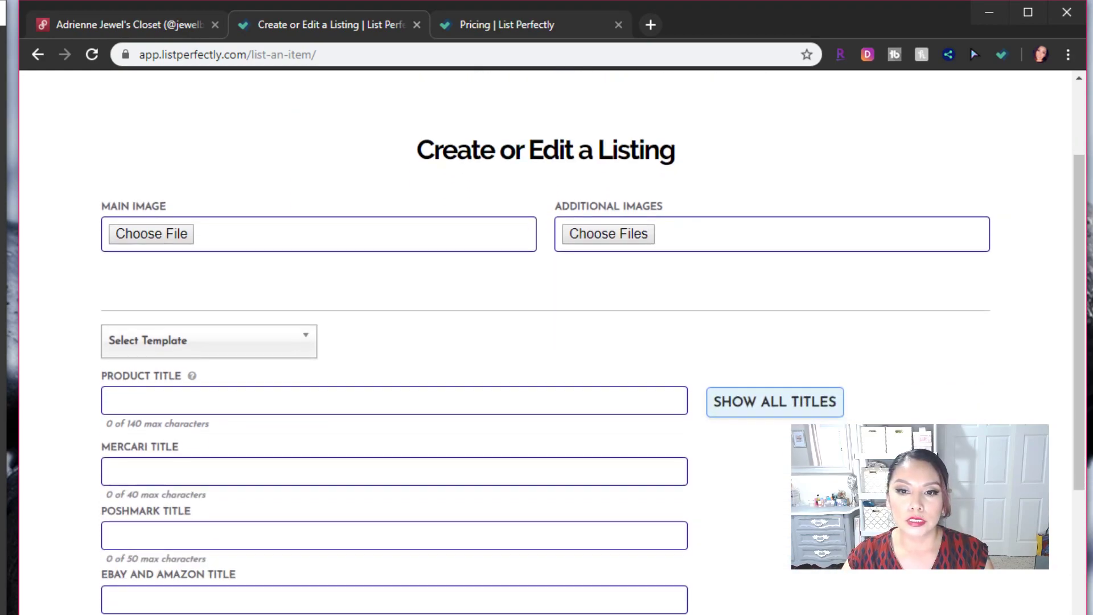
Examine the Mercari, Poshmark, and eBay and Amazon title fields and their character limits
{"action": "left_click", "coordinate": [140, 466]}
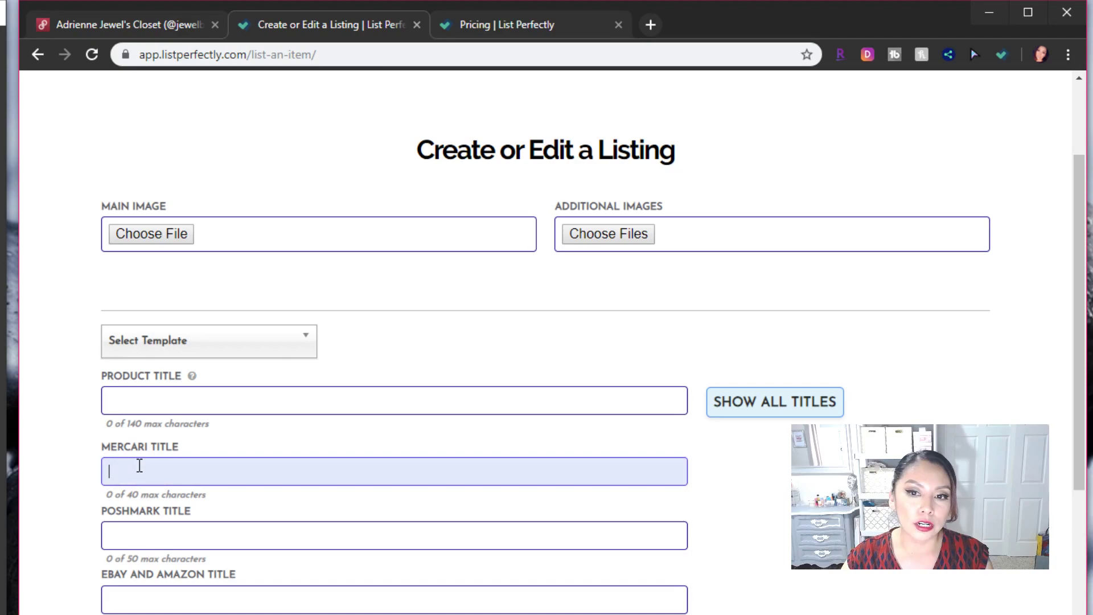
{"action": "left_click", "coordinate": [166, 533]}
{"action": "left_click", "coordinate": [140, 604]}
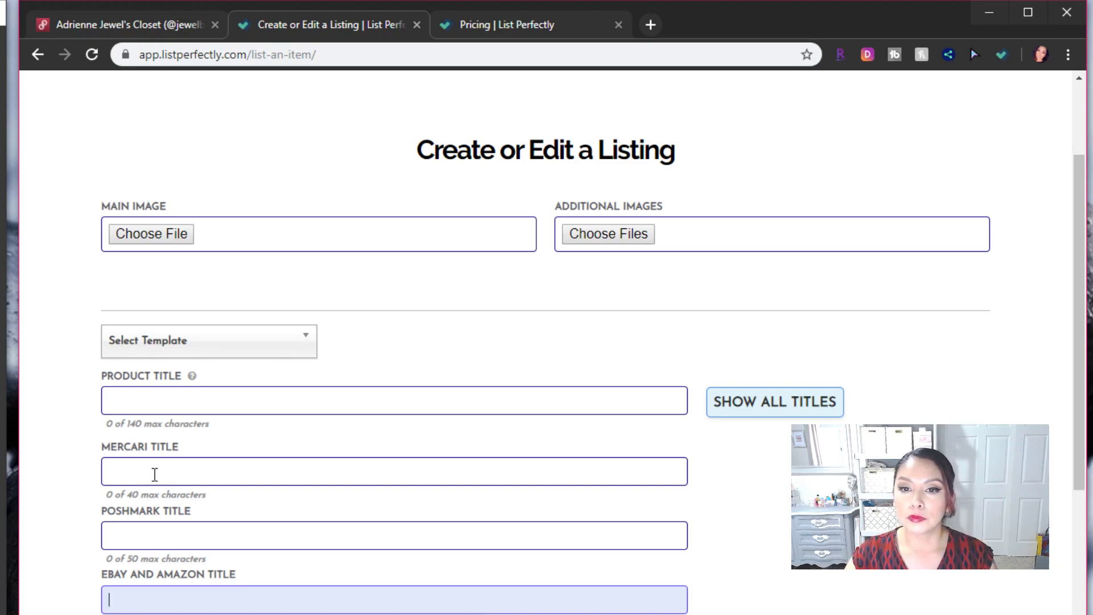
{"action": "left_click", "coordinate": [176, 482]}
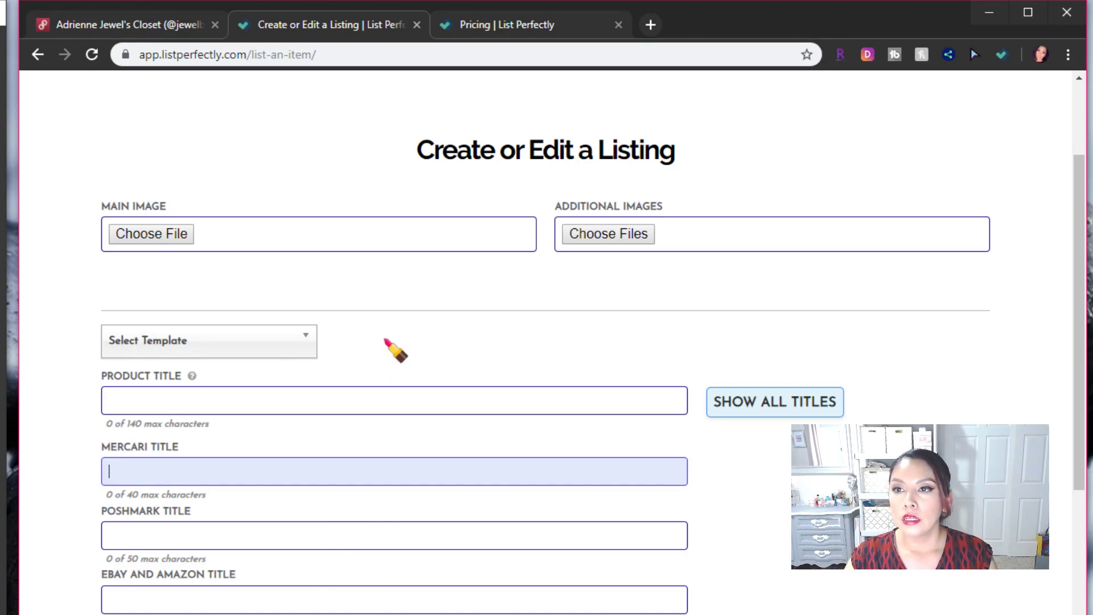
{"action": "scroll", "coordinate": [383, 354], "scroll_direction": "down", "scroll_amount": 2}
{"action": "scroll", "coordinate": [458, 578], "scroll_direction": "up", "scroll_amount": 5}
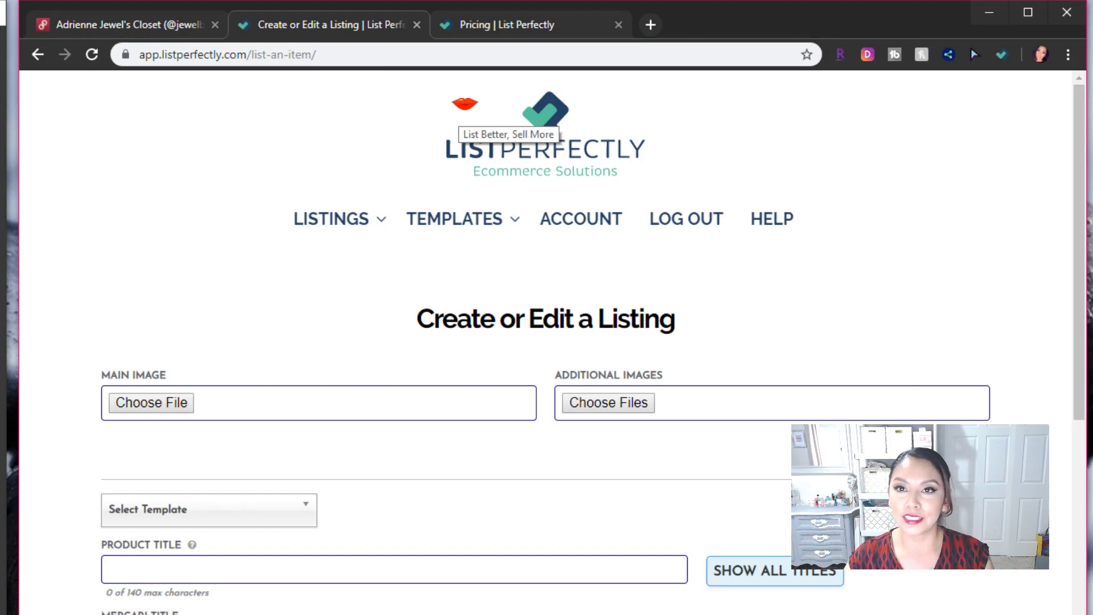
Examine the blank listing form's fields from the images and titles down to the short description and keywords
{"action": "scroll", "coordinate": [877, 586], "scroll_direction": "down", "scroll_amount": 3}
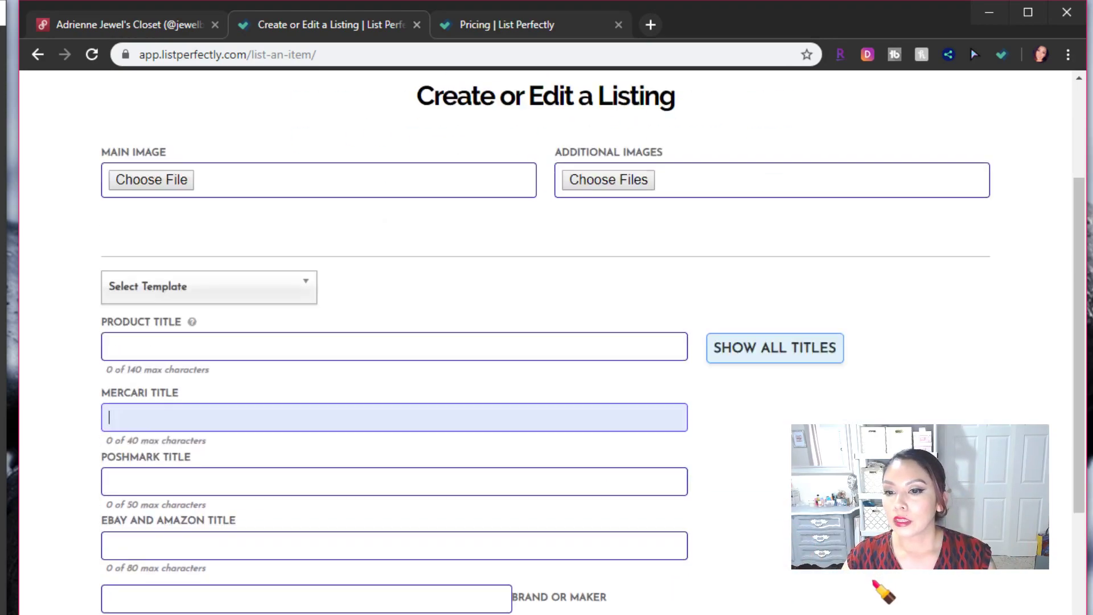
{"action": "scroll", "coordinate": [883, 592], "scroll_direction": "down", "scroll_amount": 3}
{"action": "scroll", "coordinate": [877, 593], "scroll_direction": "down", "scroll_amount": 1}
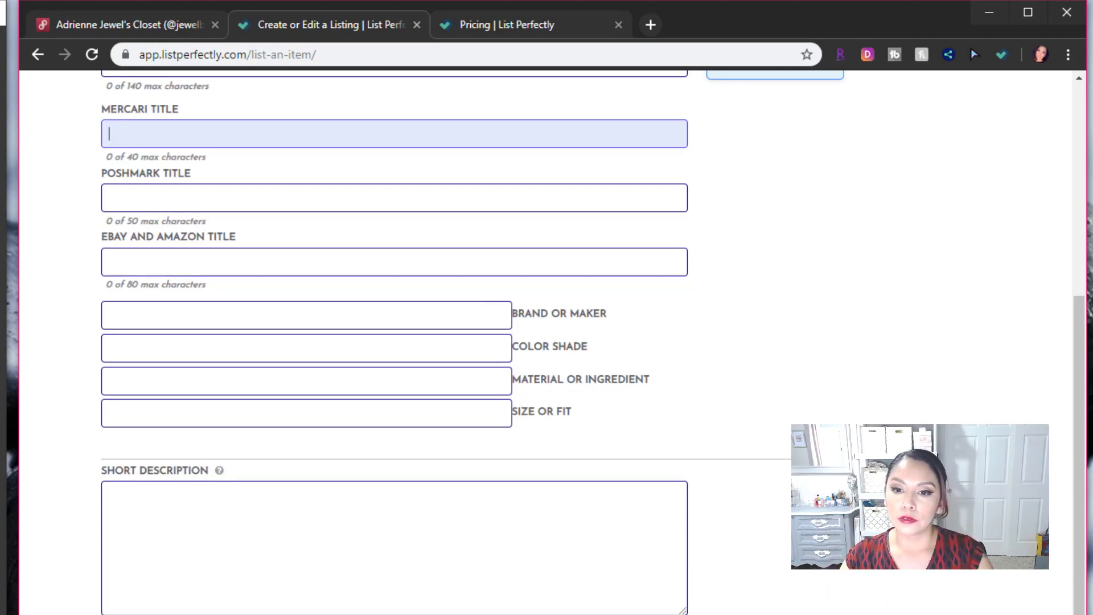
{"action": "scroll", "coordinate": [476, 590], "scroll_direction": "down", "scroll_amount": 3}
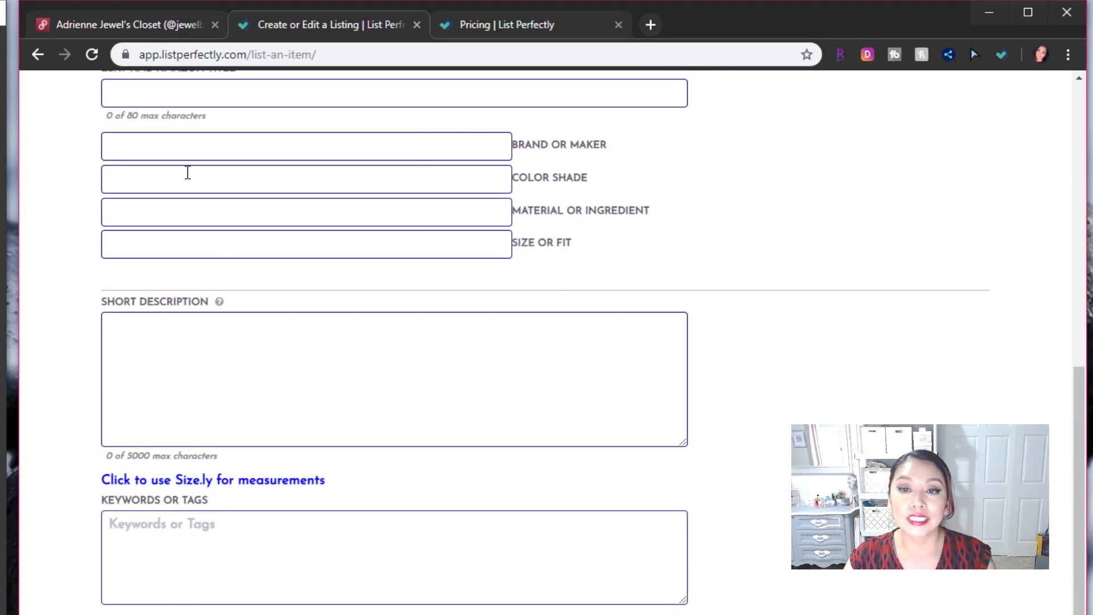
Look at the copy options on the listings in the Poshmark closet, and return to the blank listing form
{"action": "left_click", "coordinate": [130, 32]}
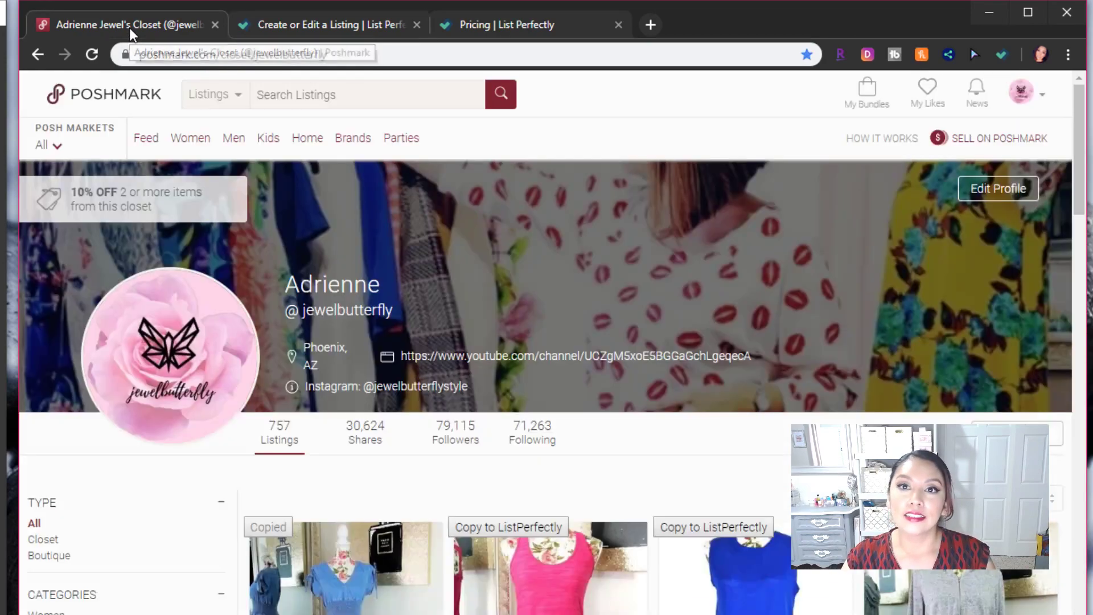
{"action": "scroll", "coordinate": [361, 493], "scroll_direction": "down", "scroll_amount": 3}
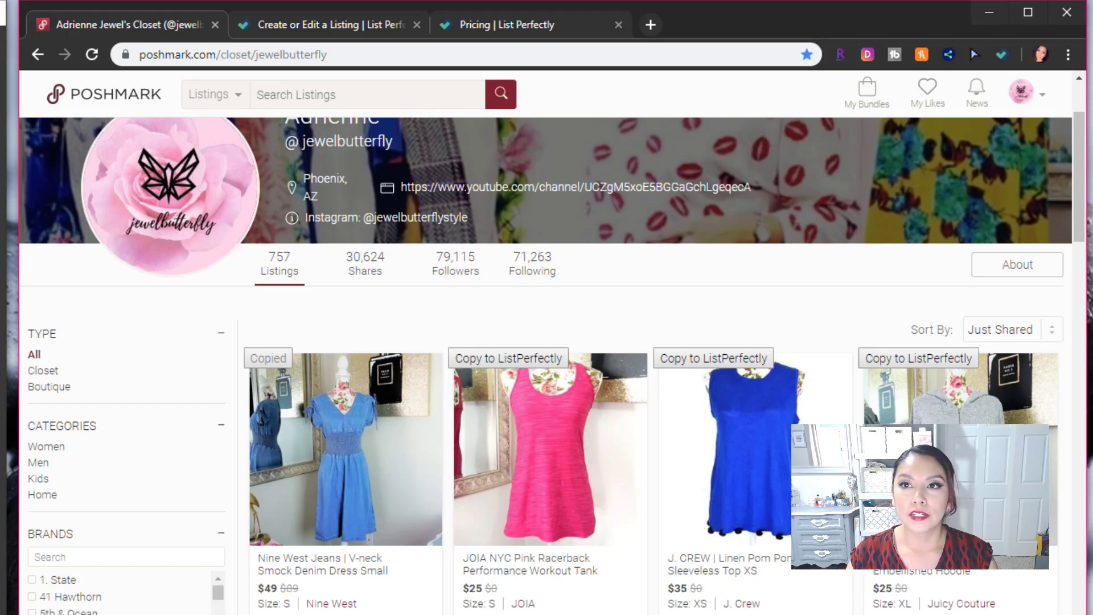
{"action": "left_click", "coordinate": [393, 30]}
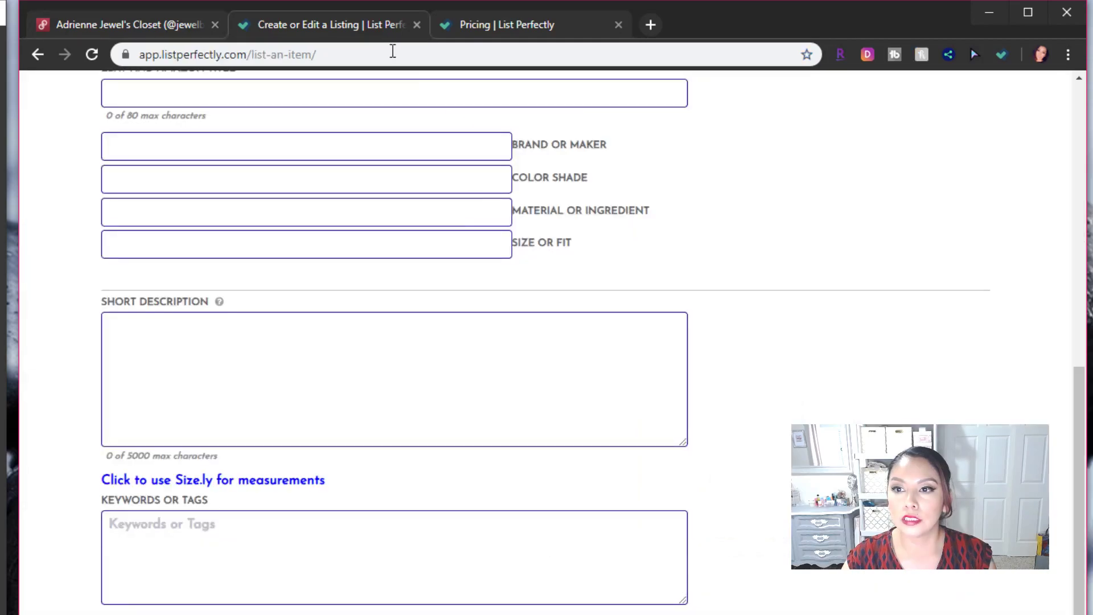
Go through the Poshmark, Mercari and general product title fields in the blank listing form without filling them in
{"action": "scroll", "coordinate": [654, 385], "scroll_direction": "up", "scroll_amount": 7}
{"action": "left_click", "coordinate": [655, 386]}
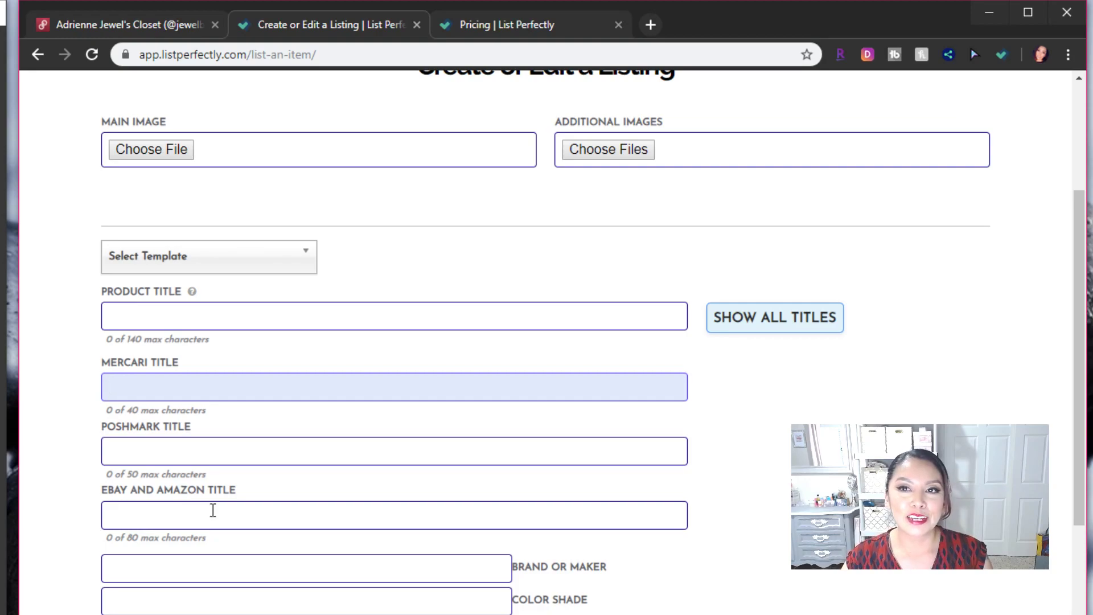
{"action": "left_click", "coordinate": [342, 450]}
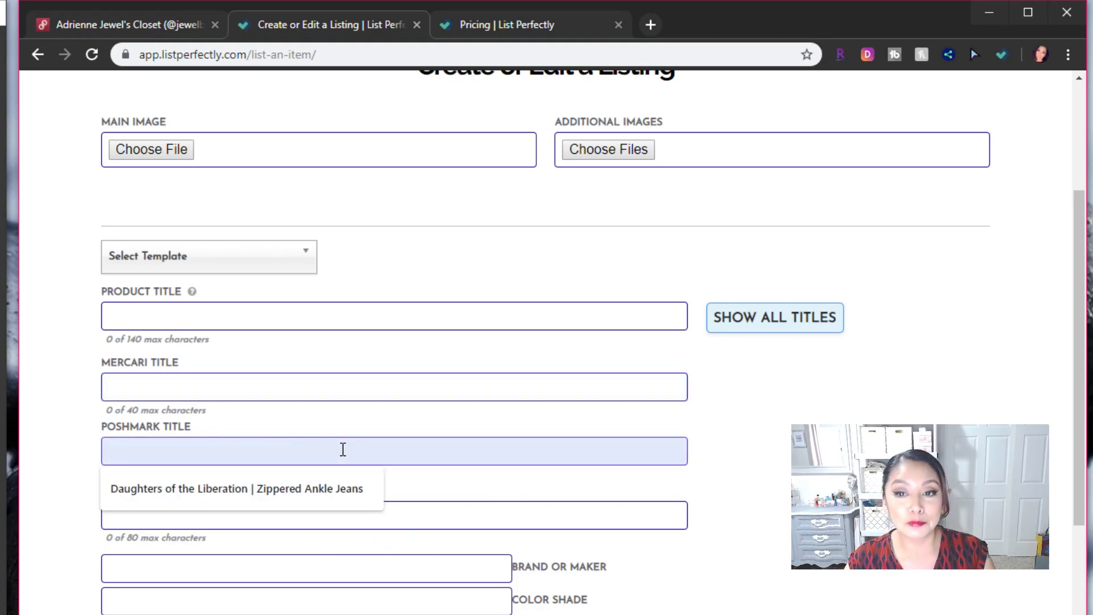
{"action": "left_click", "coordinate": [295, 391]}
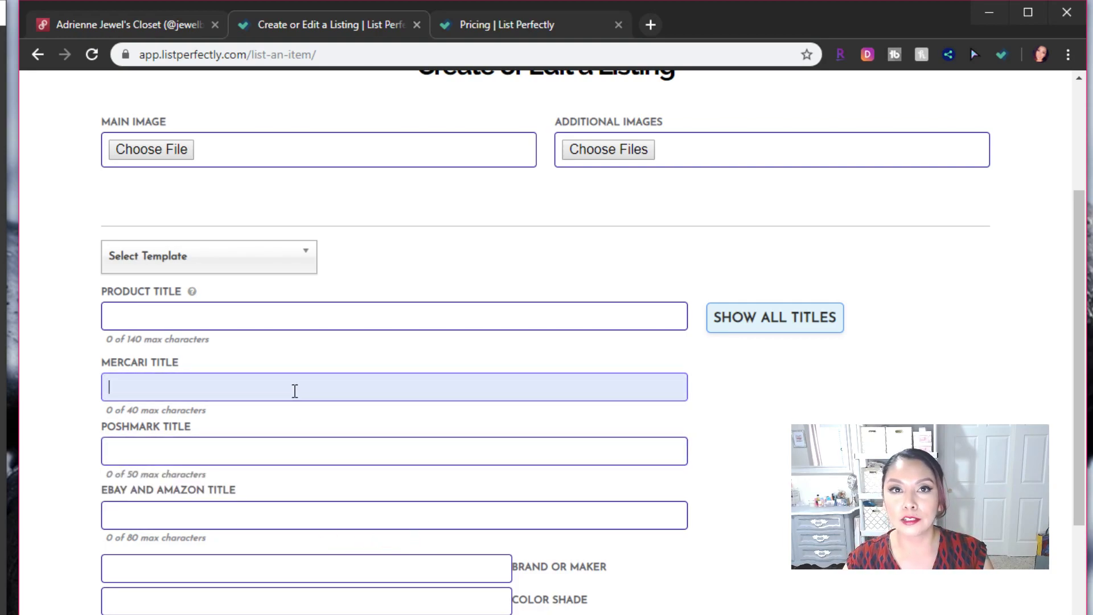
{"action": "left_click", "coordinate": [255, 322]}
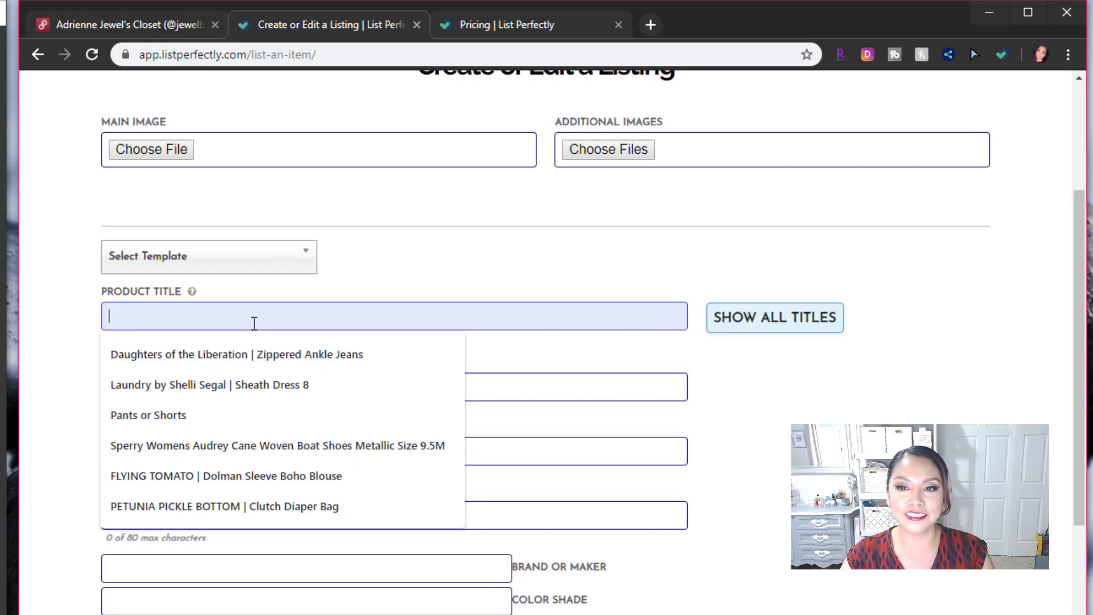
{"action": "left_click", "coordinate": [746, 404]}
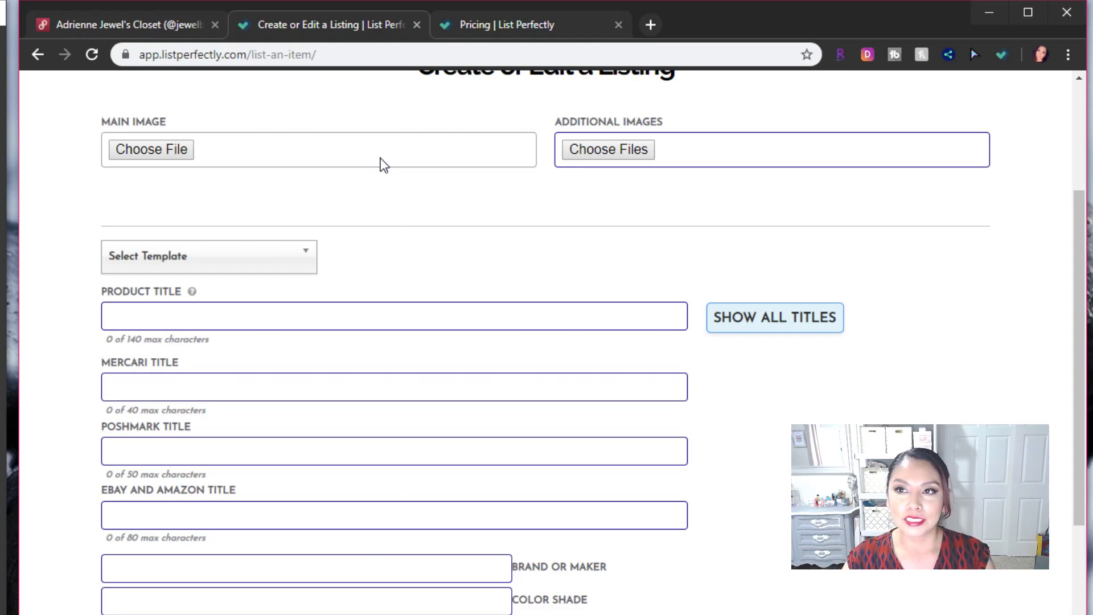
Switch to the Poshmark closet, filter it by the Chico's brand, and copy the grey button up top to ListPerfectly
{"action": "left_click", "coordinate": [167, 27]}
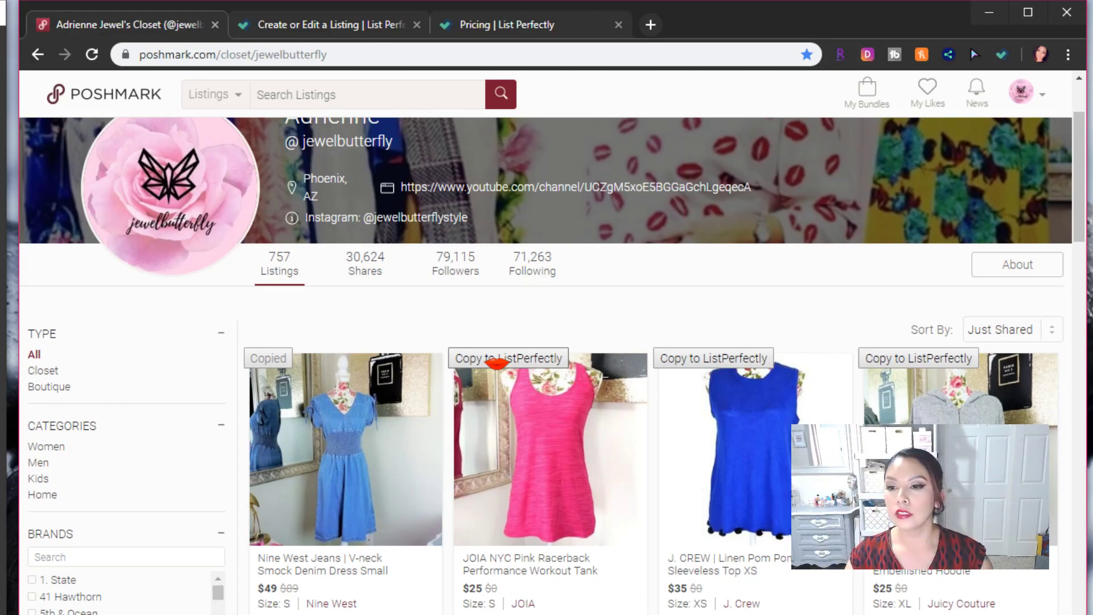
{"action": "left_click", "coordinate": [58, 559]}
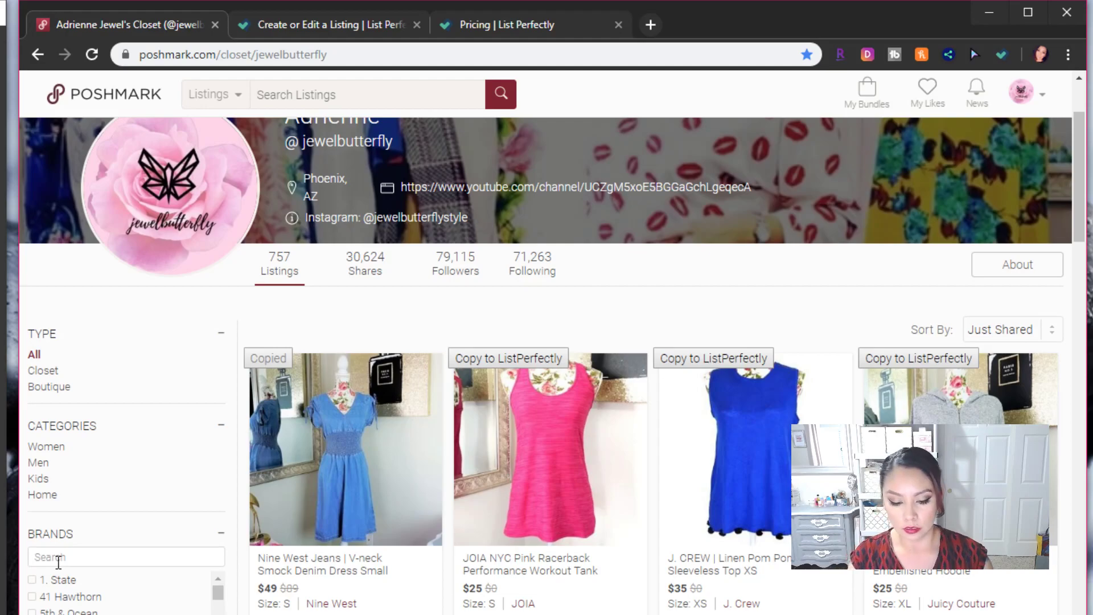
{"action": "type", "text": "chi"}
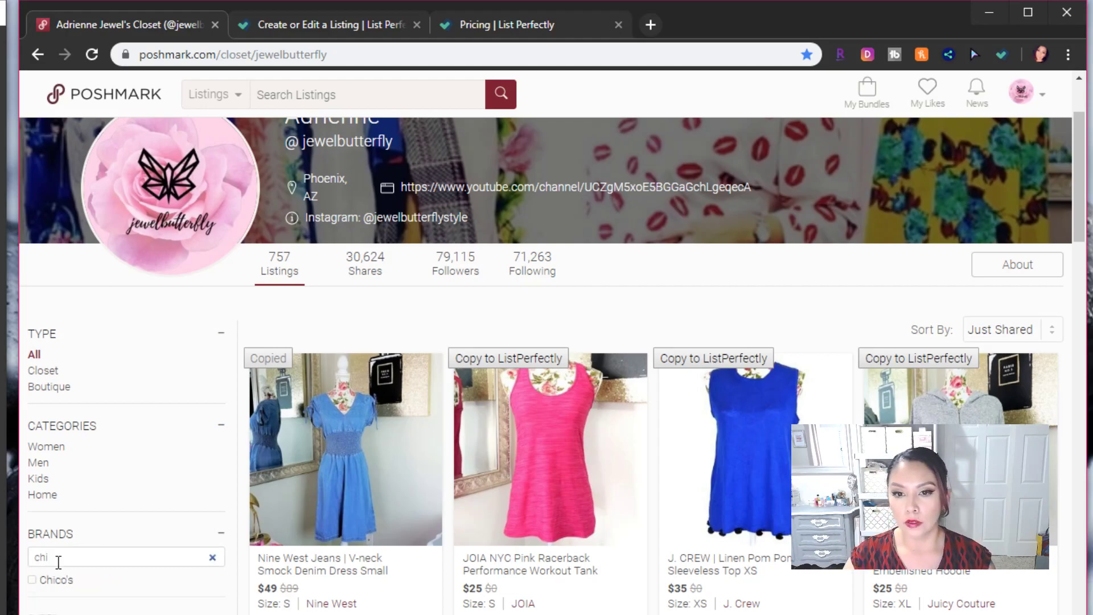
{"action": "left_click", "coordinate": [56, 580]}
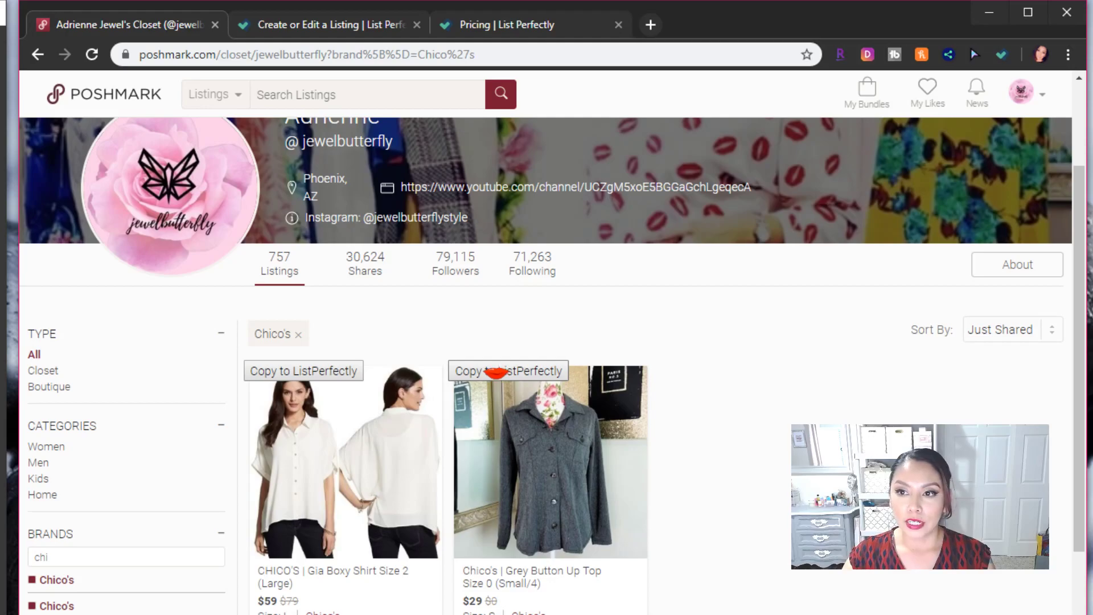
{"action": "left_click", "coordinate": [495, 371]}
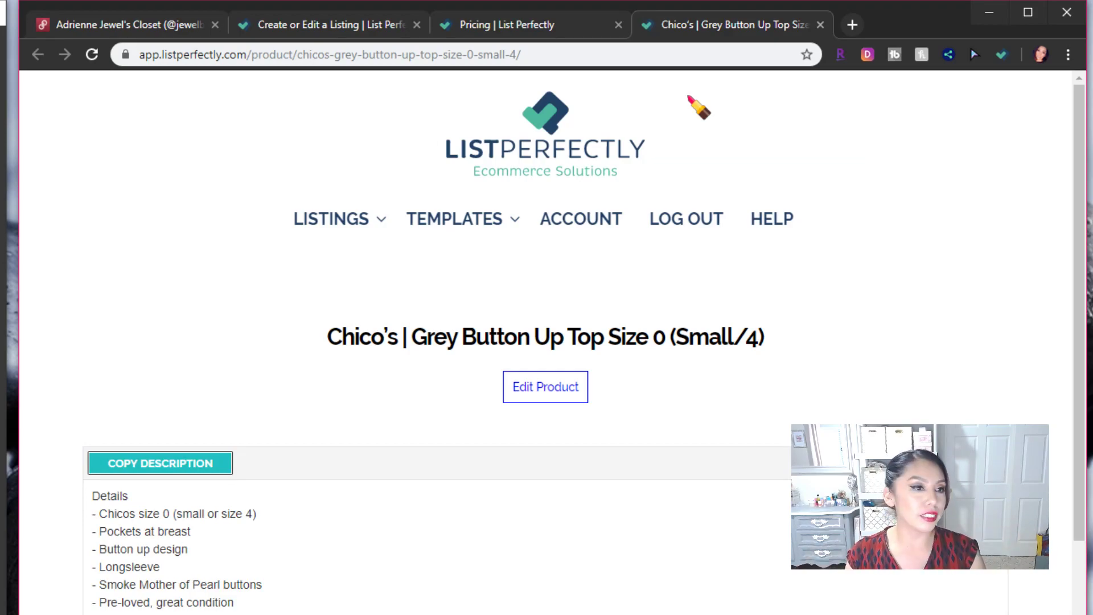
Review the description, images and title on the copied Chico's top's product page
{"action": "scroll", "coordinate": [689, 98], "scroll_direction": "down", "scroll_amount": 8}
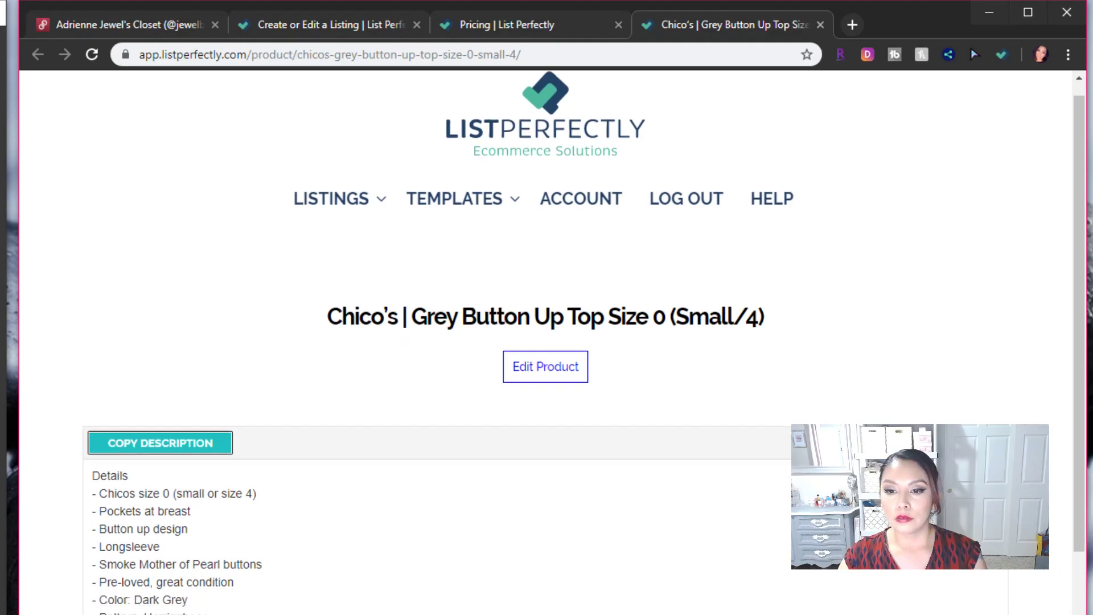
{"action": "scroll", "coordinate": [547, 341], "scroll_direction": "down", "scroll_amount": 1}
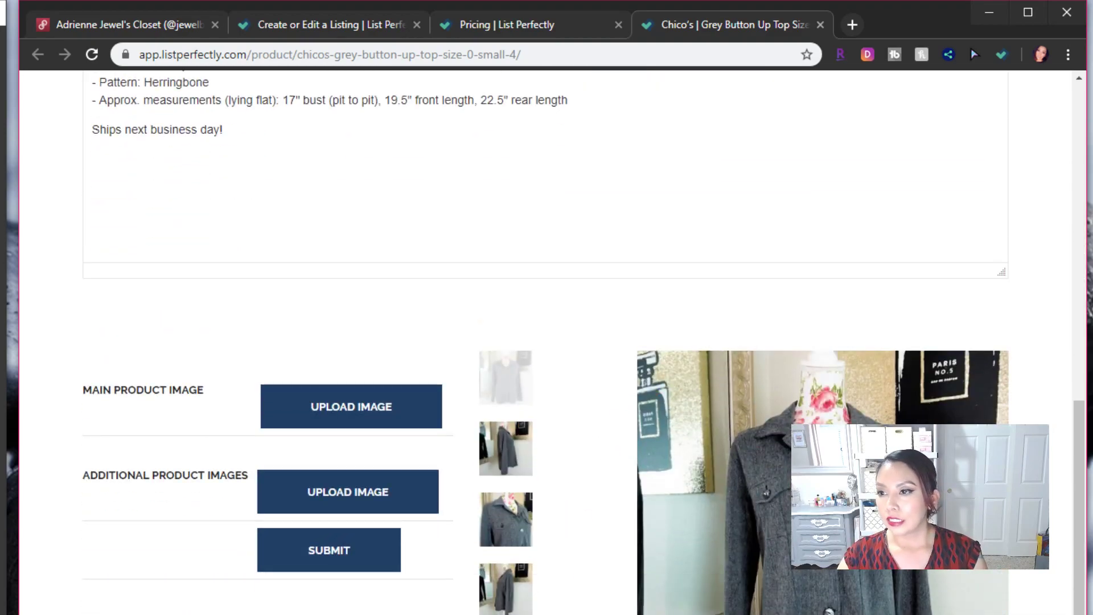
{"action": "scroll", "coordinate": [594, 468], "scroll_direction": "up", "scroll_amount": 10}
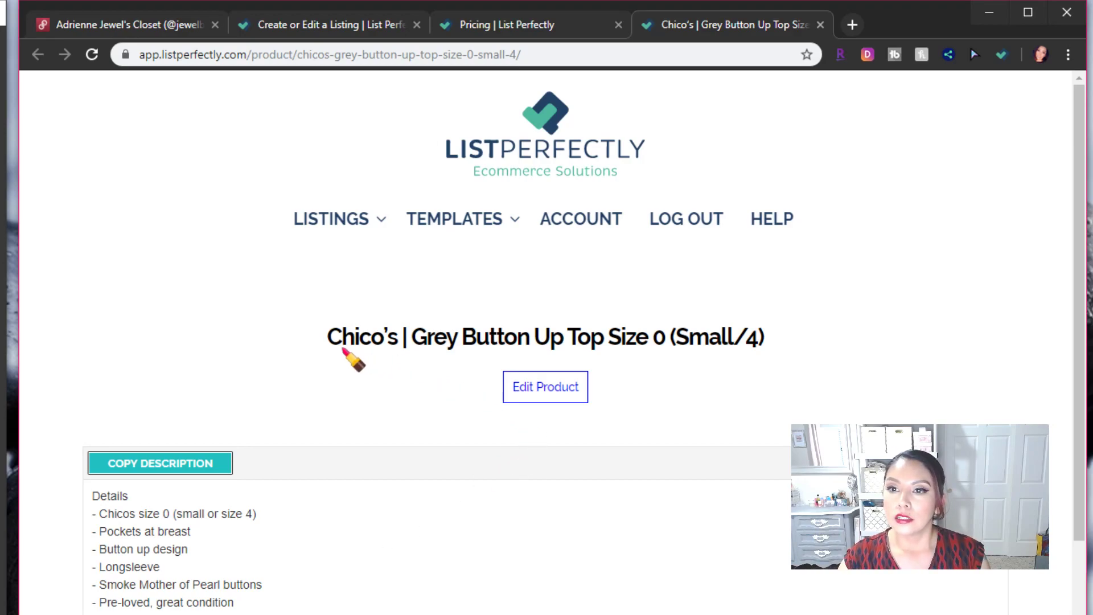
{"action": "left_click_drag", "start_coordinate": [335, 343], "coordinate": [769, 362]}
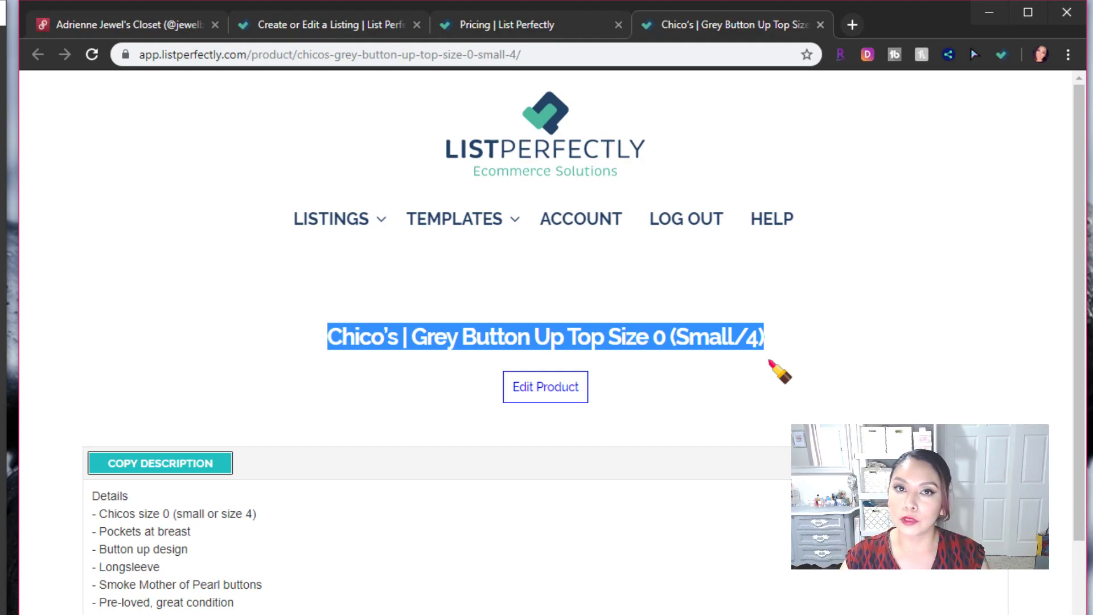
Open the copied Chico's top for editing and replace the vertical bar after the brand in the product title with "Womens"
{"action": "left_click", "coordinate": [546, 394]}
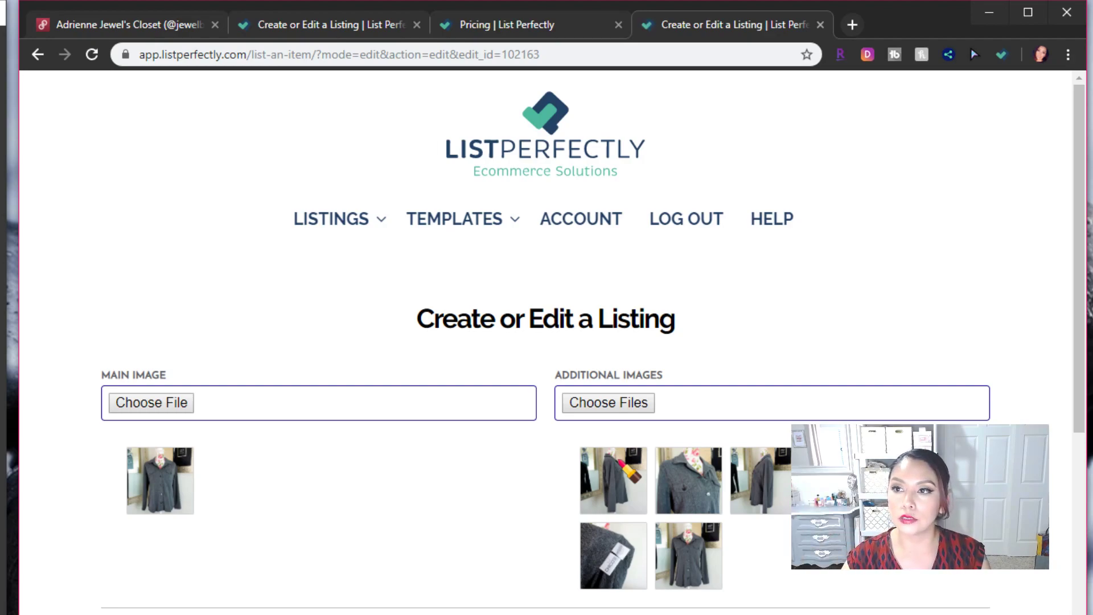
{"action": "scroll", "coordinate": [371, 576], "scroll_direction": "down", "scroll_amount": 3}
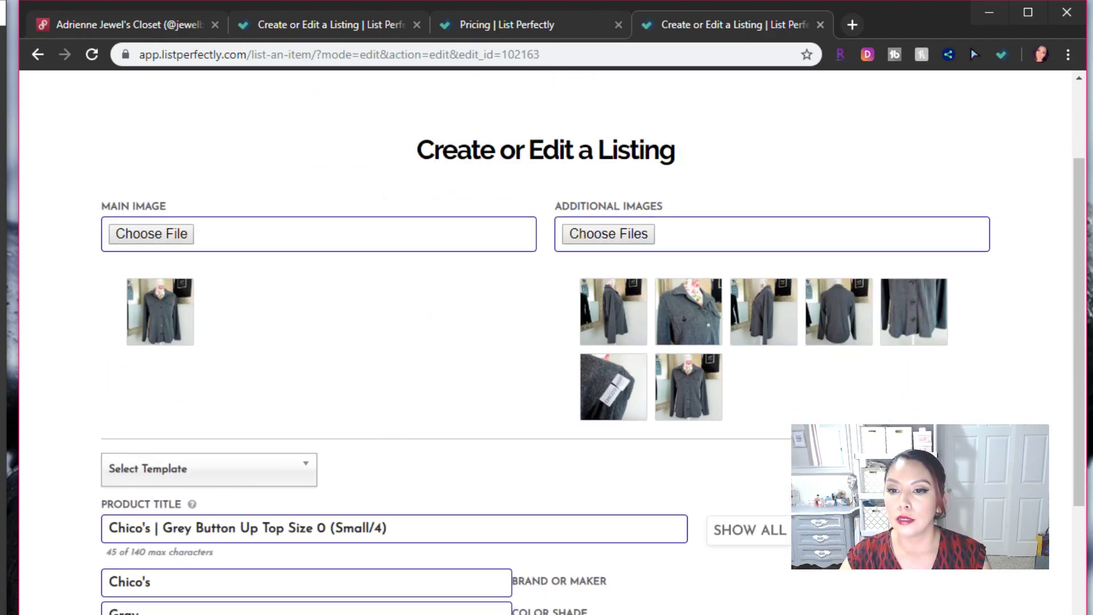
{"action": "left_click", "coordinate": [158, 528]}
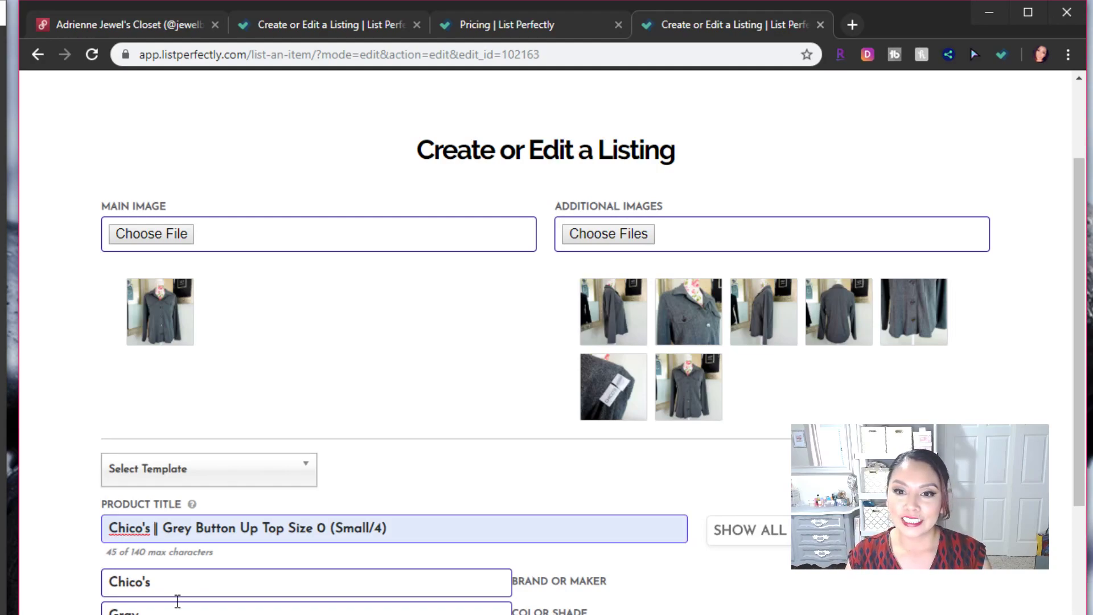
{"action": "key", "text": "BackSpace"}
{"action": "key", "text": "BackSpace"}
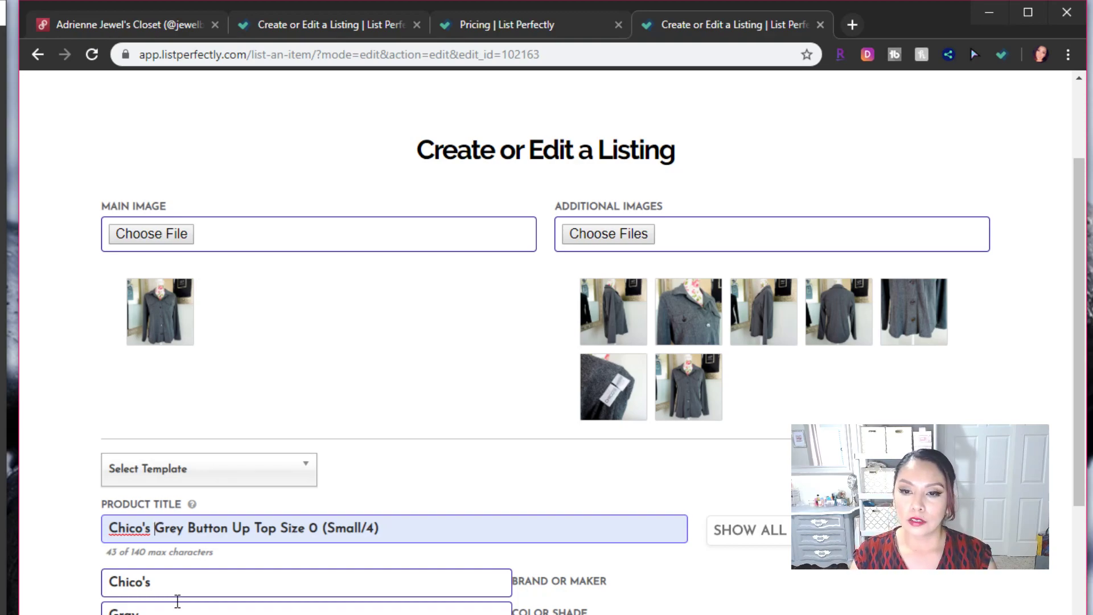
{"action": "type", "text": "Womens"}
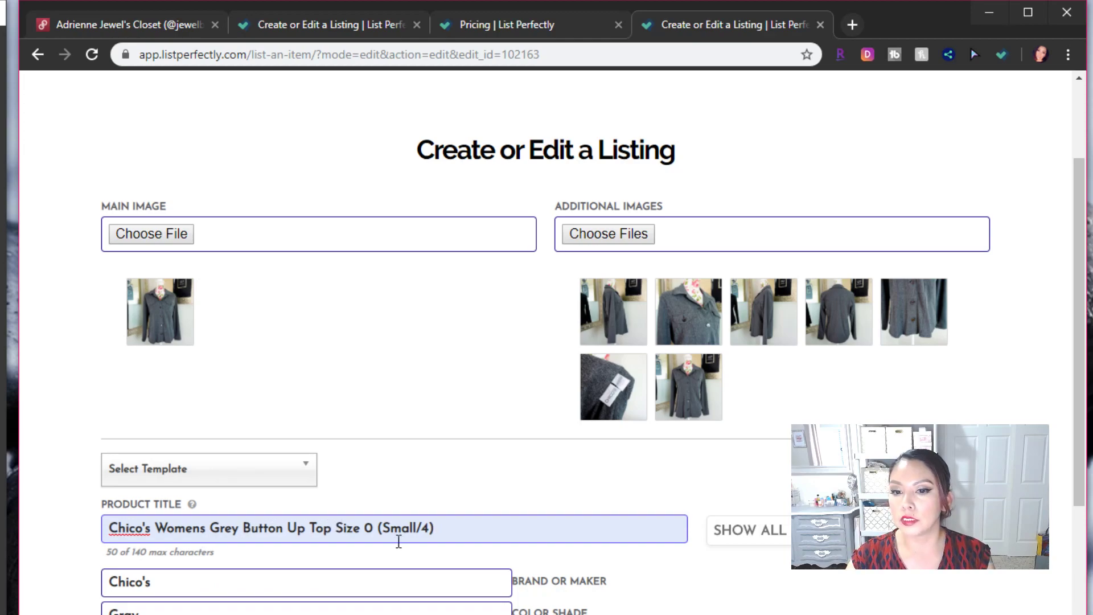
Insert "Longsleeve" before "Top" in the product title
{"action": "scroll", "coordinate": [398, 541], "scroll_direction": "down", "scroll_amount": 1}
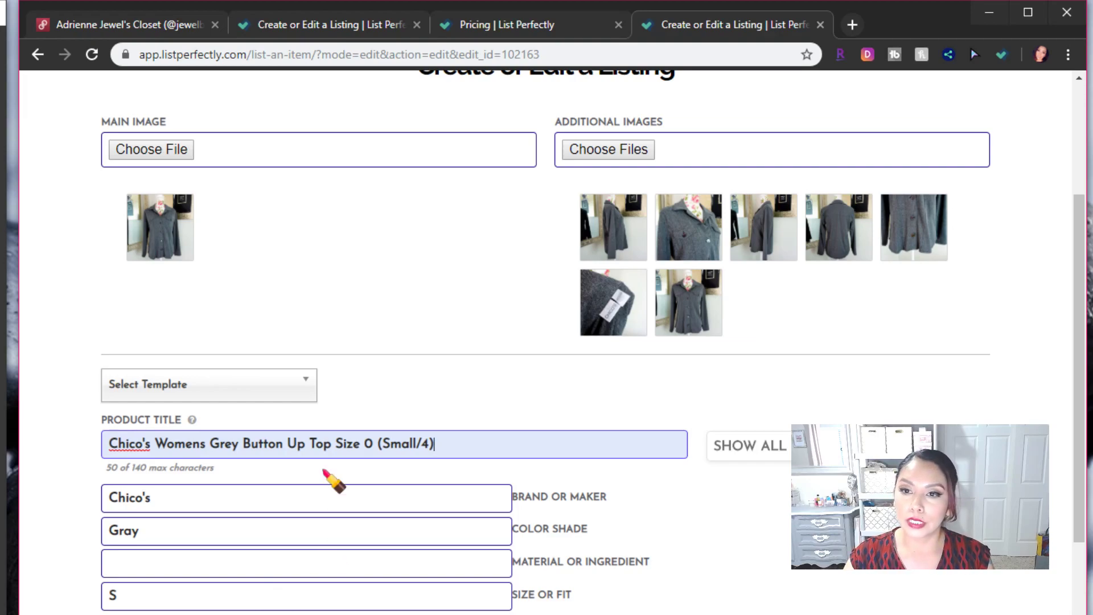
{"action": "left_click", "coordinate": [309, 443]}
{"action": "type", "text": "Longsl"}
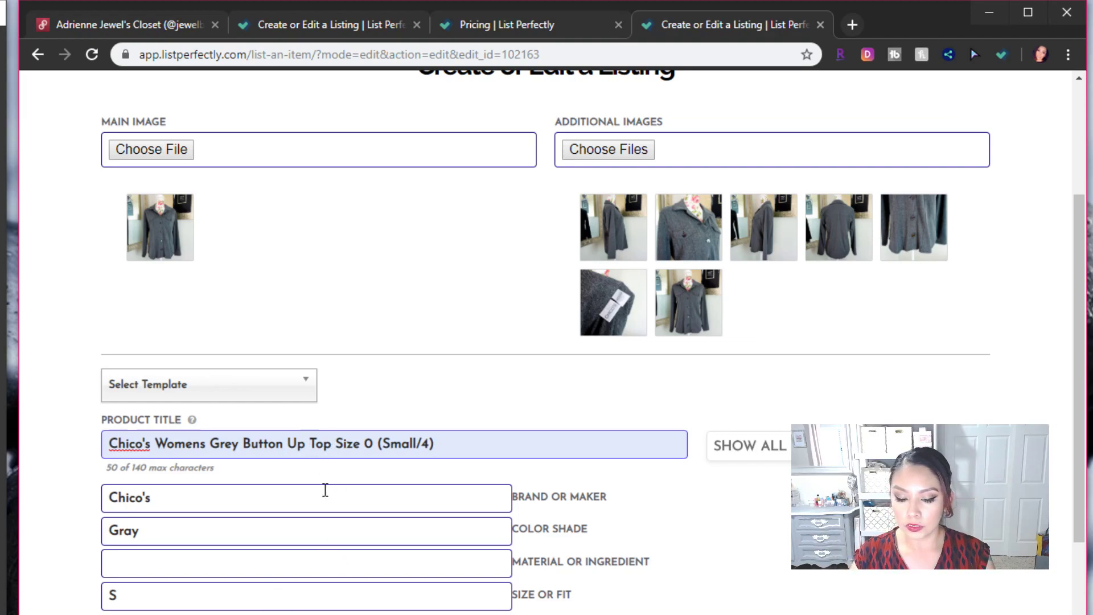
{"action": "type", "text": "eeve"}
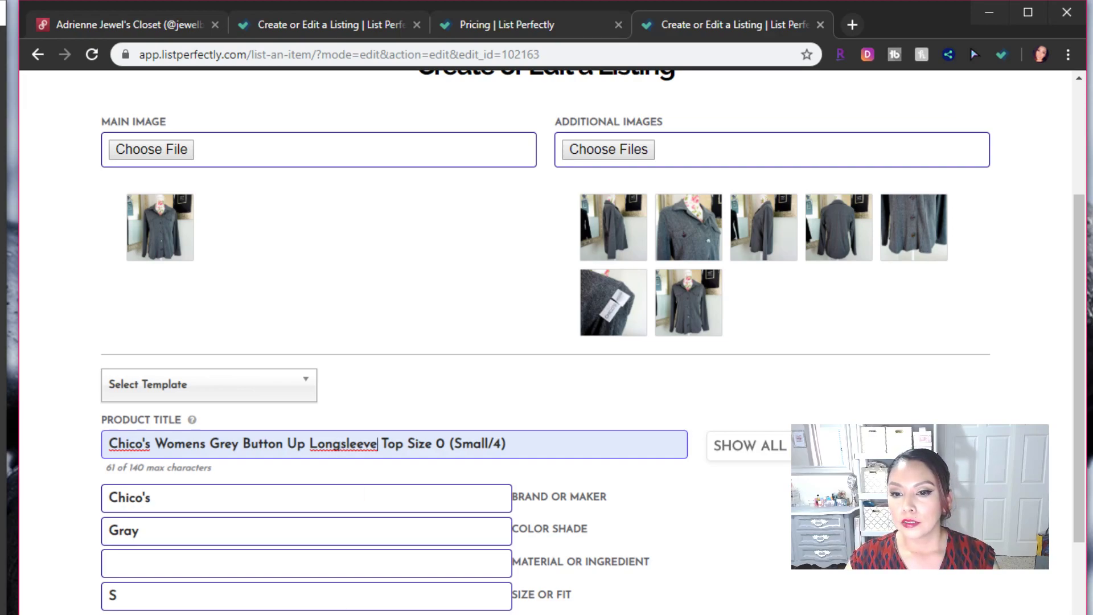
Insert "Dark" before "Grey" and "Herringbone" before "Button Up" in the product title
{"action": "left_click", "coordinate": [209, 445]}
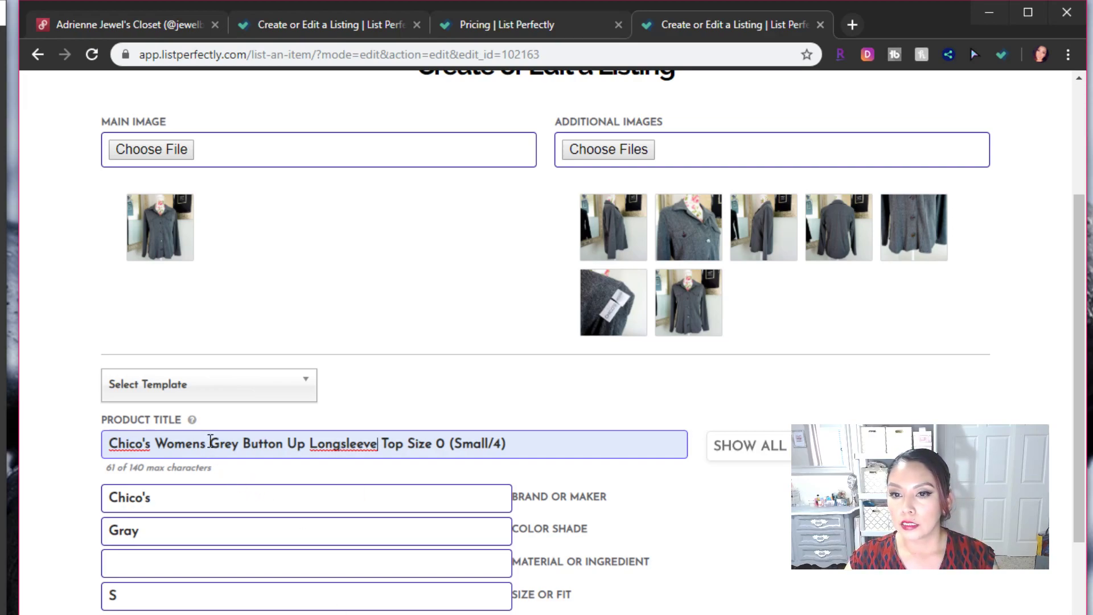
{"action": "type", "text": "Darkj"}
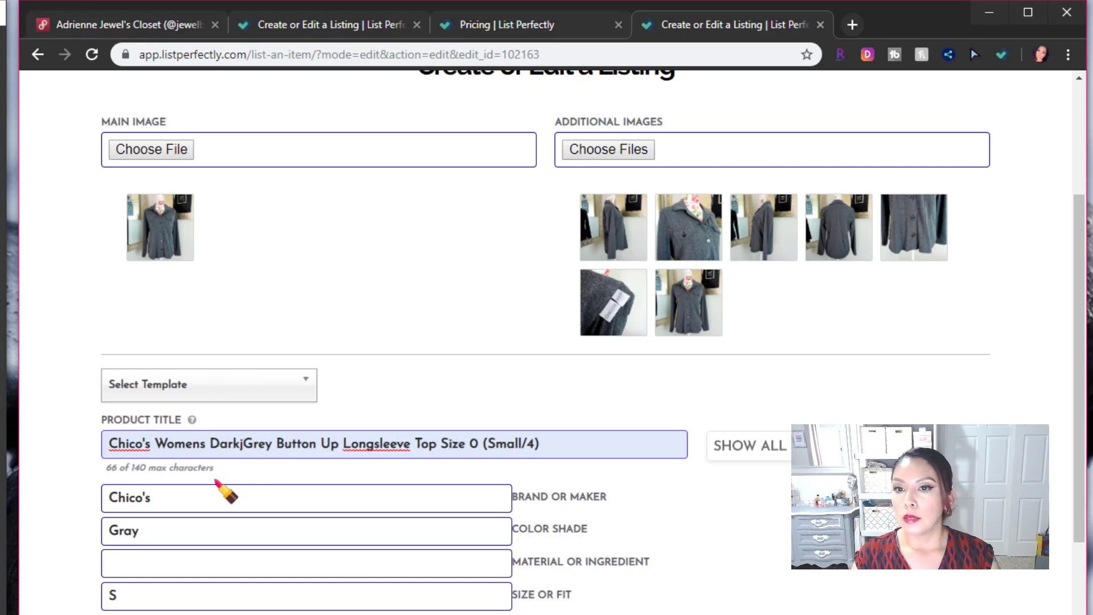
{"action": "key", "text": "BackSpace"}
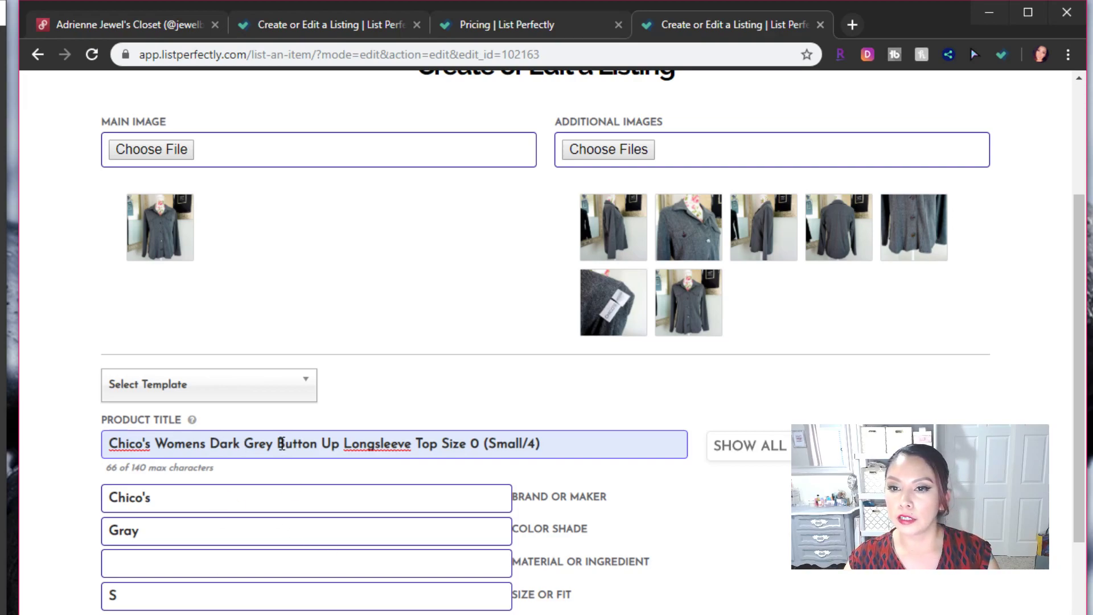
{"action": "type", "text": "Herringbon"}
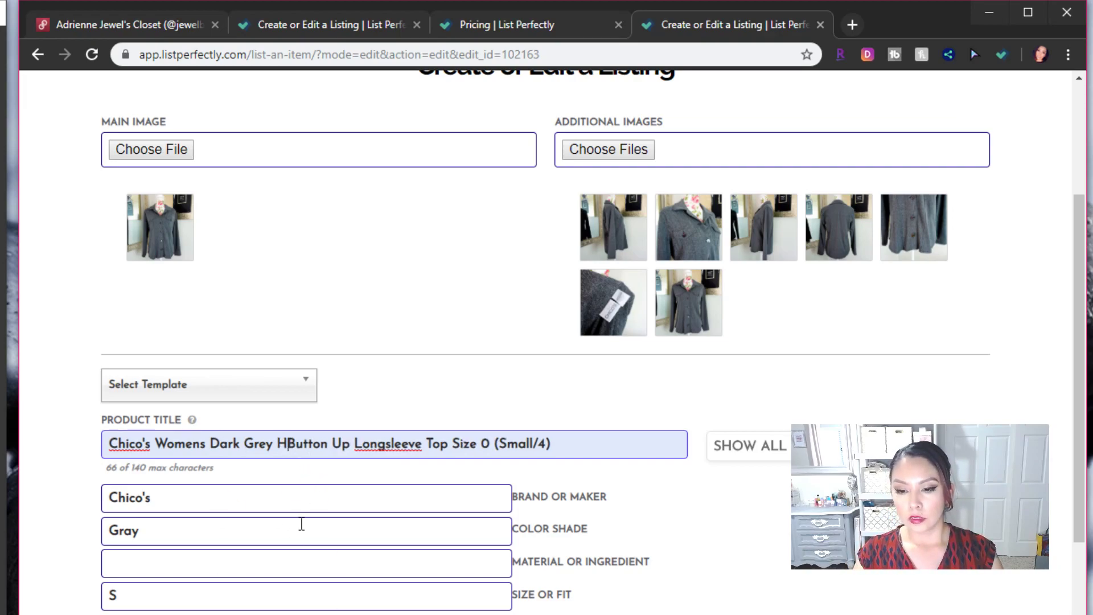
{"action": "type", "text": "e"}
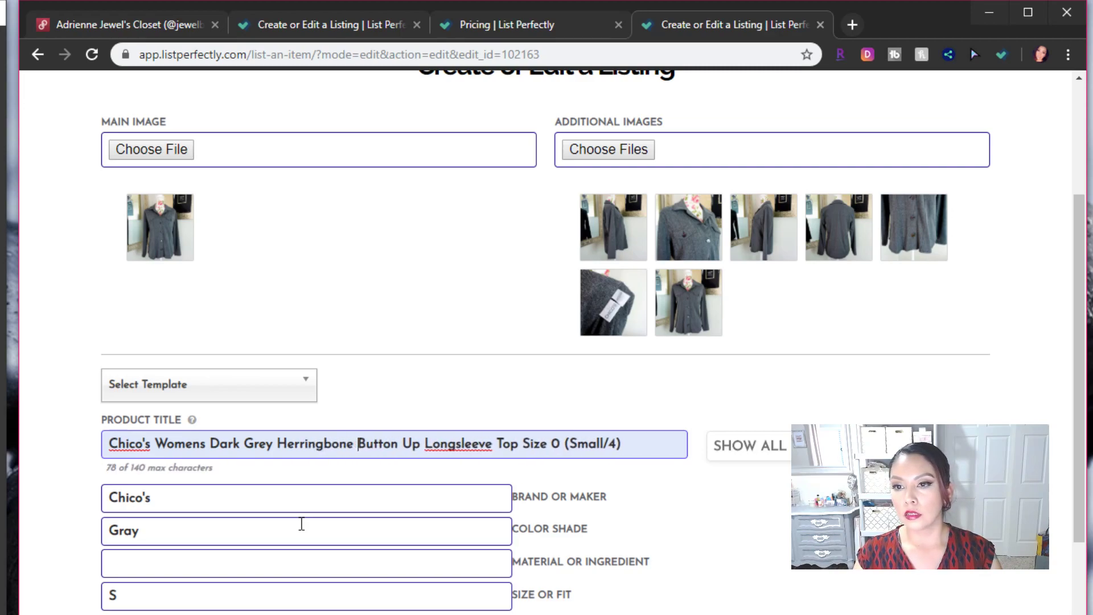
Enter "chicos top jewelbutterfly" as the listing's keywords or tags
{"action": "left_click", "coordinate": [730, 579]}
{"action": "scroll", "coordinate": [800, 586], "scroll_direction": "down", "scroll_amount": 10}
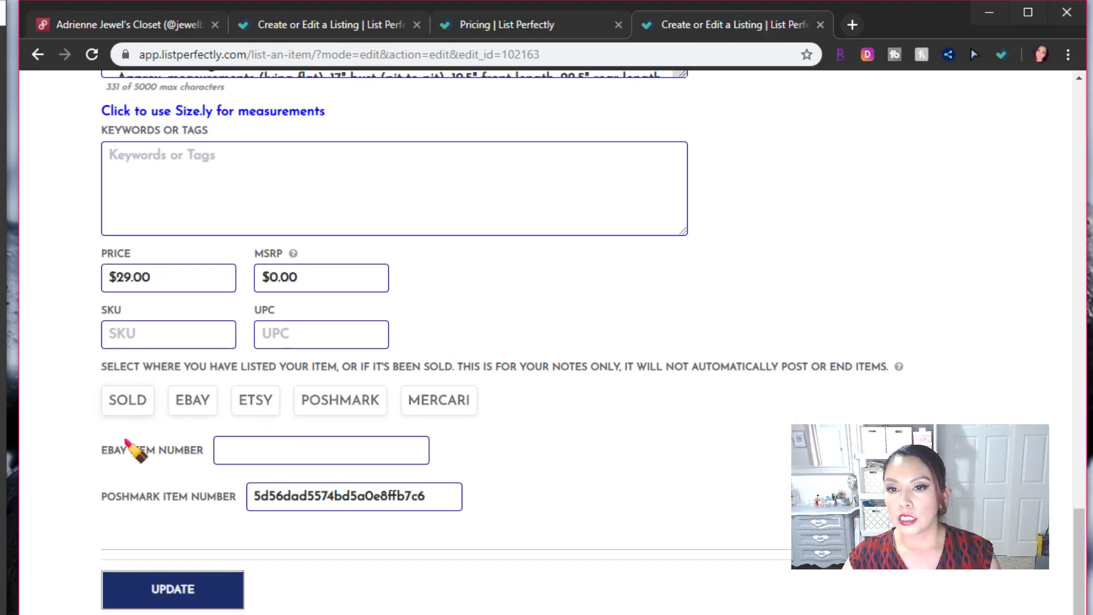
{"action": "scroll", "coordinate": [155, 504], "scroll_direction": "up", "scroll_amount": 6}
{"action": "left_click", "coordinate": [163, 501]}
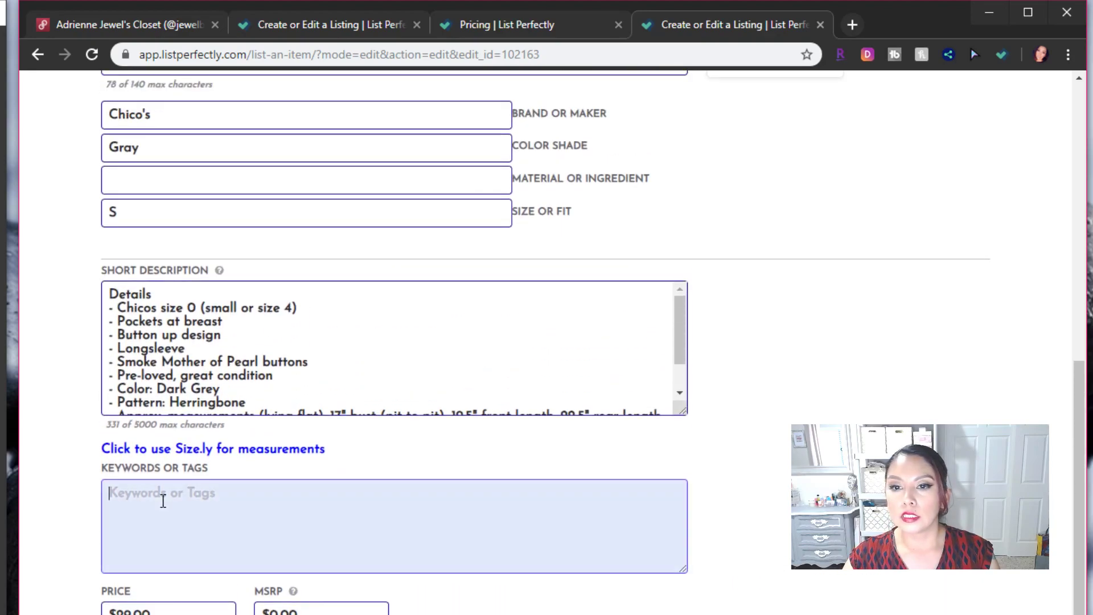
{"action": "type", "text": "ch"}
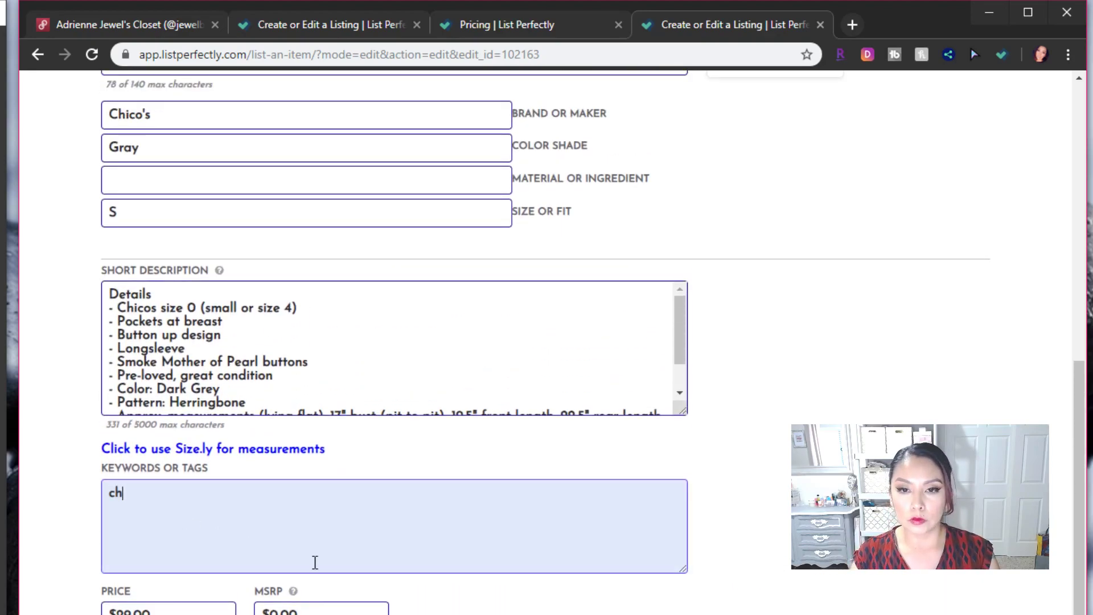
{"action": "key", "text": "BackSpace"}
{"action": "type", "text": "hicos"}
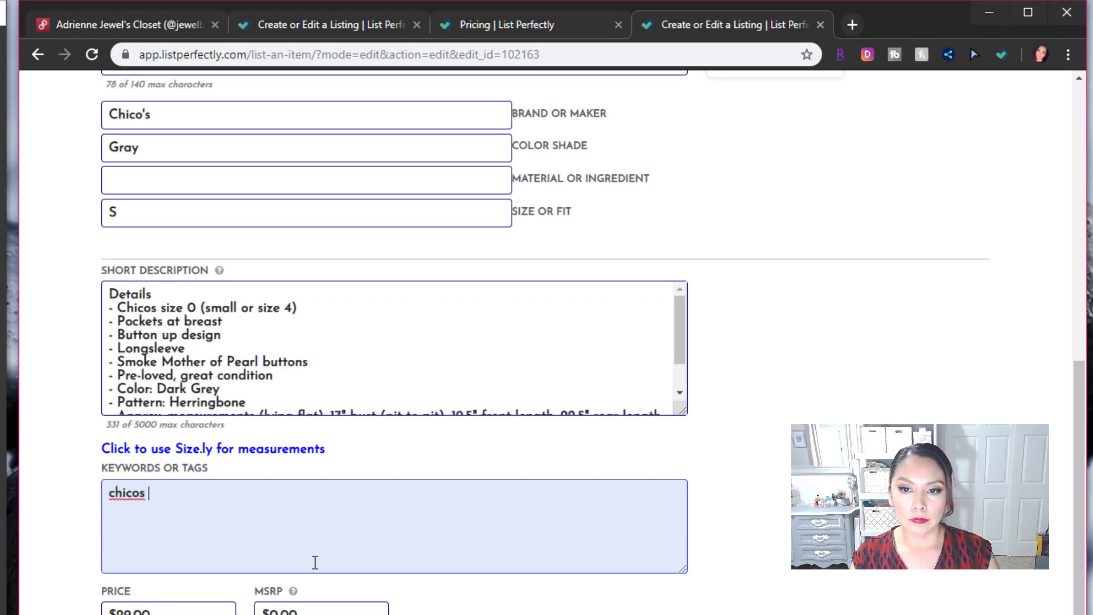
{"action": "type", "text": " top"}
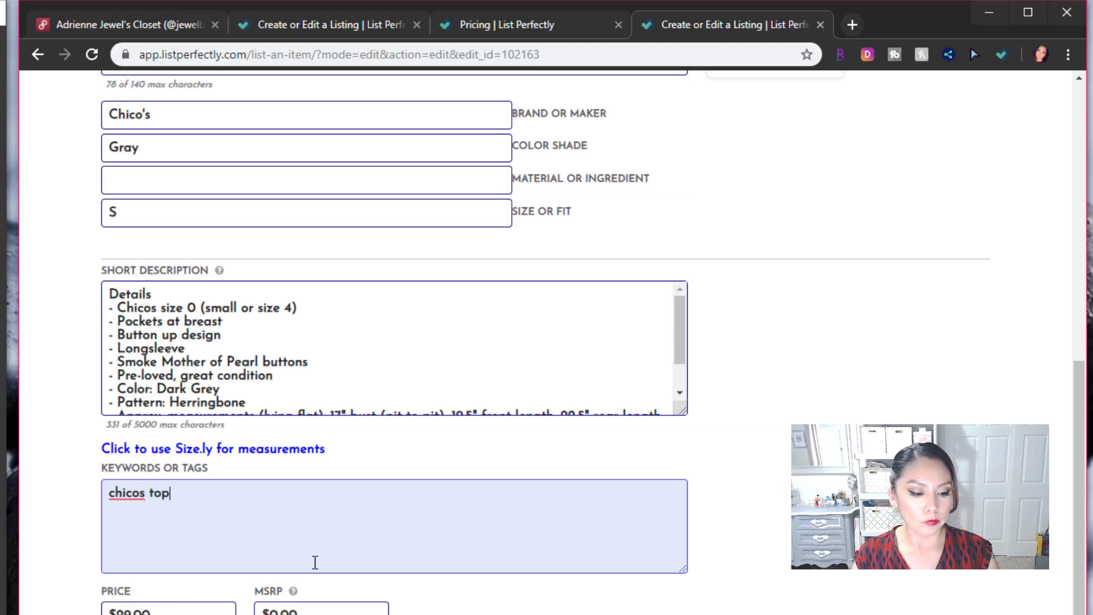
{"action": "type", "text": " jewelbutterfly"}
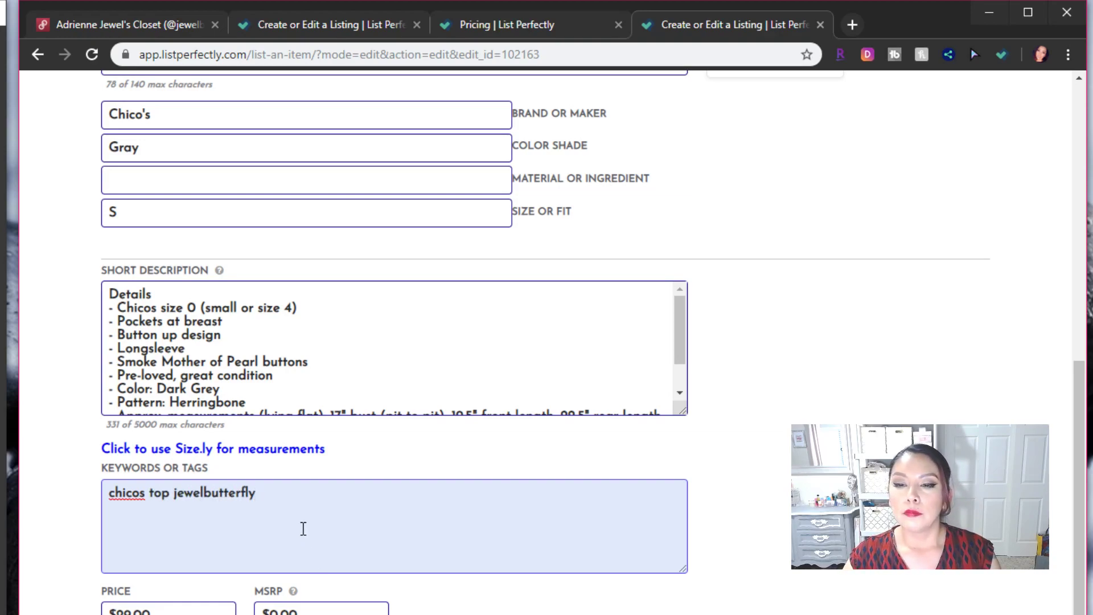
Set the listing's material or ingredient to "Polyester Blend"
{"action": "scroll", "coordinate": [290, 547], "scroll_direction": "up", "scroll_amount": 5}
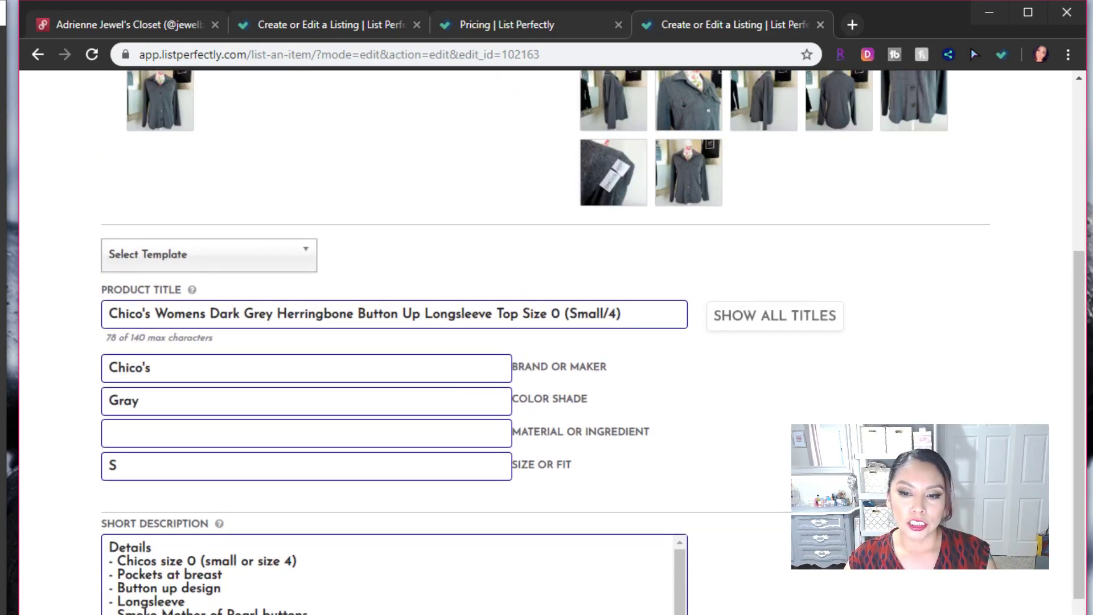
{"action": "scroll", "coordinate": [546, 341], "scroll_direction": "up", "scroll_amount": 3}
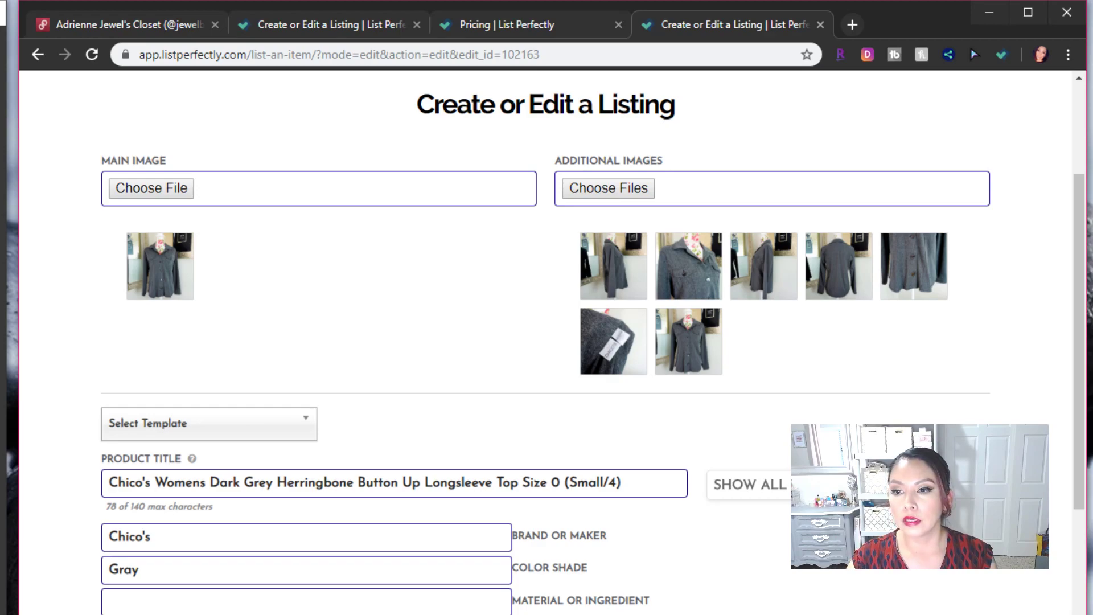
{"action": "left_click", "coordinate": [116, 605]}
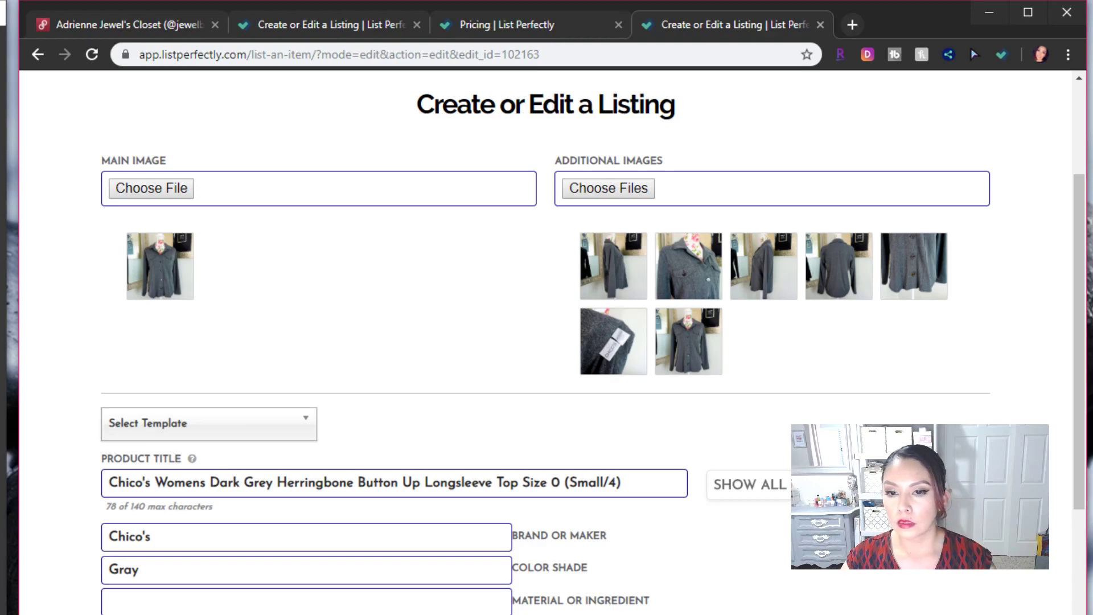
{"action": "left_click", "coordinate": [278, 611]}
{"action": "type", "text": "pOL"}
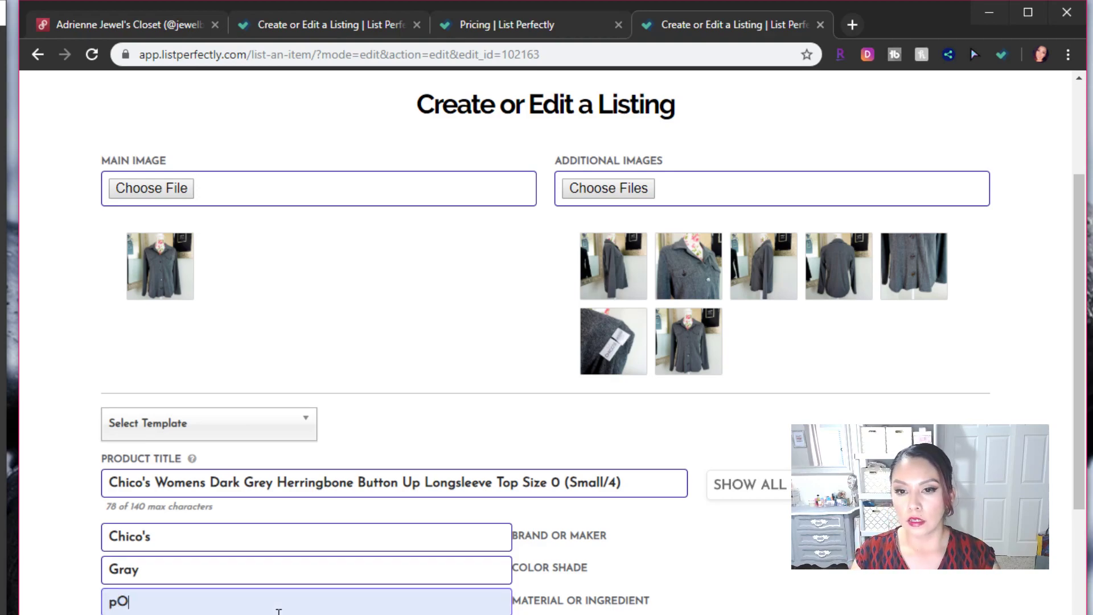
{"action": "key", "text": "BackSpace"}
{"action": "key", "text": "BackSpace"}
{"action": "key", "text": "BackSpace"}
{"action": "type", "text": "P"}
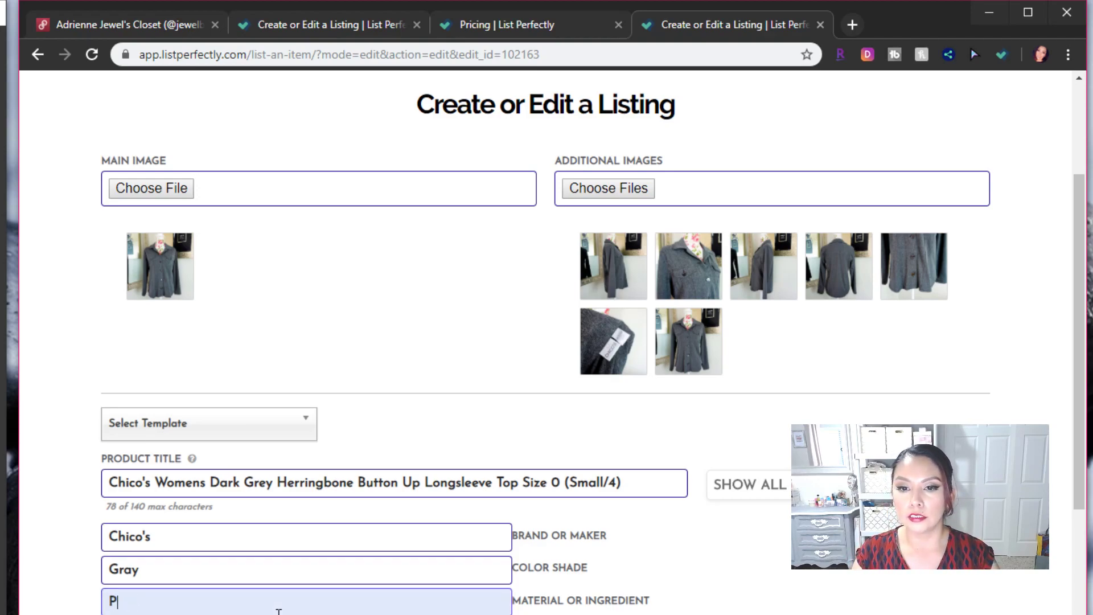
{"action": "type", "text": "olyester "}
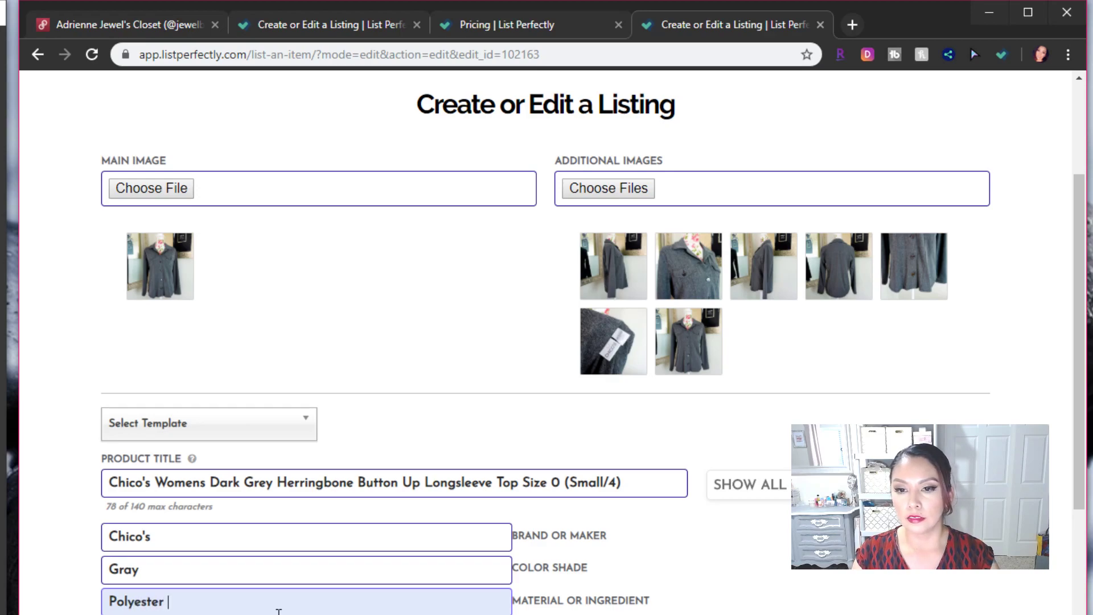
{"action": "type", "text": "Blend"}
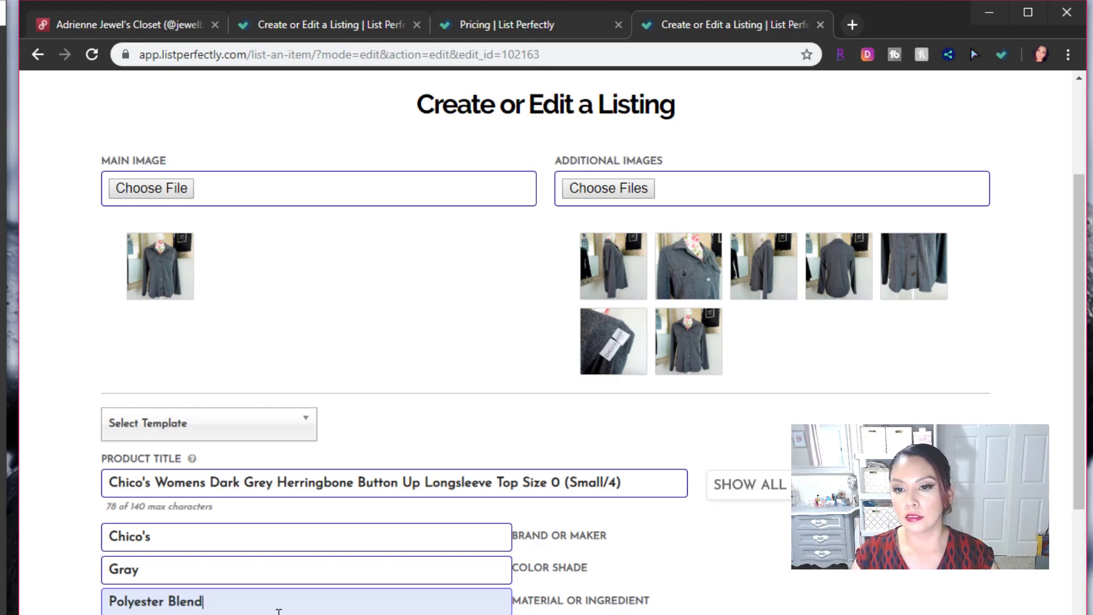
Save the updated Chico's listing and review its title and description on the product page
{"action": "left_click", "coordinate": [458, 435]}
{"action": "scroll", "coordinate": [459, 436], "scroll_direction": "down", "scroll_amount": 15}
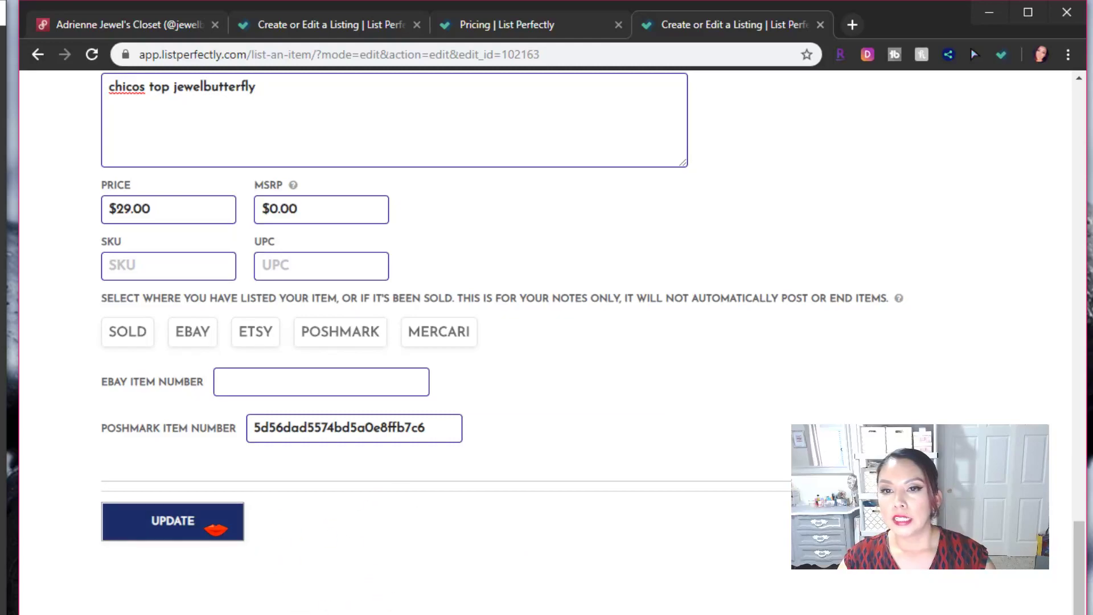
{"action": "left_click", "coordinate": [193, 531]}
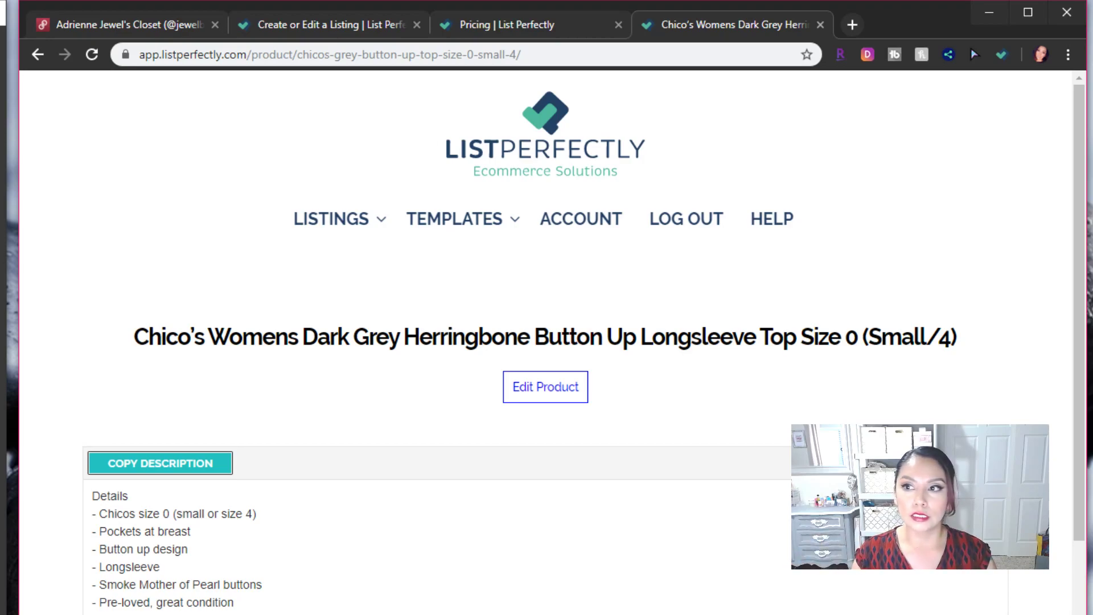
{"action": "scroll", "coordinate": [329, 551], "scroll_direction": "down", "scroll_amount": 3}
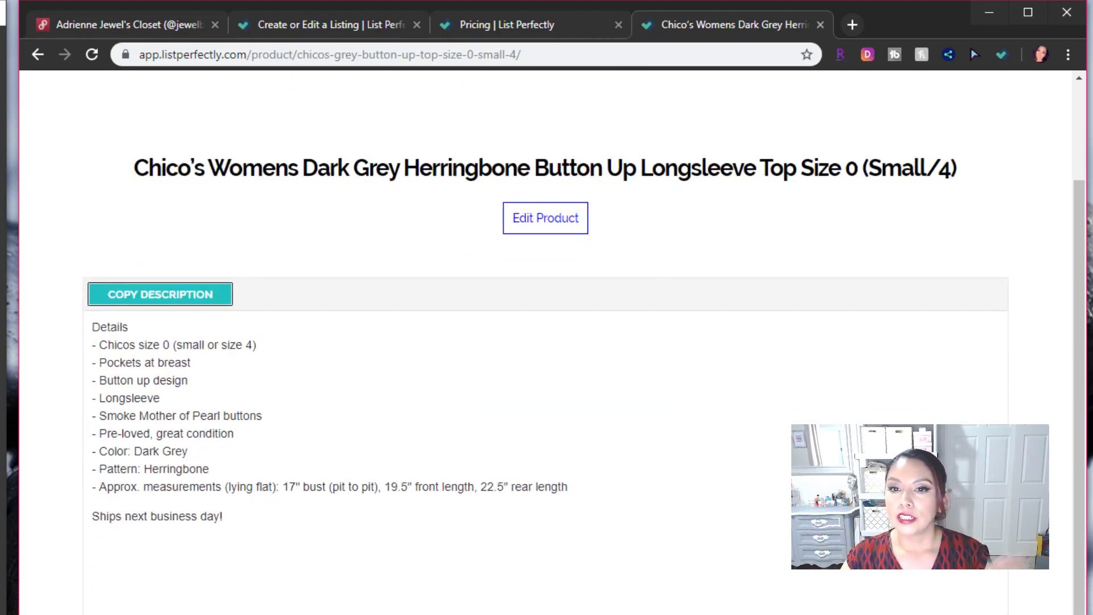
{"action": "scroll", "coordinate": [467, 395], "scroll_direction": "up", "scroll_amount": 3}
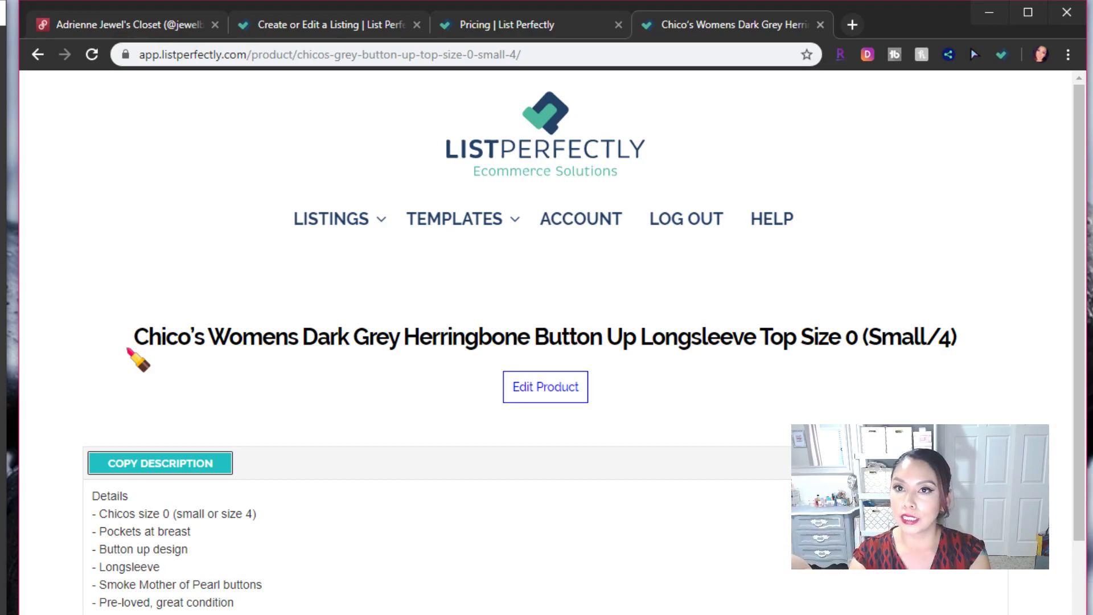
Copy the Chico's top listing to eBay with the List Perfectly extension and switch to the new eBay draft
{"action": "left_click", "coordinate": [998, 59]}
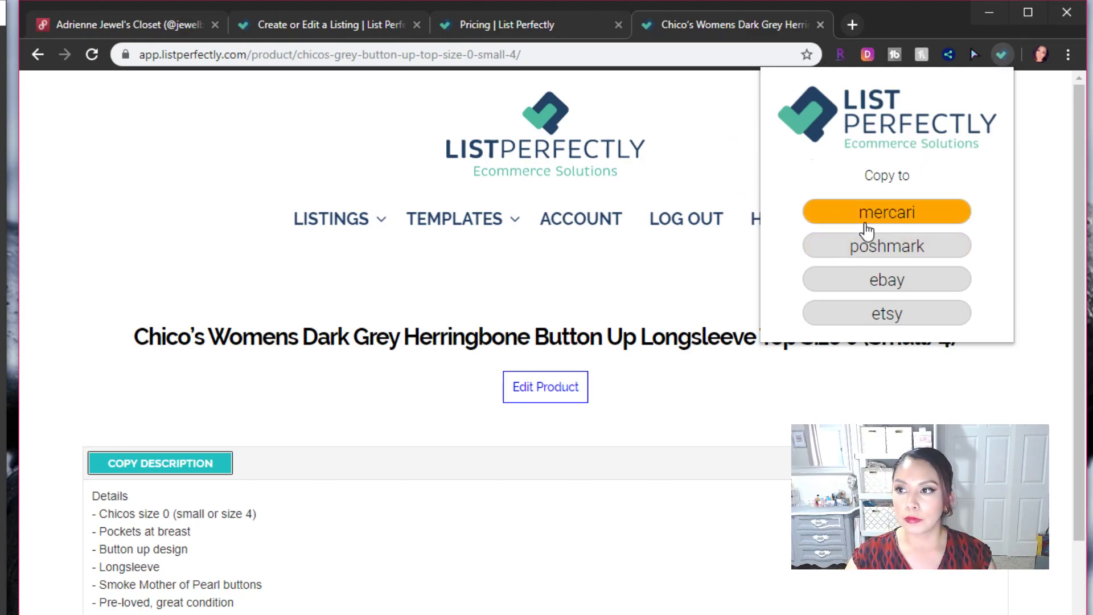
{"action": "left_click", "coordinate": [880, 290]}
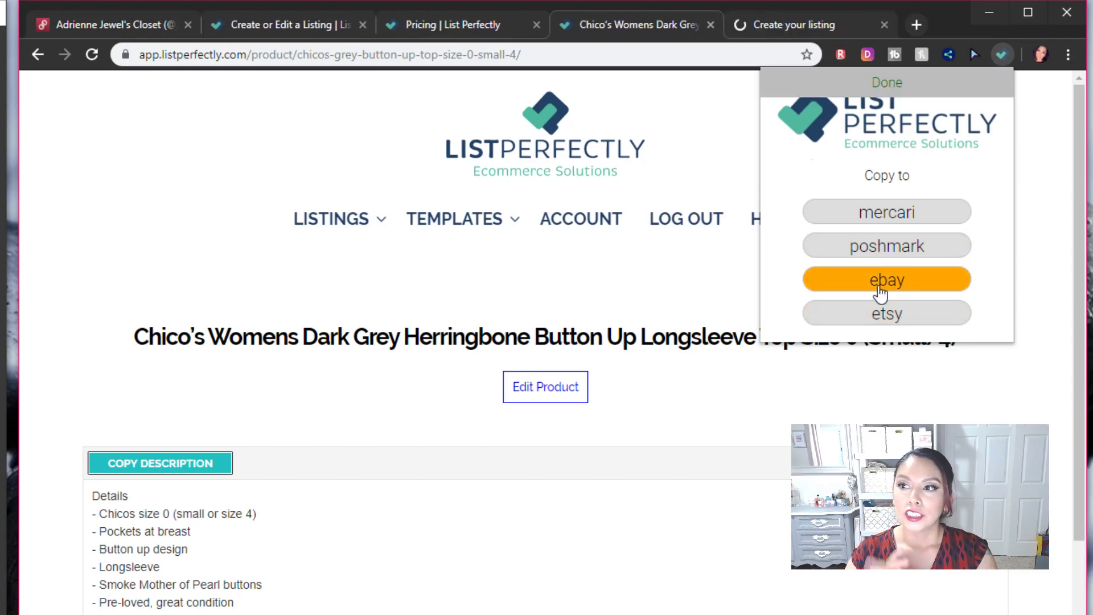
{"action": "left_click", "coordinate": [822, 26]}
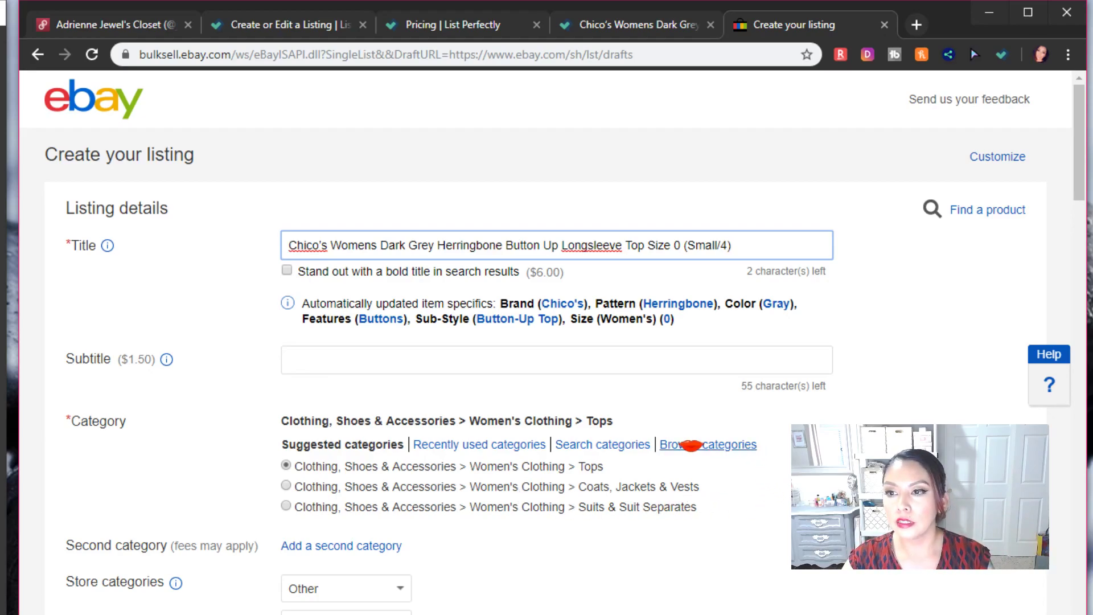
Set the eBay draft's condition to Pre-owned
{"action": "scroll", "coordinate": [677, 444], "scroll_direction": "down", "scroll_amount": 7}
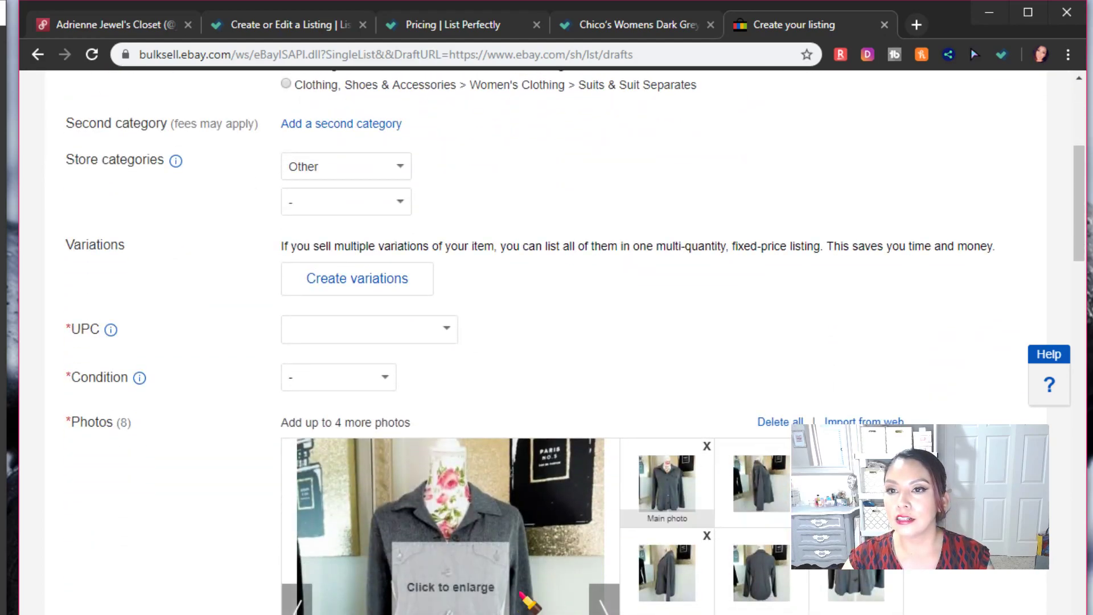
{"action": "scroll", "coordinate": [488, 513], "scroll_direction": "up", "scroll_amount": 4}
{"action": "scroll", "coordinate": [483, 508], "scroll_direction": "down", "scroll_amount": 1}
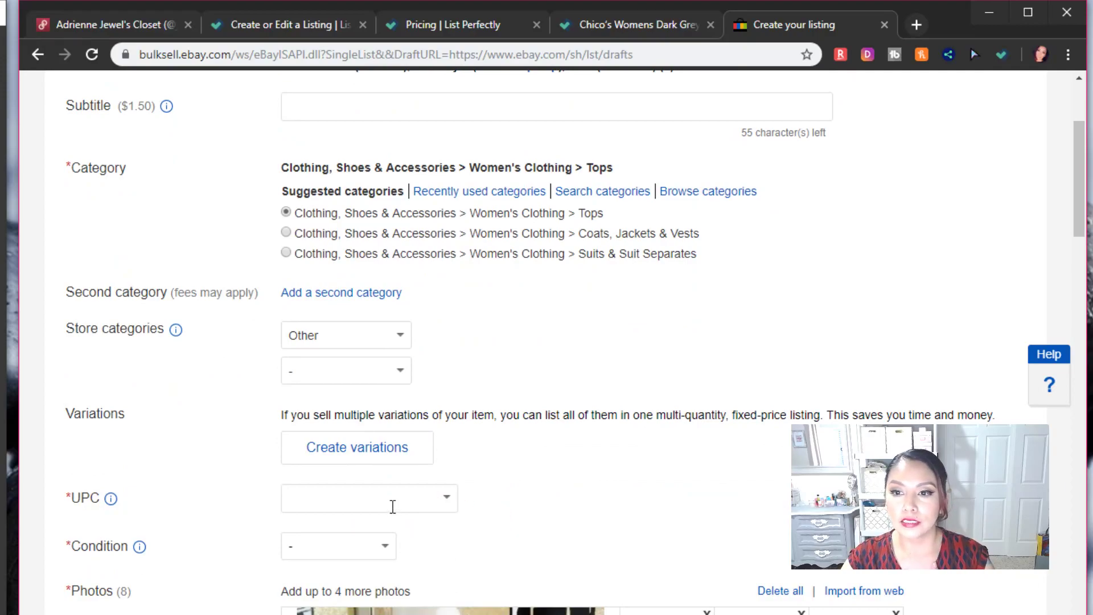
{"action": "left_click", "coordinate": [376, 548]}
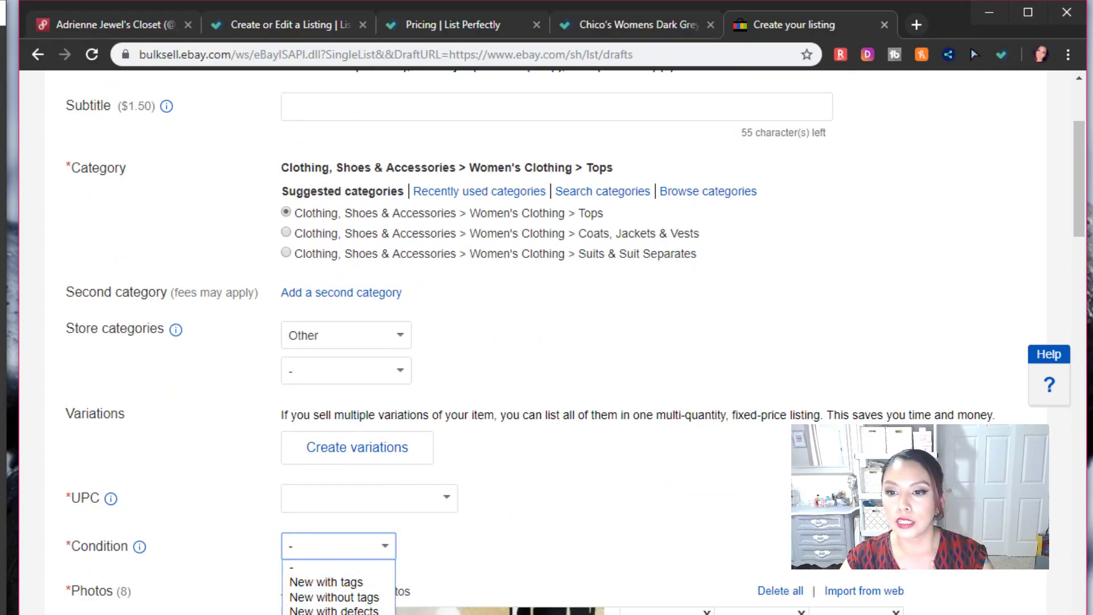
{"action": "left_click", "coordinate": [360, 614]}
{"action": "left_click", "coordinate": [367, 612]}
Copy the line "Pre-loved, great condition" from the item description into the condition description
{"action": "scroll", "coordinate": [576, 546], "scroll_direction": "down", "scroll_amount": 20}
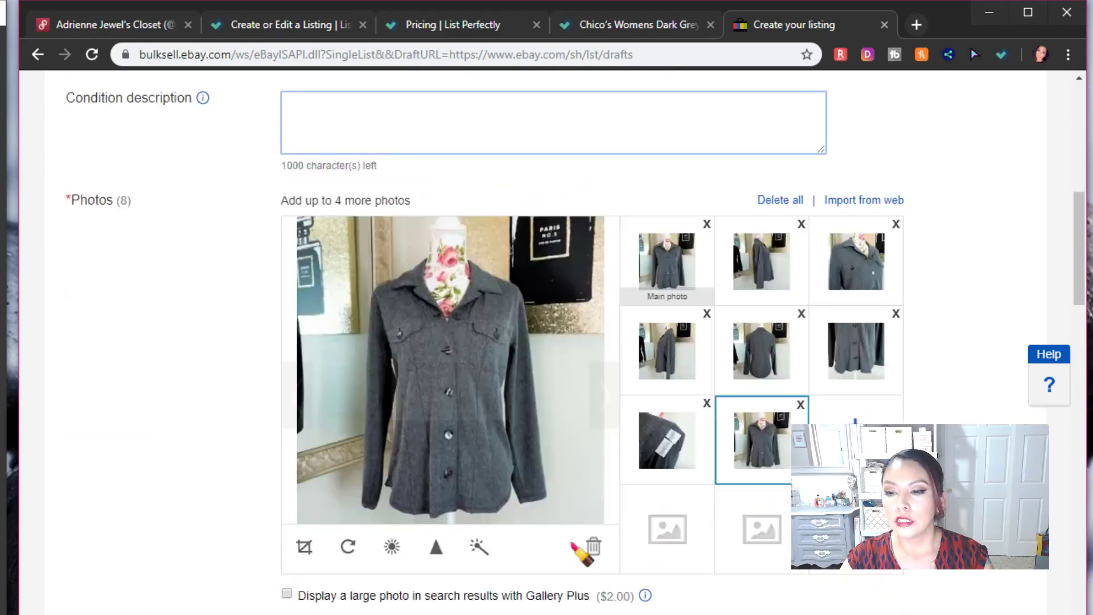
{"action": "scroll", "coordinate": [583, 550], "scroll_direction": "down", "scroll_amount": 8}
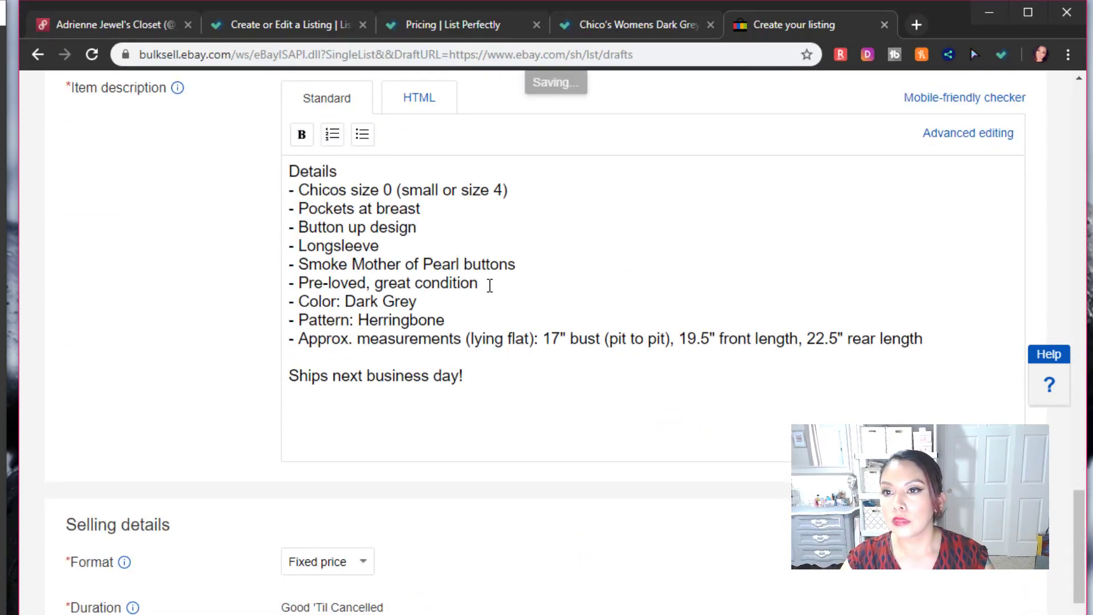
{"action": "left_click_drag", "start_coordinate": [491, 285], "coordinate": [299, 292]}
{"action": "scroll", "coordinate": [483, 505], "scroll_direction": "up", "scroll_amount": 20}
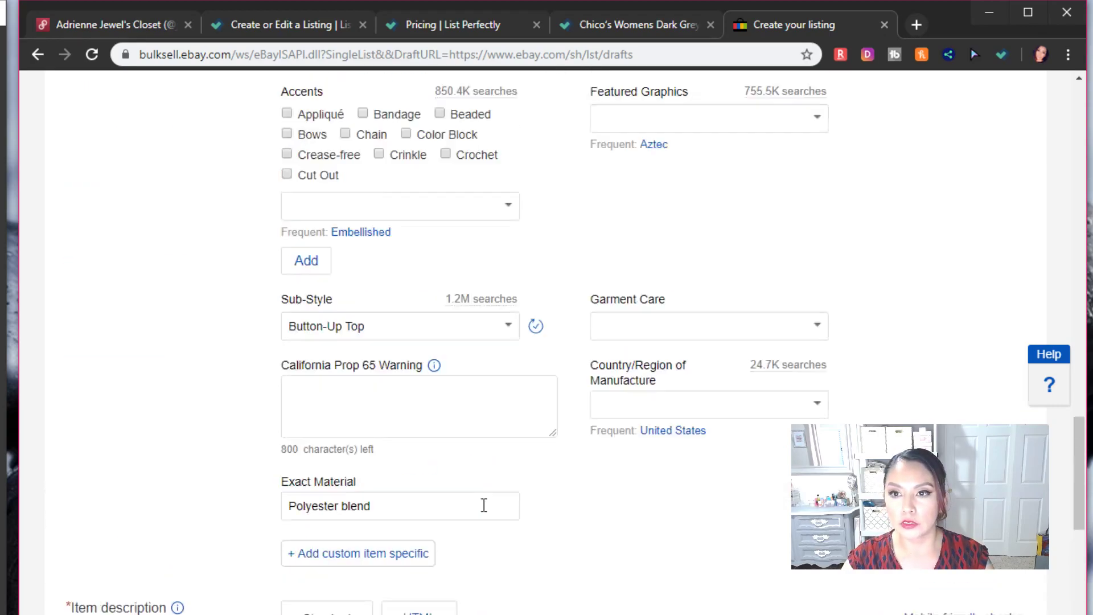
Set the first store category to Tops and the UPC to "Does not apply"
{"action": "scroll", "coordinate": [491, 519], "scroll_direction": "down", "scroll_amount": 2}
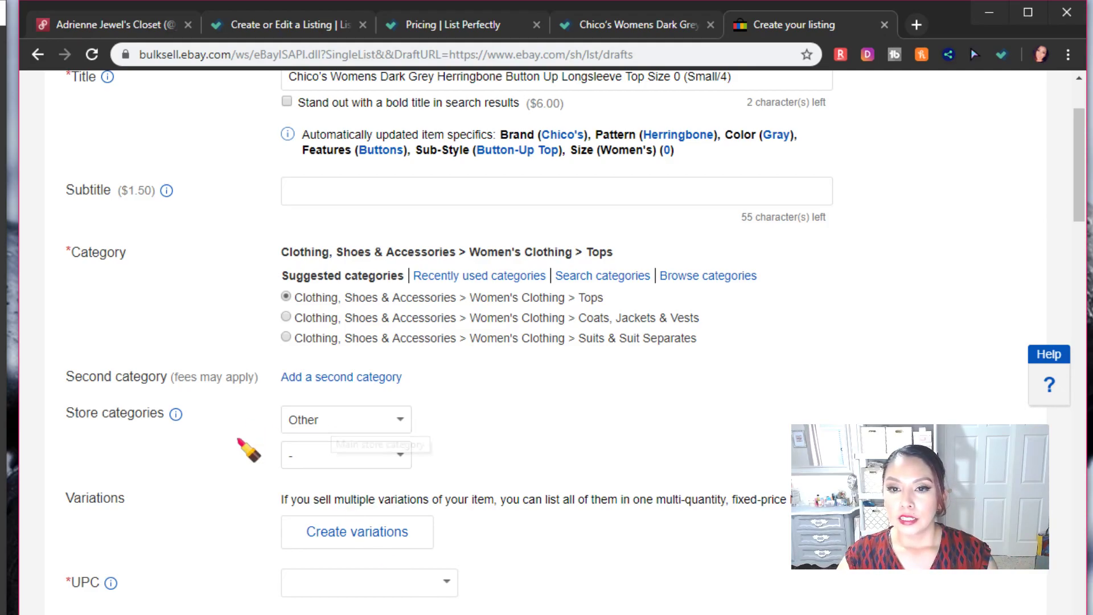
{"action": "left_click", "coordinate": [339, 421]}
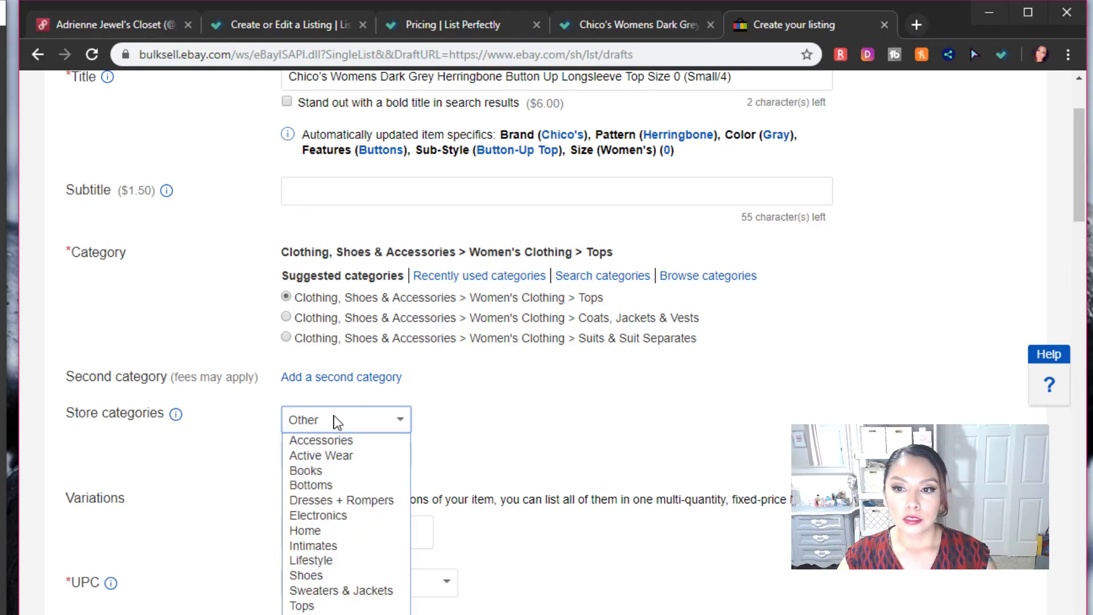
{"action": "left_click", "coordinate": [312, 607]}
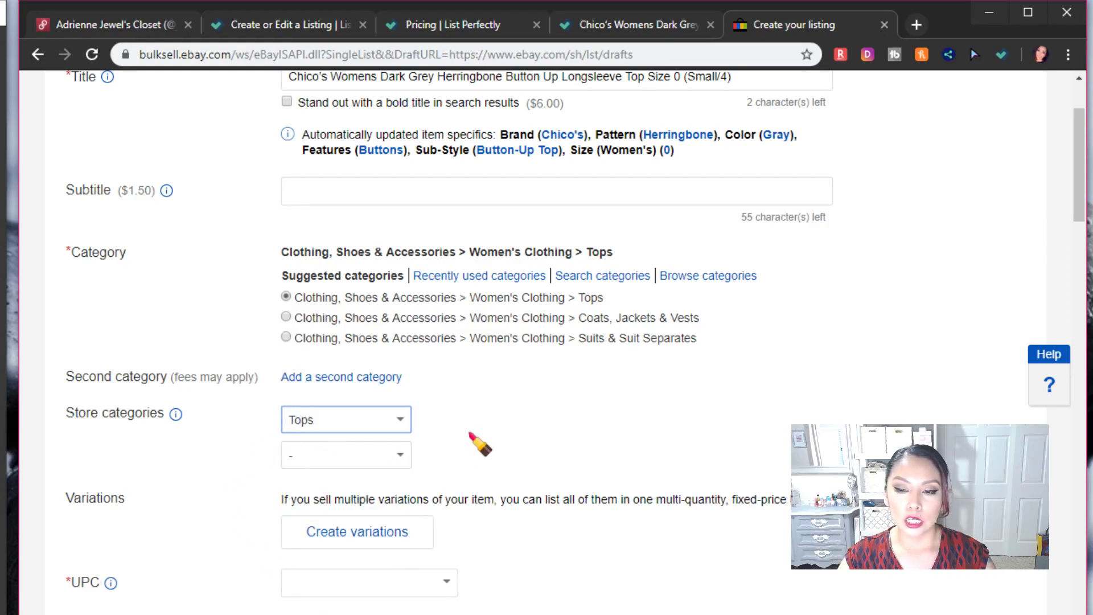
{"action": "scroll", "coordinate": [513, 586], "scroll_direction": "down", "scroll_amount": 1}
{"action": "left_click", "coordinate": [439, 504]}
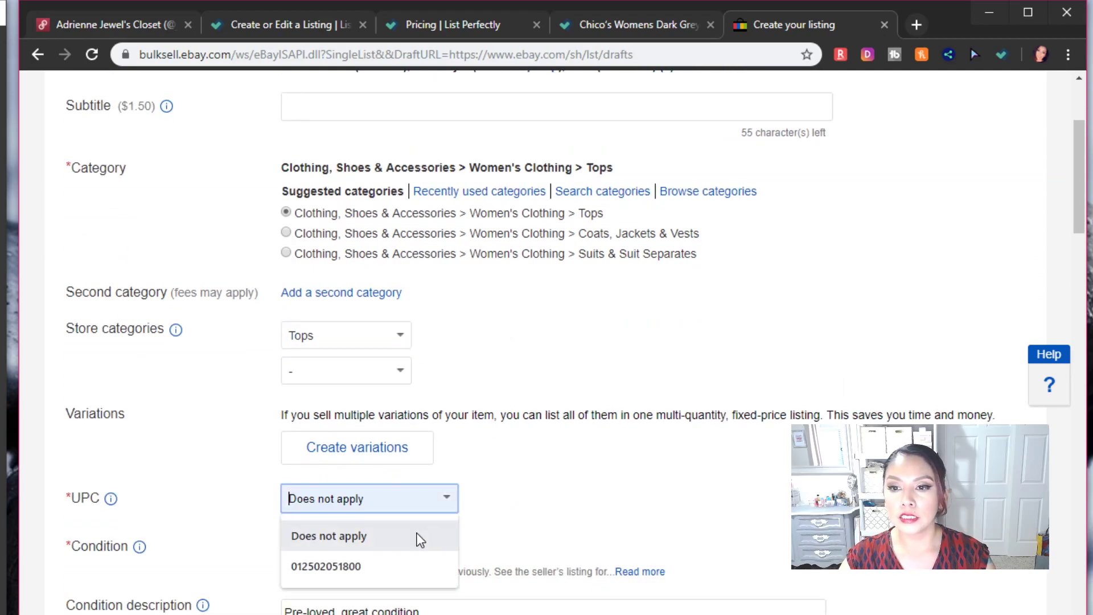
{"action": "left_click", "coordinate": [422, 538]}
Review the eBay draft's transferred photos and item specifics, including material, color, pattern and features
{"action": "scroll", "coordinate": [615, 533], "scroll_direction": "down", "scroll_amount": 4}
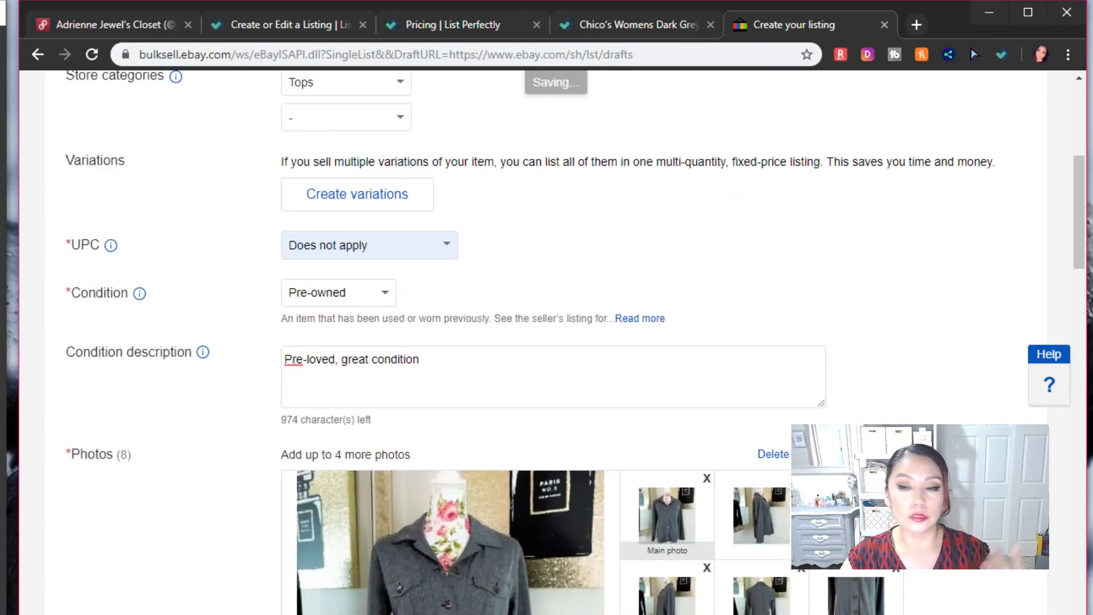
{"action": "scroll", "coordinate": [903, 354], "scroll_direction": "down", "scroll_amount": 14}
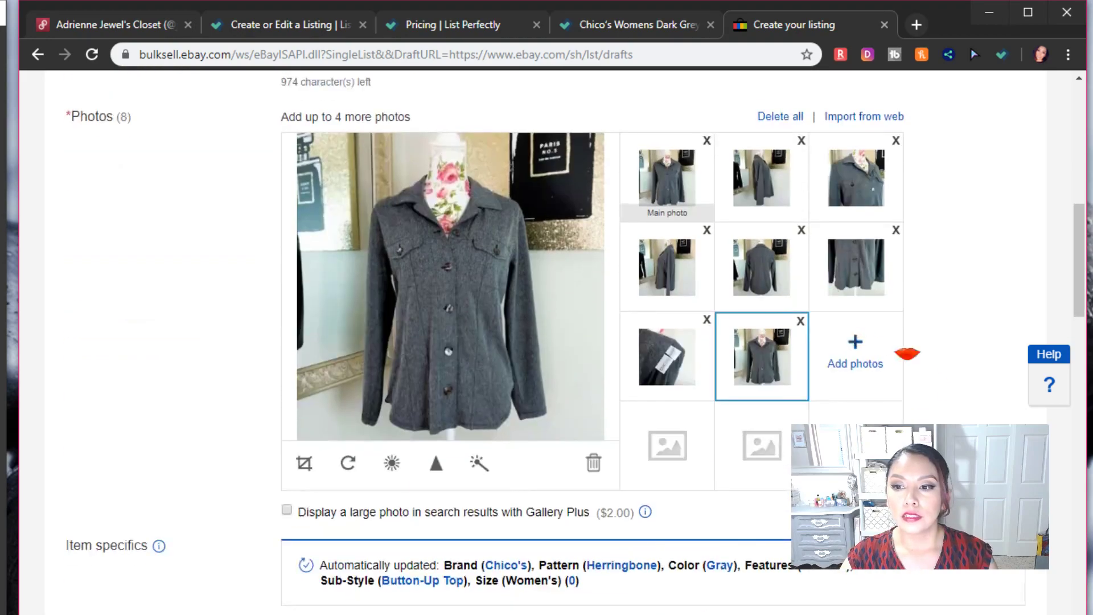
{"action": "scroll", "coordinate": [937, 425], "scroll_direction": "down", "scroll_amount": 5}
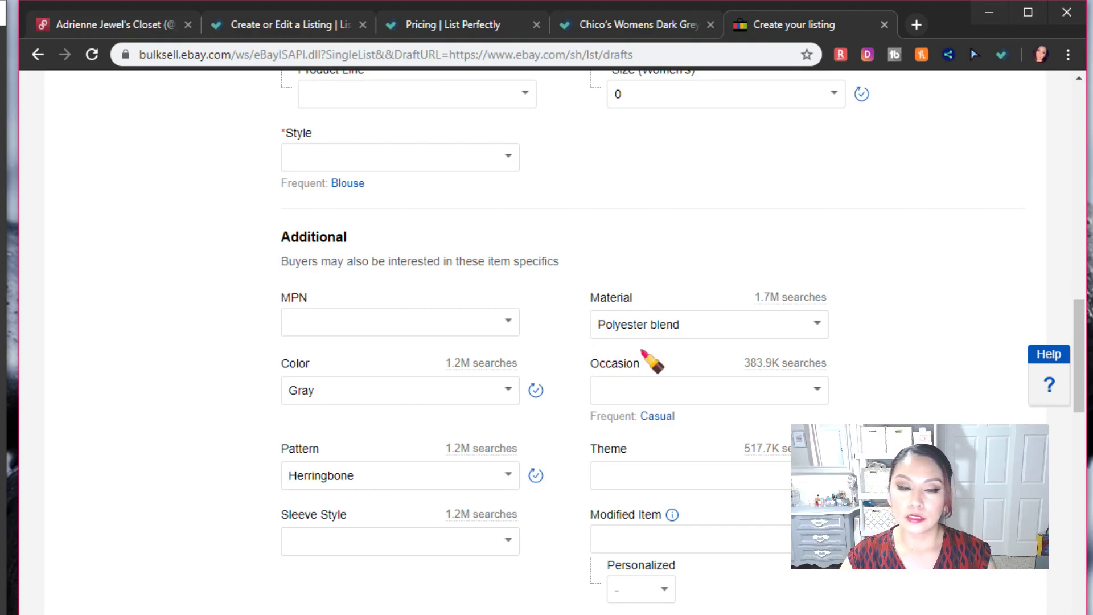
{"action": "scroll", "coordinate": [781, 378], "scroll_direction": "down", "scroll_amount": 3}
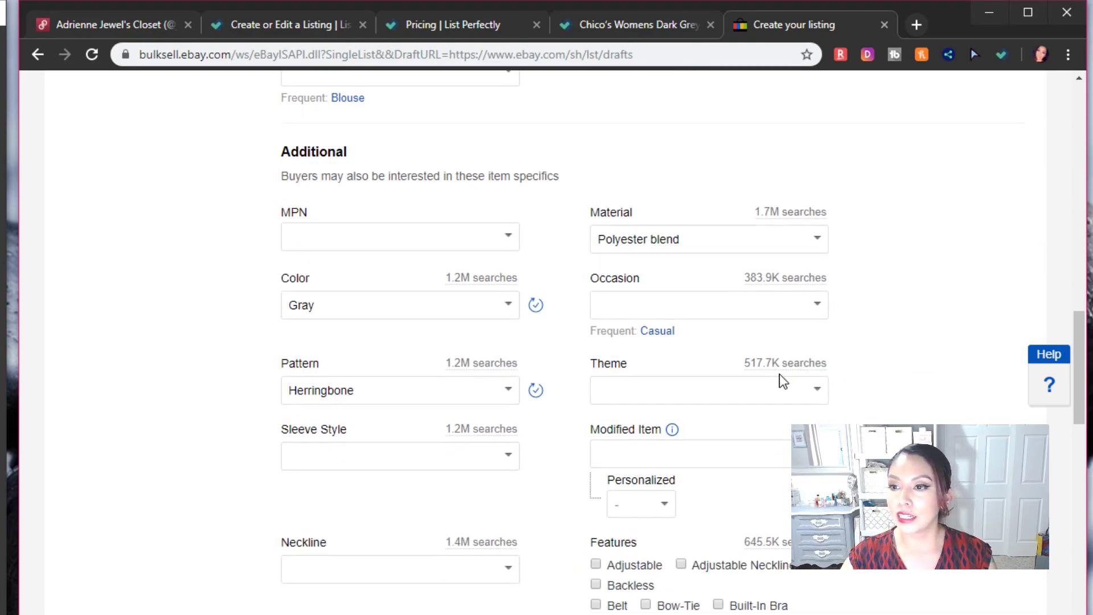
{"action": "scroll", "coordinate": [885, 405], "scroll_direction": "down", "scroll_amount": 1}
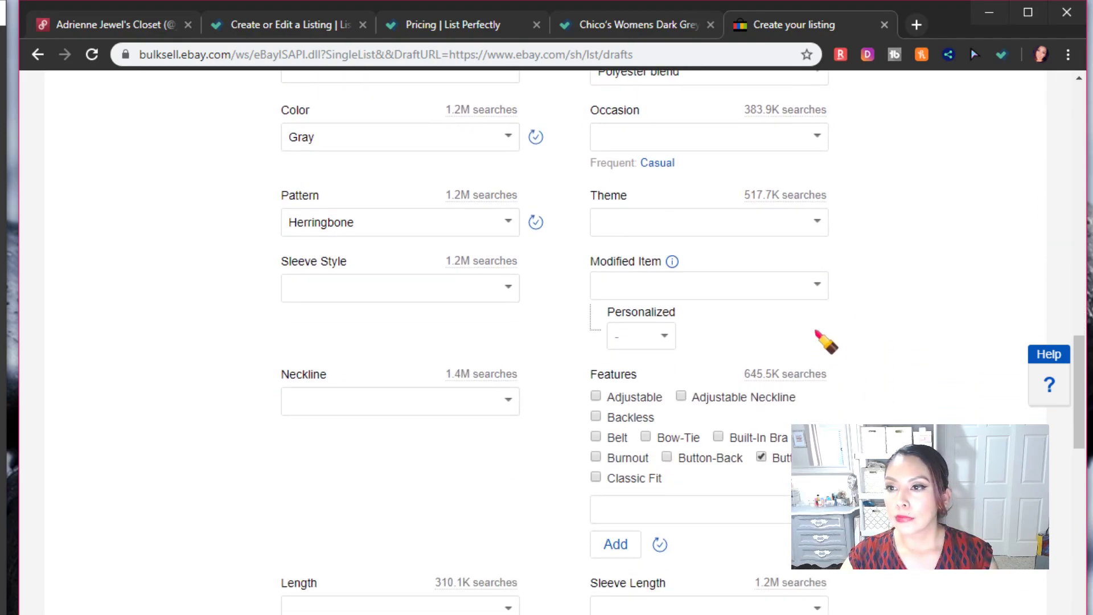
Set the draft's Modified Item to No and its Sleeve Length to Long Sleeve in the item specifics
{"action": "left_click", "coordinate": [811, 288]}
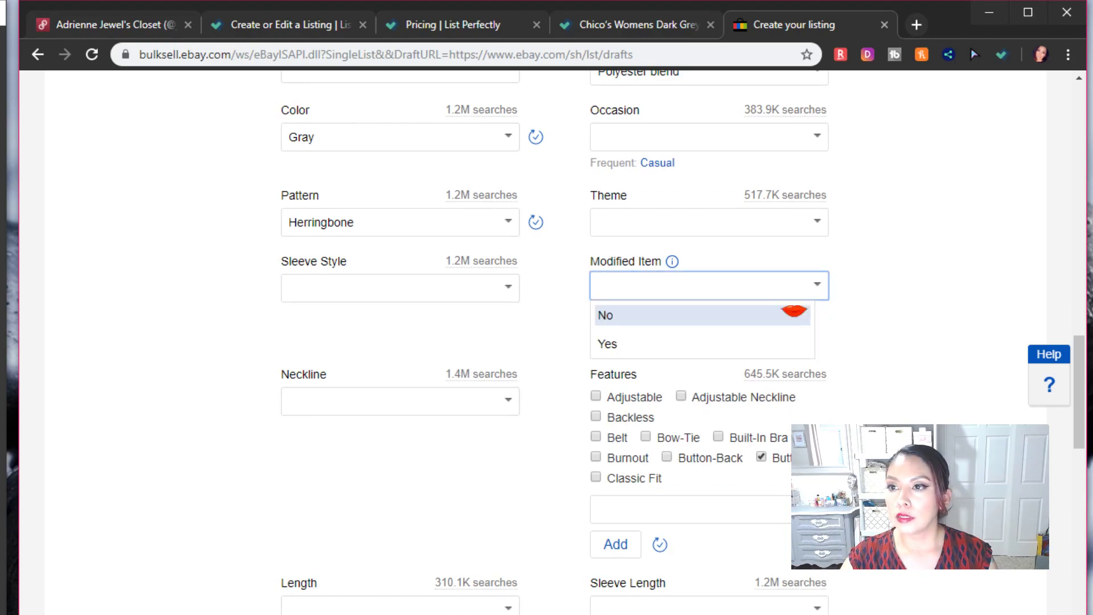
{"action": "left_click", "coordinate": [758, 319]}
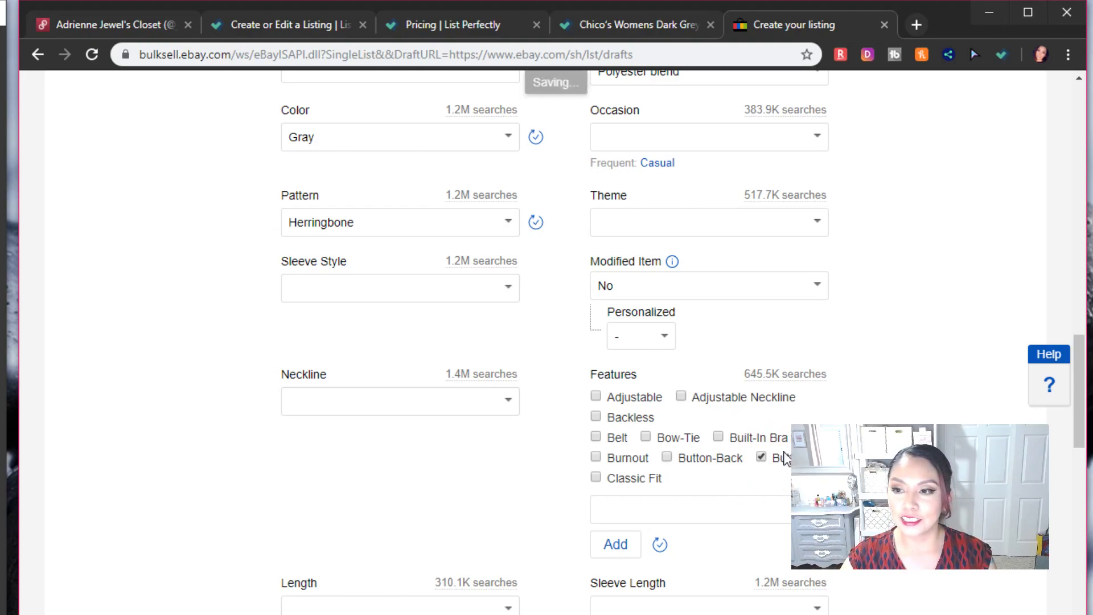
{"action": "scroll", "coordinate": [827, 605], "scroll_direction": "down", "scroll_amount": 1}
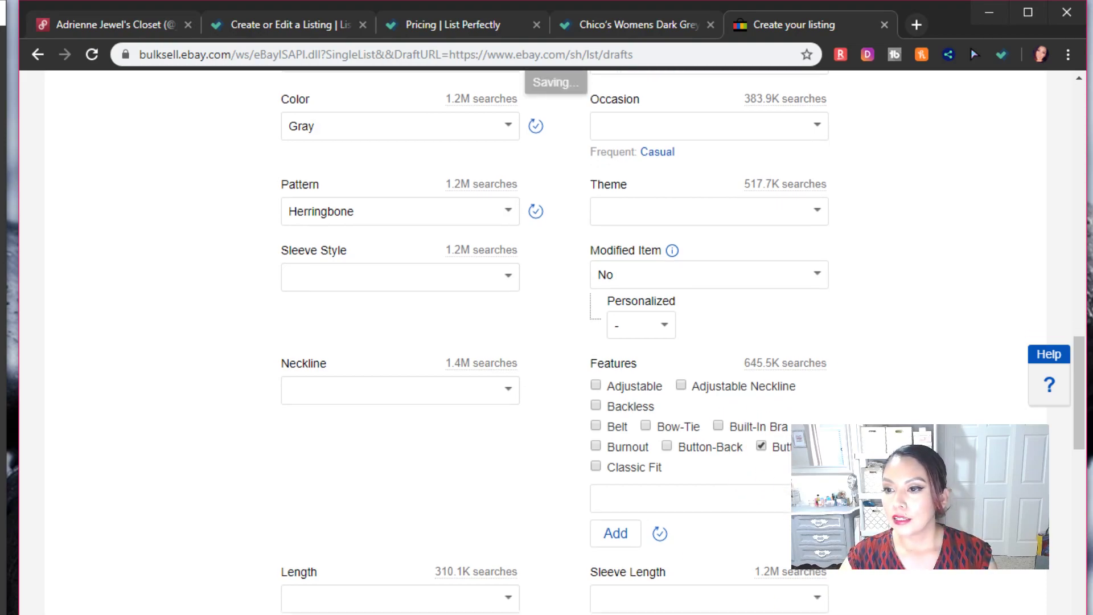
{"action": "left_click", "coordinate": [698, 526]}
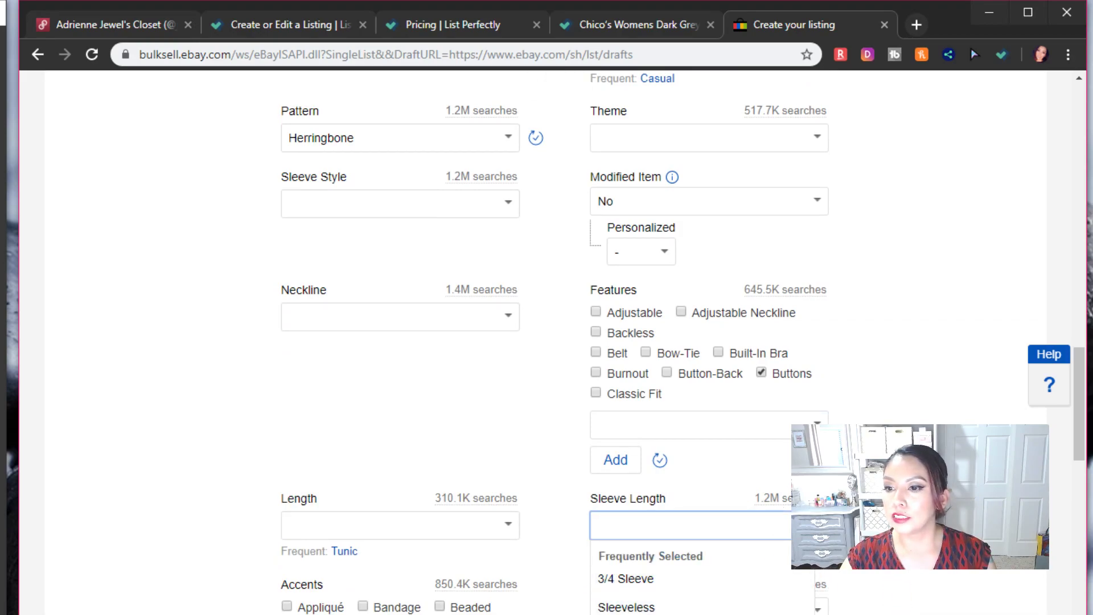
{"action": "type", "text": "Long Sleeve"}
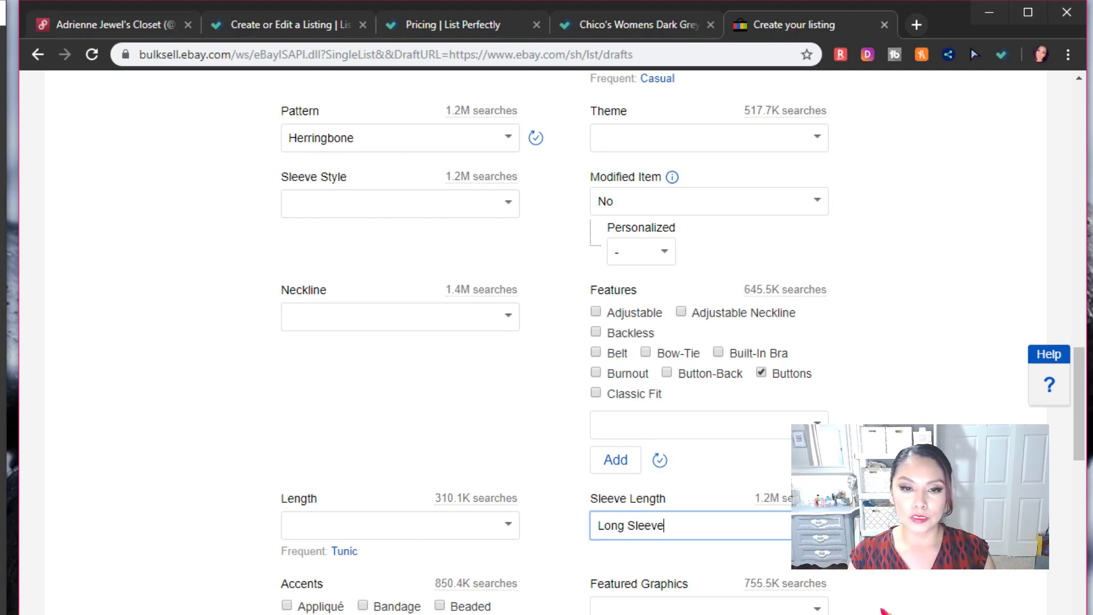
Correct "Longsleeve" to "Long Sleeve" in the eBay listing title
{"action": "scroll", "coordinate": [664, 325], "scroll_direction": "up", "scroll_amount": 20}
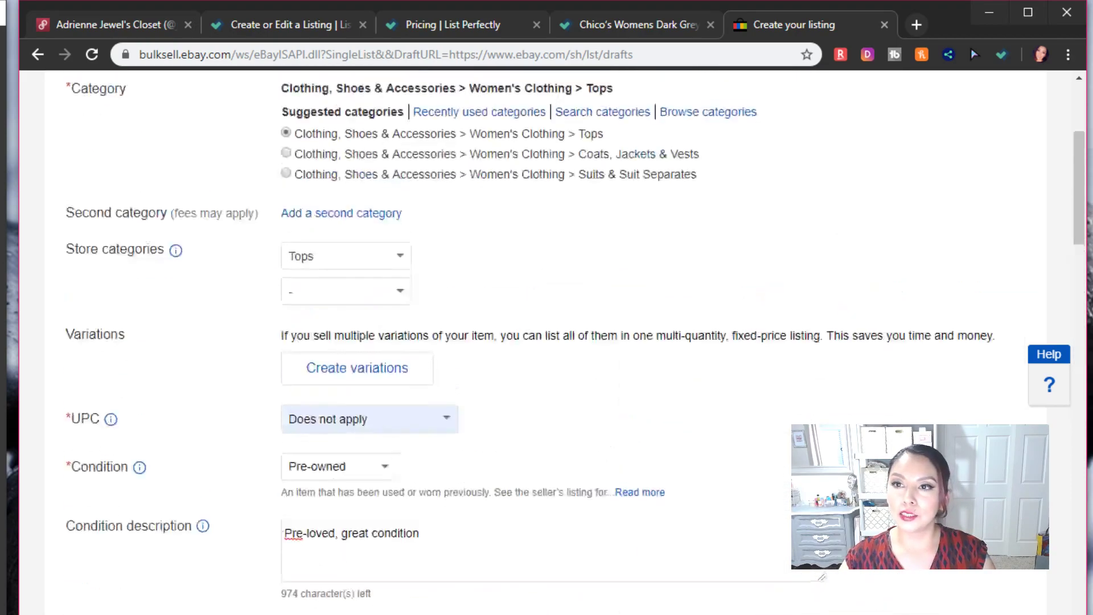
{"action": "left_click", "coordinate": [600, 245]}
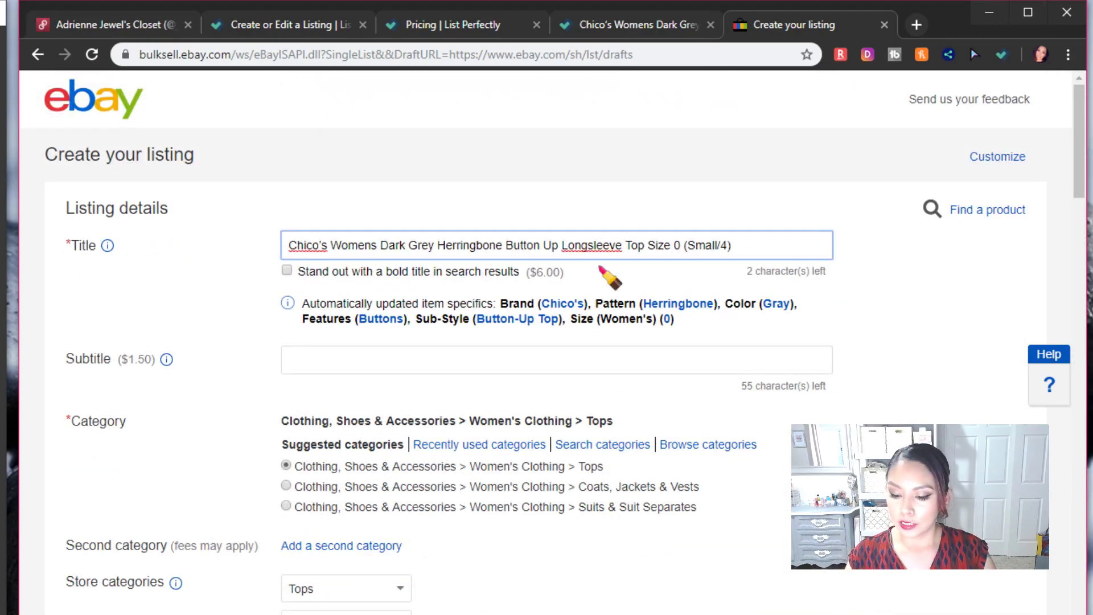
{"action": "key", "text": "BackSpace"}
{"action": "type", "text": "S"}
{"action": "left_click", "coordinate": [745, 520]}
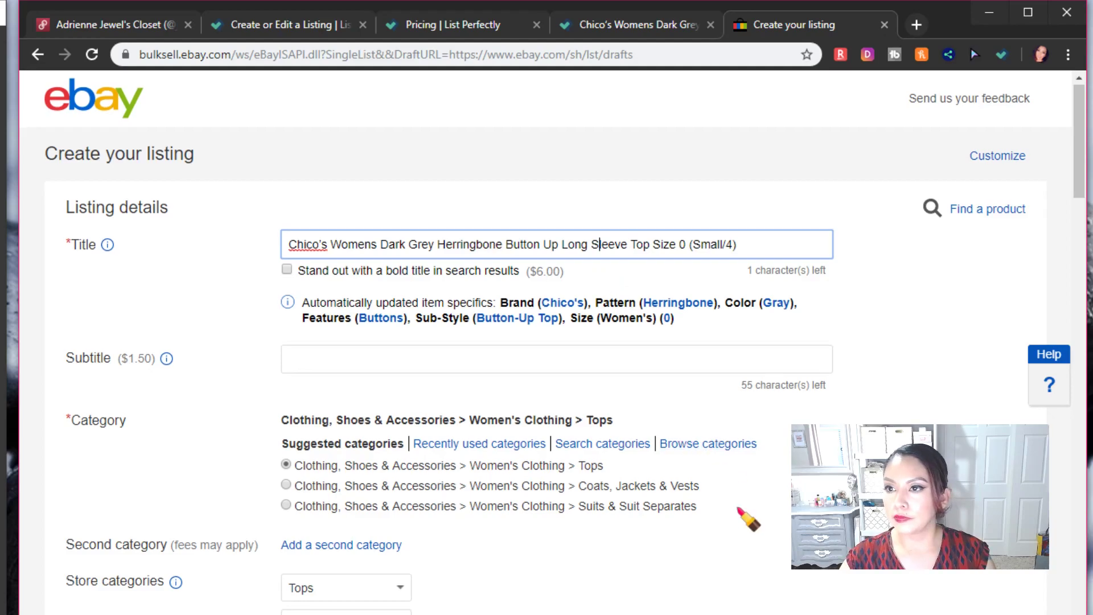
Examine the available Neckline options and compare them with the top's photos, without choosing one
{"action": "scroll", "coordinate": [759, 516], "scroll_direction": "down", "scroll_amount": 20}
{"action": "scroll", "coordinate": [759, 516], "scroll_direction": "down", "scroll_amount": 2}
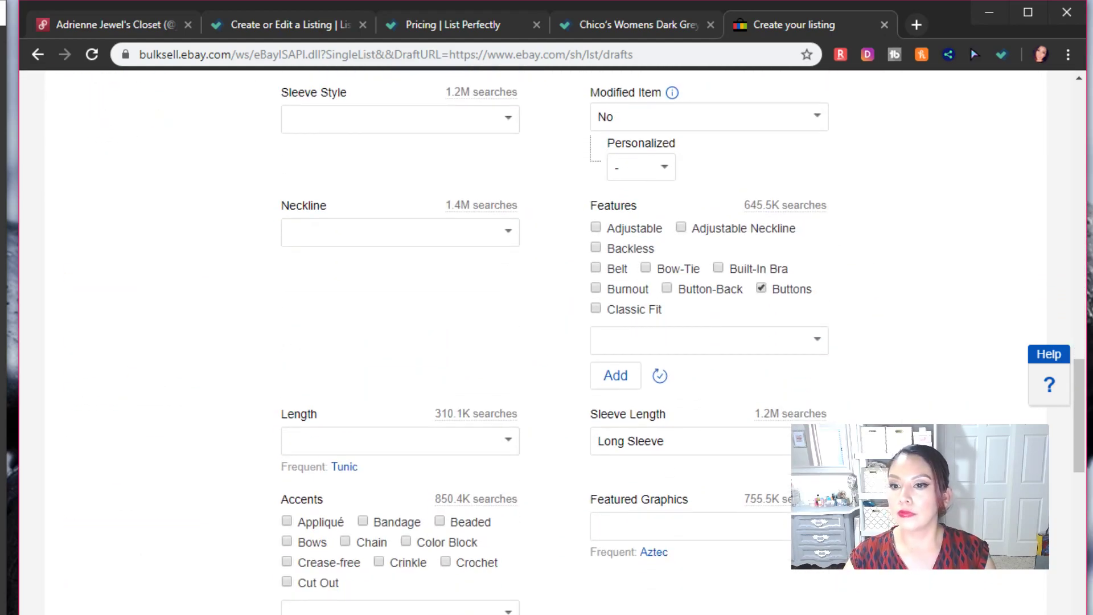
{"action": "scroll", "coordinate": [888, 603], "scroll_direction": "down", "scroll_amount": 2}
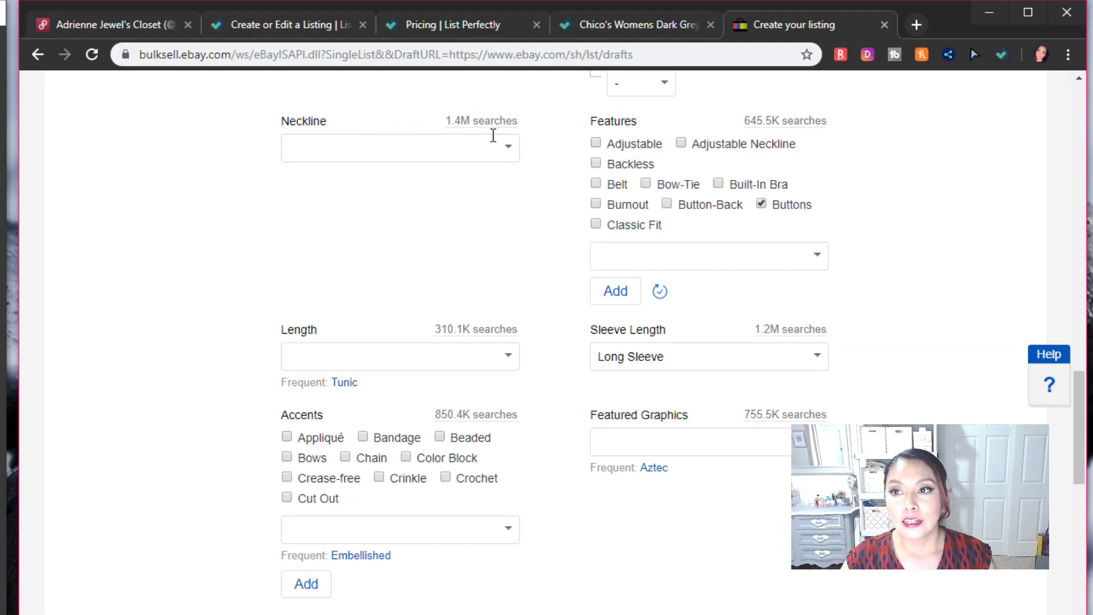
{"action": "left_click", "coordinate": [510, 148]}
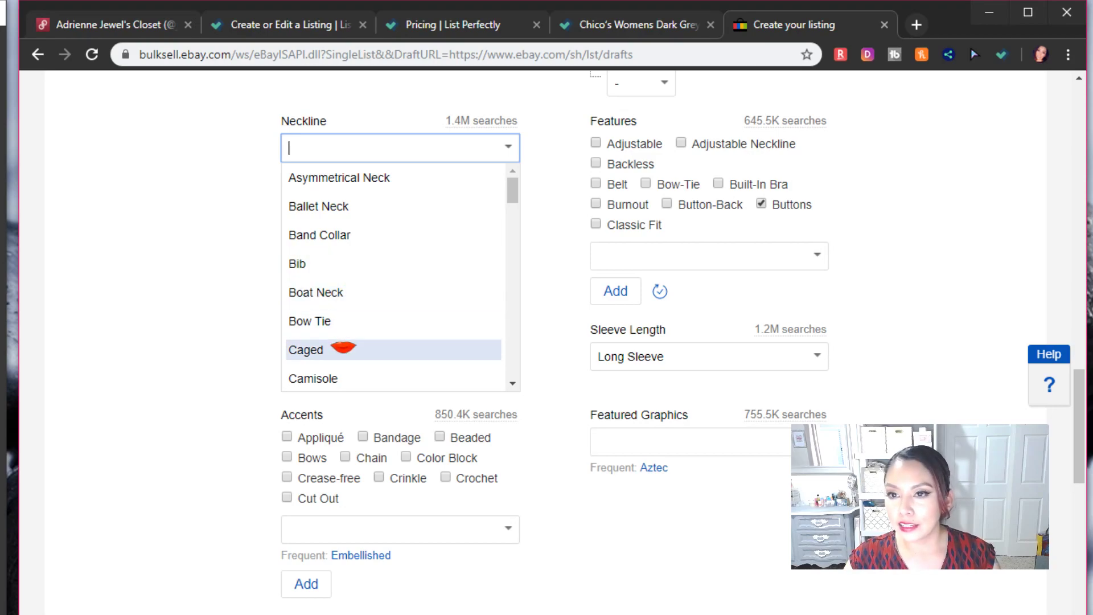
{"action": "scroll", "coordinate": [345, 352], "scroll_direction": "down", "scroll_amount": 3}
{"action": "scroll", "coordinate": [372, 294], "scroll_direction": "down", "scroll_amount": 2}
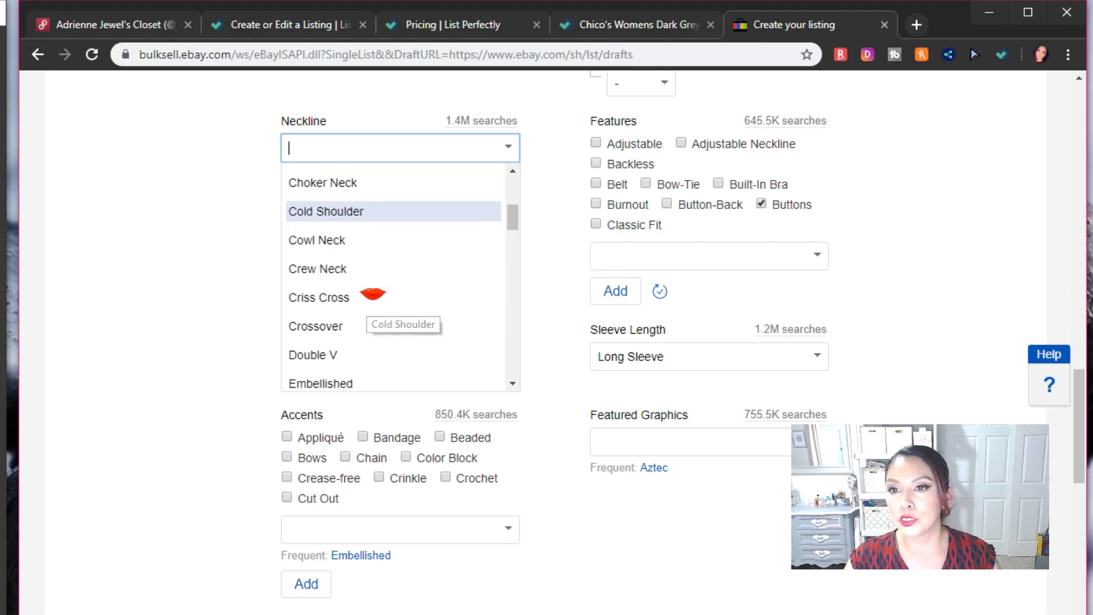
{"action": "scroll", "coordinate": [376, 297], "scroll_direction": "down", "scroll_amount": 2}
{"action": "scroll", "coordinate": [195, 431], "scroll_direction": "up", "scroll_amount": 15}
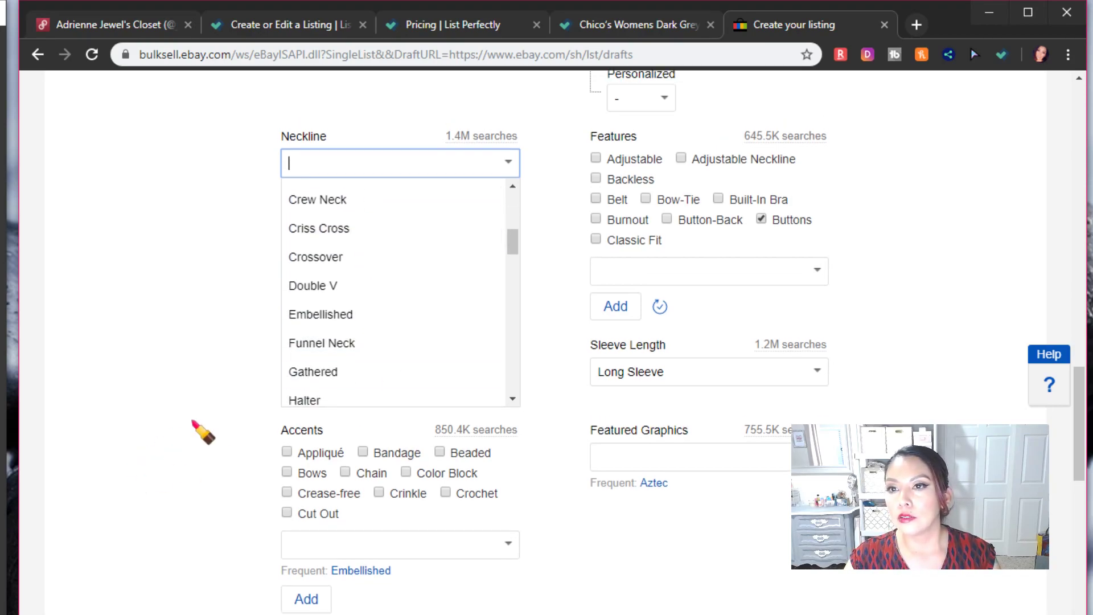
{"action": "scroll", "coordinate": [203, 432], "scroll_direction": "up", "scroll_amount": 3}
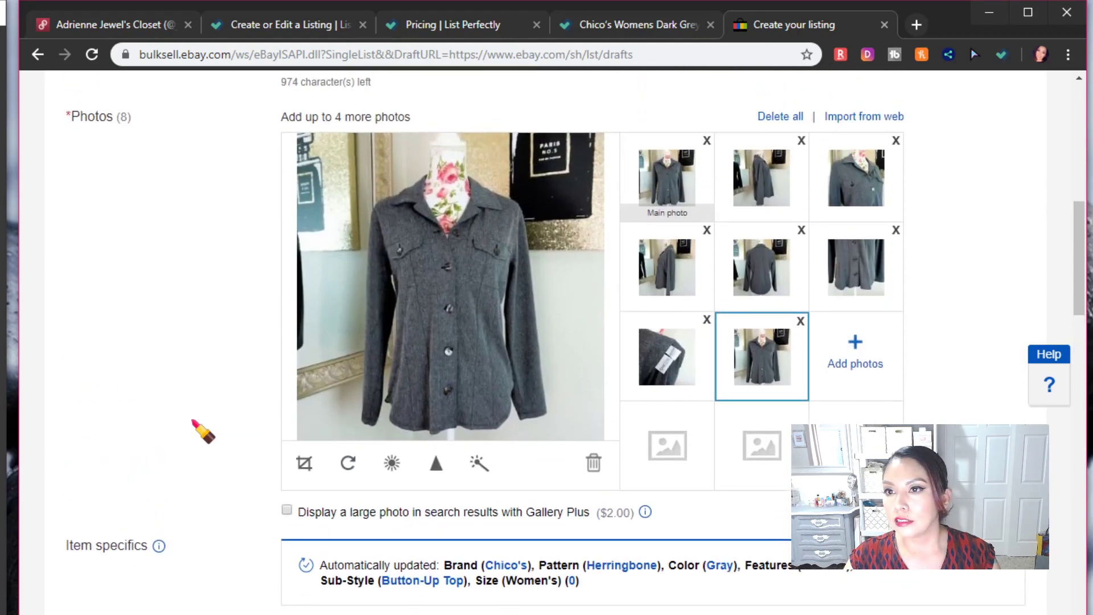
{"action": "scroll", "coordinate": [206, 430], "scroll_direction": "down", "scroll_amount": 15}
{"action": "scroll", "coordinate": [208, 427], "scroll_direction": "down", "scroll_amount": 2}
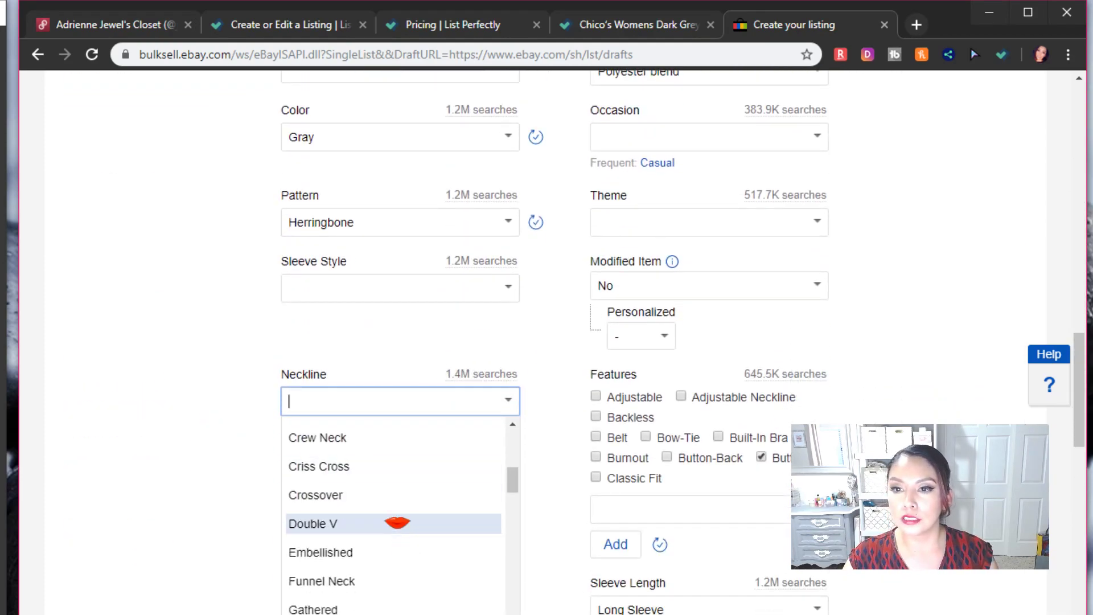
{"action": "scroll", "coordinate": [393, 520], "scroll_direction": "up", "scroll_amount": 1}
{"action": "scroll", "coordinate": [407, 493], "scroll_direction": "up", "scroll_amount": 1}
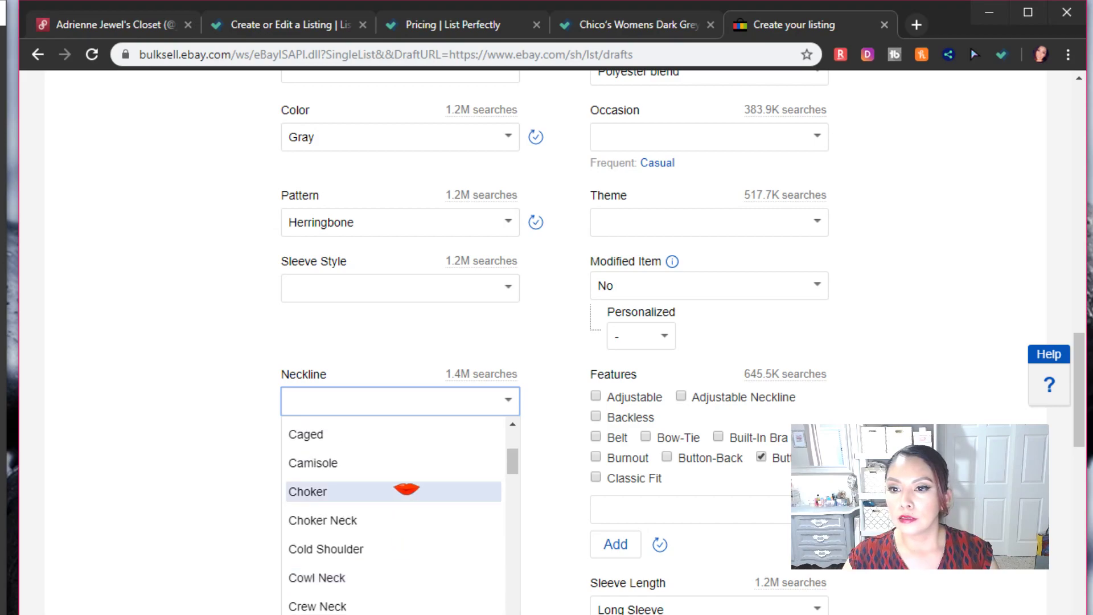
{"action": "scroll", "coordinate": [412, 488], "scroll_direction": "up", "scroll_amount": 1}
{"action": "scroll", "coordinate": [414, 488], "scroll_direction": "up", "scroll_amount": 1}
{"action": "scroll", "coordinate": [410, 486], "scroll_direction": "up", "scroll_amount": 3}
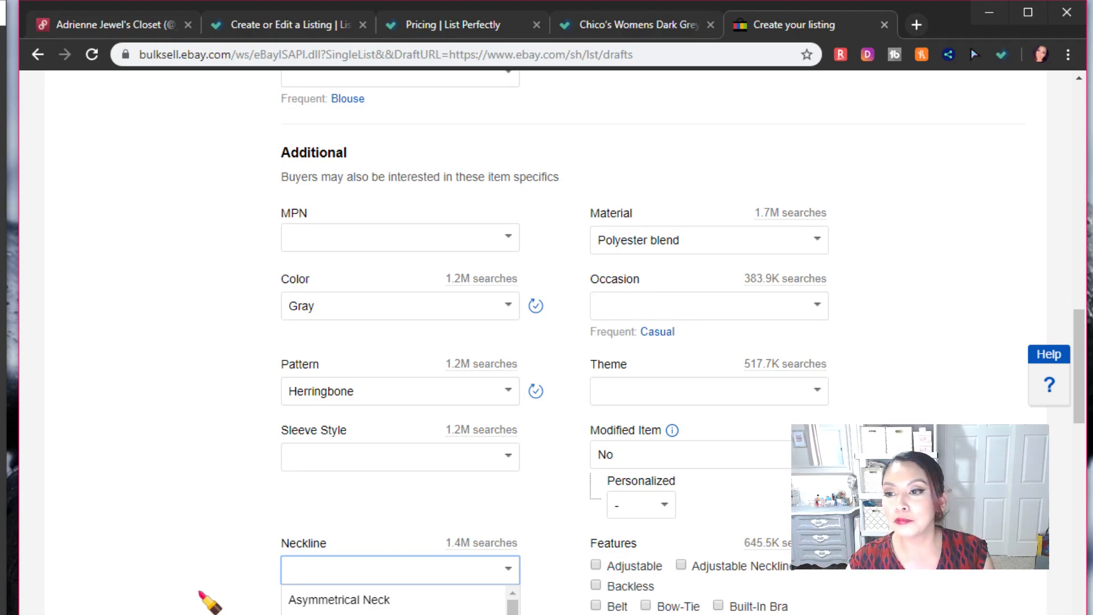
{"action": "left_click", "coordinate": [200, 592]}
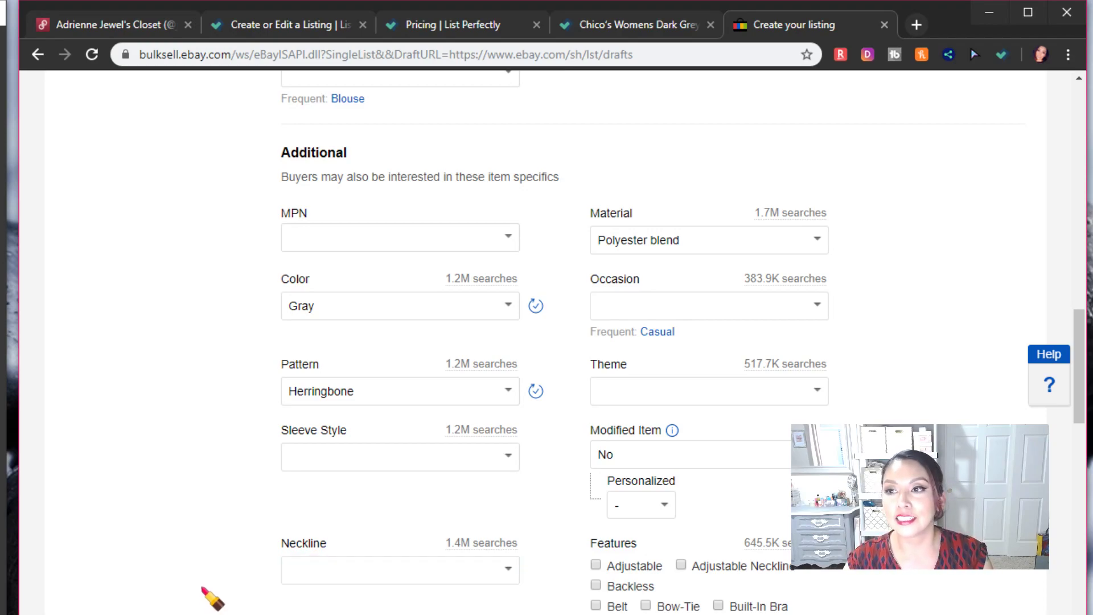
Try scheduling the listing to start on Saturday, Aug 24, and return to starting it on submission
{"action": "scroll", "coordinate": [546, 341], "scroll_direction": "down", "scroll_amount": 7}
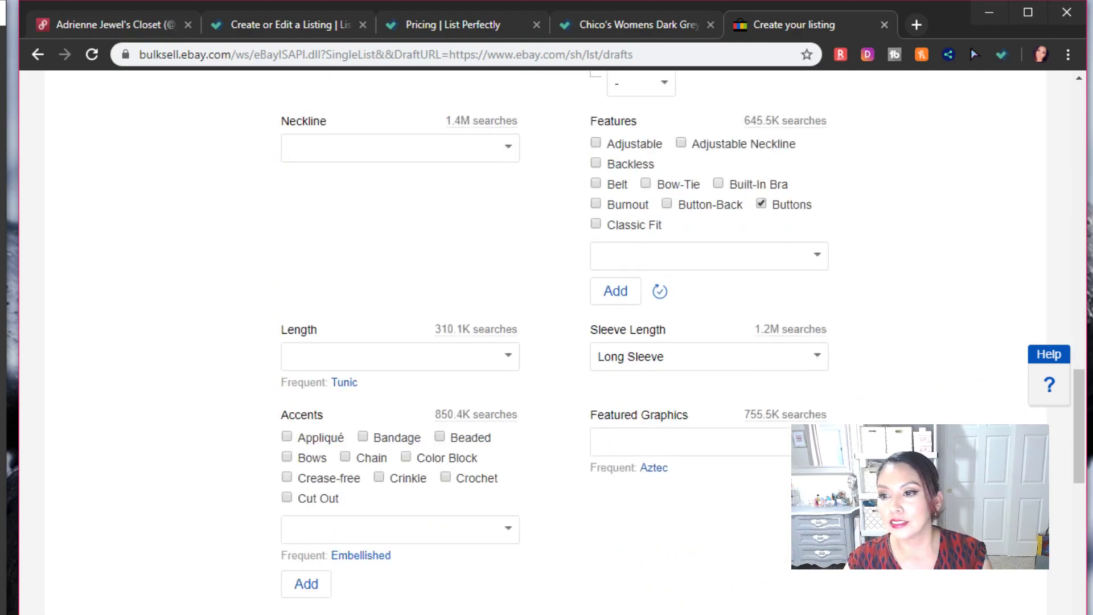
{"action": "scroll", "coordinate": [547, 341], "scroll_direction": "down", "scroll_amount": 1}
{"action": "scroll", "coordinate": [682, 511], "scroll_direction": "down", "scroll_amount": 10}
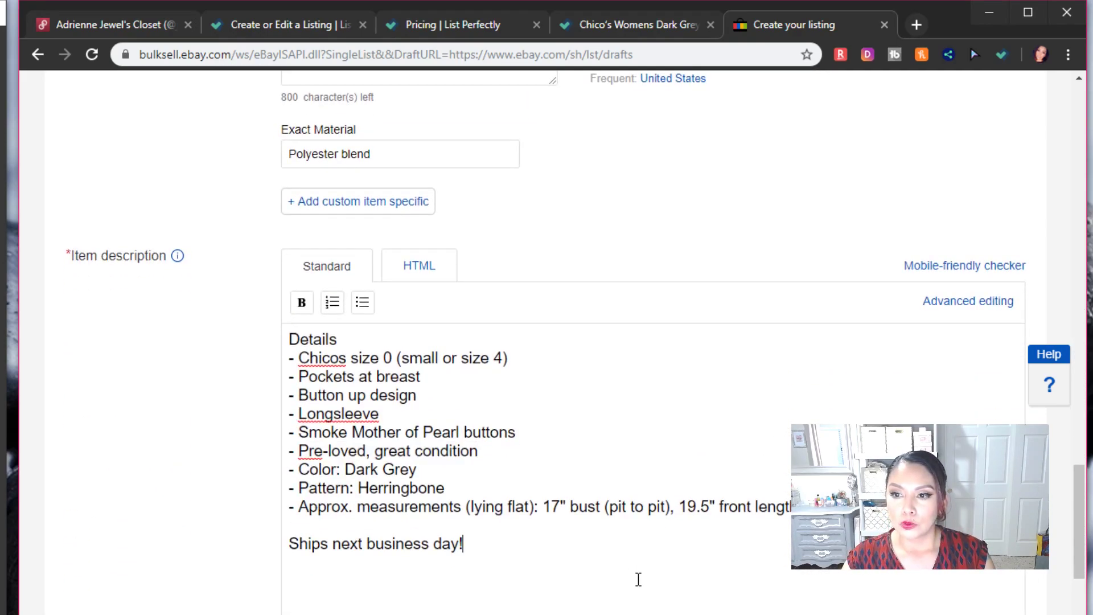
{"action": "scroll", "coordinate": [638, 582], "scroll_direction": "down", "scroll_amount": 6}
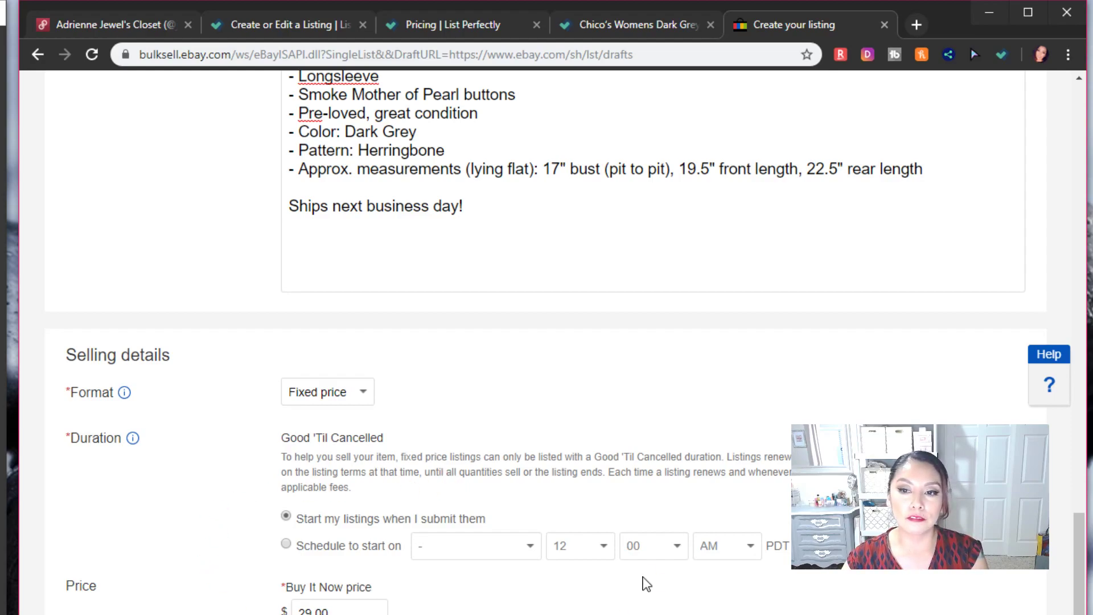
{"action": "left_click", "coordinate": [287, 545]}
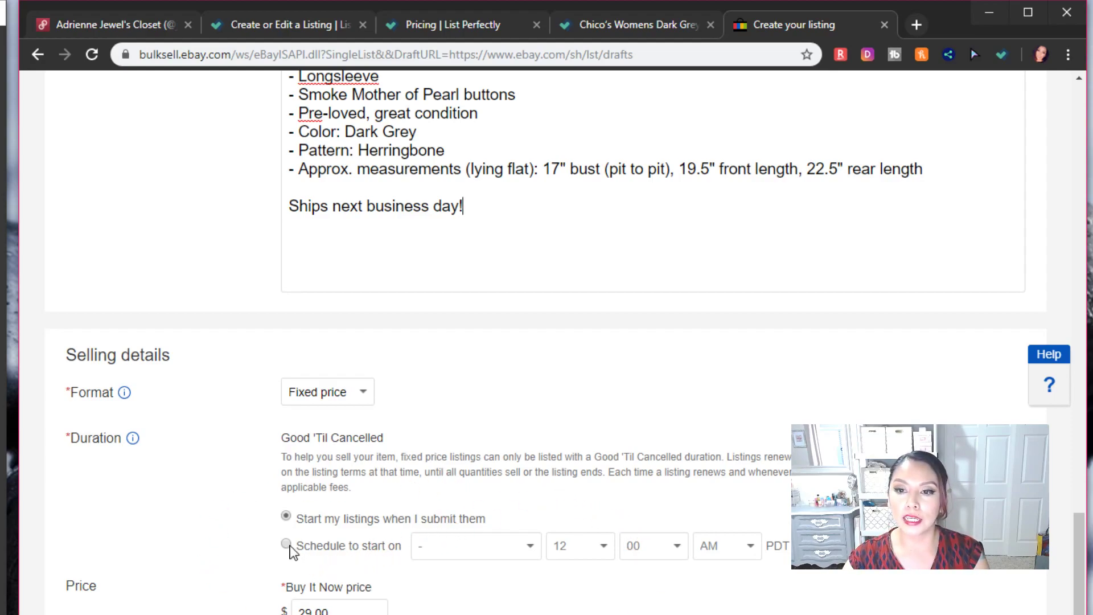
{"action": "left_click", "coordinate": [484, 551]}
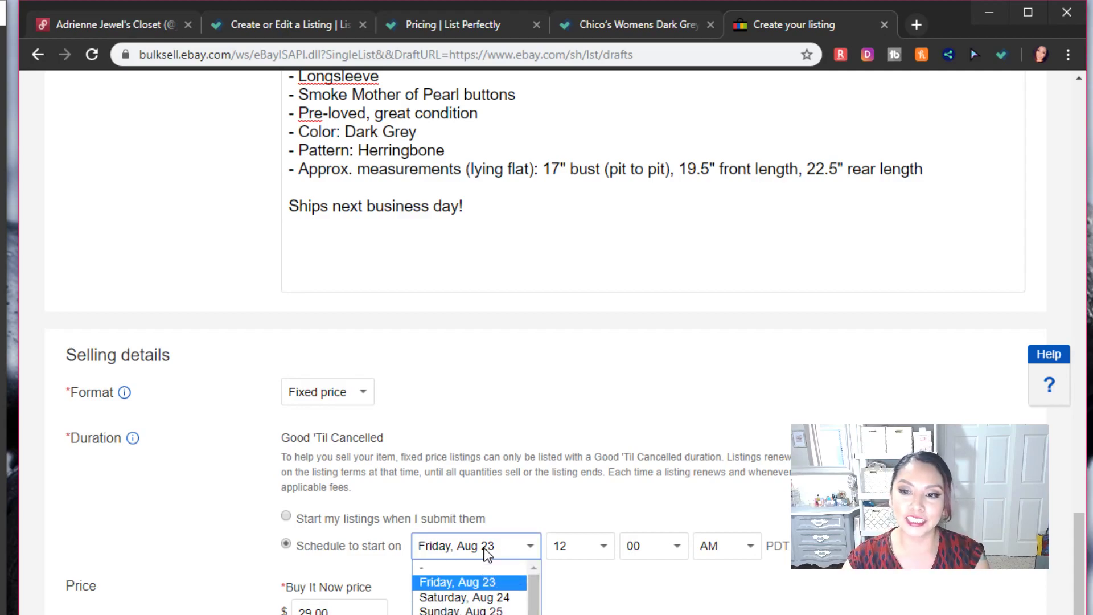
{"action": "left_click", "coordinate": [478, 598]}
{"action": "left_click", "coordinate": [585, 551]}
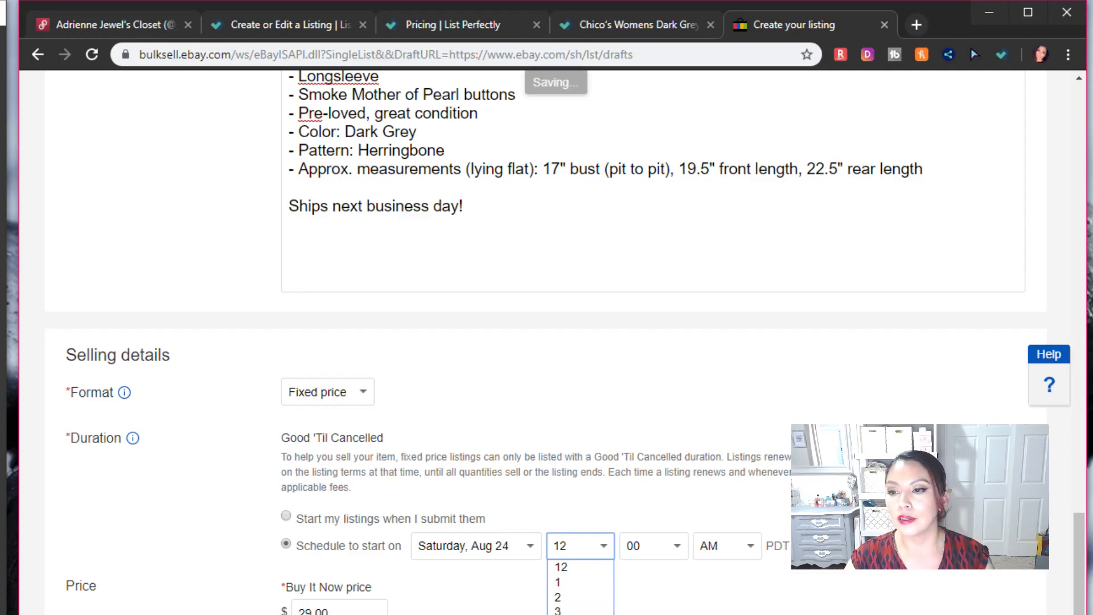
{"action": "left_click", "coordinate": [531, 582]}
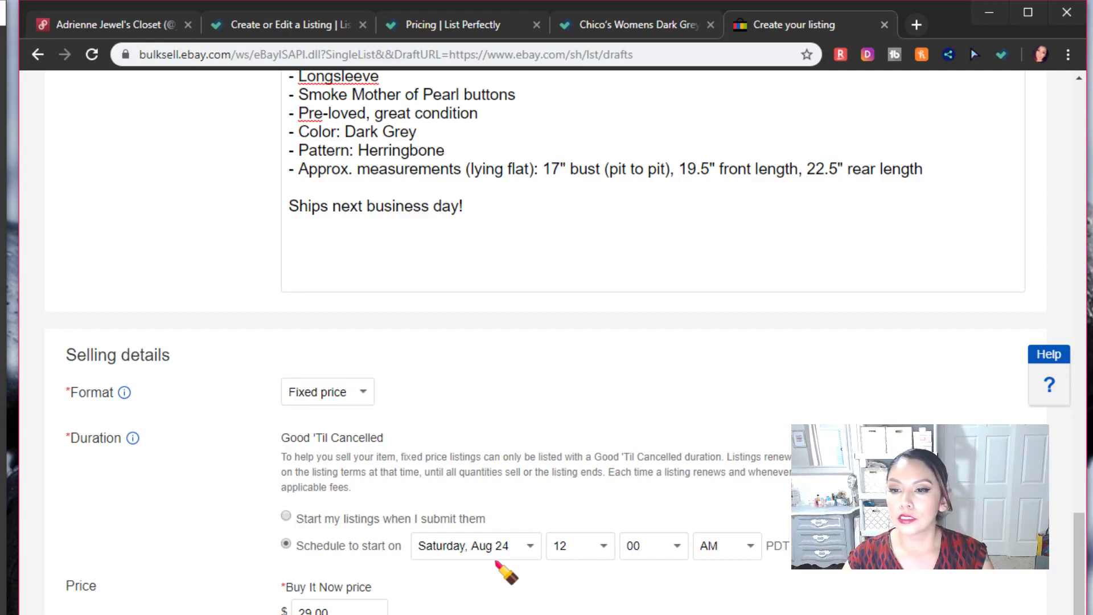
{"action": "left_click", "coordinate": [504, 545]}
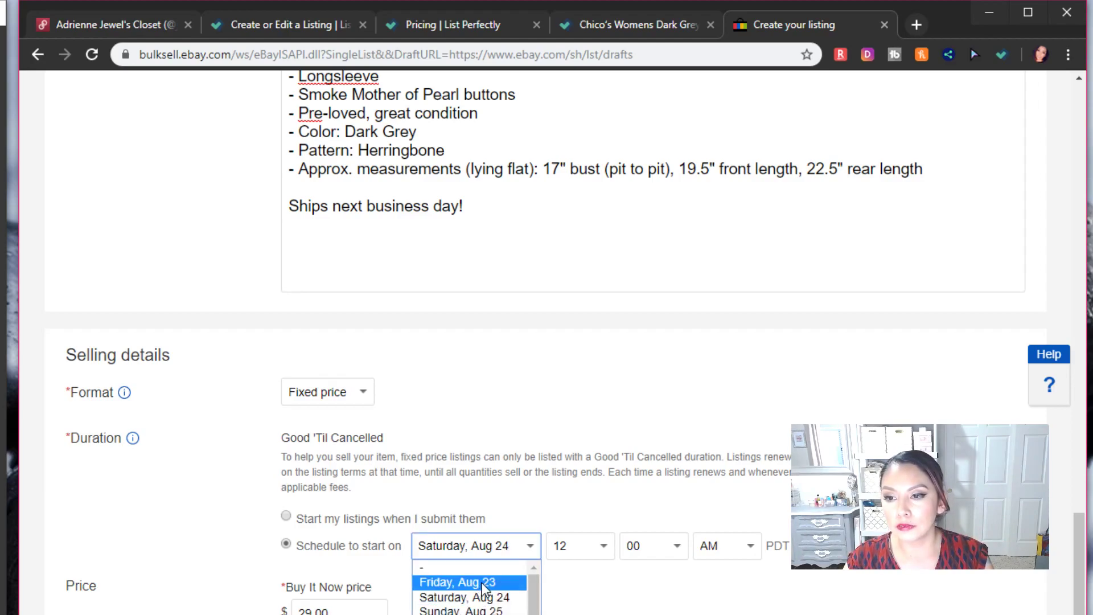
{"action": "left_click", "coordinate": [287, 519]}
{"action": "left_click", "coordinate": [287, 518]}
Open SellHound in a new tab and search used items for "chicos long sleeve top" to compare marketplace prices with the draft's price
{"action": "scroll", "coordinate": [288, 520], "scroll_direction": "down", "scroll_amount": 3}
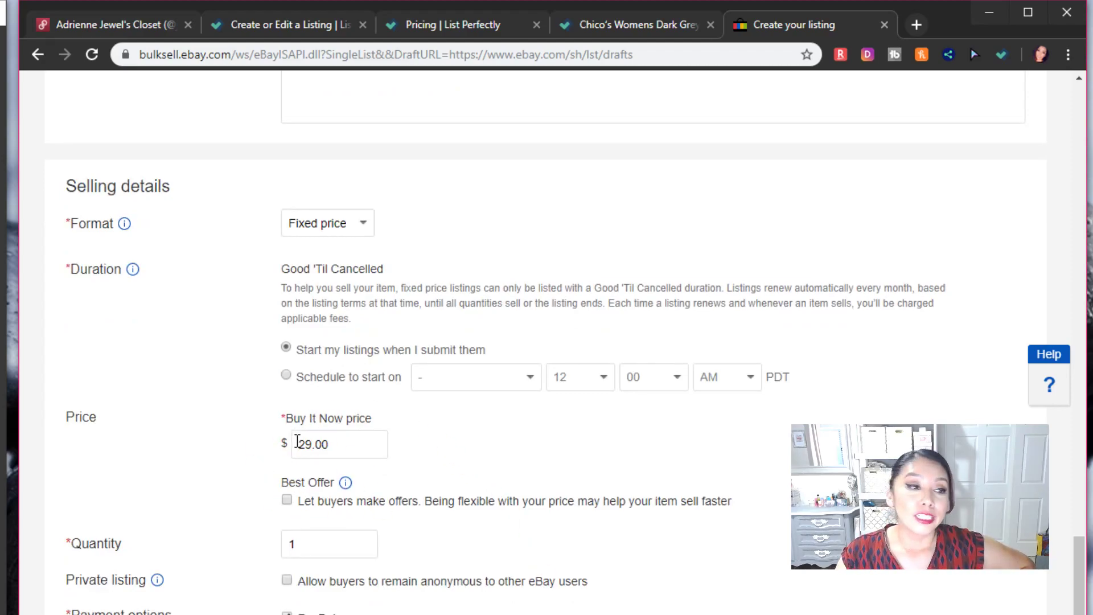
{"action": "left_click", "coordinate": [918, 24]}
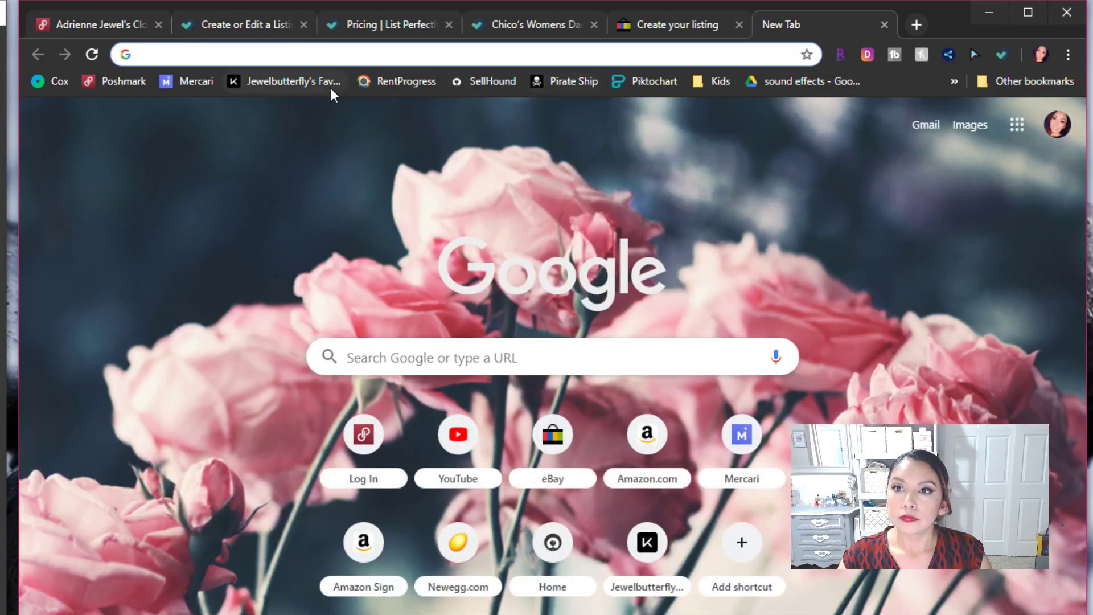
{"action": "left_click", "coordinate": [462, 89]}
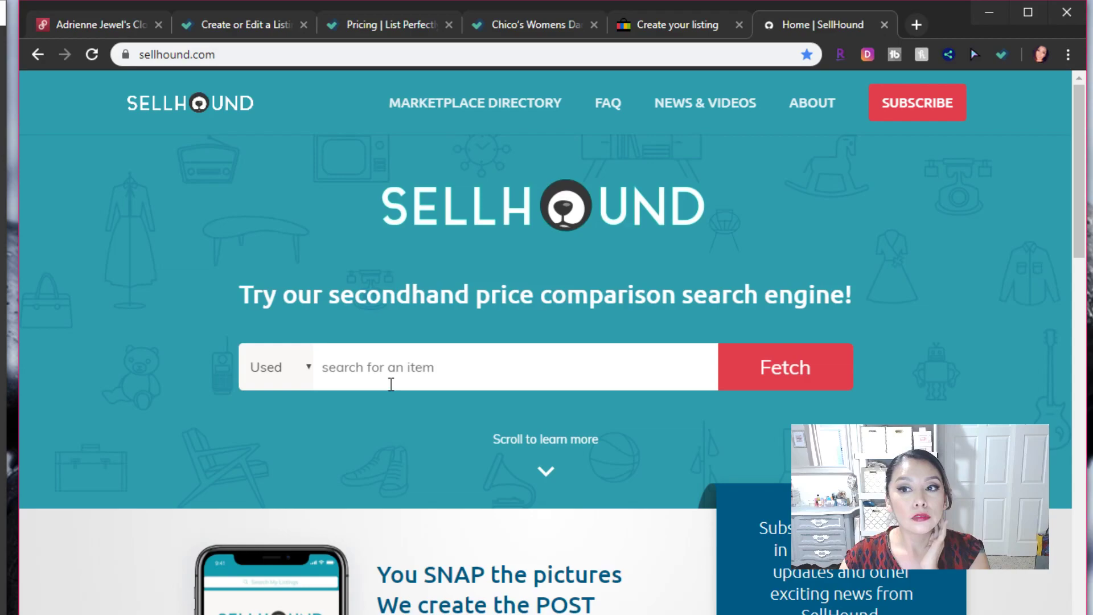
{"action": "left_click", "coordinate": [391, 385]}
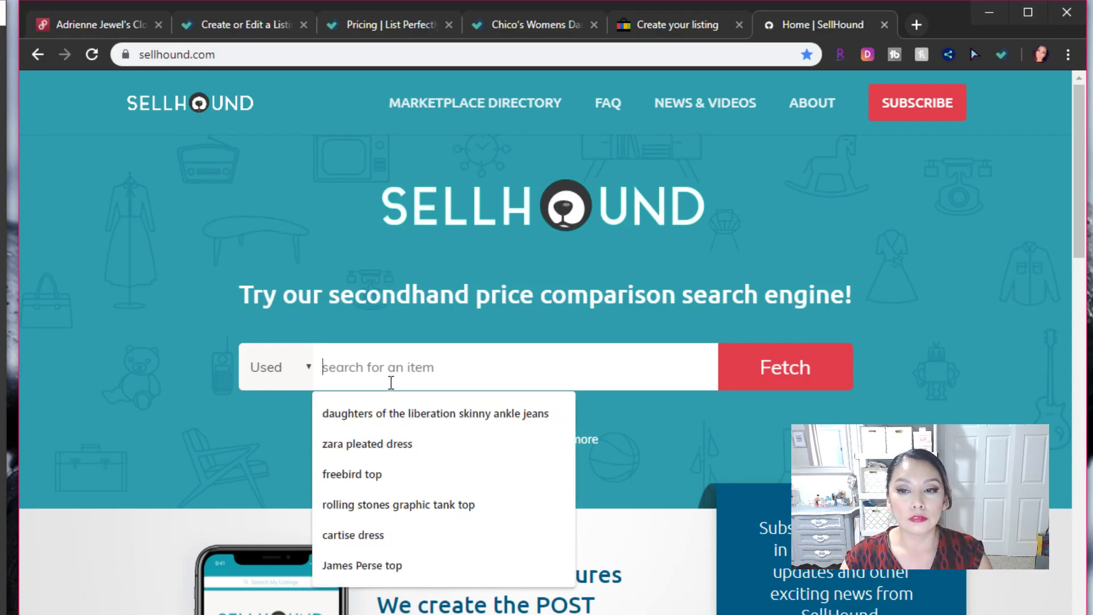
{"action": "type", "text": "chicos long"}
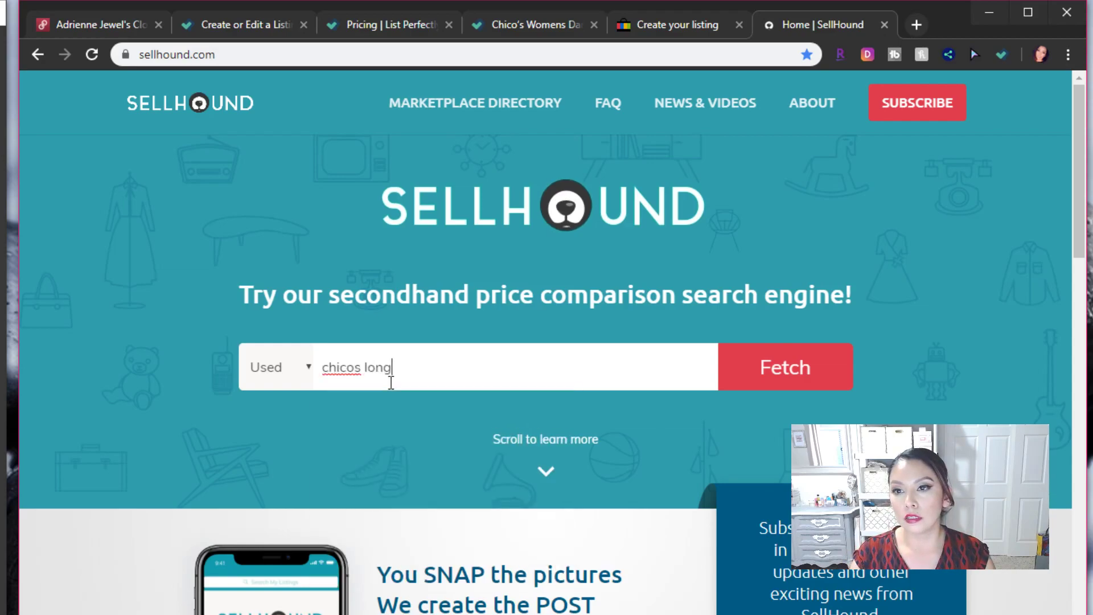
{"action": "type", "text": " sleeve top"}
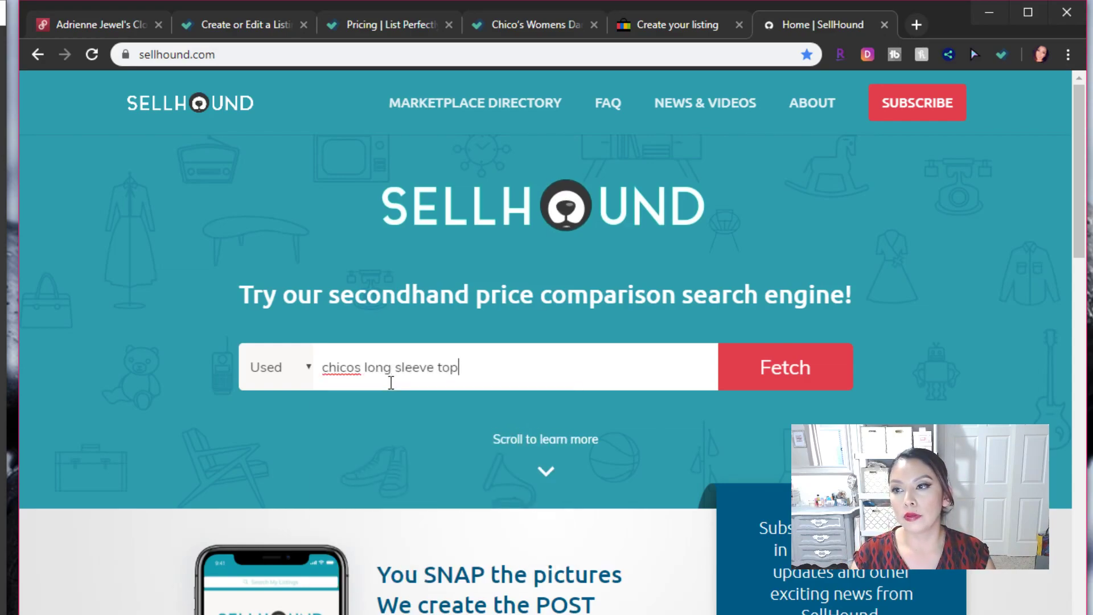
{"action": "left_click", "coordinate": [830, 370]}
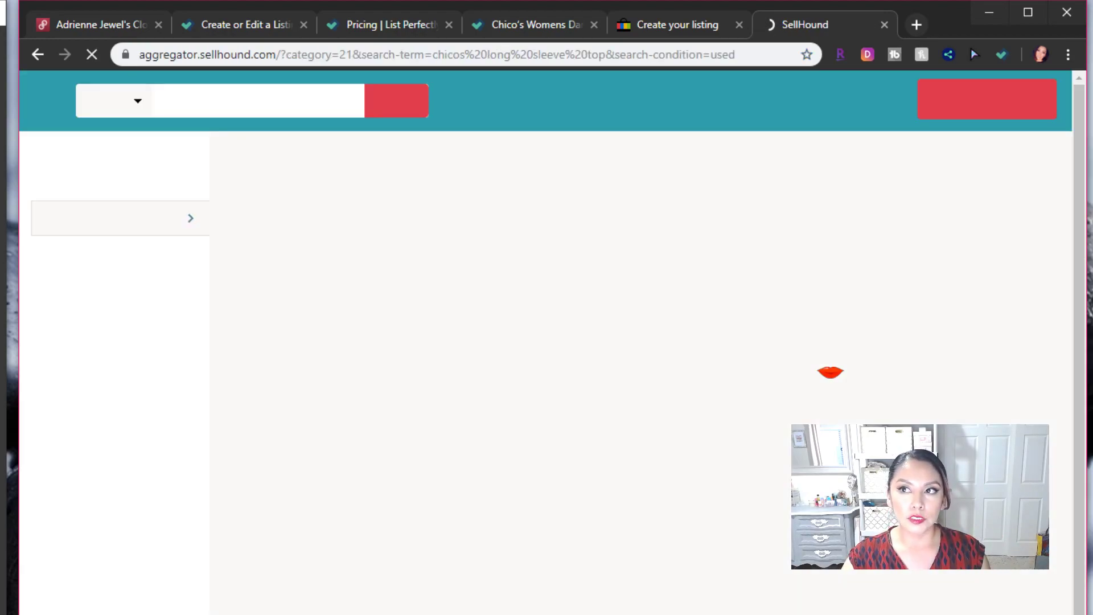
{"action": "left_click", "coordinate": [685, 29]}
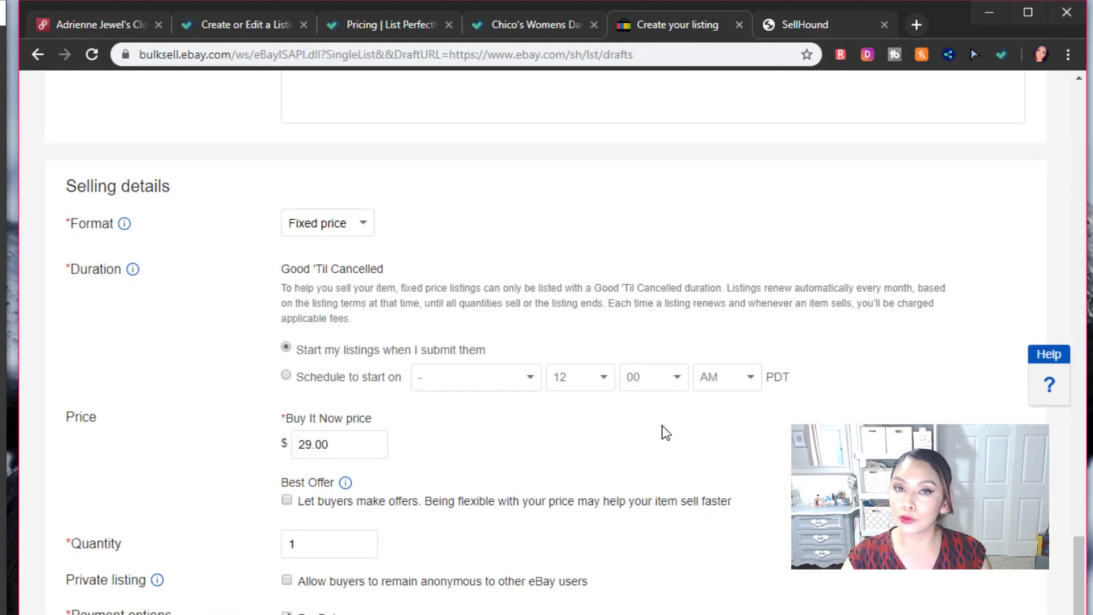
{"action": "left_click", "coordinate": [829, 25]}
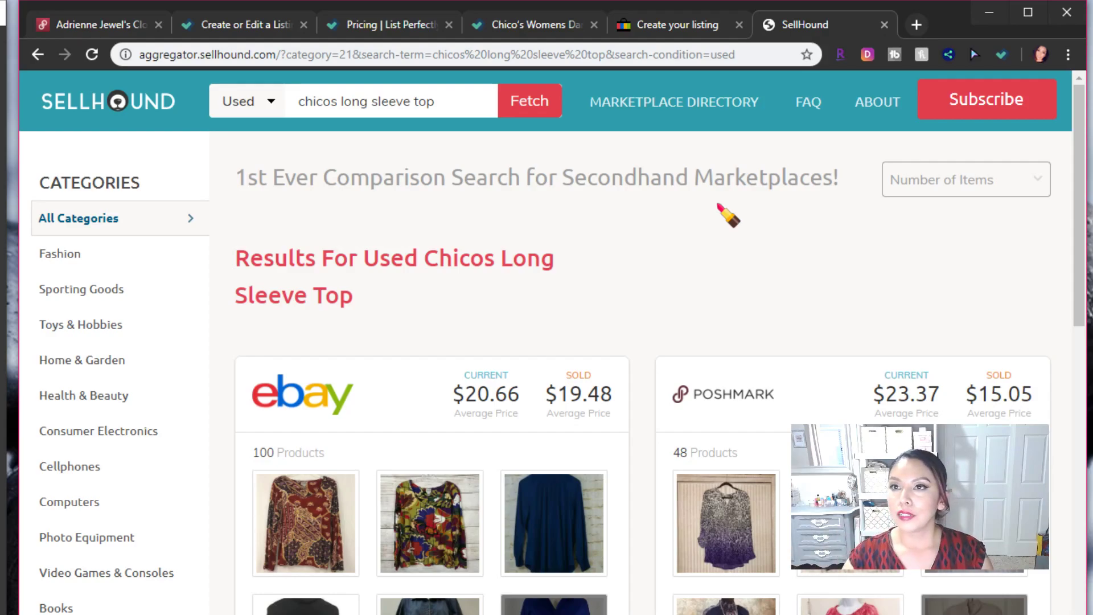
Return to the eBay draft and set the Buy It Now price to 24.88
{"action": "left_click", "coordinate": [666, 23]}
{"action": "left_click_drag", "start_coordinate": [384, 447], "coordinate": [245, 473]}
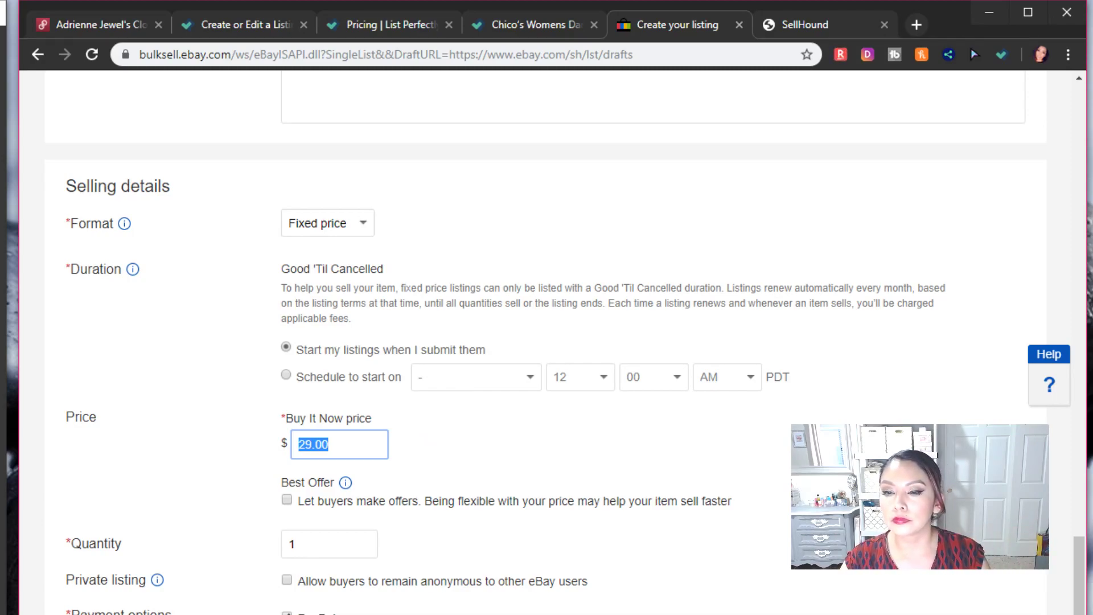
{"action": "scroll", "coordinate": [547, 342], "scroll_direction": "up", "scroll_amount": 4}
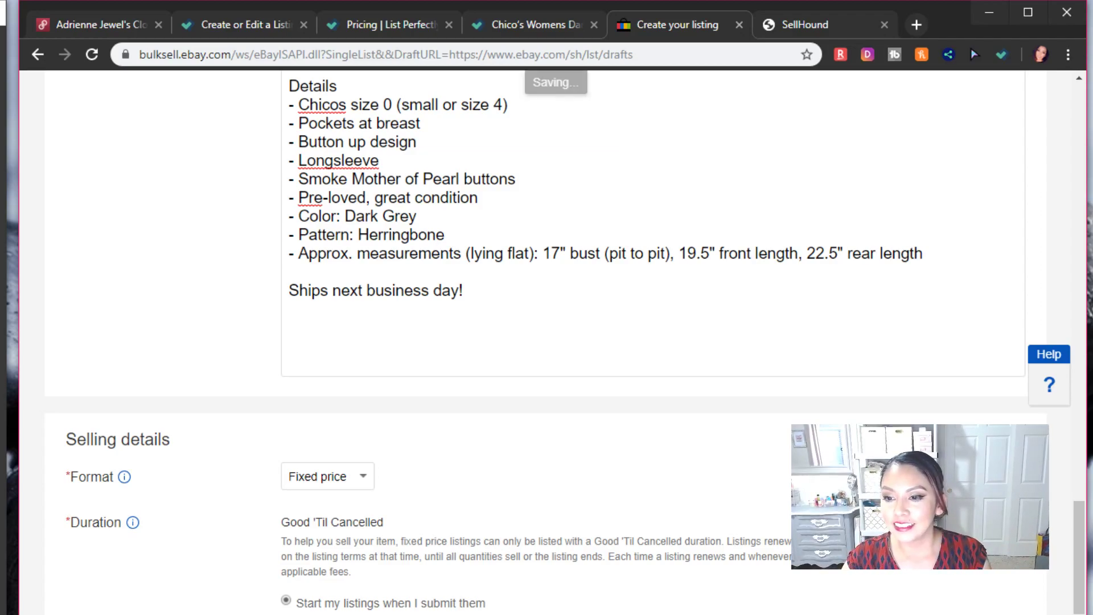
Turn off free shipping for the USPS Priority Mail Padded Flat Rate Envelope service and leave the package dimensions blank
{"action": "scroll", "coordinate": [592, 390], "scroll_direction": "down", "scroll_amount": 15}
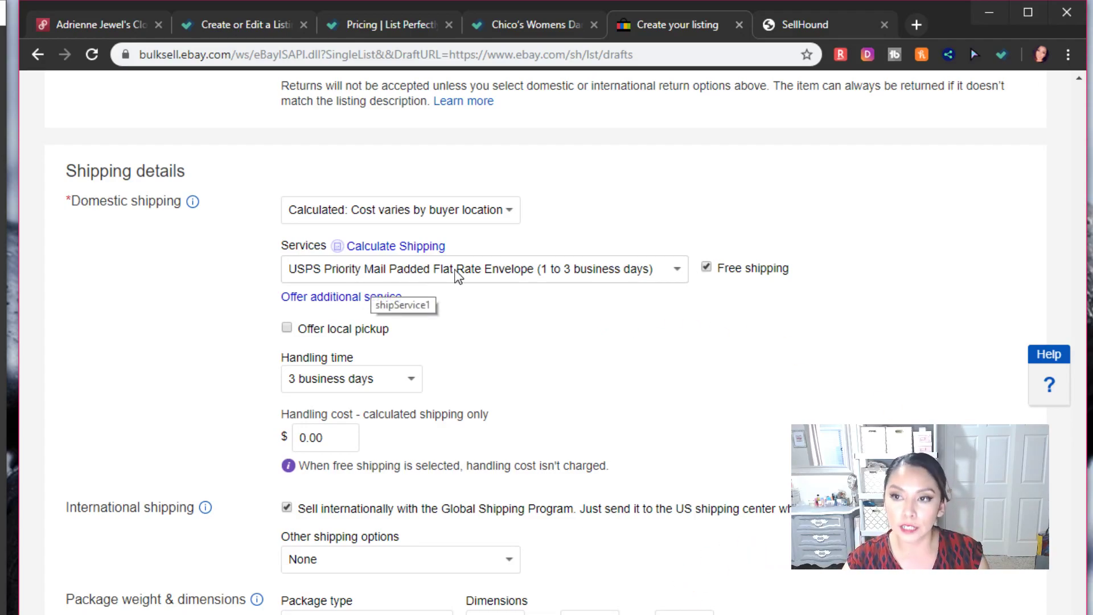
{"action": "left_click", "coordinate": [706, 269]}
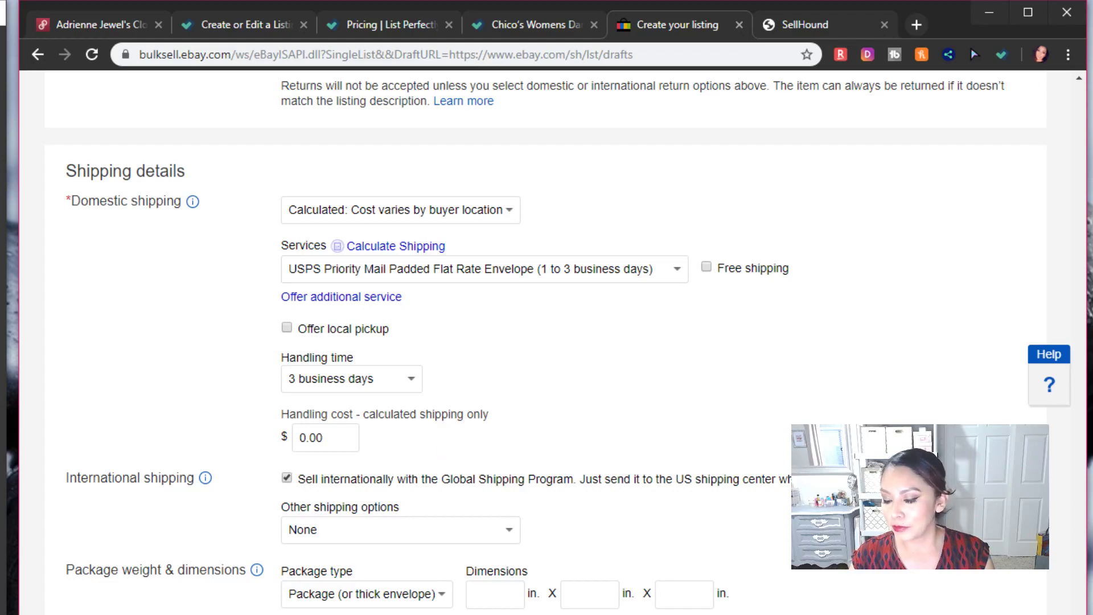
{"action": "left_click", "coordinate": [473, 598]}
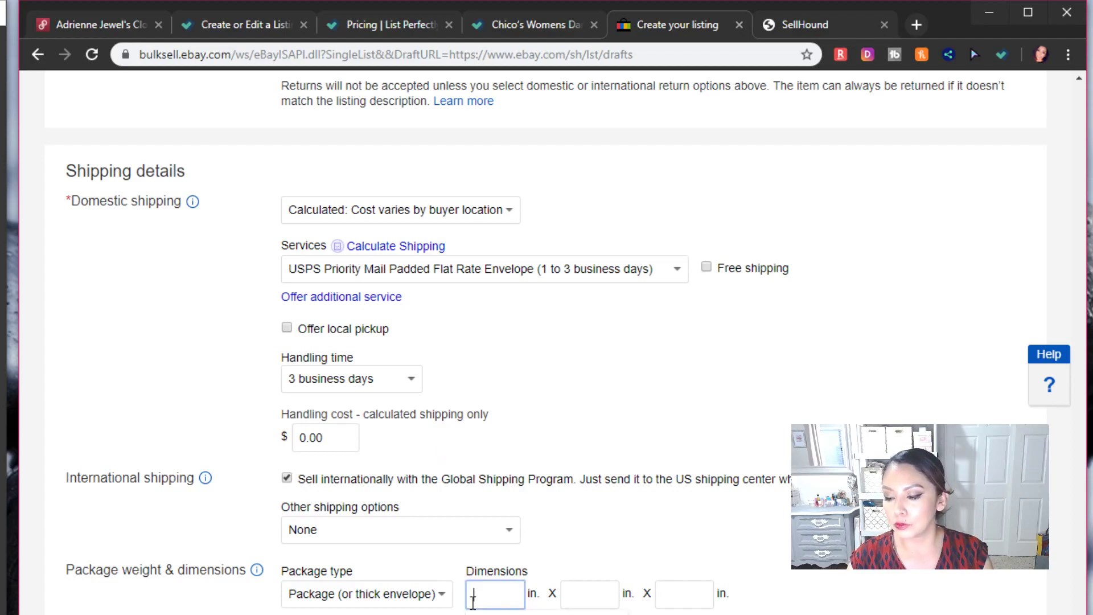
{"action": "left_click", "coordinate": [772, 602]}
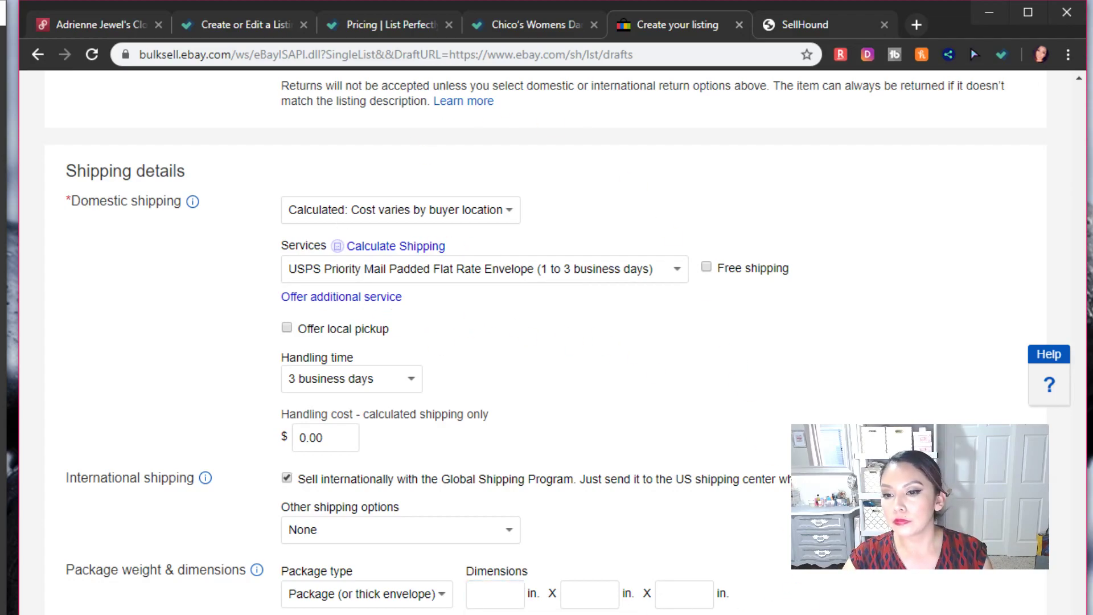
Enable promoted listings for the item and set the ad rate to 2%
{"action": "scroll", "coordinate": [530, 433], "scroll_direction": "down", "scroll_amount": 9}
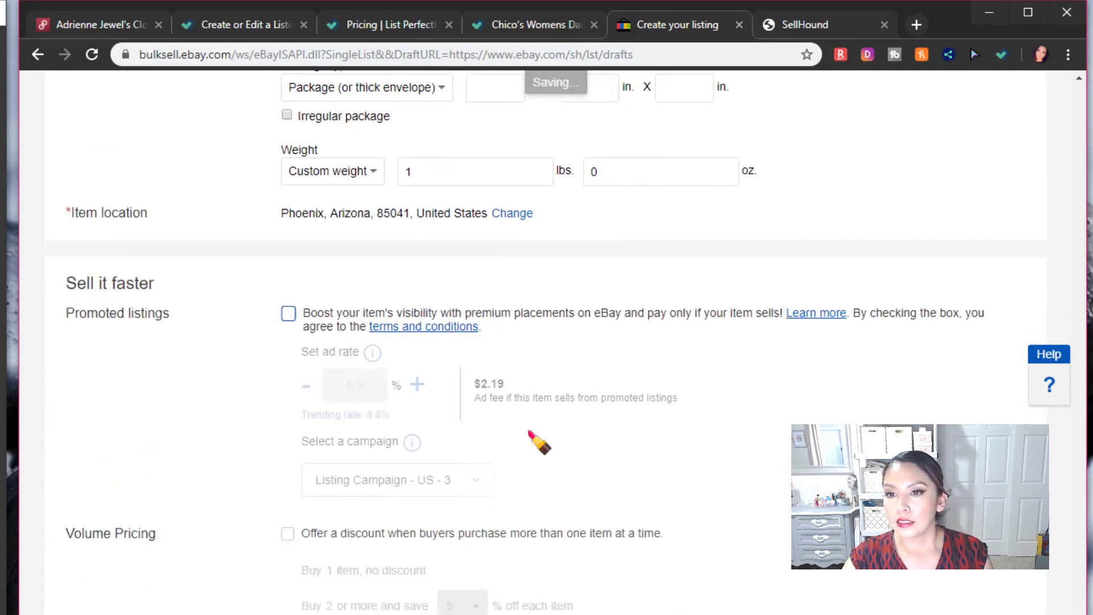
{"action": "left_click", "coordinate": [291, 318]}
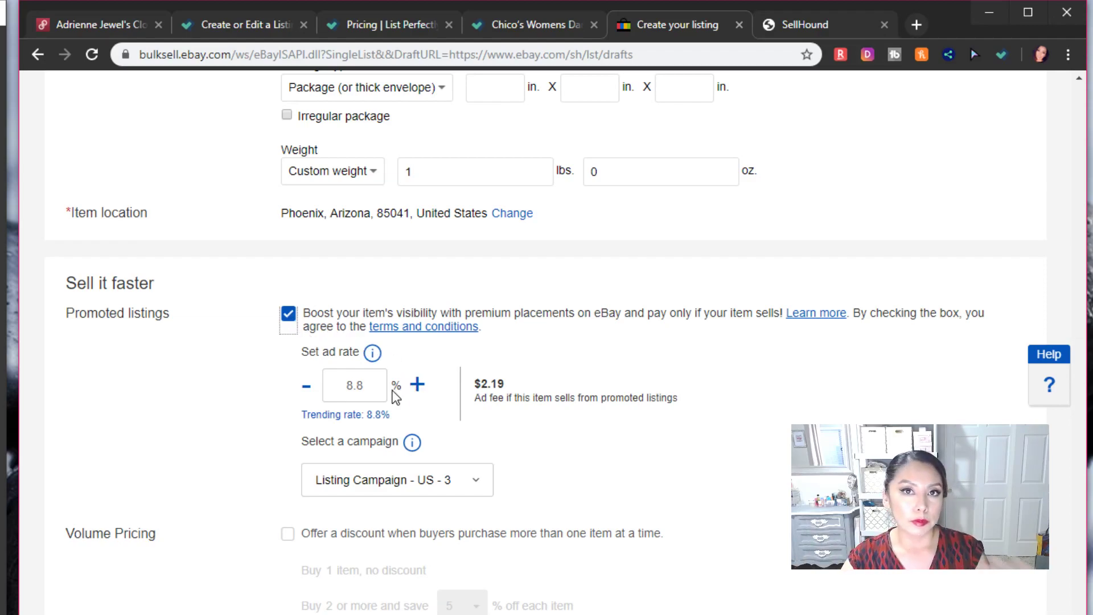
{"action": "double_click", "coordinate": [358, 385]}
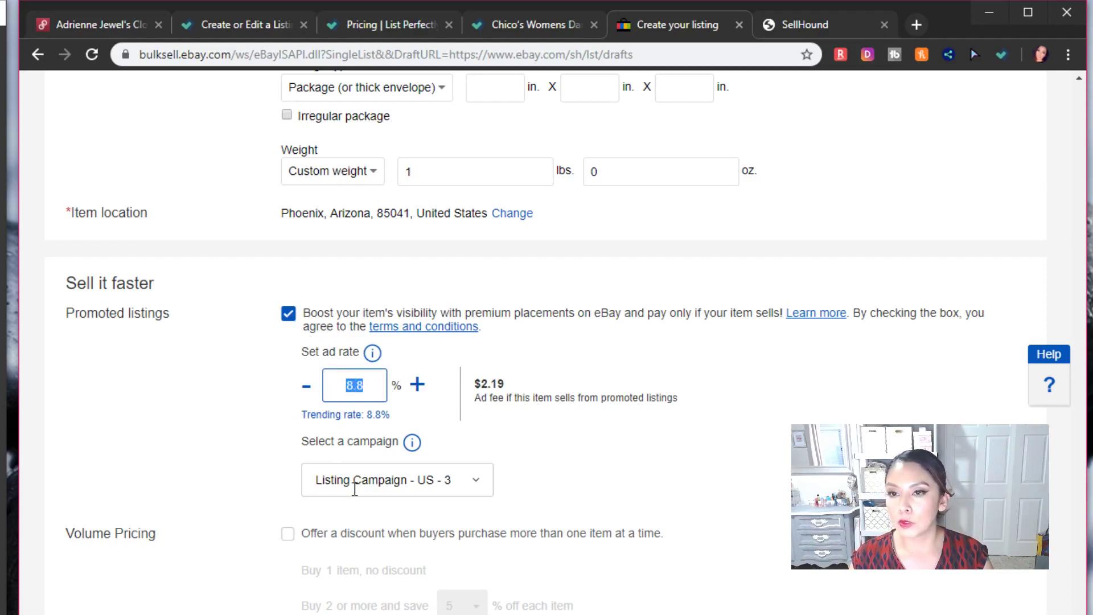
{"action": "type", "text": "2"}
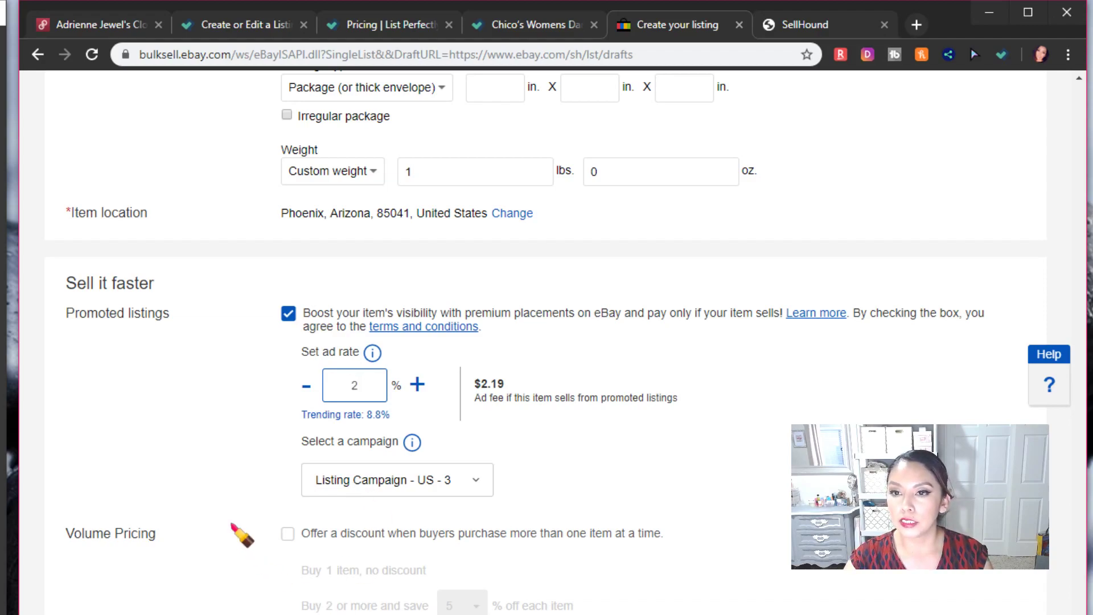
{"action": "left_click", "coordinate": [242, 530]}
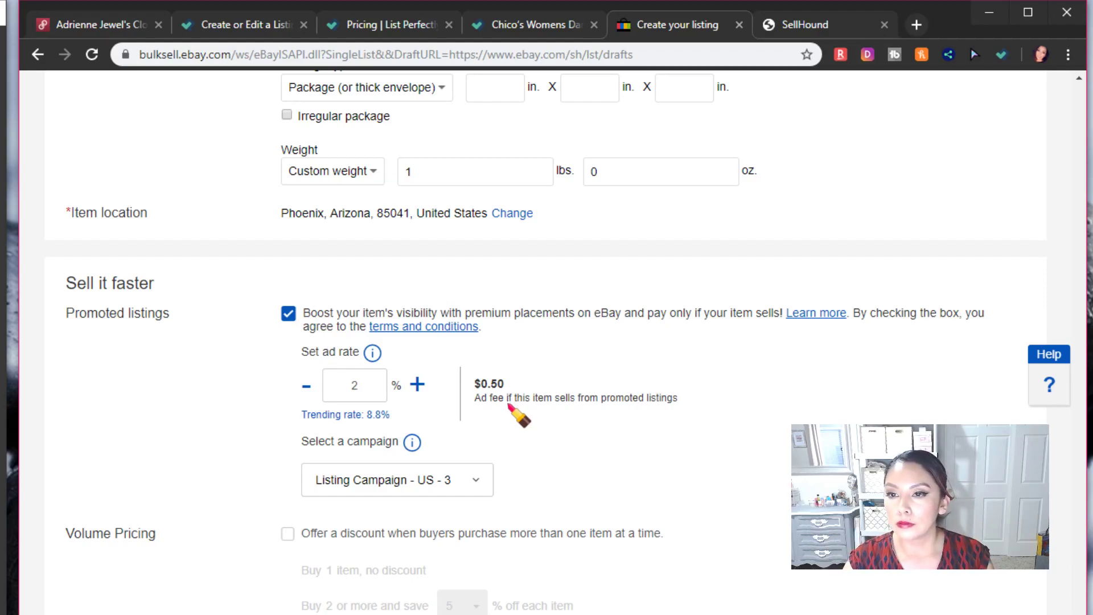
Review the package, promotion and volume pricing sections, and try to list the item
{"action": "scroll", "coordinate": [686, 527], "scroll_direction": "down", "scroll_amount": 3}
{"action": "scroll", "coordinate": [685, 533], "scroll_direction": "up", "scroll_amount": 1}
{"action": "scroll", "coordinate": [685, 533], "scroll_direction": "up", "scroll_amount": 2}
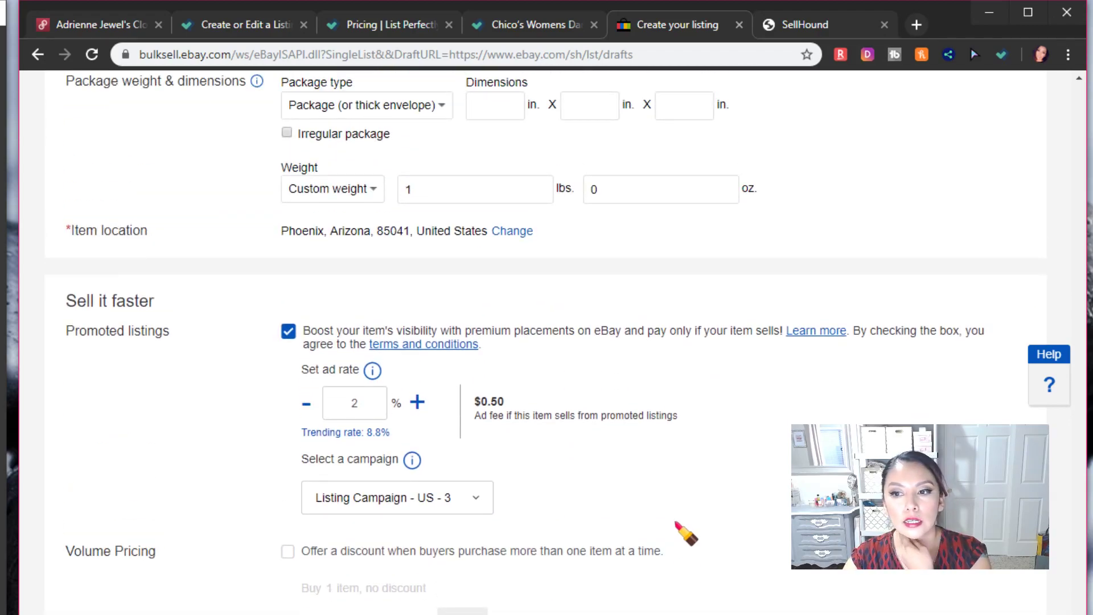
{"action": "scroll", "coordinate": [685, 533], "scroll_direction": "down", "scroll_amount": 3}
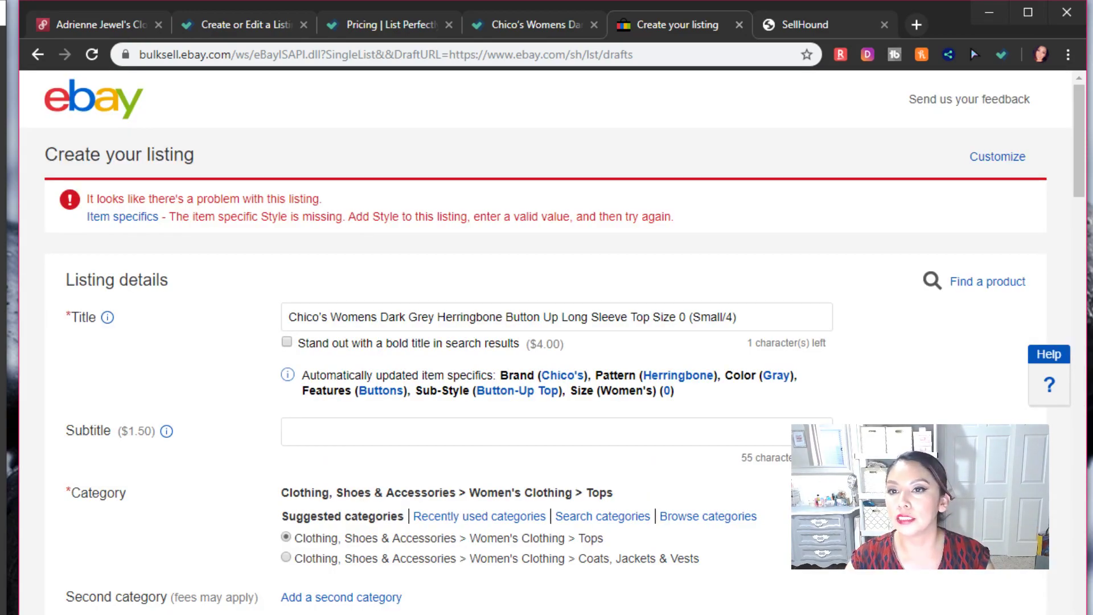
Set the required Style item specific to "Button Up Shirt" and submit the listing again
{"action": "scroll", "coordinate": [547, 342], "scroll_direction": "down", "scroll_amount": 14}
{"action": "scroll", "coordinate": [446, 446], "scroll_direction": "down", "scroll_amount": 3}
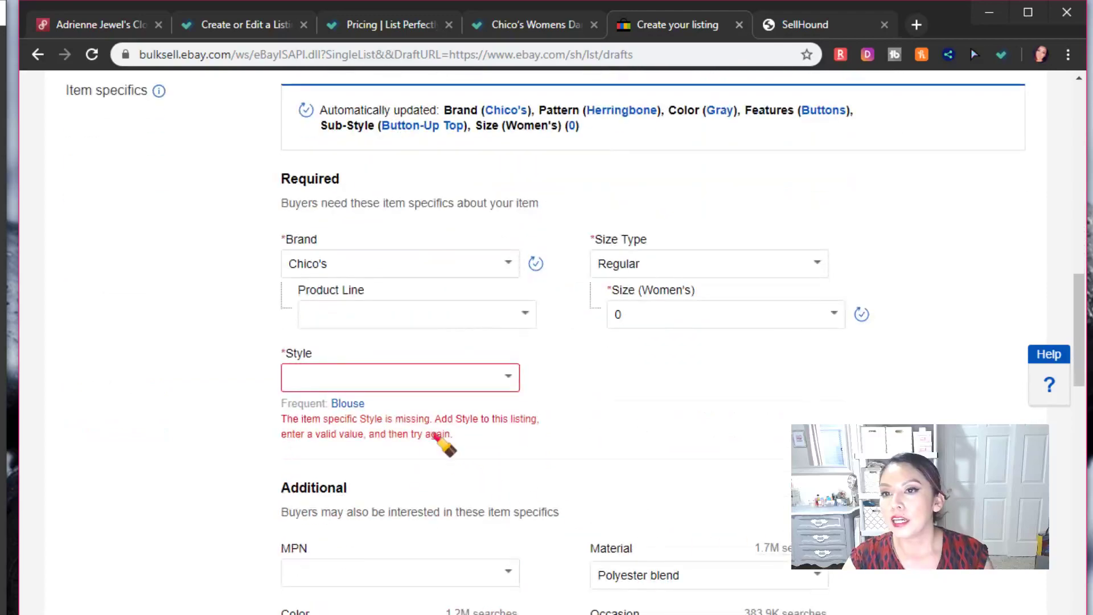
{"action": "left_click", "coordinate": [515, 377]}
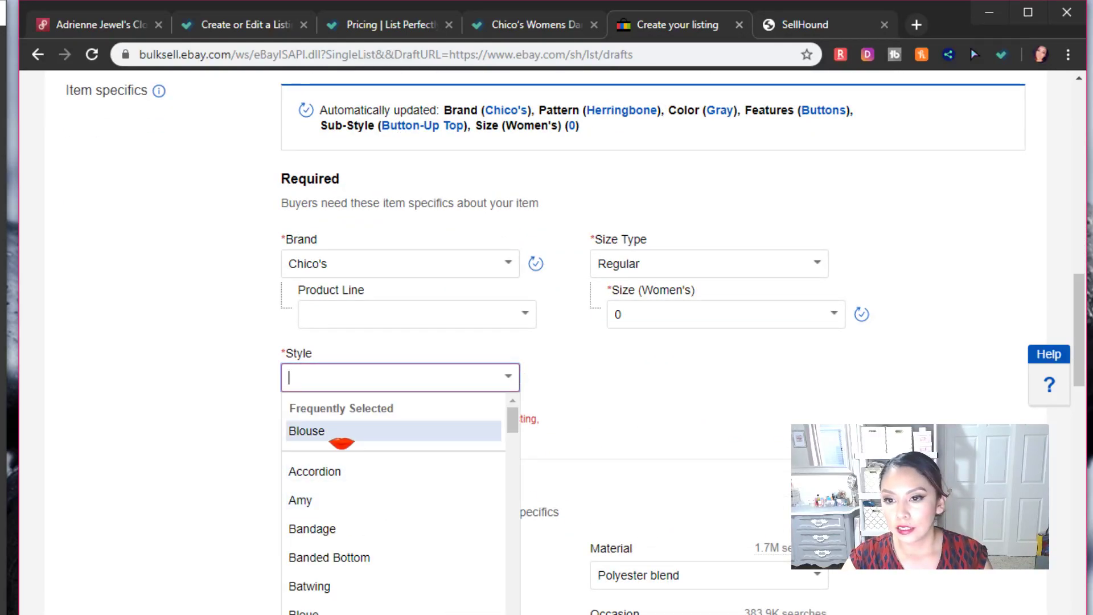
{"action": "scroll", "coordinate": [364, 546], "scroll_direction": "down", "scroll_amount": 4}
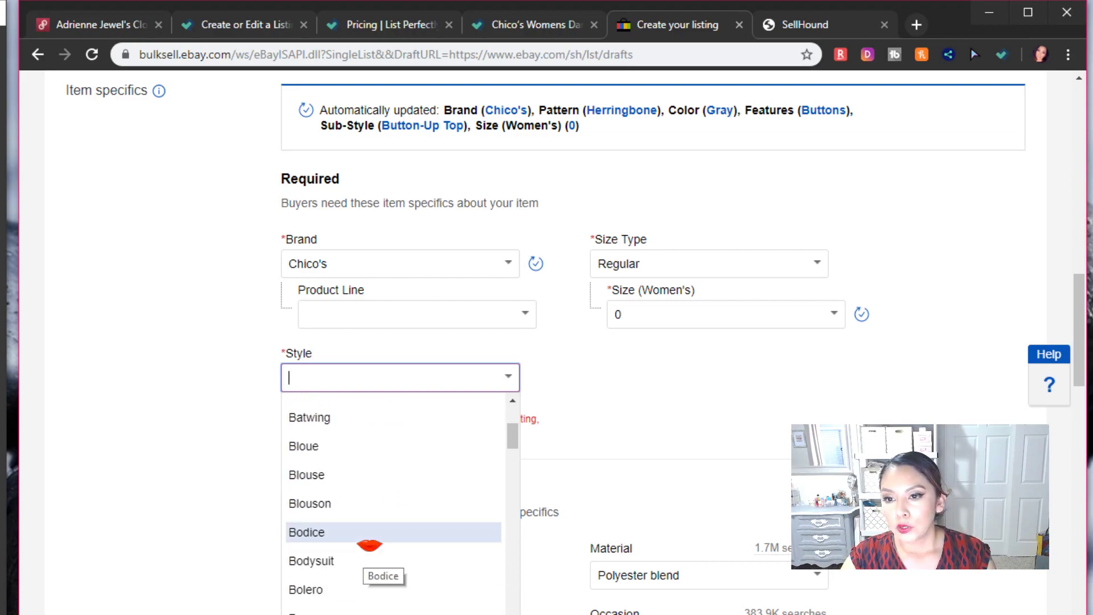
{"action": "scroll", "coordinate": [369, 545], "scroll_direction": "down", "scroll_amount": 5}
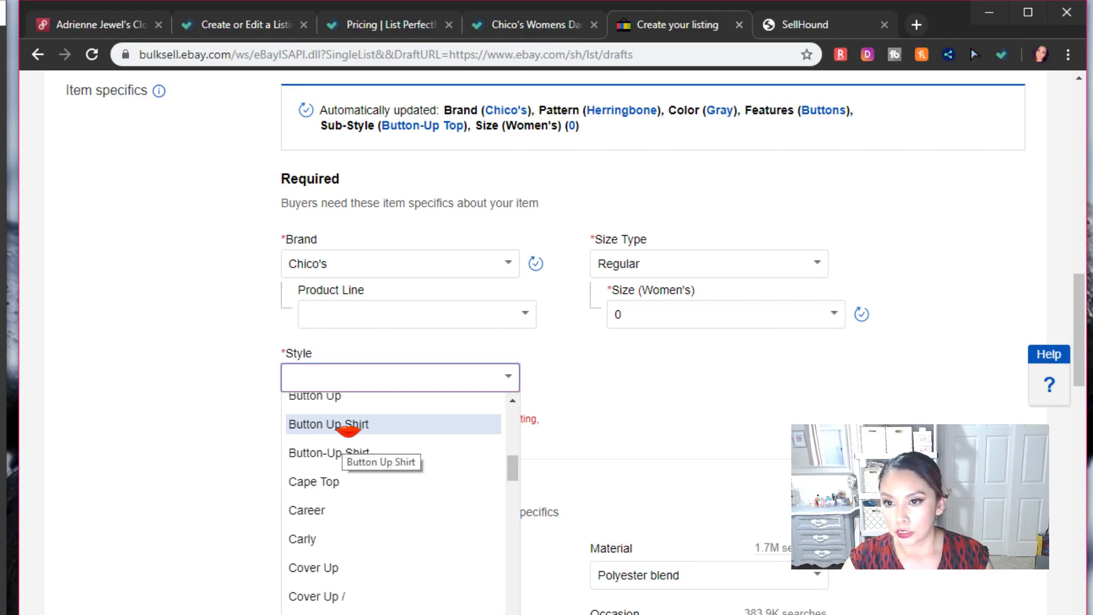
{"action": "left_click", "coordinate": [347, 426]}
{"action": "scroll", "coordinate": [399, 341], "scroll_direction": "down", "scroll_amount": 10}
{"action": "scroll", "coordinate": [546, 342], "scroll_direction": "down", "scroll_amount": 20}
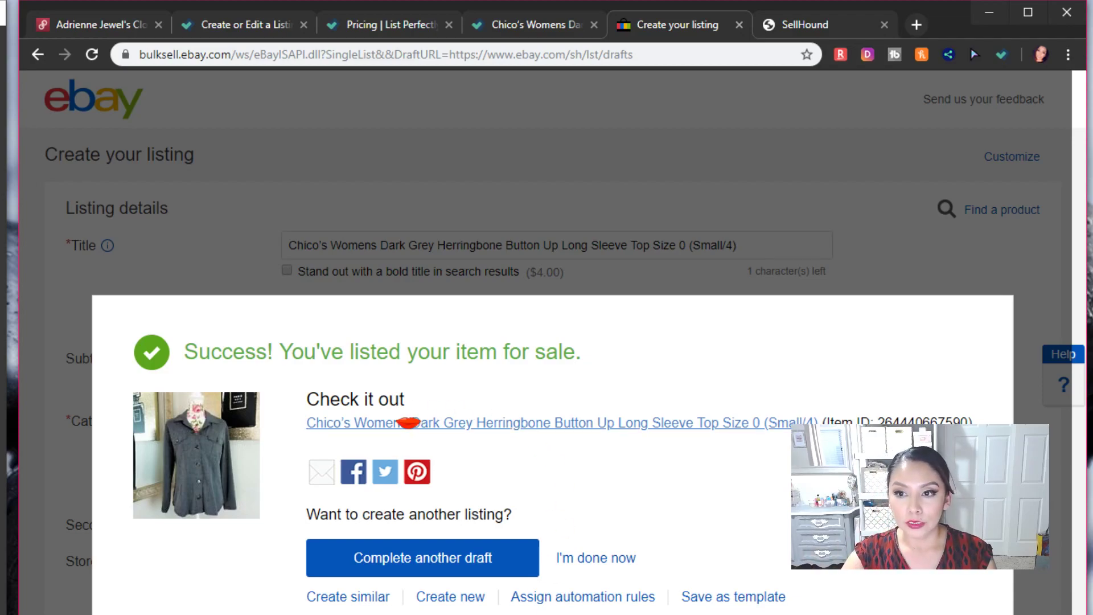
Open the published eBay listing and check its title, price and discounted offer
{"action": "left_click", "coordinate": [407, 422]}
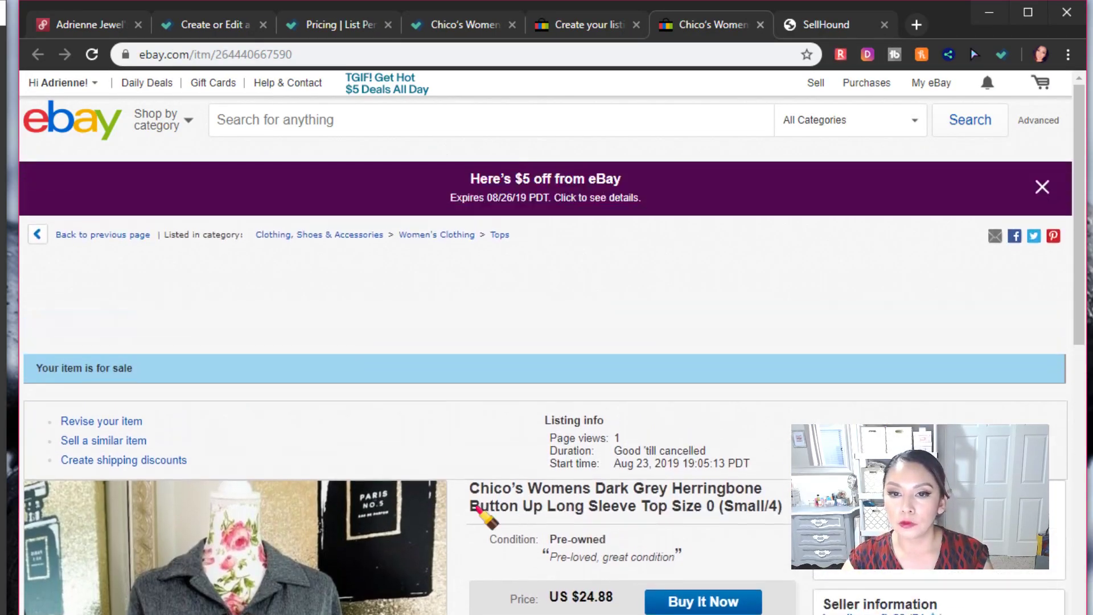
{"action": "scroll", "coordinate": [433, 447], "scroll_direction": "down", "scroll_amount": 5}
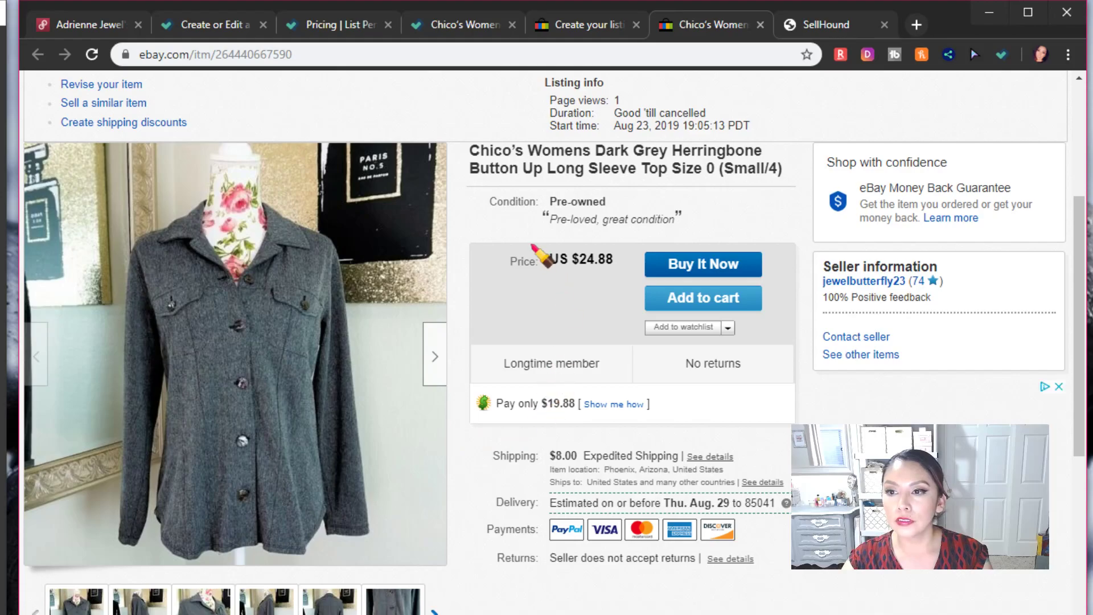
{"action": "scroll", "coordinate": [518, 231], "scroll_direction": "up", "scroll_amount": 2}
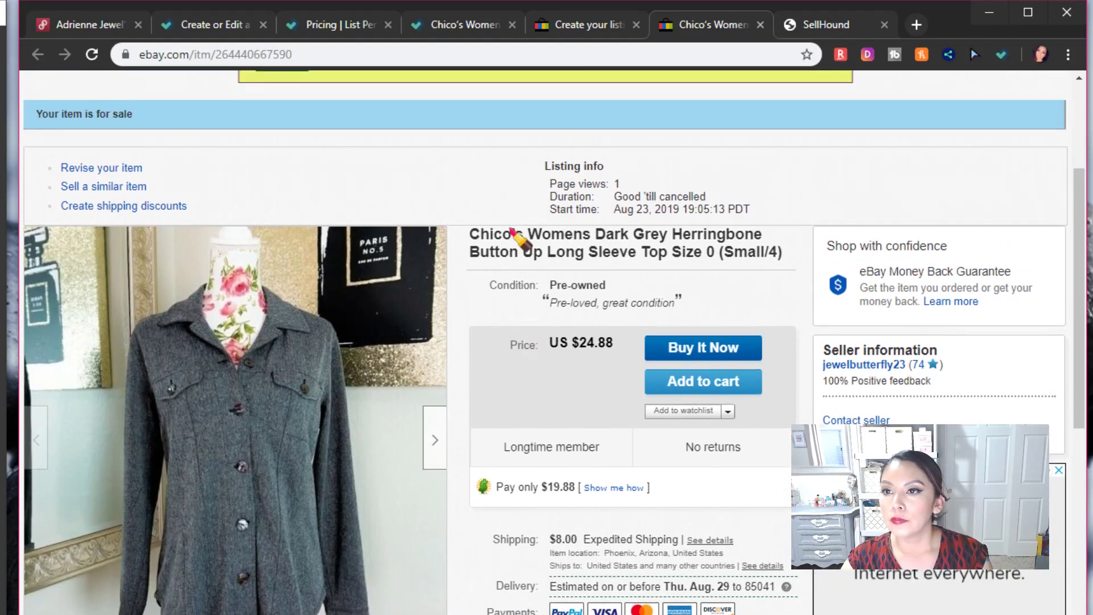
{"action": "left_click_drag", "start_coordinate": [471, 239], "coordinate": [781, 256]}
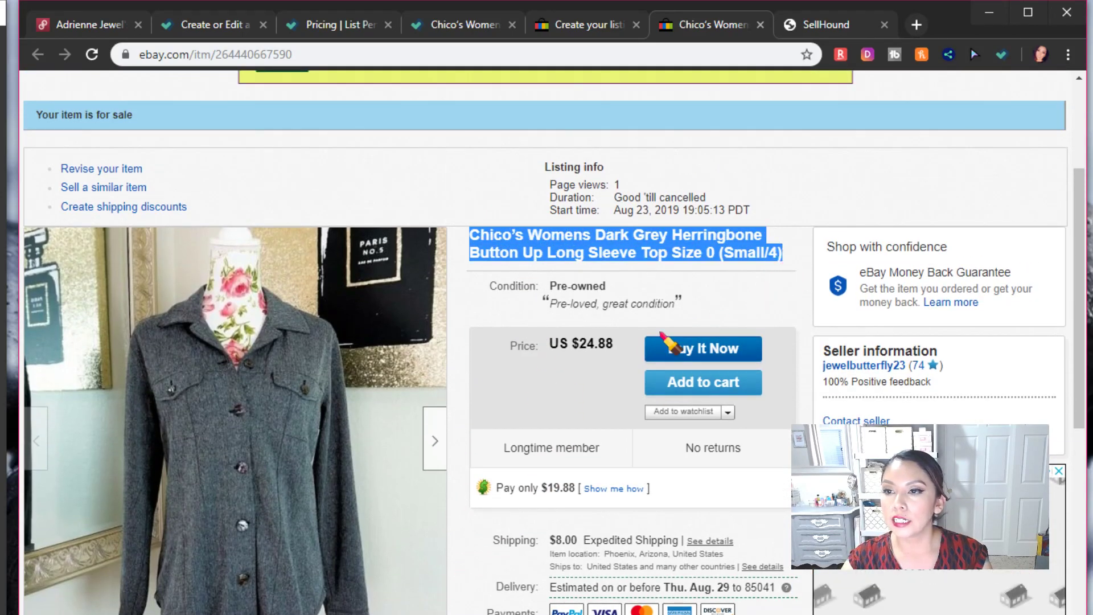
{"action": "left_click_drag", "start_coordinate": [550, 340], "coordinate": [615, 347]}
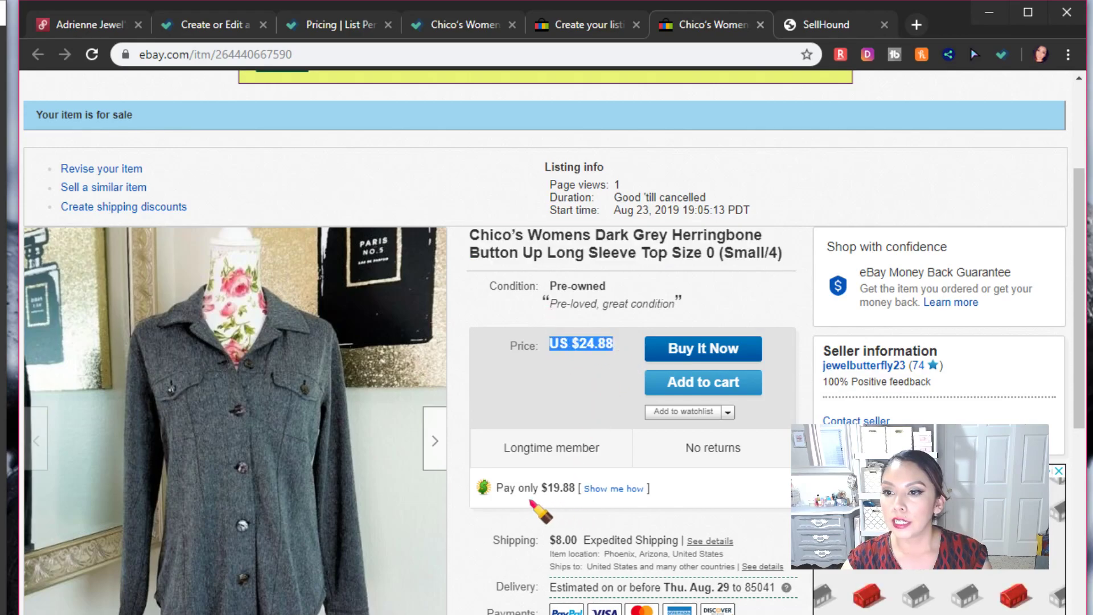
{"action": "scroll", "coordinate": [498, 504], "scroll_direction": "down", "scroll_amount": 1}
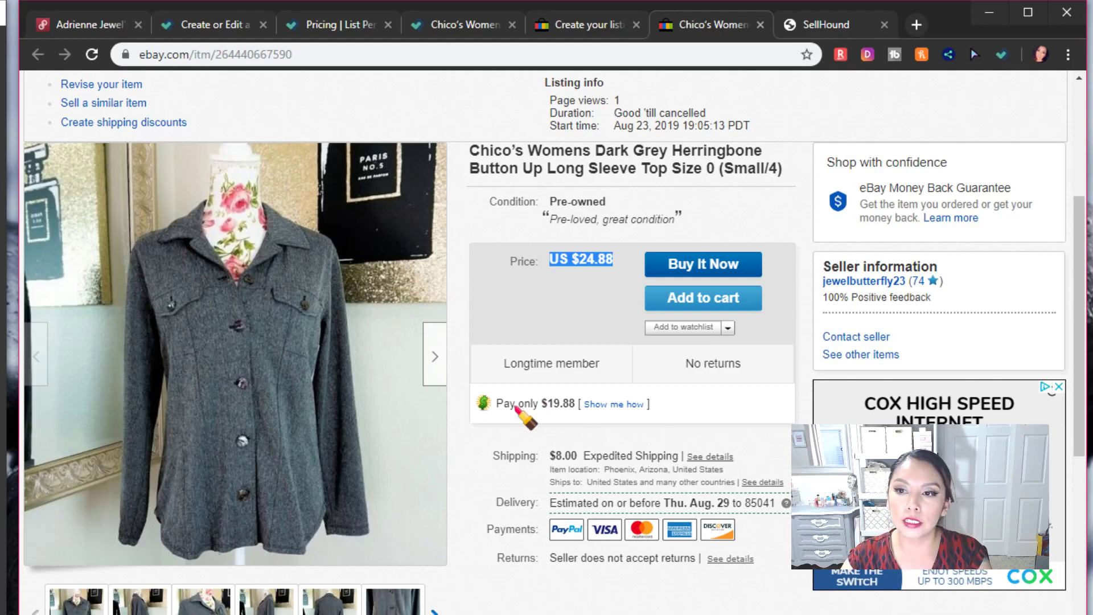
{"action": "left_click_drag", "start_coordinate": [503, 405], "coordinate": [575, 406]}
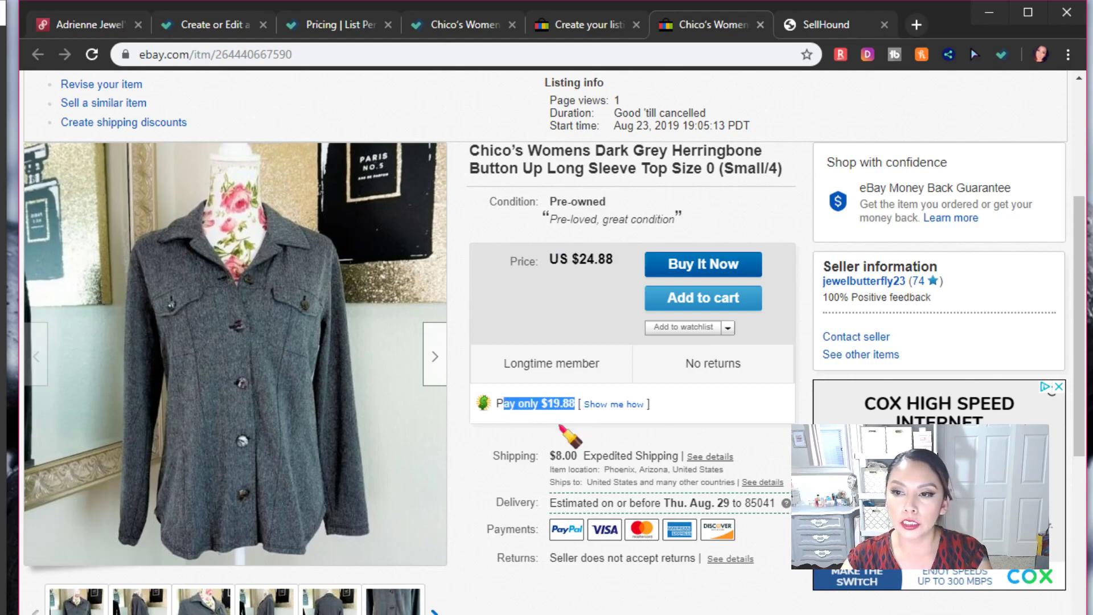
Examine the published listing's item specifics, including style, material, pattern, features and color, along with its description
{"action": "scroll", "coordinate": [477, 605], "scroll_direction": "down", "scroll_amount": 10}
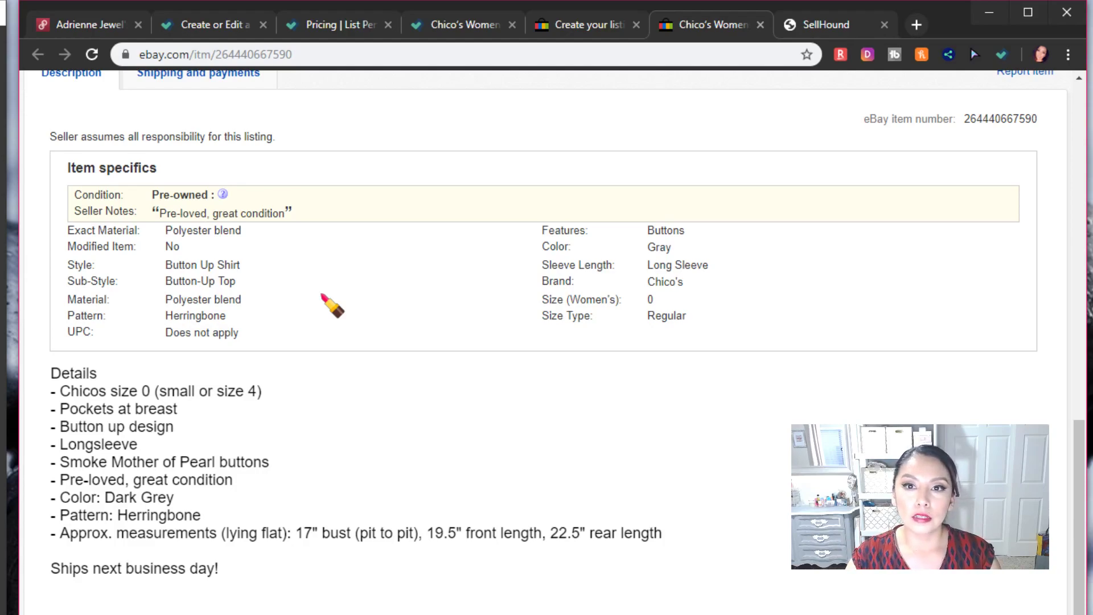
{"action": "left_click_drag", "start_coordinate": [242, 341], "coordinate": [166, 227]}
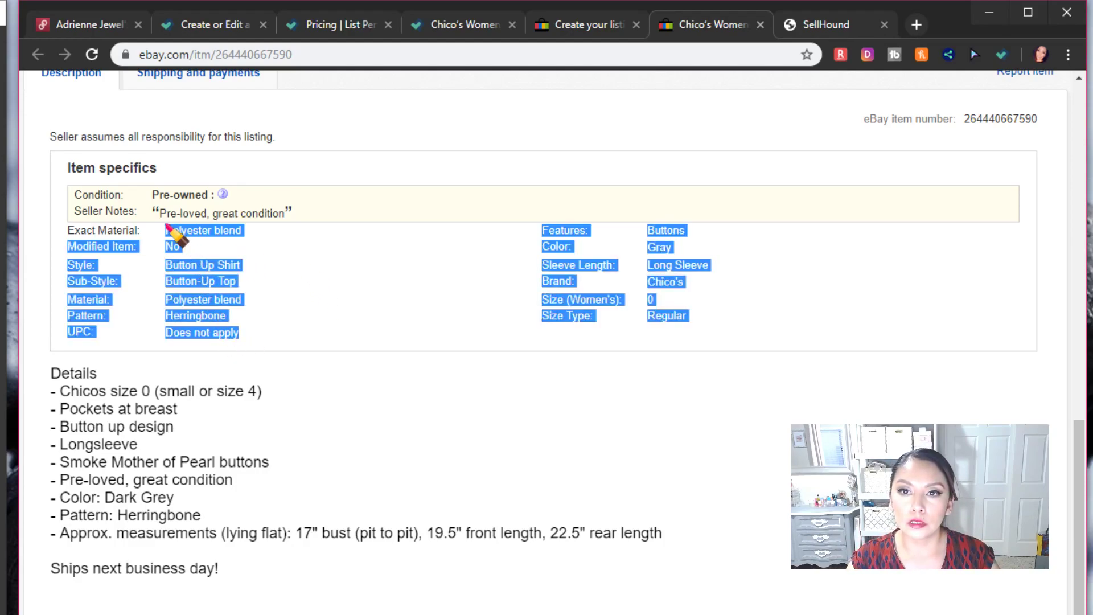
{"action": "left_click", "coordinate": [349, 274]}
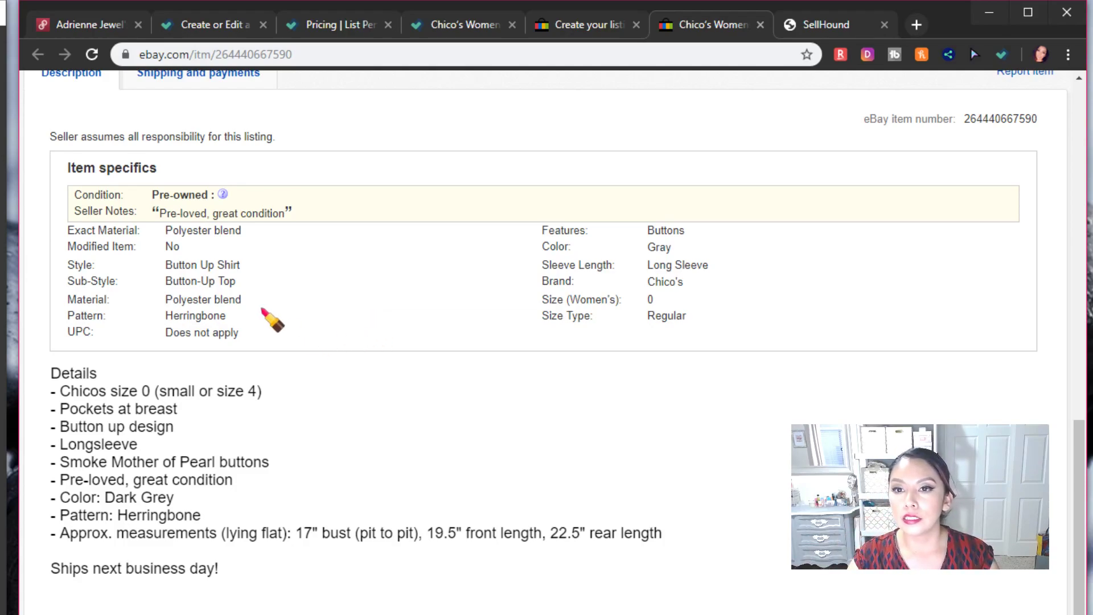
{"action": "left_click_drag", "start_coordinate": [244, 304], "coordinate": [143, 327]}
{"action": "left_click", "coordinate": [244, 346]}
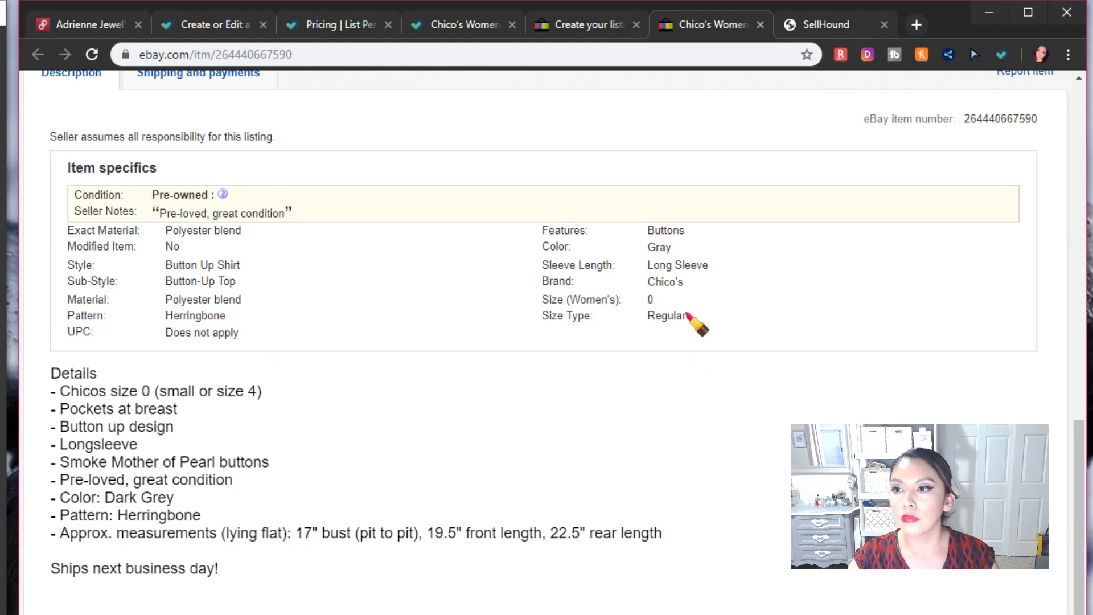
{"action": "left_click_drag", "start_coordinate": [645, 232], "coordinate": [705, 257]}
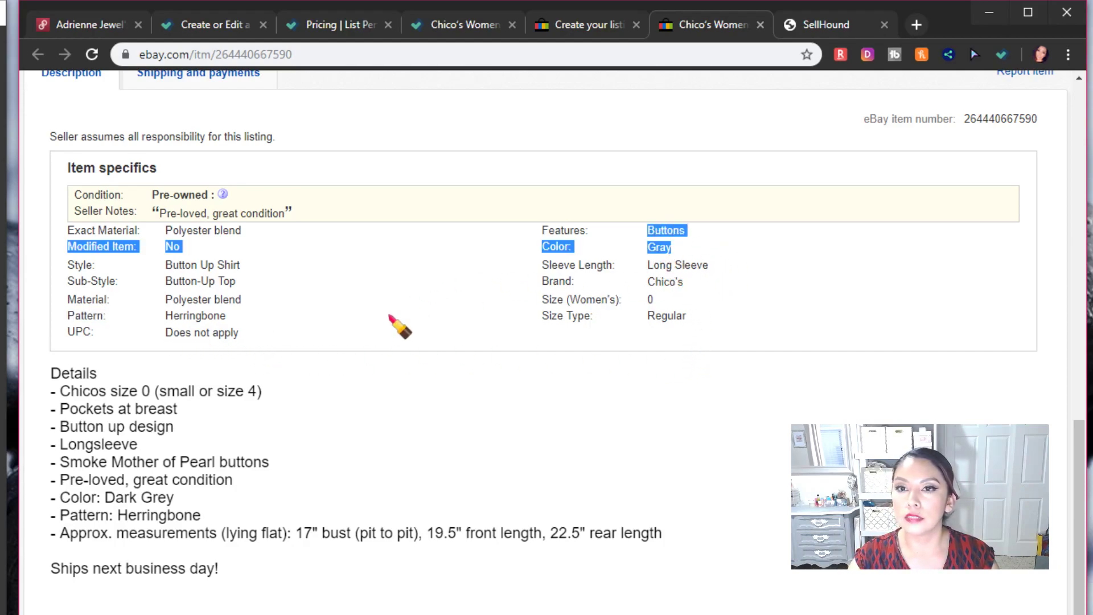
{"action": "left_click", "coordinate": [399, 326]}
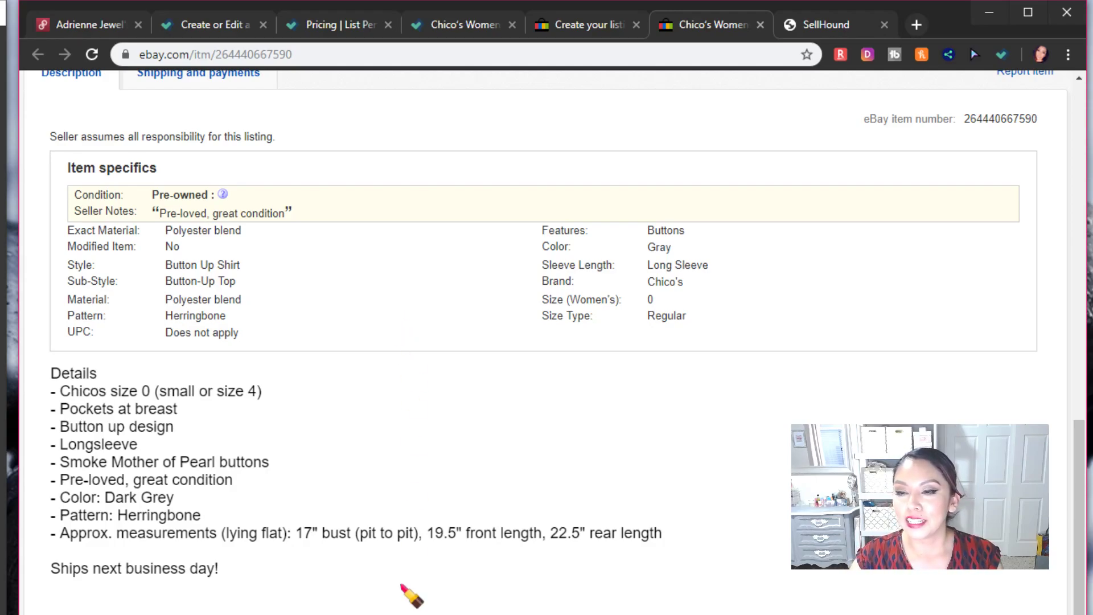
Look through the published listing's photos up to the back view of the top
{"action": "scroll", "coordinate": [411, 596], "scroll_direction": "down", "scroll_amount": 5}
{"action": "scroll", "coordinate": [412, 595], "scroll_direction": "up", "scroll_amount": 15}
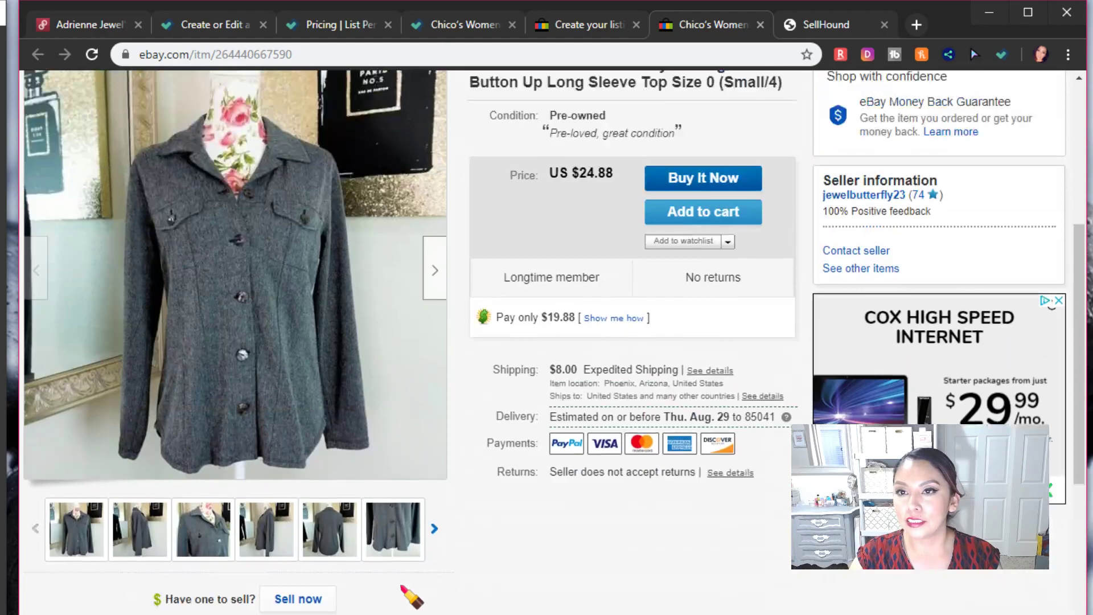
{"action": "scroll", "coordinate": [411, 596], "scroll_direction": "up", "scroll_amount": 2}
{"action": "left_click", "coordinate": [437, 356]}
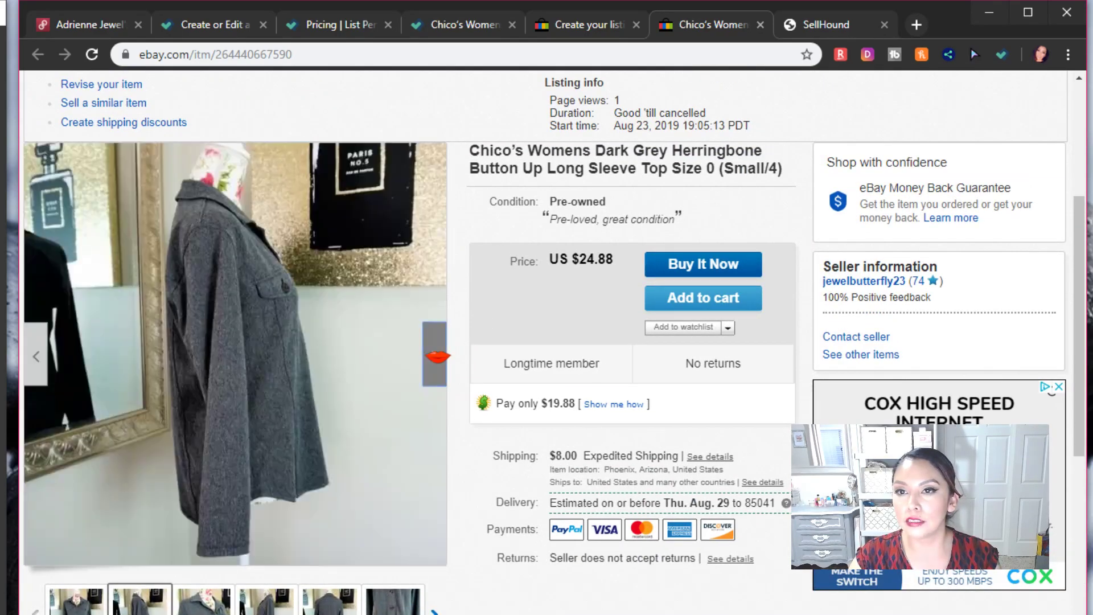
{"action": "left_click", "coordinate": [437, 356]}
{"action": "left_click", "coordinate": [438, 356]}
{"action": "left_click", "coordinate": [437, 357]}
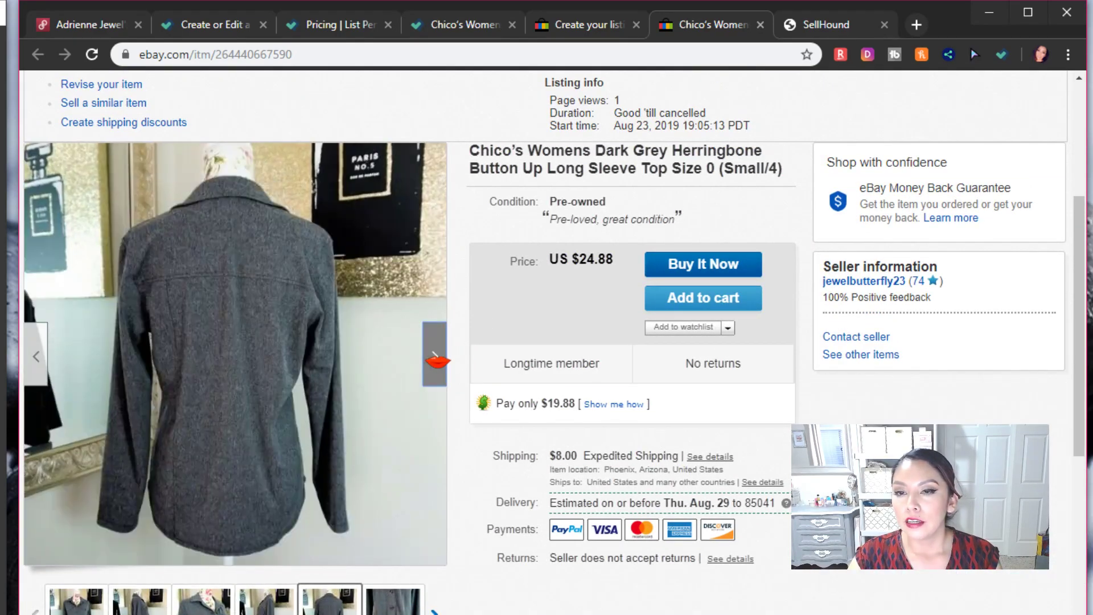
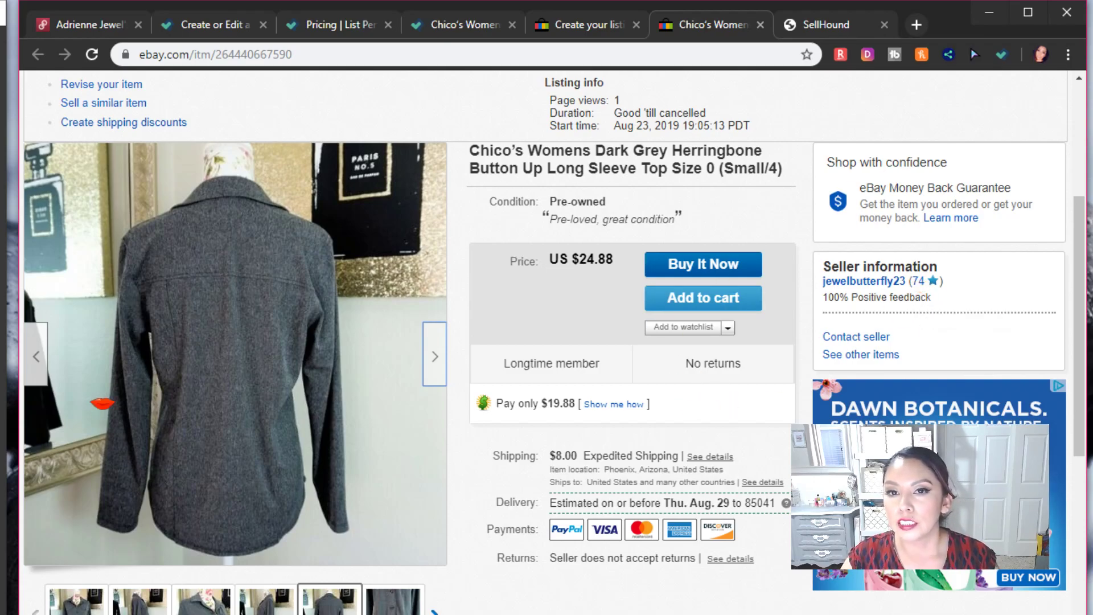
Go back through the published eBay listing's photos to the first front view of the top
{"action": "left_click", "coordinate": [36, 357]}
{"action": "left_click", "coordinate": [36, 357]}
{"action": "left_click", "coordinate": [37, 357]}
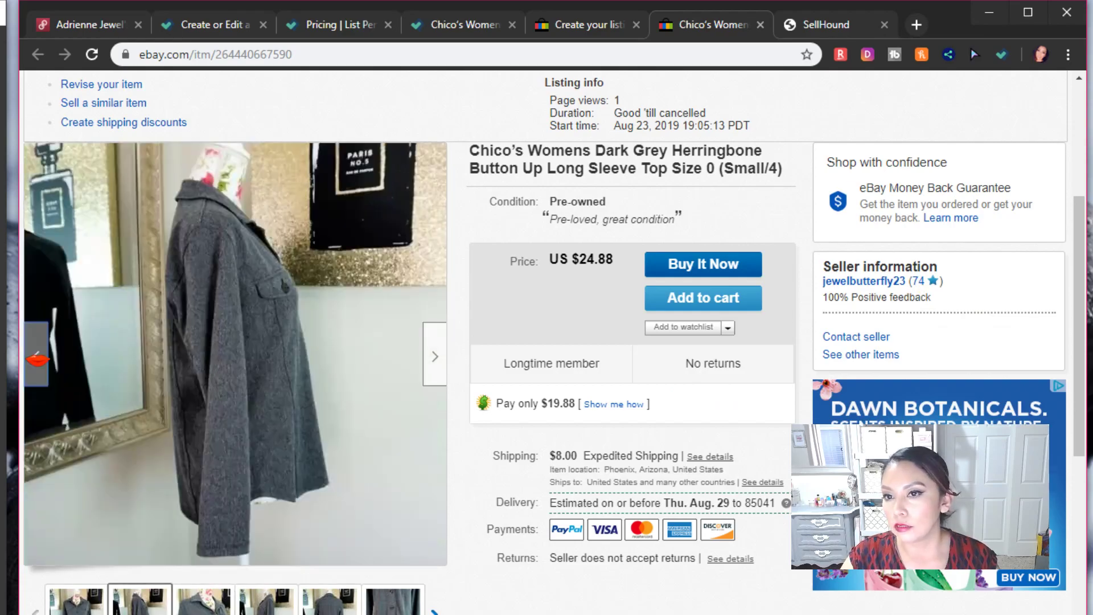
{"action": "left_click", "coordinate": [37, 358]}
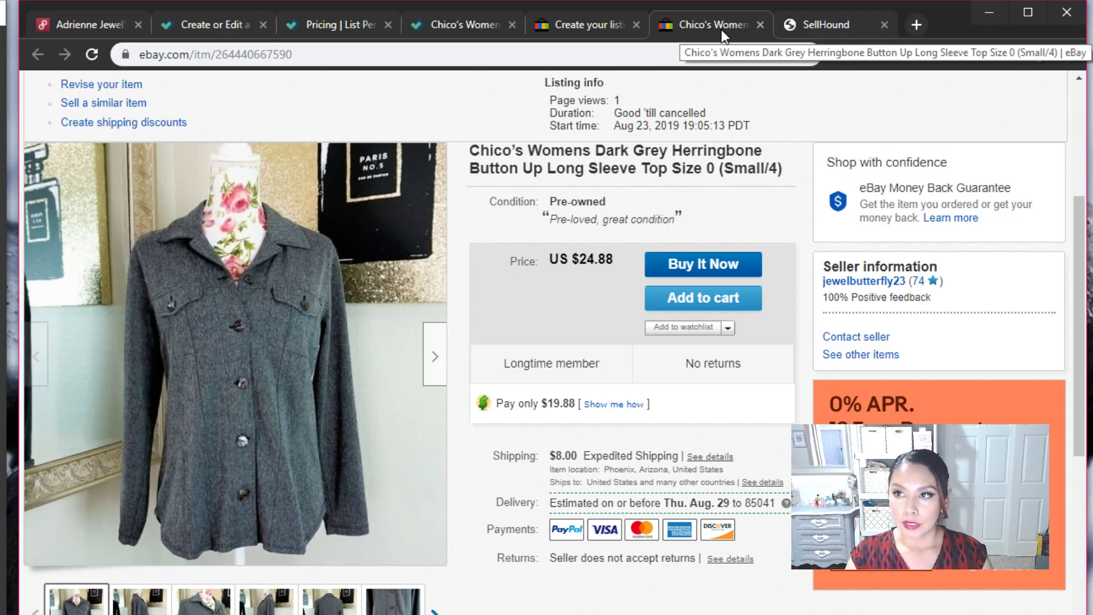
Close the published eBay listing, the eBay listing form and SellHound, returning to the top's List Perfectly product page
{"action": "left_click", "coordinate": [760, 26]}
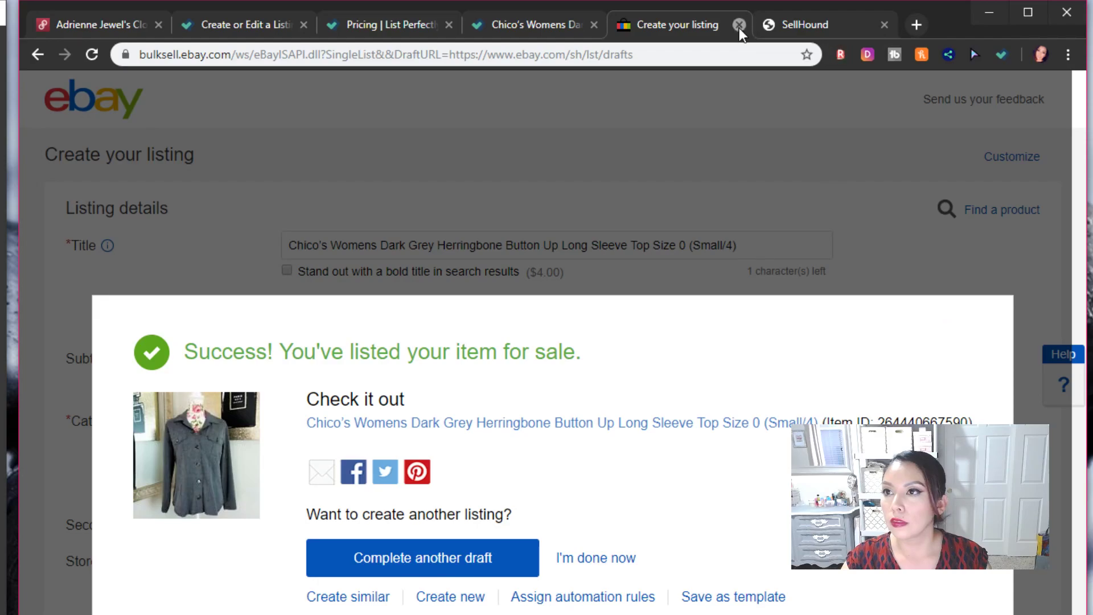
{"action": "left_click", "coordinate": [743, 25]}
{"action": "left_click", "coordinate": [740, 25]}
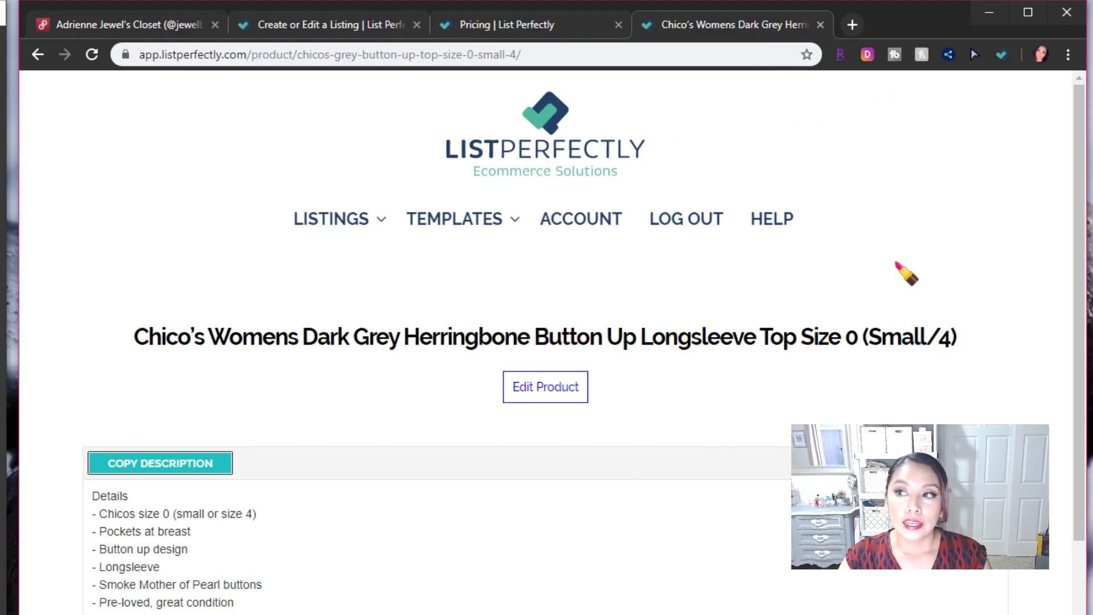
Copy the Chico's top from List Perfectly to Mercari with the browser extension
{"action": "left_click", "coordinate": [1002, 54]}
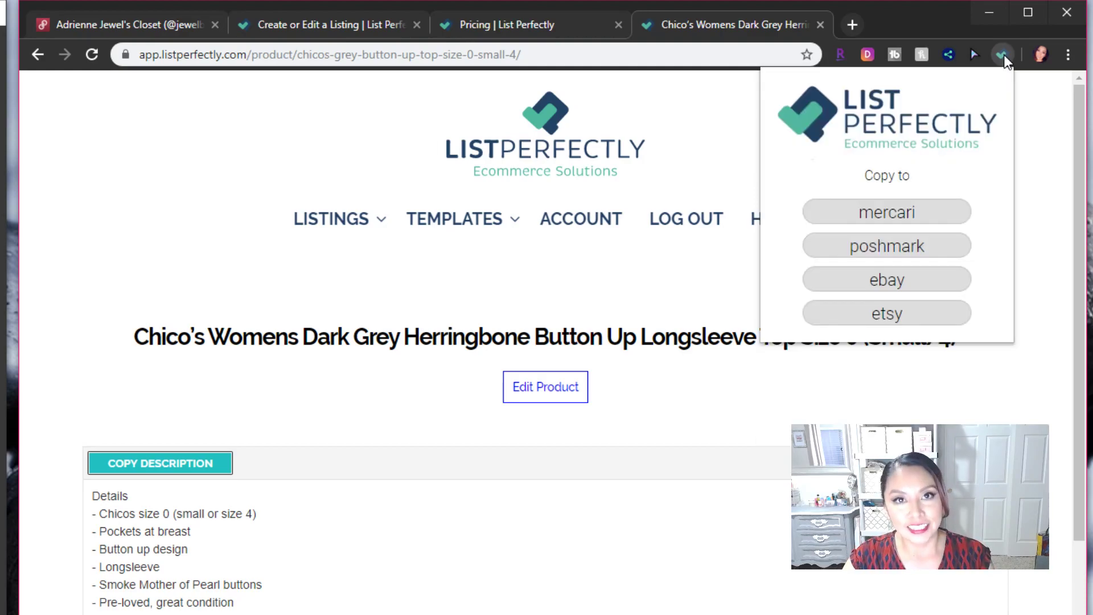
{"action": "left_click", "coordinate": [919, 212]}
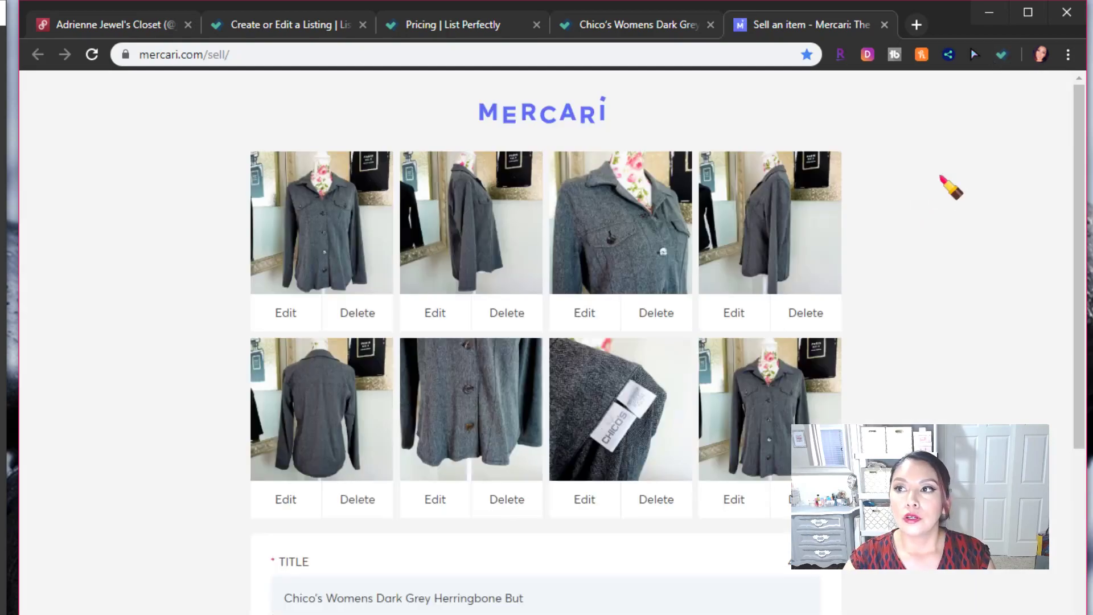
Open a blank Mercari sell form from the Mercari home page and discard the pre-filled Mercari form
{"action": "left_click", "coordinate": [917, 24]}
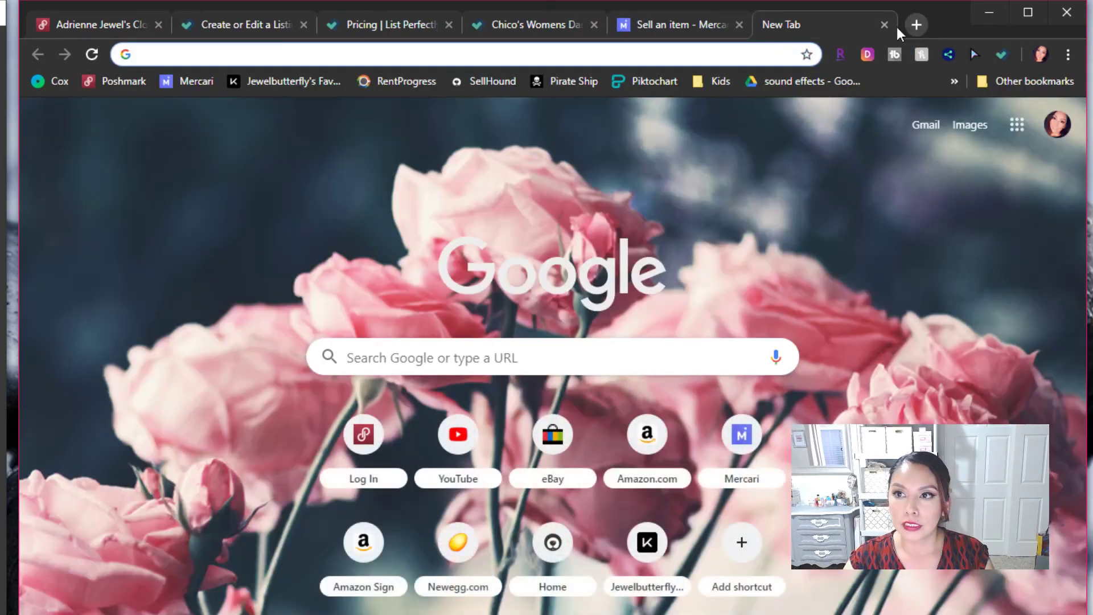
{"action": "left_click", "coordinate": [189, 81]}
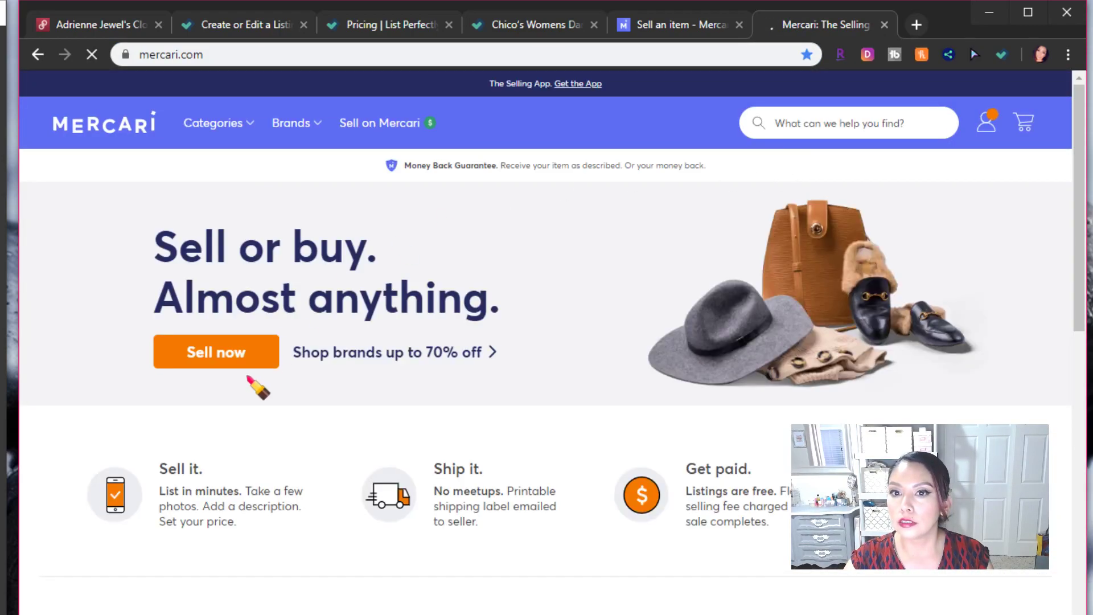
{"action": "left_click", "coordinate": [217, 352]}
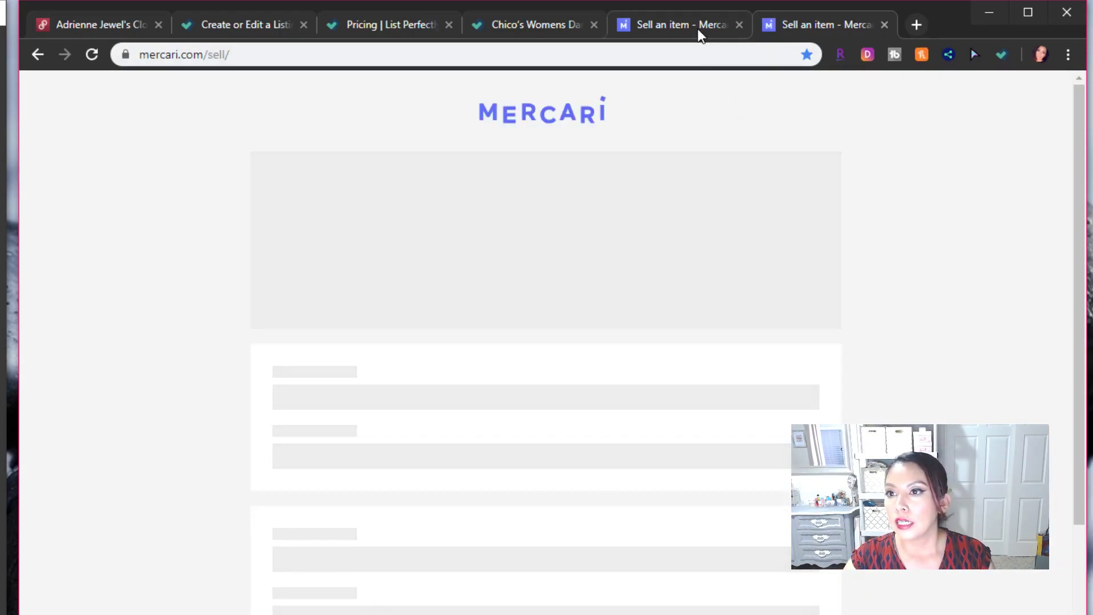
{"action": "left_click", "coordinate": [739, 25]}
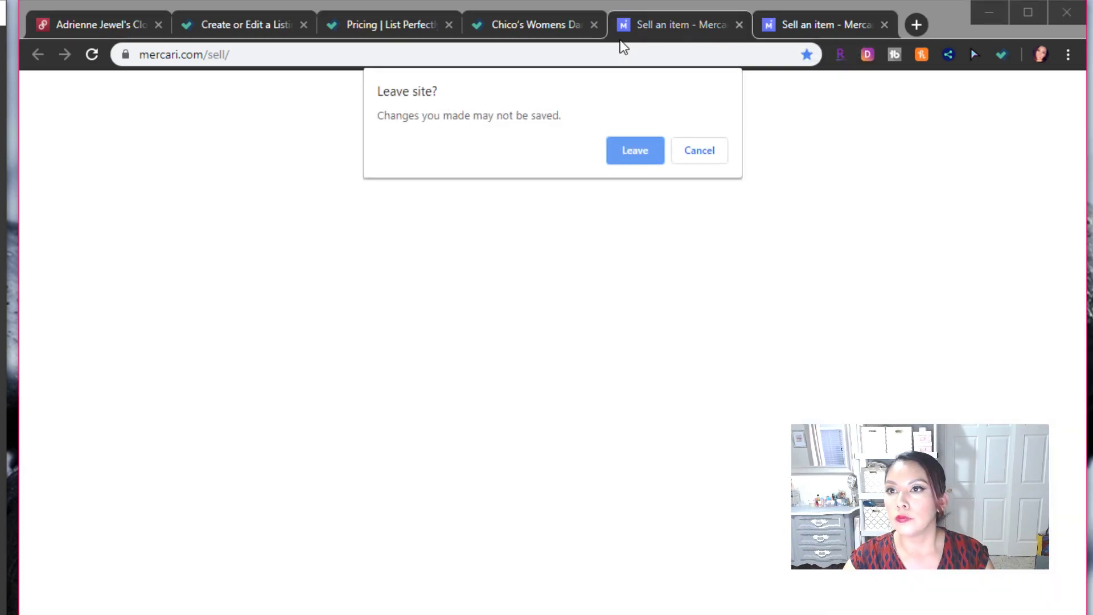
{"action": "left_click", "coordinate": [633, 148]}
{"action": "left_click", "coordinate": [617, 26]}
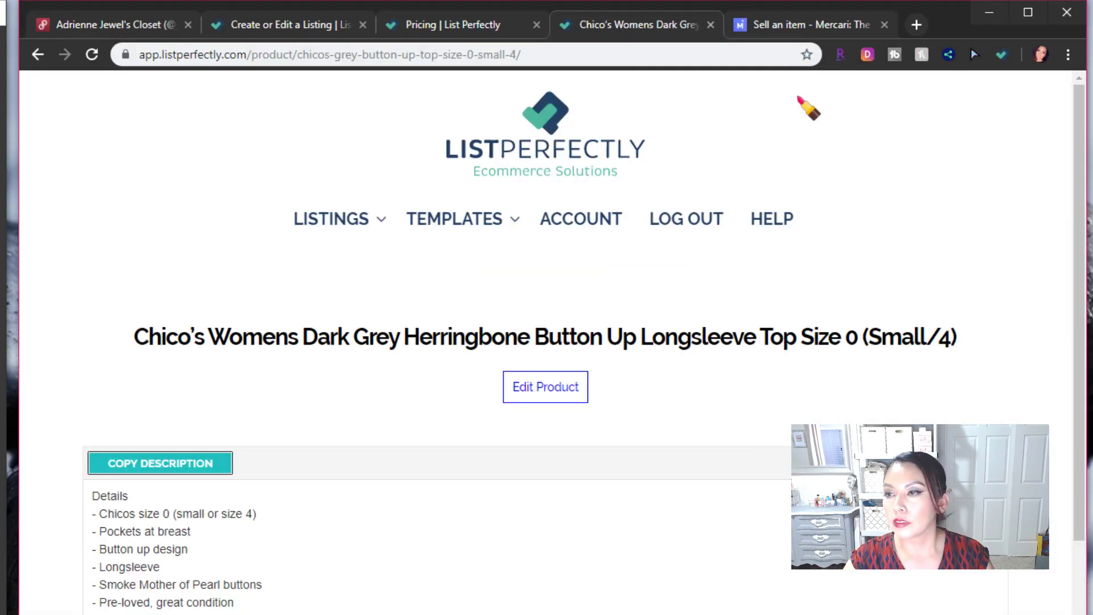
Check the blank Mercari form, then fill it by copying the Chico's top from its List Perfectly product page
{"action": "left_click", "coordinate": [805, 25]}
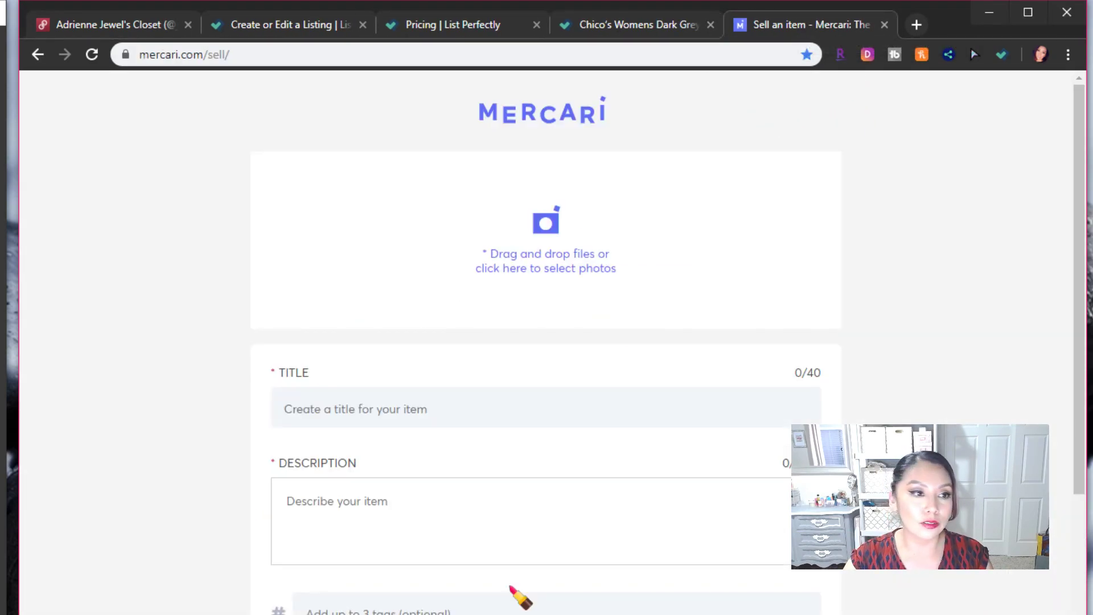
{"action": "left_click", "coordinate": [621, 34]}
{"action": "left_click", "coordinate": [1002, 53]}
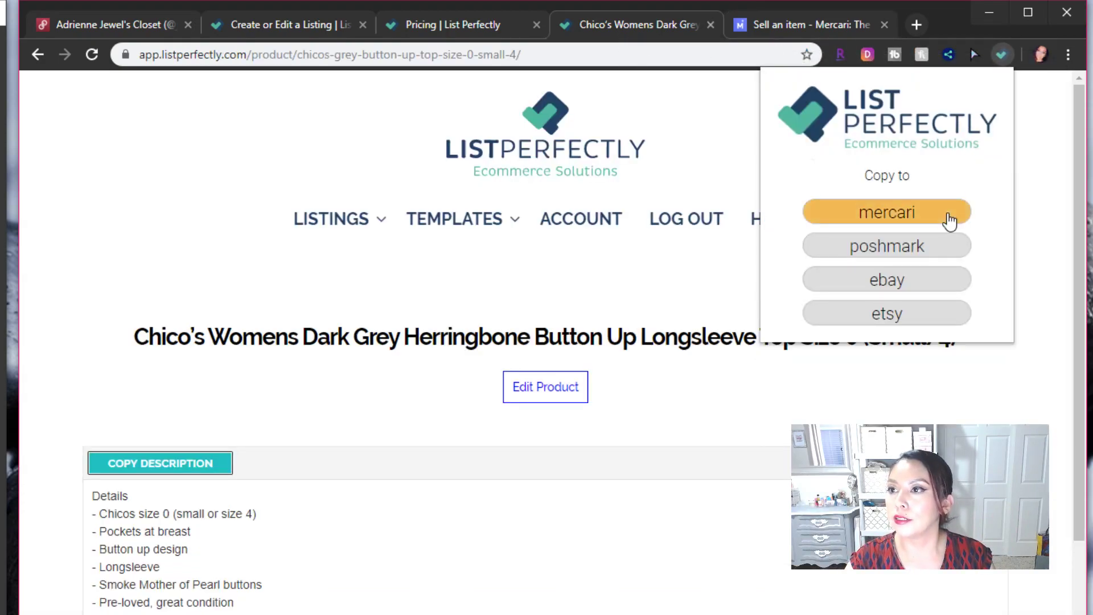
{"action": "left_click", "coordinate": [950, 221]}
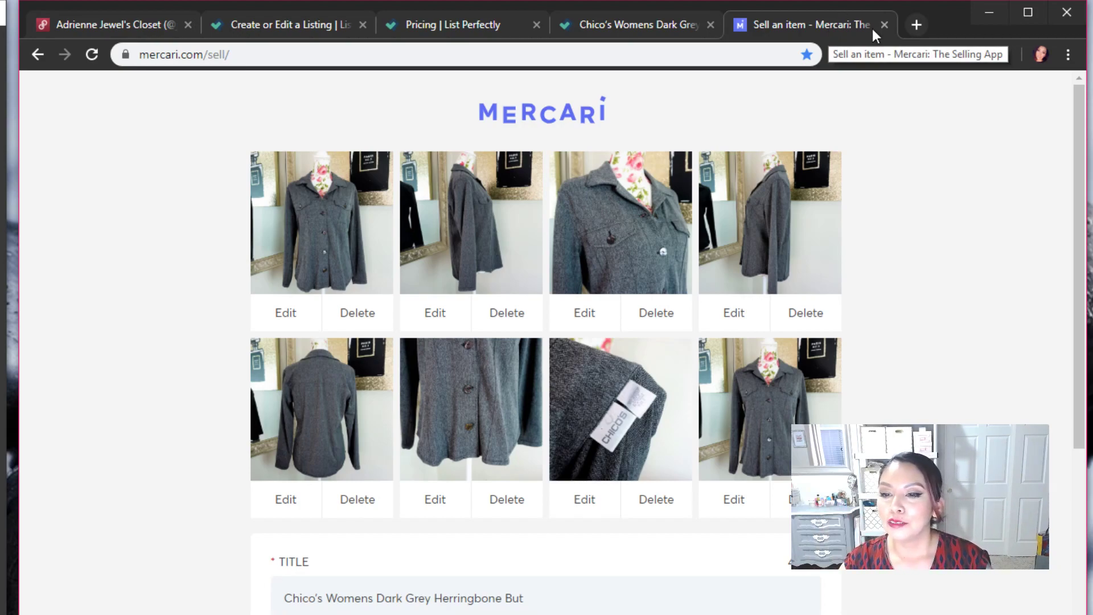
Remove the word "Womens" from the Mercari listing title
{"action": "left_click", "coordinate": [525, 597]}
{"action": "key", "text": "ctrl+a"}
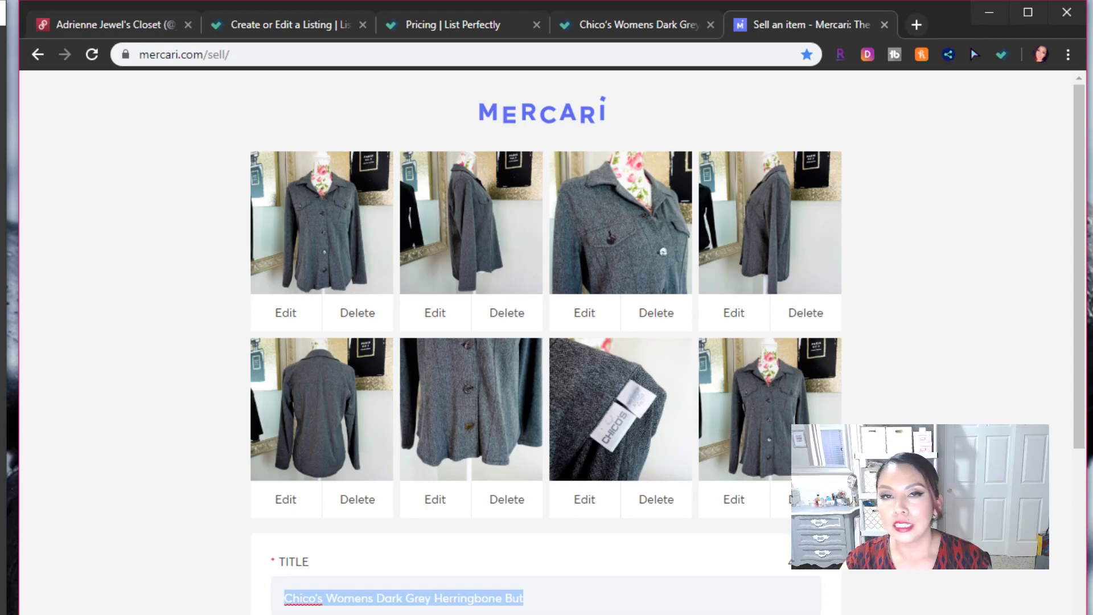
{"action": "scroll", "coordinate": [482, 521], "scroll_direction": "down", "scroll_amount": 1}
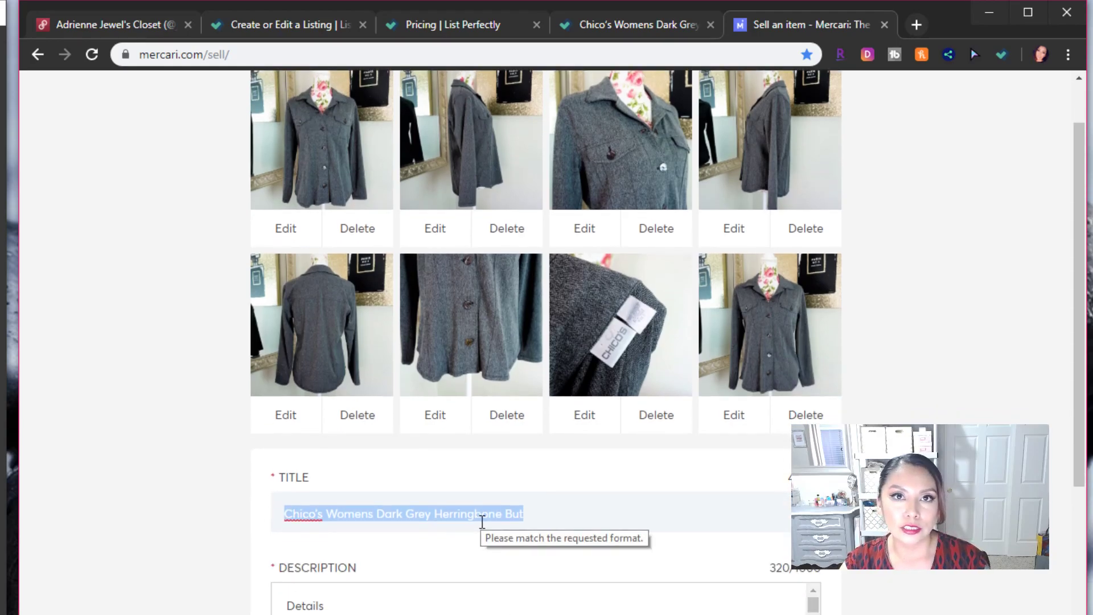
{"action": "double_click", "coordinate": [357, 516]}
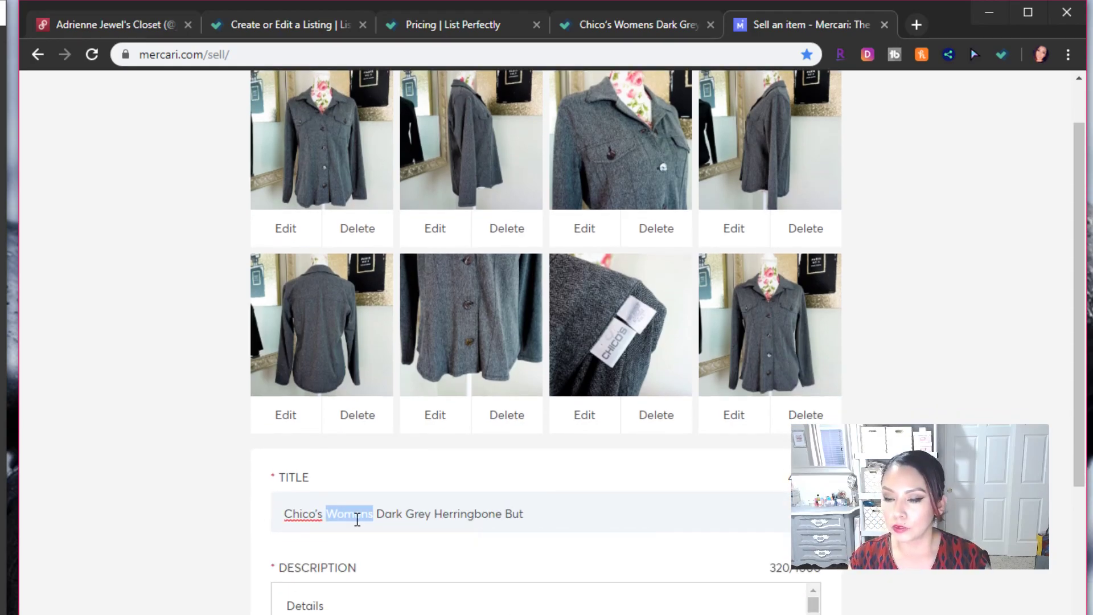
{"action": "key", "text": "BackSpace"}
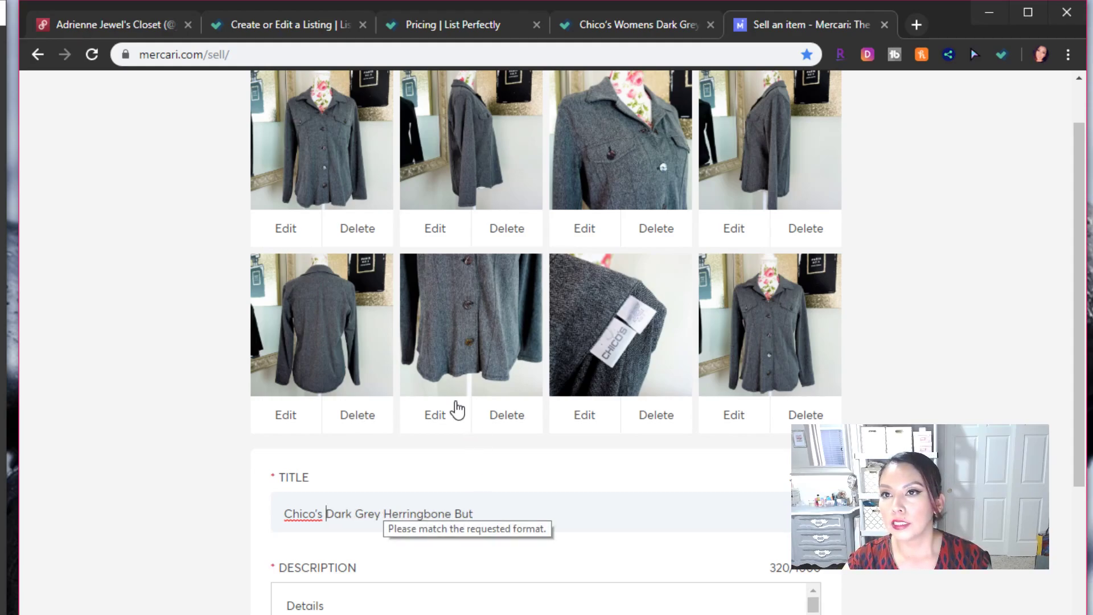
Replace the title text after "Chico's" with "Button Up Longsleeve Top Size 0" copied from the List Perfectly product title
{"action": "left_click", "coordinate": [606, 19]}
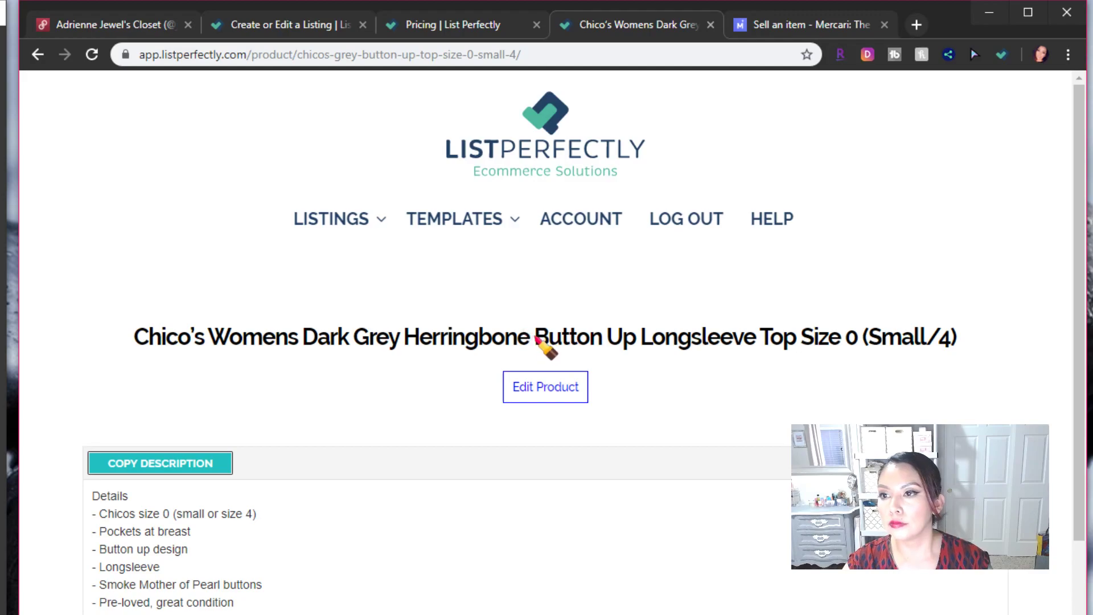
{"action": "left_click_drag", "start_coordinate": [535, 337], "coordinate": [862, 354]}
{"action": "key", "text": "ctrl+c"}
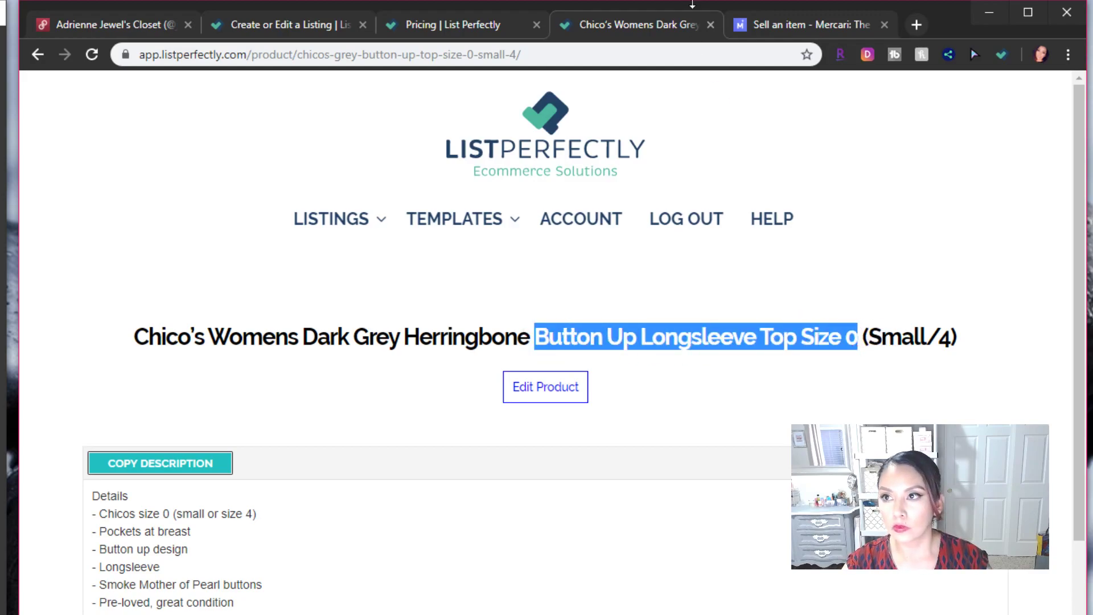
{"action": "left_click", "coordinate": [771, 26]}
{"action": "left_click_drag", "start_coordinate": [501, 512], "coordinate": [332, 535]}
{"action": "key", "text": "ctrl+v"}
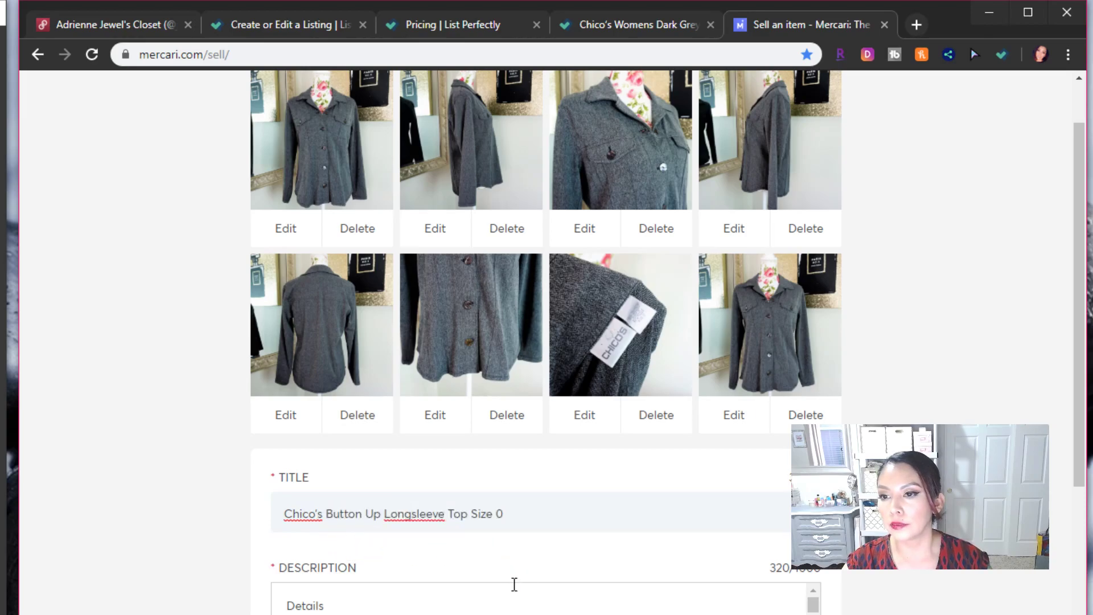
Review the description and tags, and set the category to Women, Tops & blouses, Button down shirt
{"action": "scroll", "coordinate": [514, 592], "scroll_direction": "down", "scroll_amount": 3}
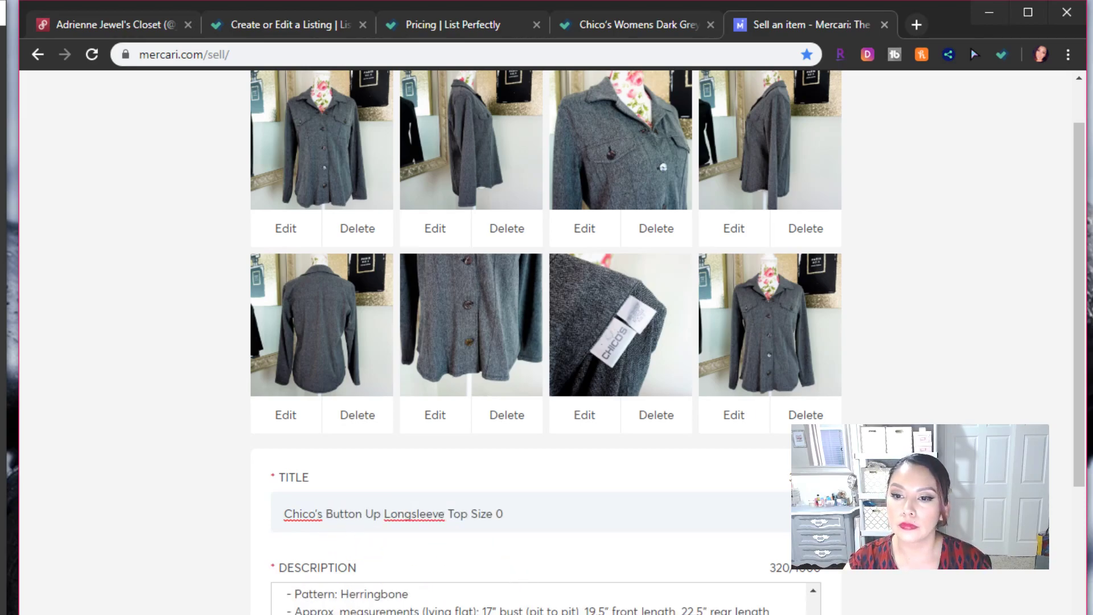
{"action": "scroll", "coordinate": [461, 472], "scroll_direction": "down", "scroll_amount": 6}
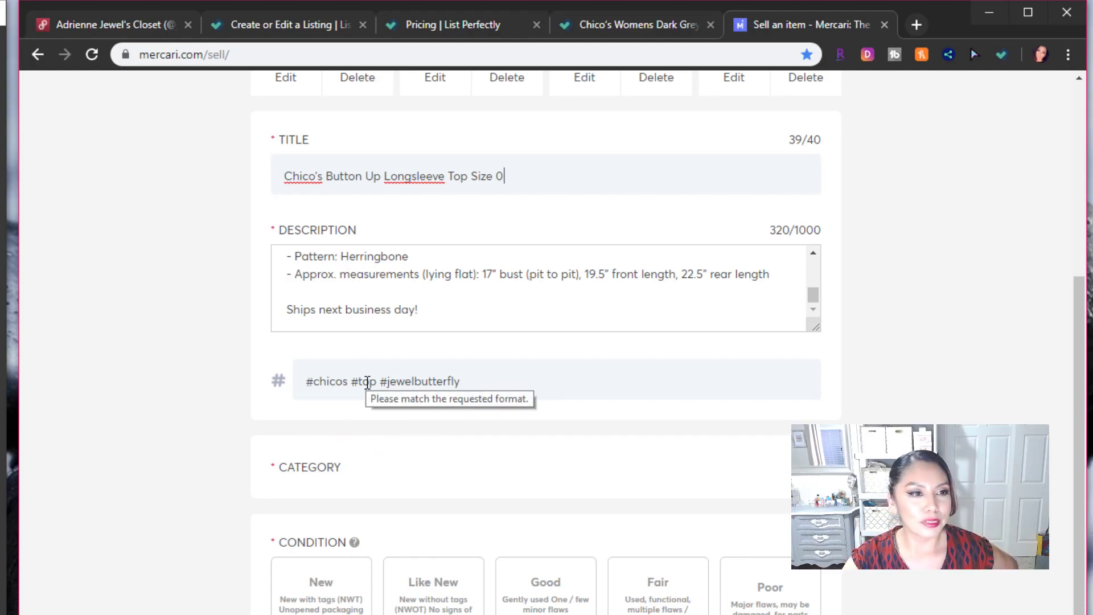
{"action": "left_click", "coordinate": [403, 467]}
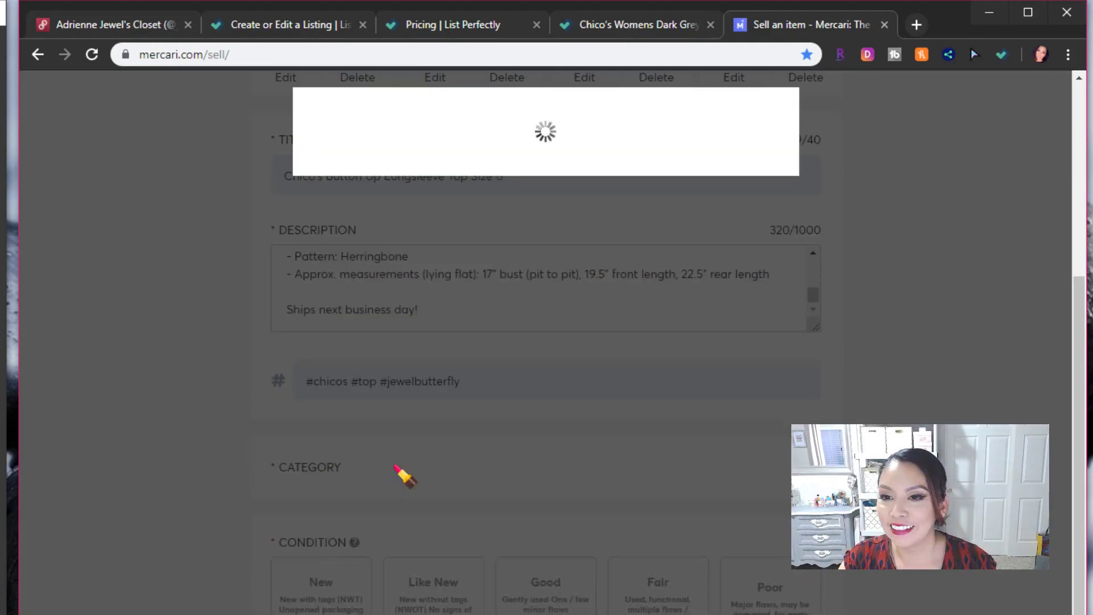
{"action": "left_click", "coordinate": [352, 166]}
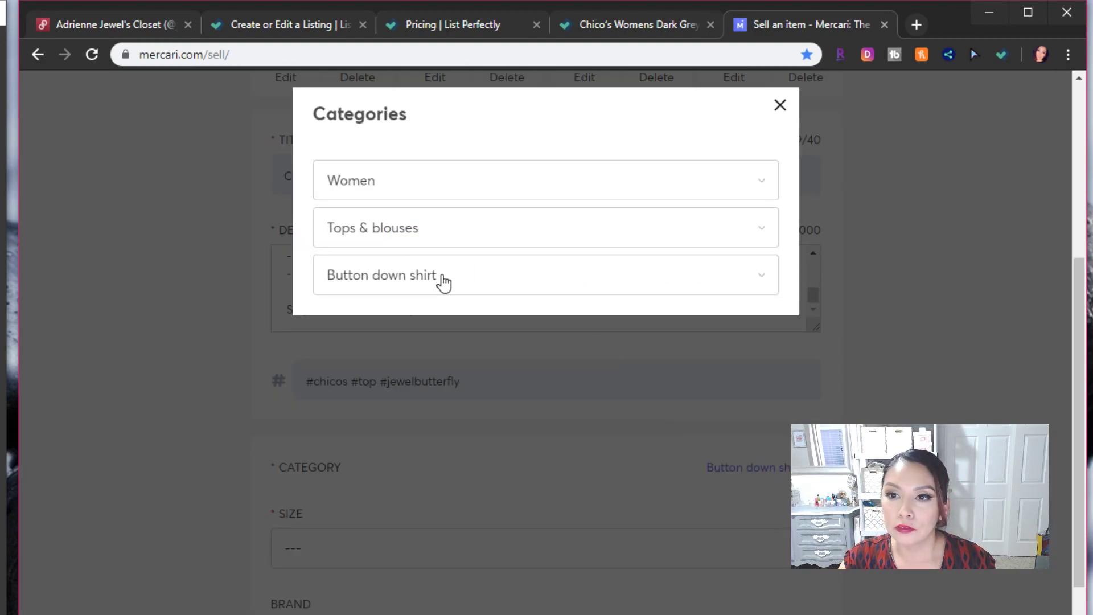
{"action": "left_click", "coordinate": [443, 280]}
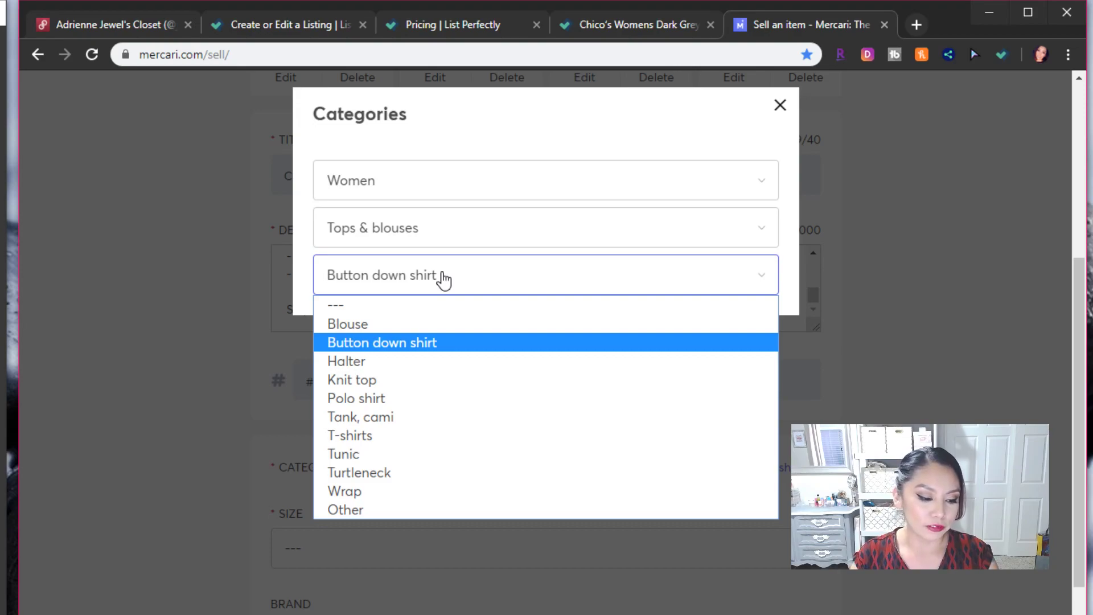
{"action": "left_click", "coordinate": [456, 342]}
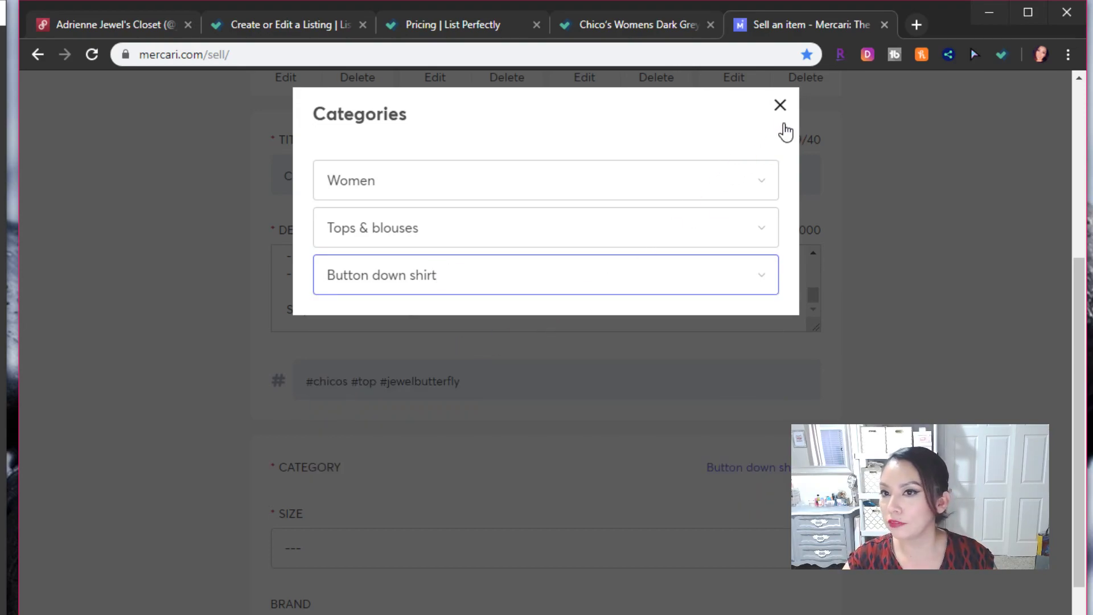
{"action": "left_click", "coordinate": [780, 106]}
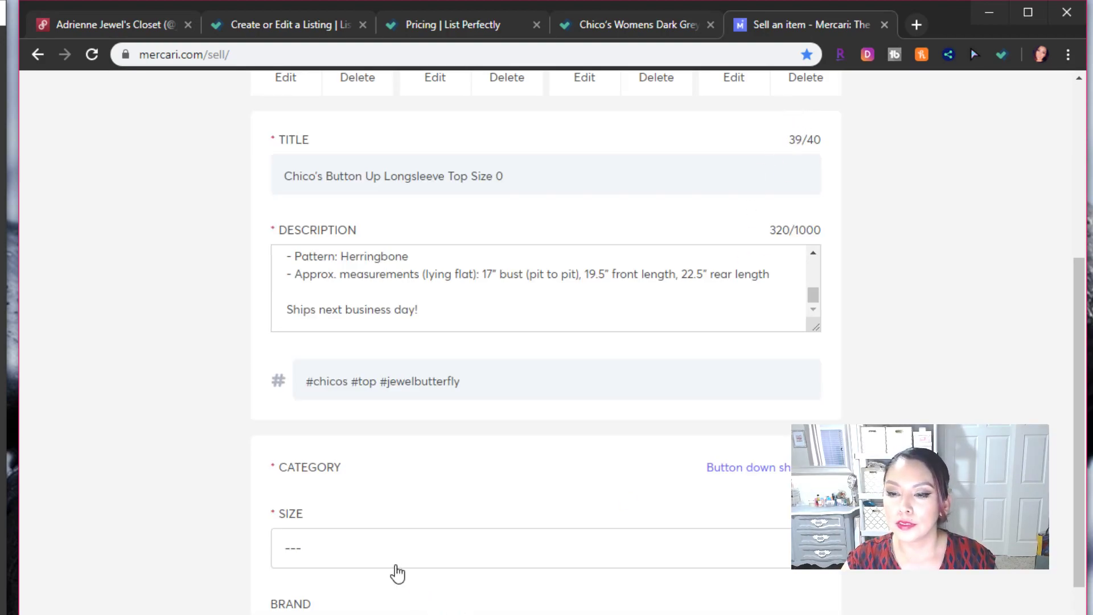
Set the Mercari listing's size to S (4-6) and its brand to Chico's
{"action": "left_click", "coordinate": [397, 571]}
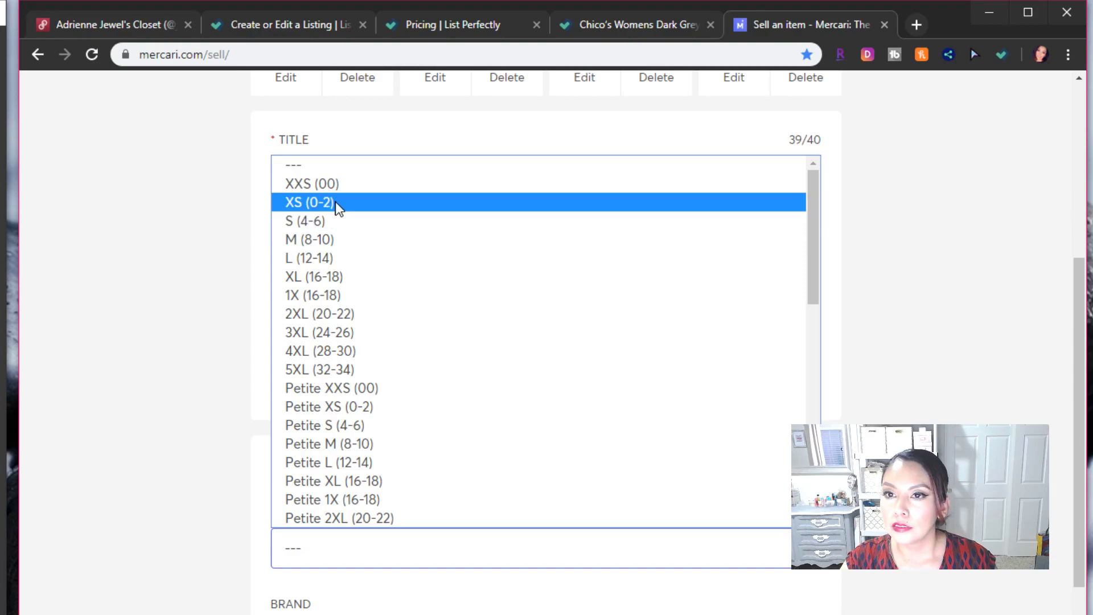
{"action": "left_click", "coordinate": [325, 222]}
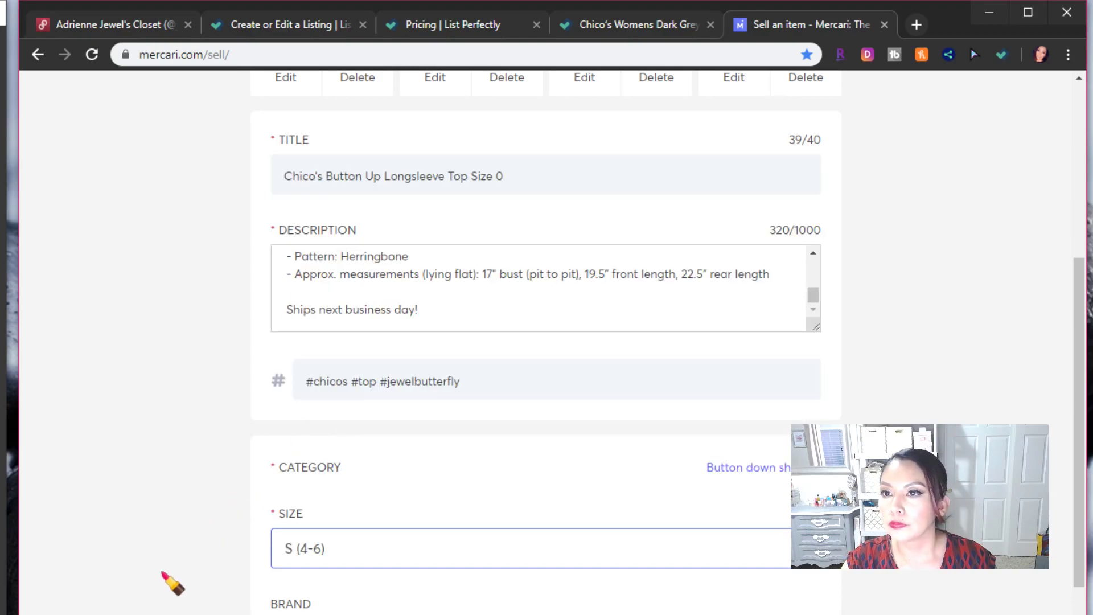
{"action": "left_click", "coordinate": [586, 613]}
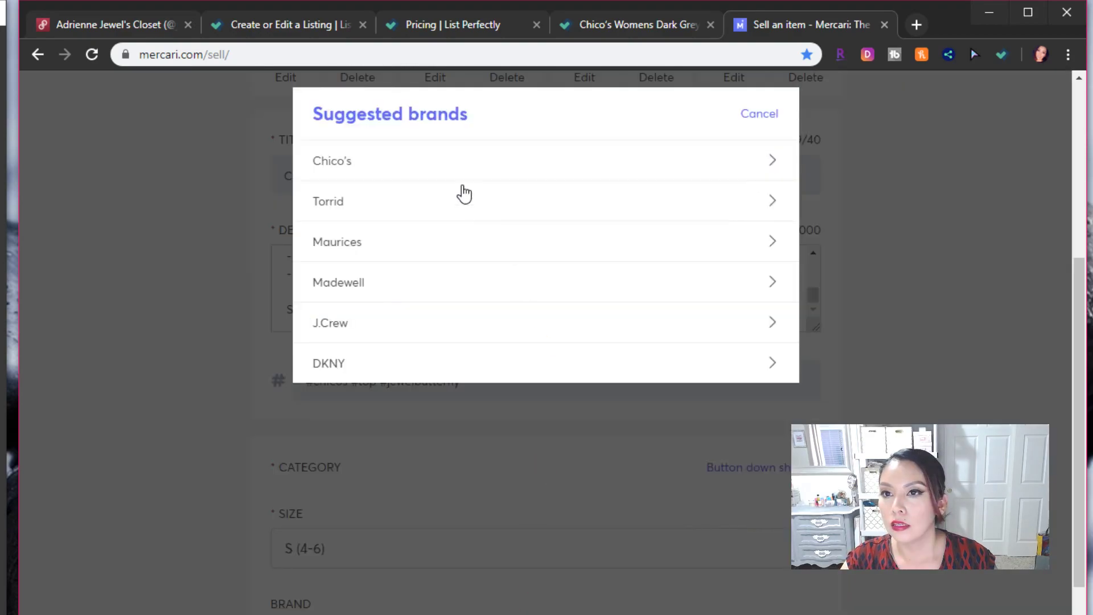
{"action": "left_click", "coordinate": [409, 162]}
Set the condition to Good and save the shipping option of 0.5 - 1 lbs with USPS
{"action": "scroll", "coordinate": [568, 520], "scroll_direction": "down", "scroll_amount": 4}
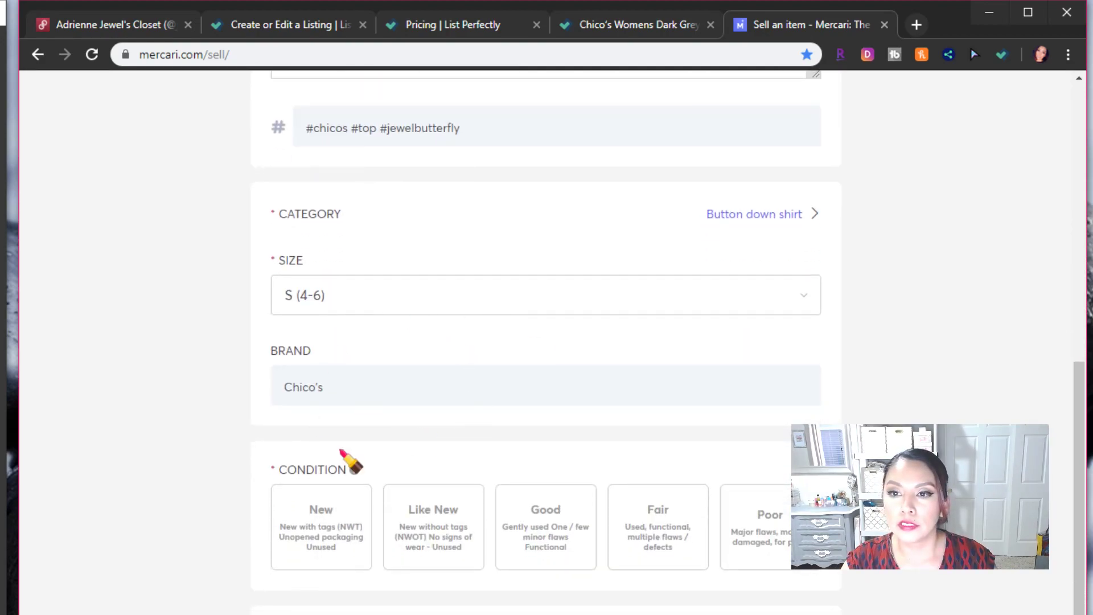
{"action": "left_click", "coordinate": [538, 534]}
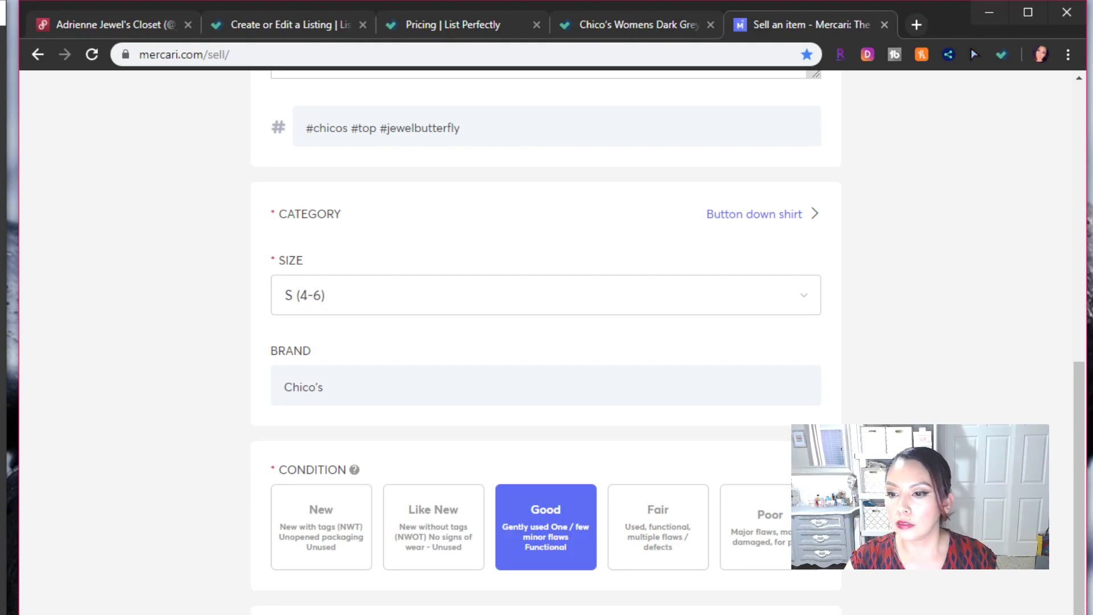
{"action": "left_click", "coordinate": [763, 614]}
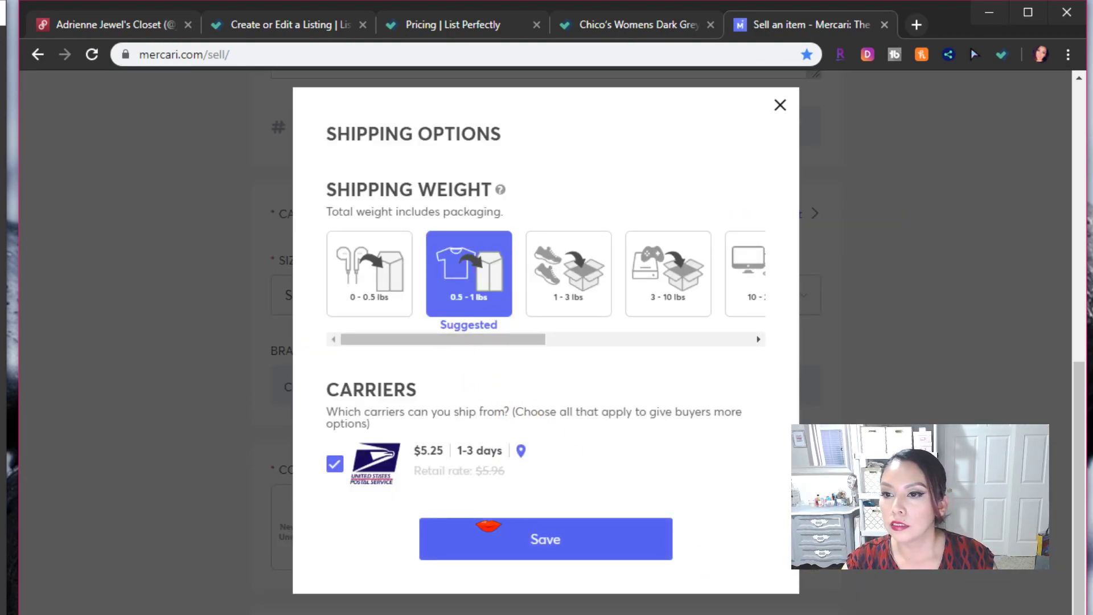
{"action": "left_click", "coordinate": [541, 538]}
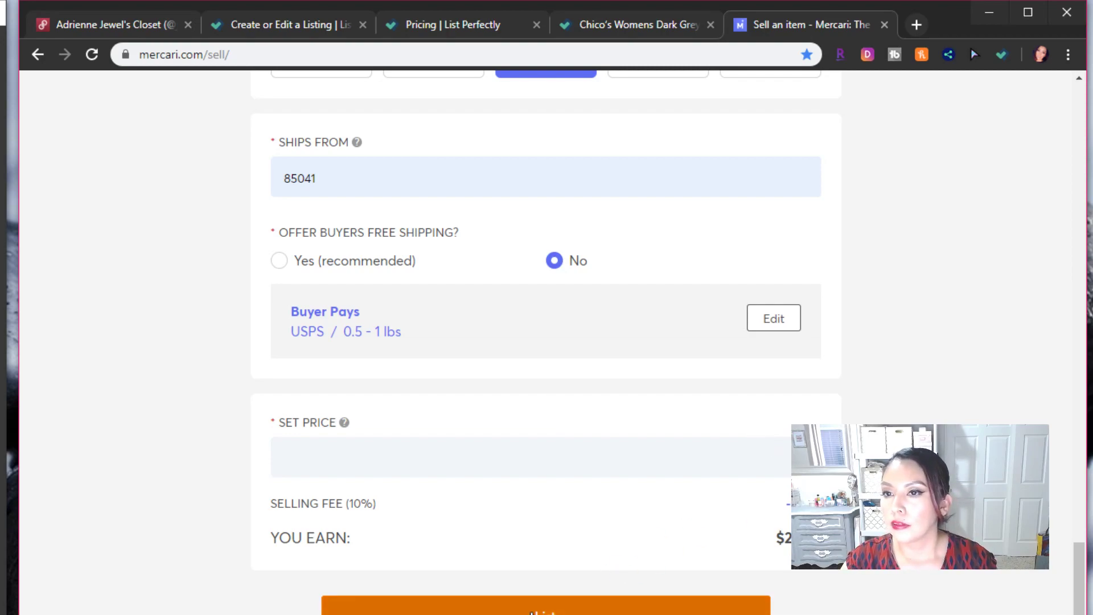
Review the Mercari listing's photos and title, publish the listing, and open the live item page
{"action": "scroll", "coordinate": [854, 600], "scroll_direction": "up", "scroll_amount": 20}
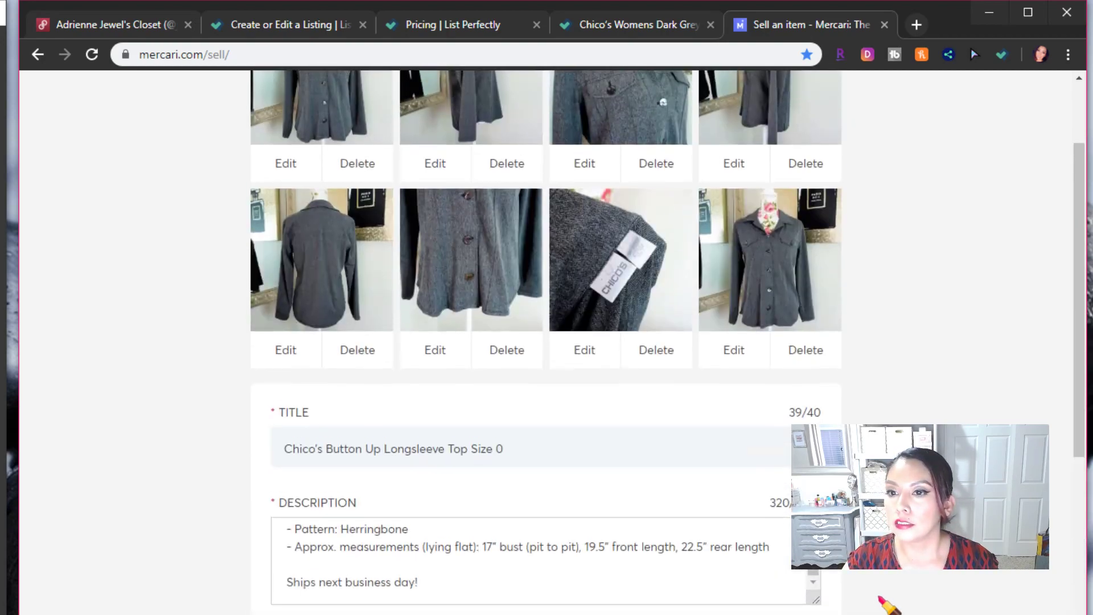
{"action": "scroll", "coordinate": [889, 604], "scroll_direction": "down", "scroll_amount": 15}
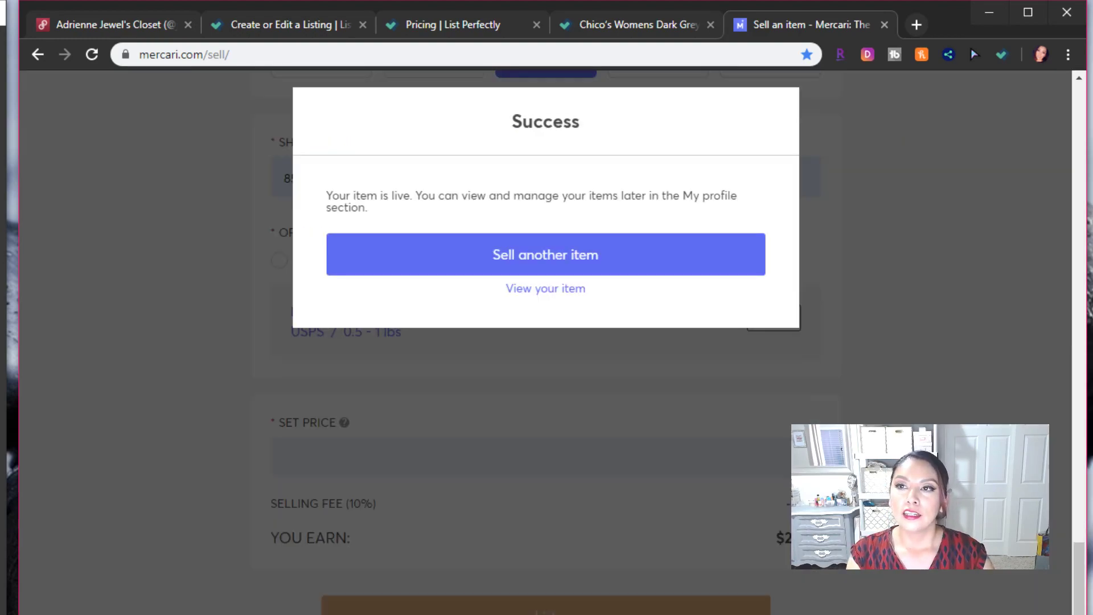
{"action": "left_click", "coordinate": [569, 290]}
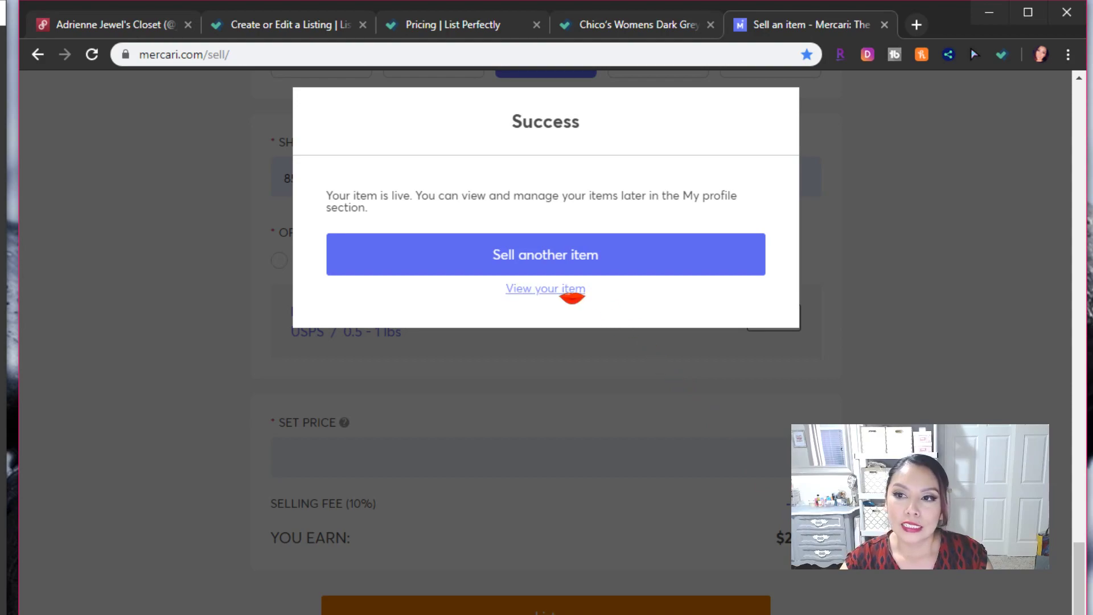
{"action": "left_click", "coordinate": [629, 146]}
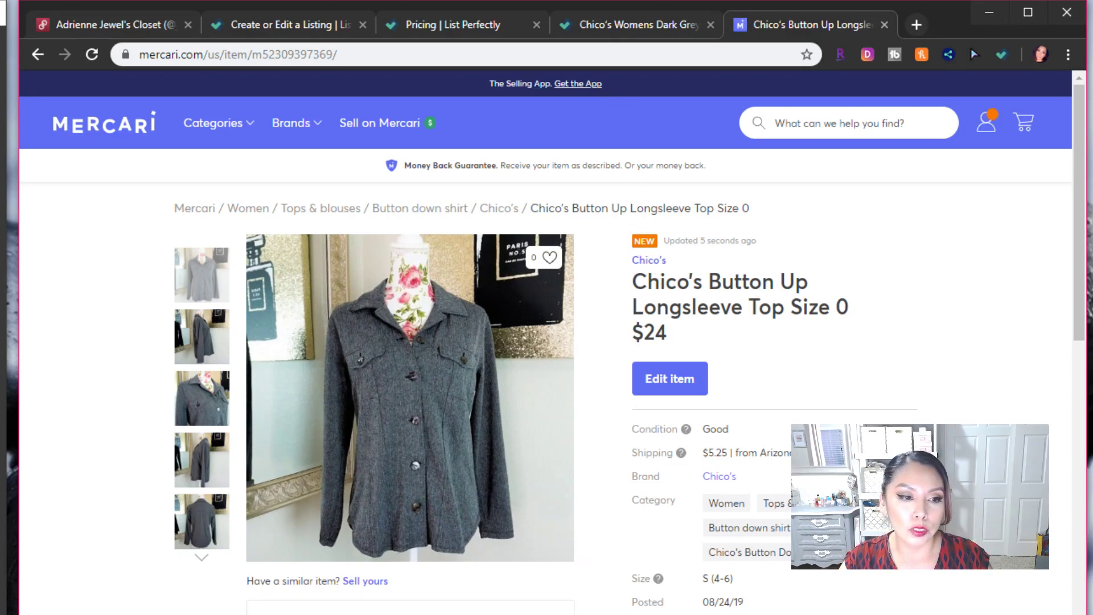
Switch to File Explorer, look at the photos in the DRESSES folder under PICTURES, and minimize the window
{"action": "key", "text": "alt+Tab"}
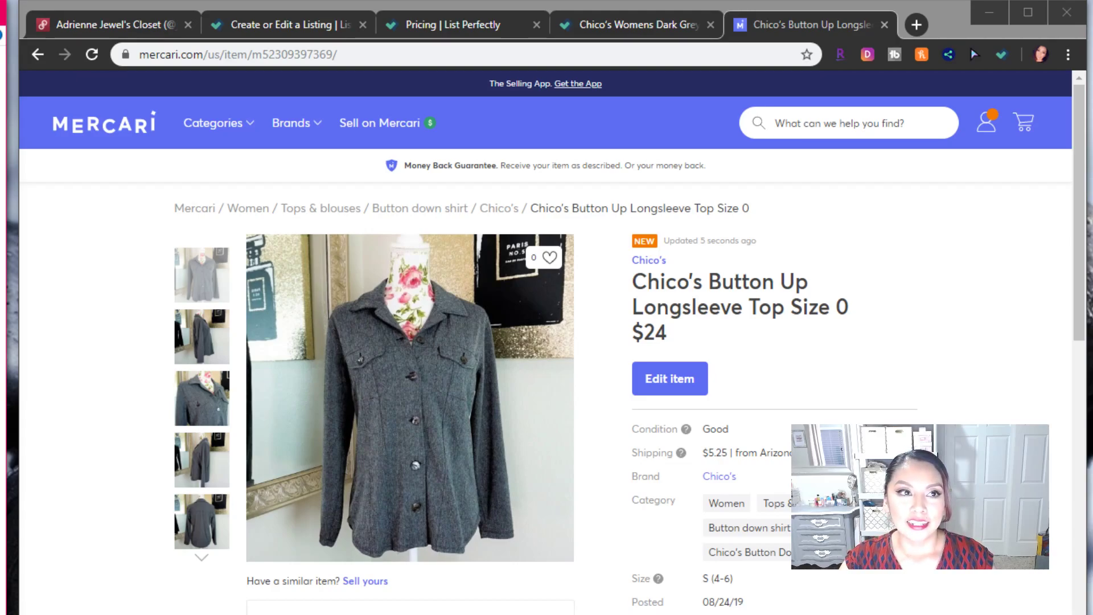
{"action": "left_click_drag", "start_coordinate": [0, 216], "coordinate": [431, 14]}
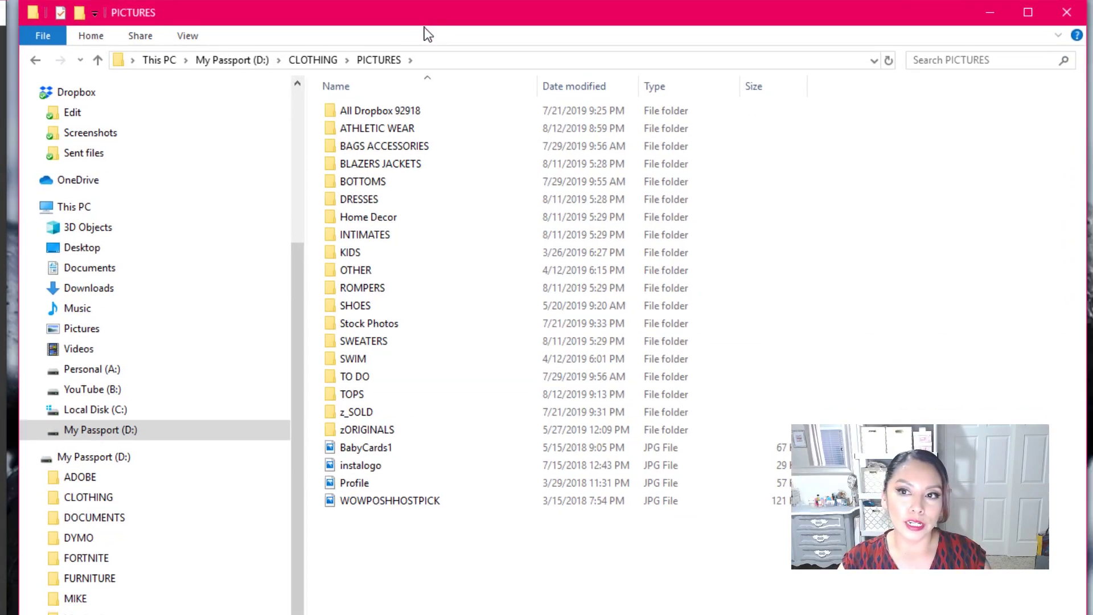
{"action": "double_click", "coordinate": [421, 198]}
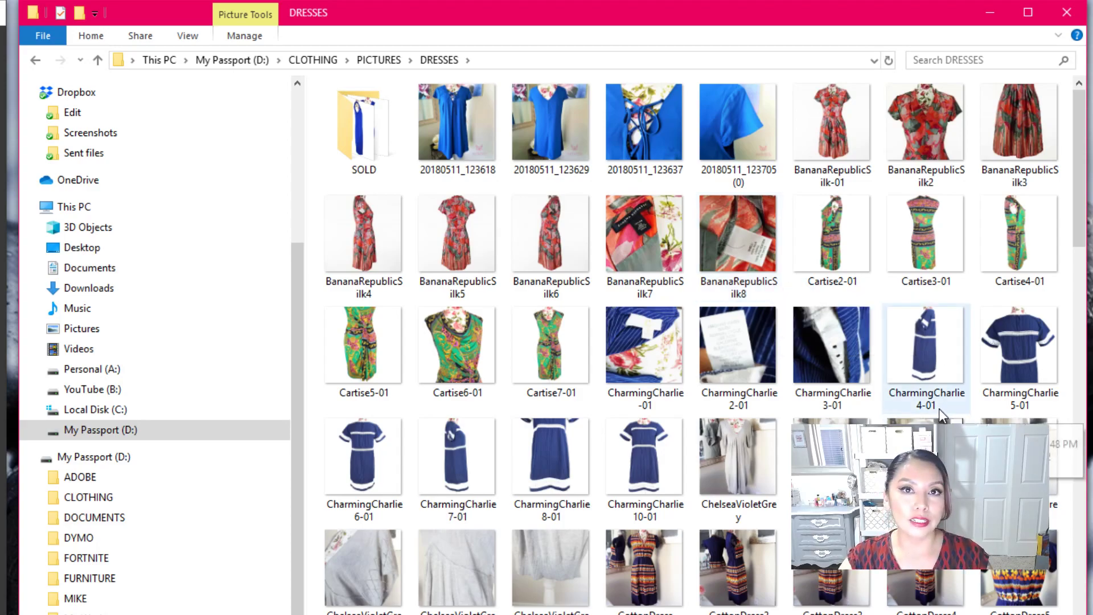
{"action": "left_click", "coordinate": [990, 12]}
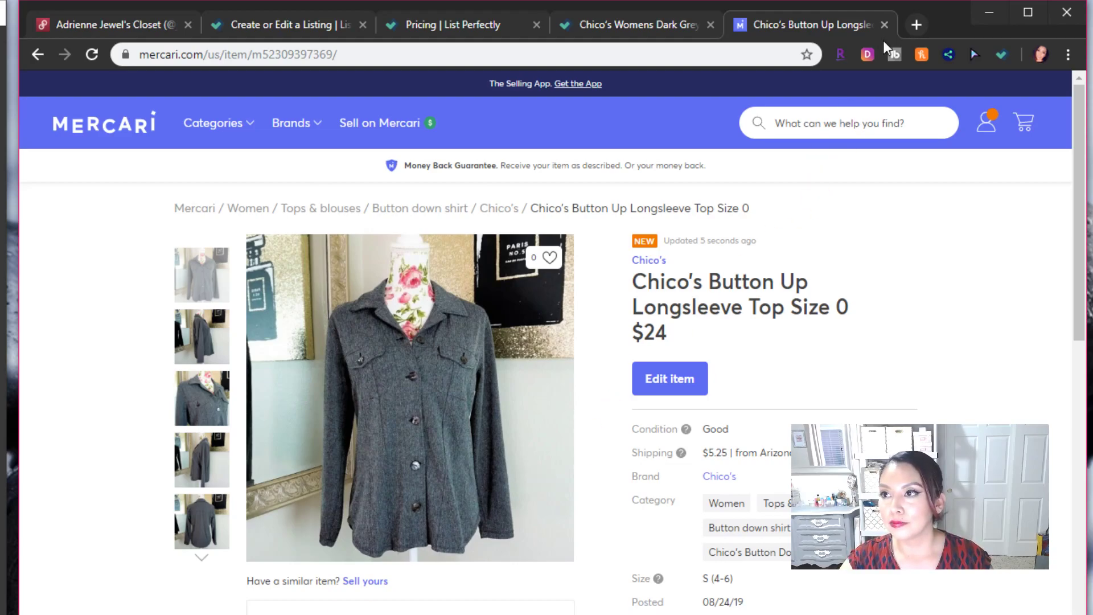
Close the Mercari item page and open the overview of saved listings in List Perfectly
{"action": "left_click", "coordinate": [884, 25]}
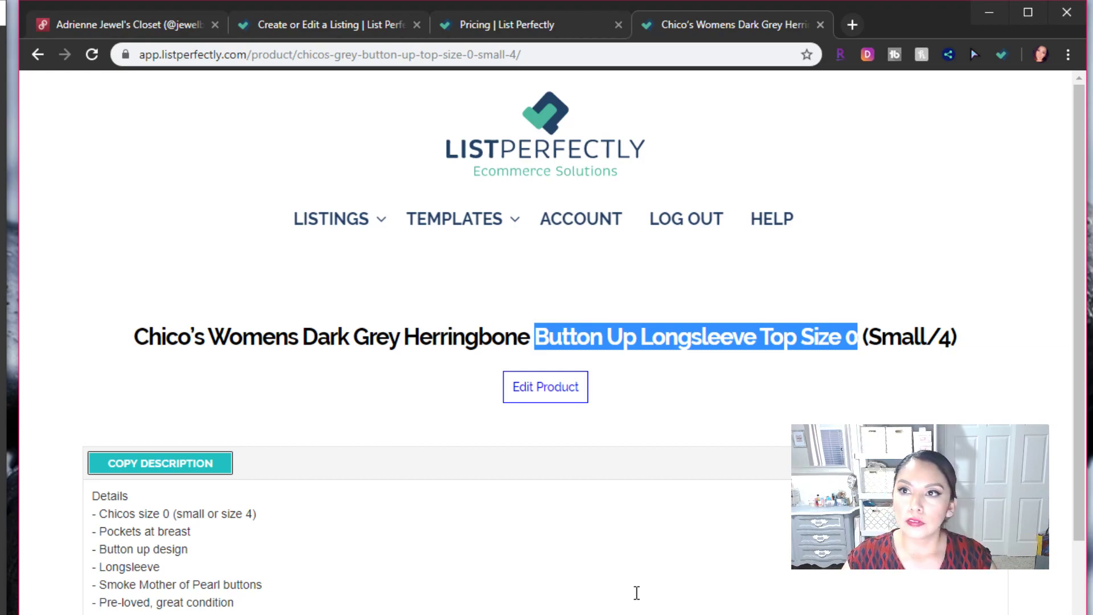
{"action": "left_click", "coordinate": [378, 22]}
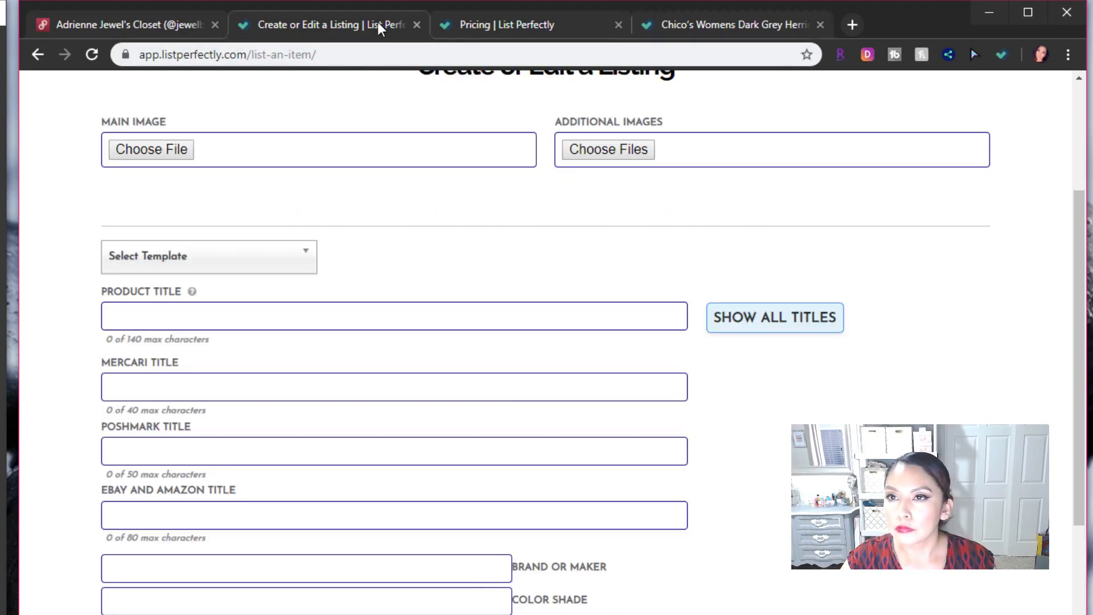
{"action": "scroll", "coordinate": [311, 89], "scroll_direction": "up", "scroll_amount": 5}
{"action": "left_click", "coordinate": [351, 221]}
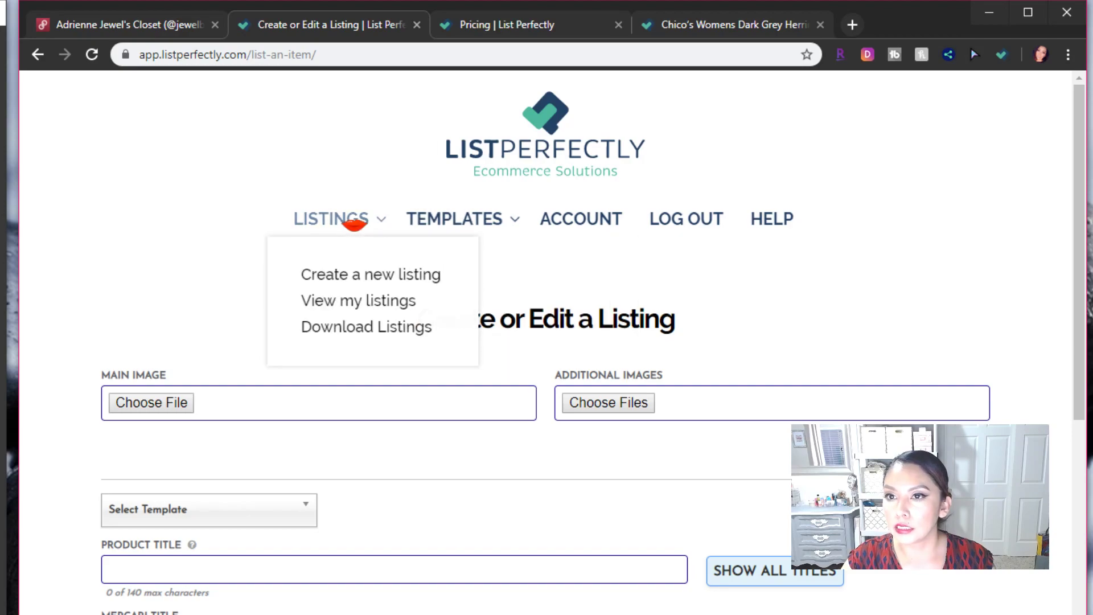
{"action": "left_click", "coordinate": [354, 303]}
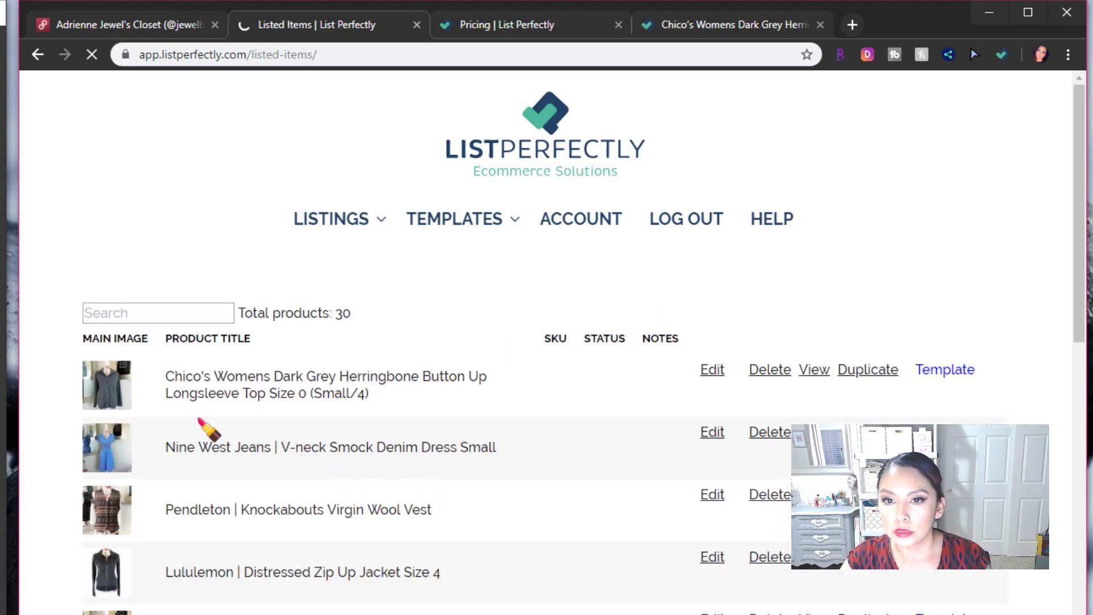
Browse the saved listings, examine the sold and marketplace options of the AUW Womens Boho Lace & Floral Print Top, and return to the overview
{"action": "scroll", "coordinate": [197, 411], "scroll_direction": "down", "scroll_amount": 7}
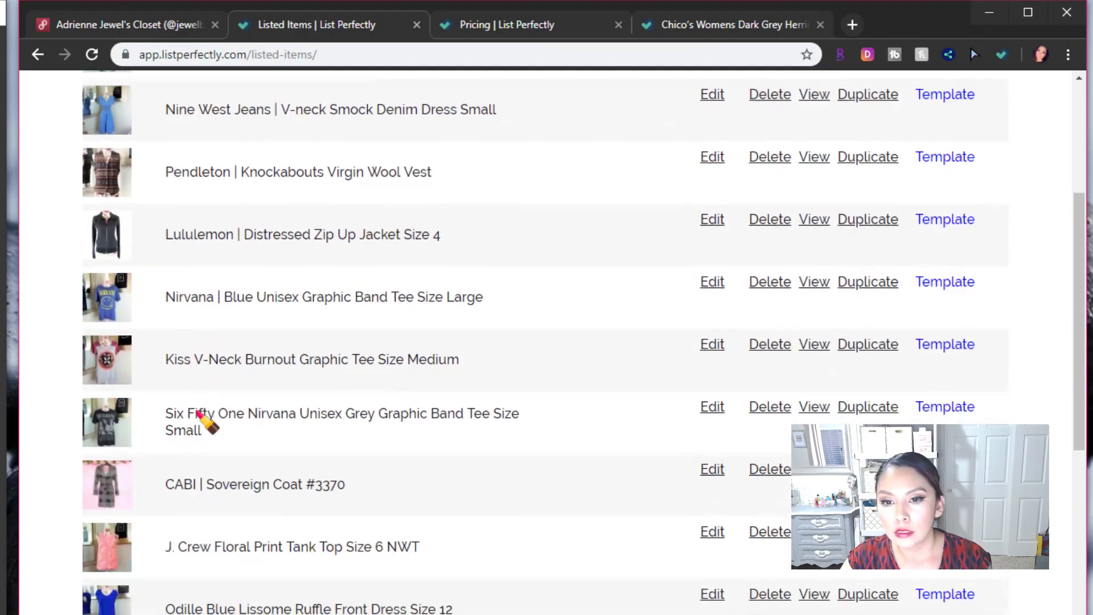
{"action": "scroll", "coordinate": [208, 421], "scroll_direction": "down", "scroll_amount": 2}
{"action": "scroll", "coordinate": [183, 524], "scroll_direction": "down", "scroll_amount": 4}
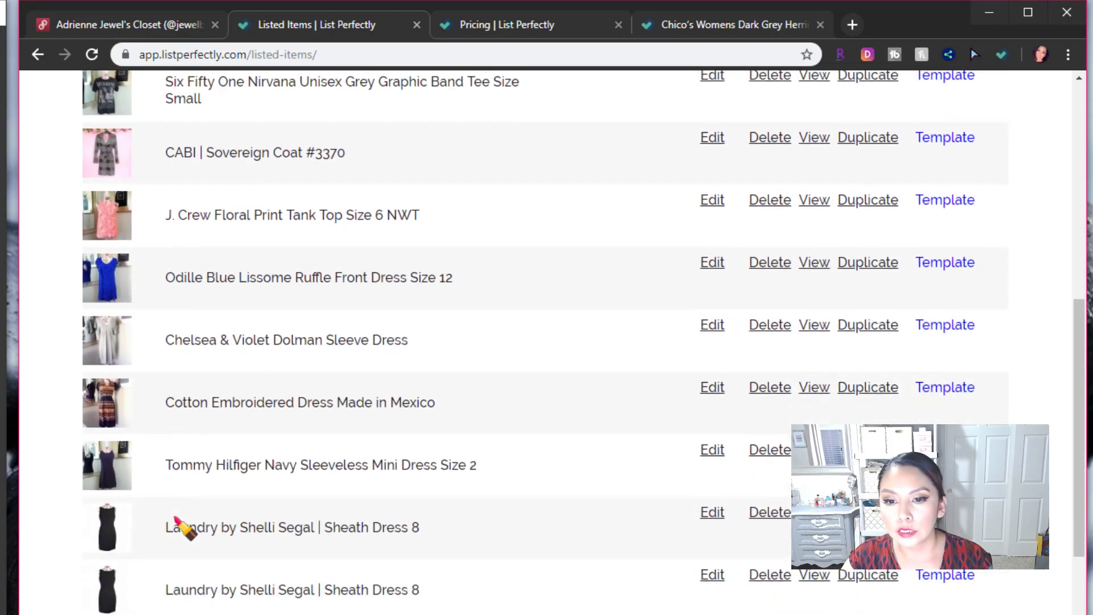
{"action": "scroll", "coordinate": [178, 520], "scroll_direction": "down", "scroll_amount": 5}
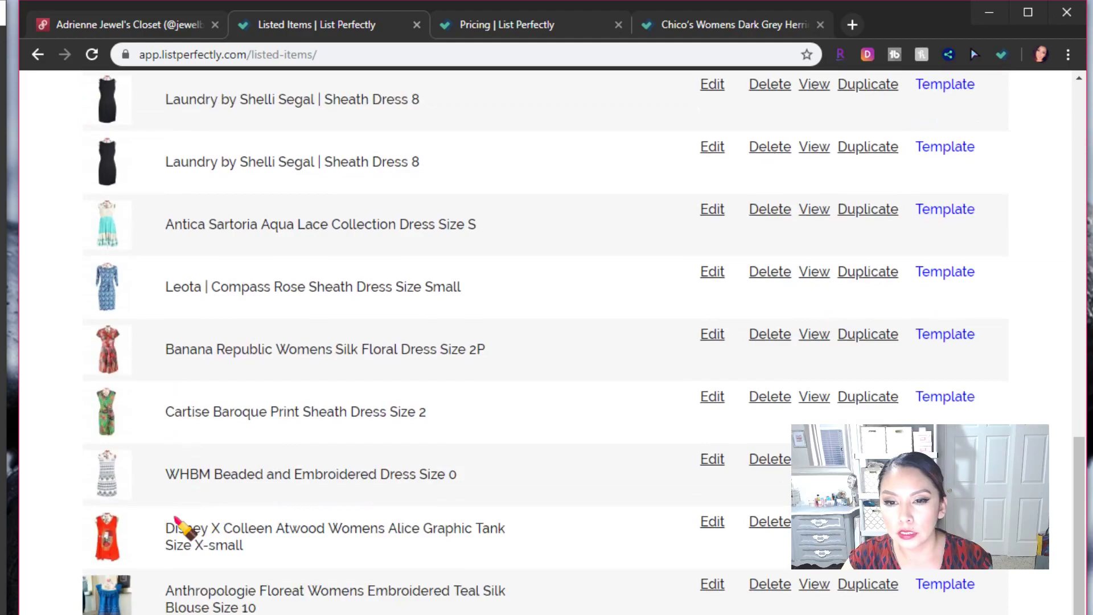
{"action": "scroll", "coordinate": [181, 525], "scroll_direction": "down", "scroll_amount": 4}
{"action": "scroll", "coordinate": [181, 525], "scroll_direction": "down", "scroll_amount": 1}
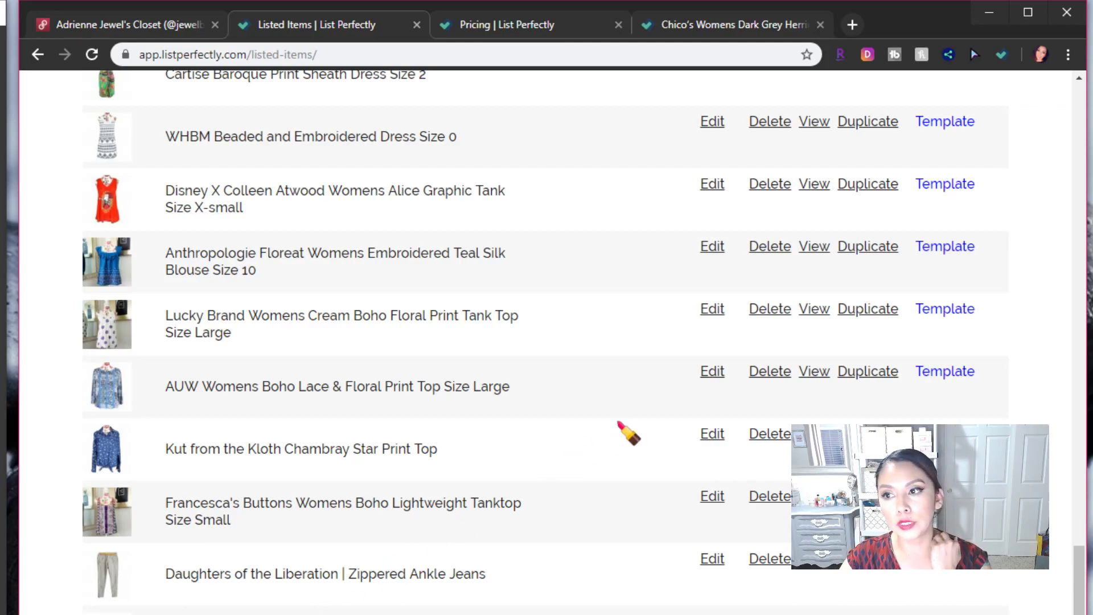
{"action": "left_click", "coordinate": [712, 372]}
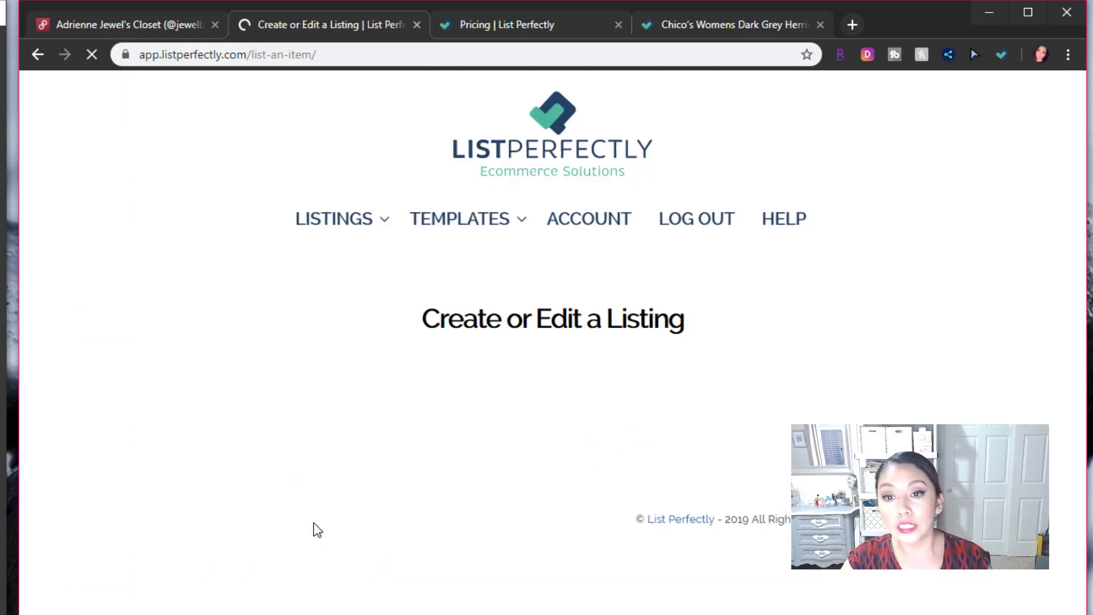
{"action": "scroll", "coordinate": [313, 528], "scroll_direction": "down", "scroll_amount": 10}
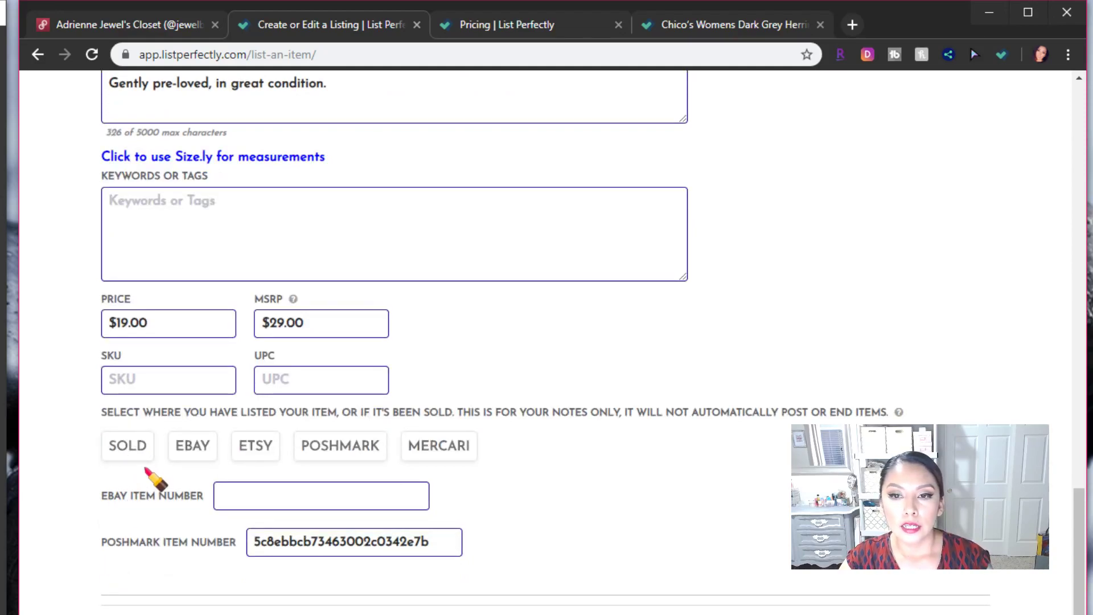
{"action": "left_click", "coordinate": [42, 55]}
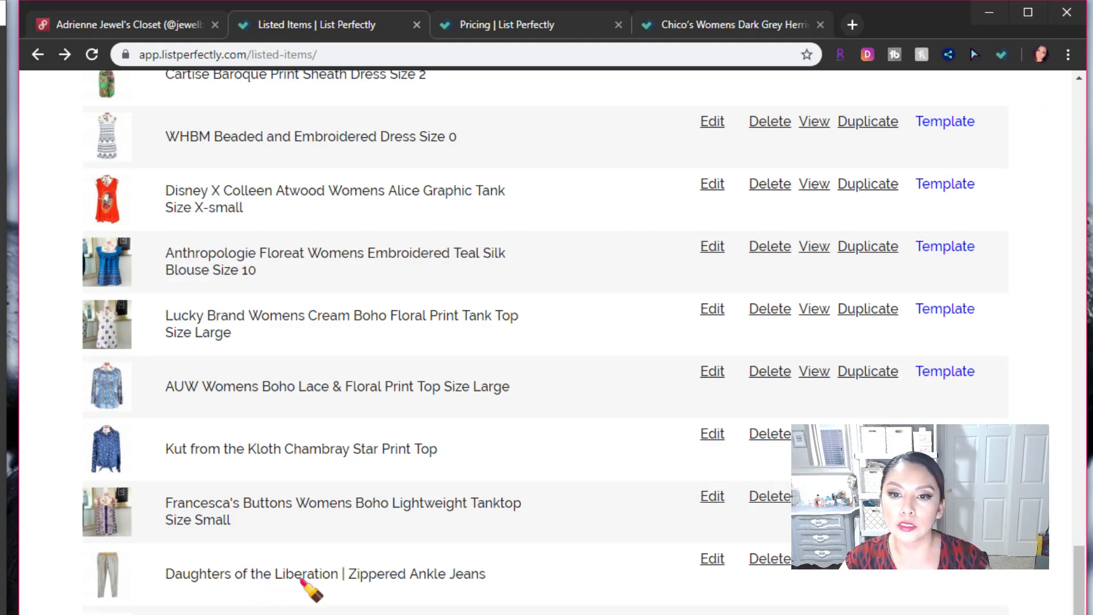
Look over the saved listings and check the Chico's items in the Poshmark closet before returning to List Perfectly
{"action": "scroll", "coordinate": [547, 342], "scroll_direction": "up", "scroll_amount": 10}
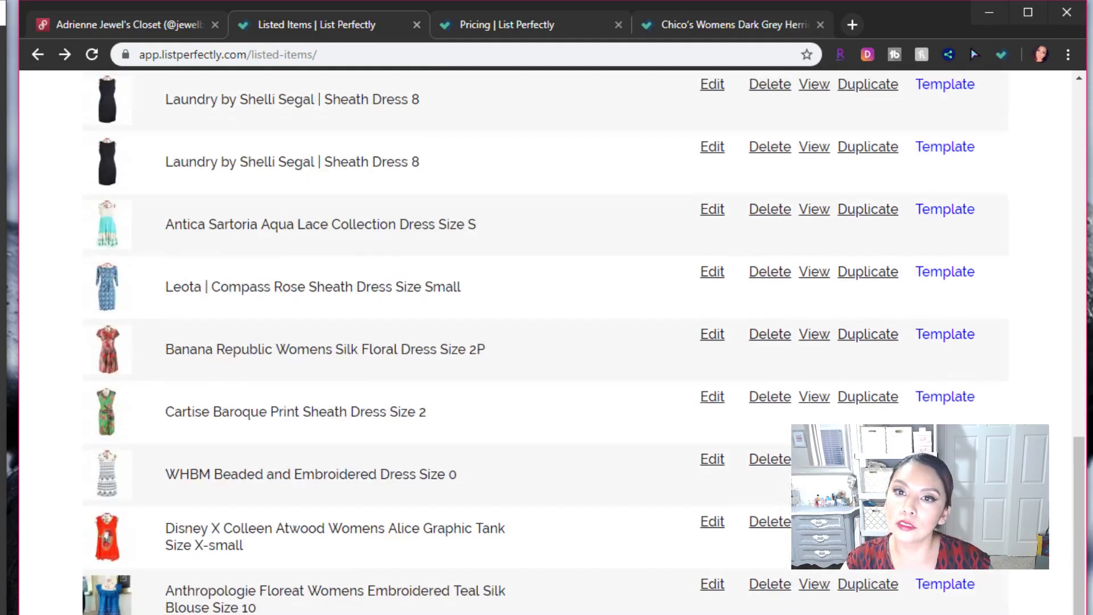
{"action": "scroll", "coordinate": [546, 342], "scroll_direction": "up", "scroll_amount": 6}
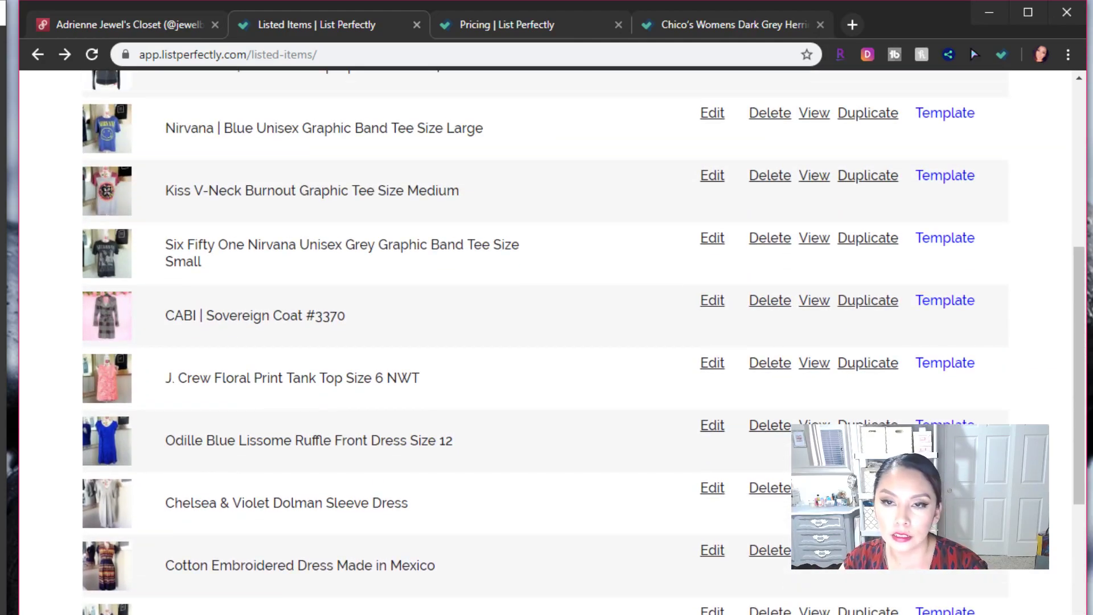
{"action": "scroll", "coordinate": [547, 342], "scroll_direction": "up", "scroll_amount": 6}
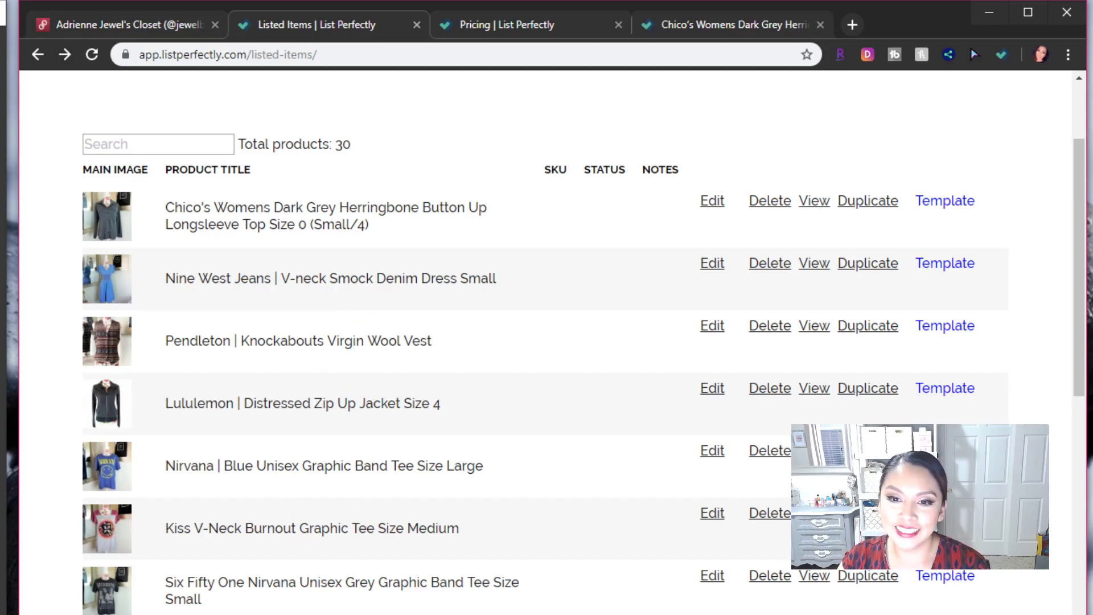
{"action": "scroll", "coordinate": [283, 496], "scroll_direction": "down", "scroll_amount": 3}
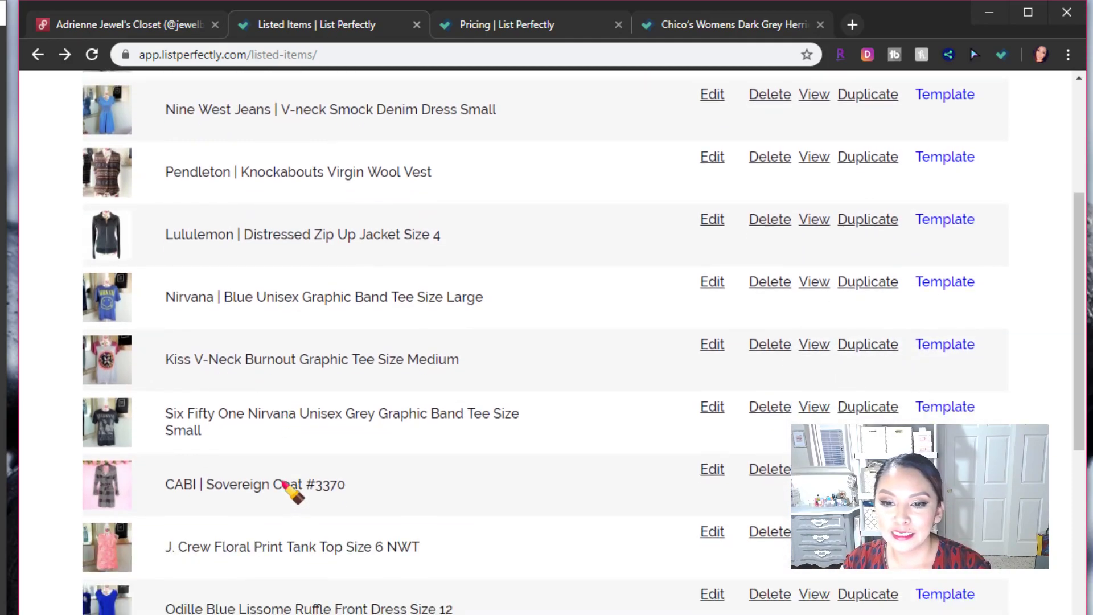
{"action": "scroll", "coordinate": [284, 496], "scroll_direction": "down", "scroll_amount": 4}
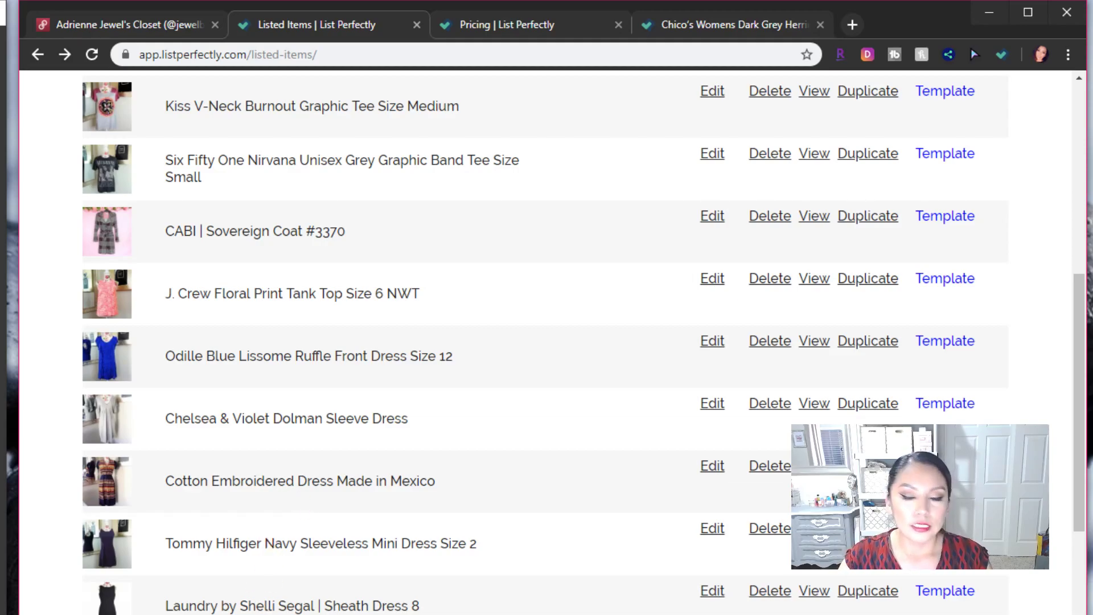
{"action": "scroll", "coordinate": [459, 478], "scroll_direction": "up", "scroll_amount": 10}
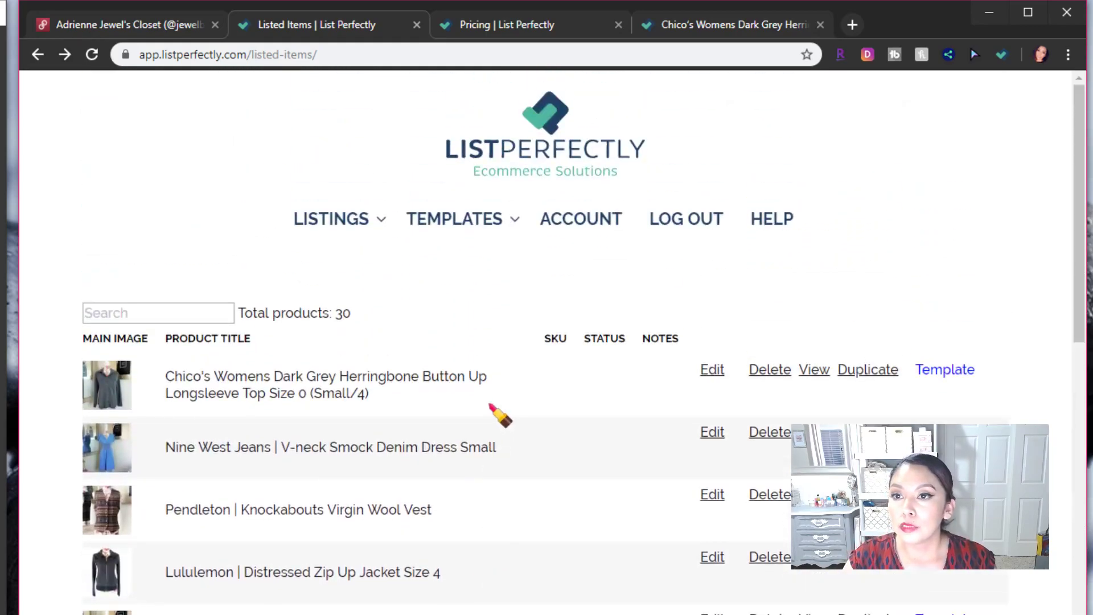
{"action": "left_click", "coordinate": [111, 20]}
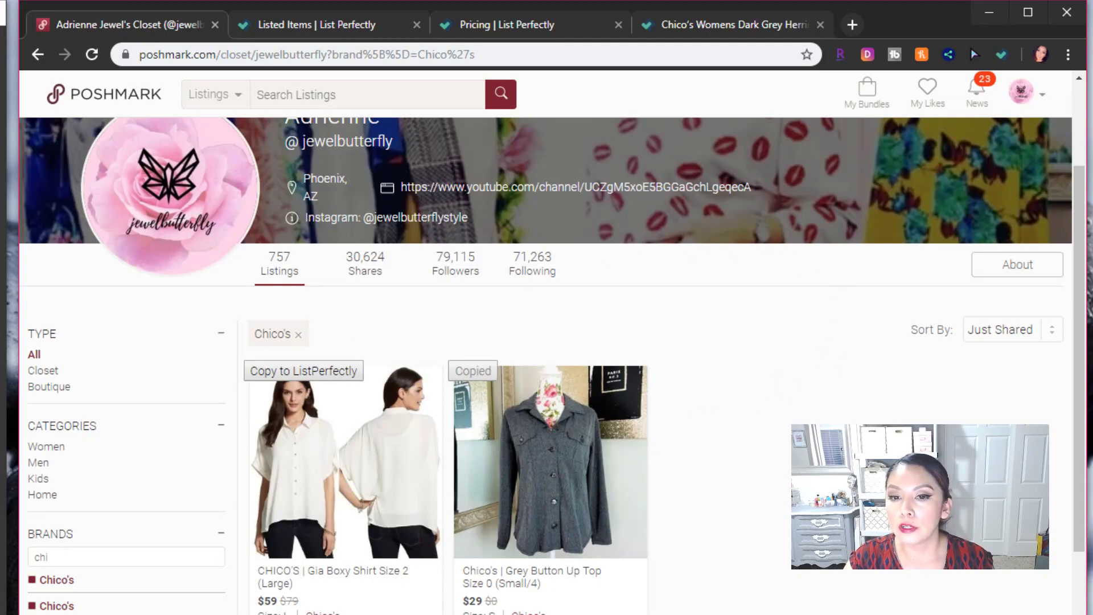
{"action": "left_click", "coordinate": [326, 23]}
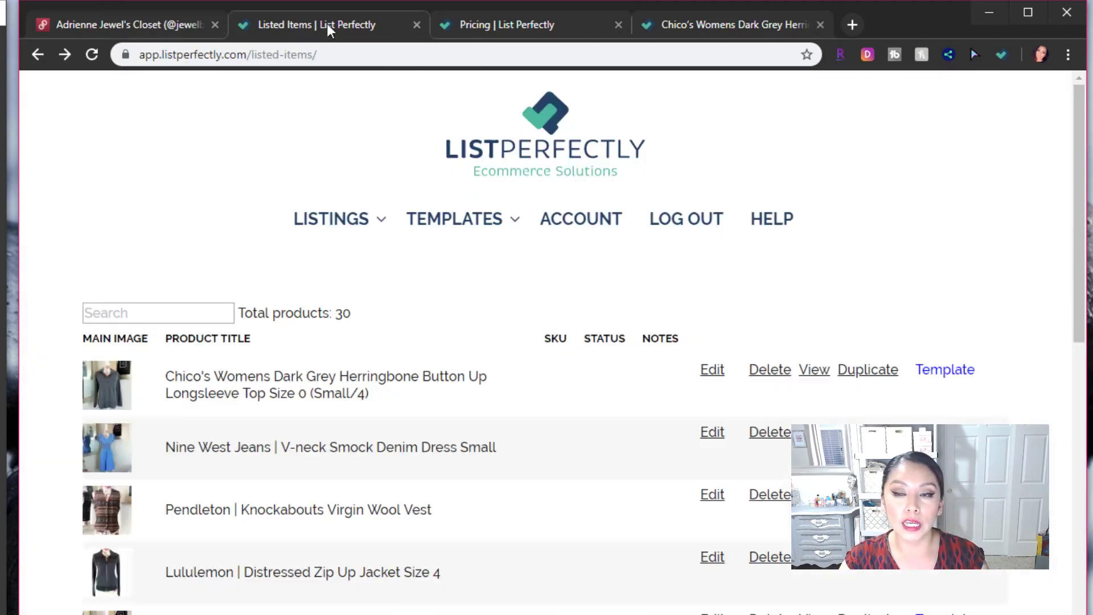
Start a new, blank listing in List Perfectly
{"action": "mouse_move", "coordinate": [367, 220]}
{"action": "left_click", "coordinate": [341, 276]}
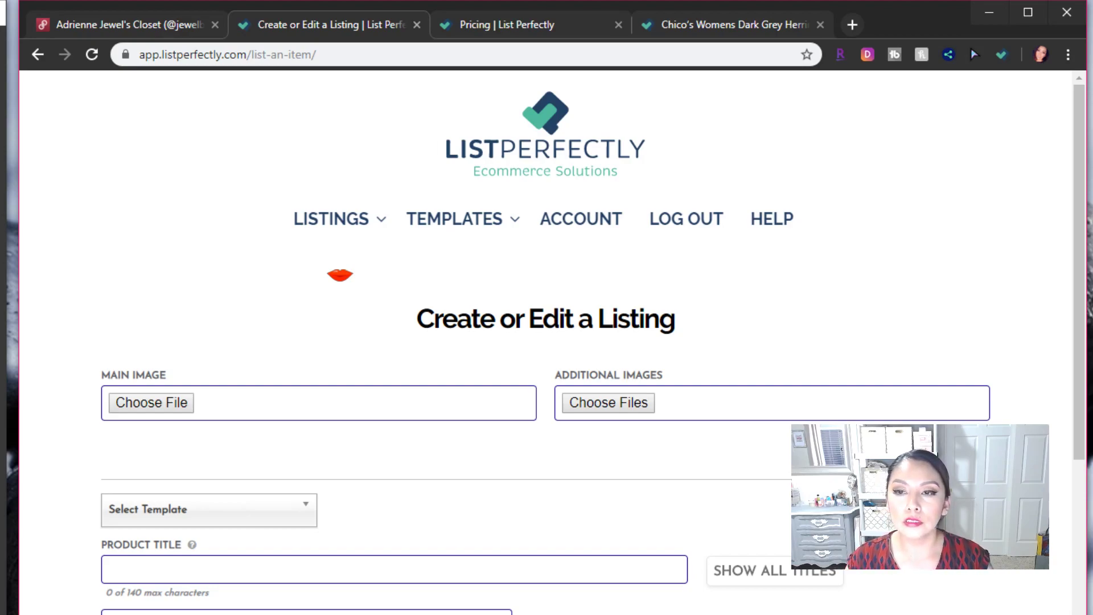
{"action": "left_click", "coordinate": [152, 415]}
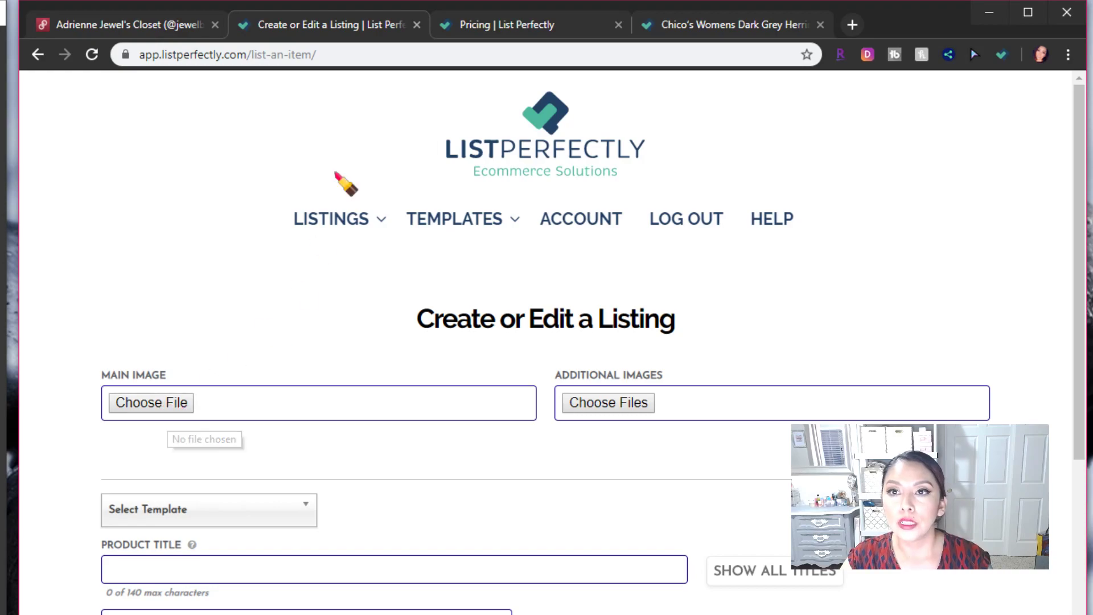
{"action": "mouse_move", "coordinate": [330, 222]}
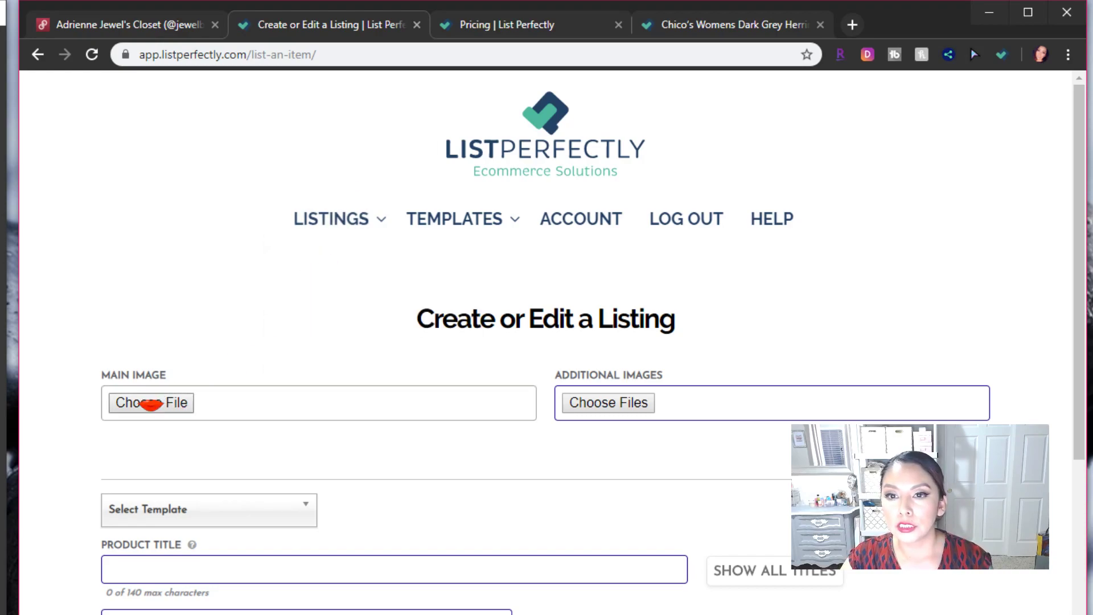
Set the new listing's main image to the GibsonLatimer4 photo from the Dropbox folder
{"action": "left_click", "coordinate": [149, 402]}
{"action": "scroll", "coordinate": [147, 262], "scroll_direction": "up", "scroll_amount": 3}
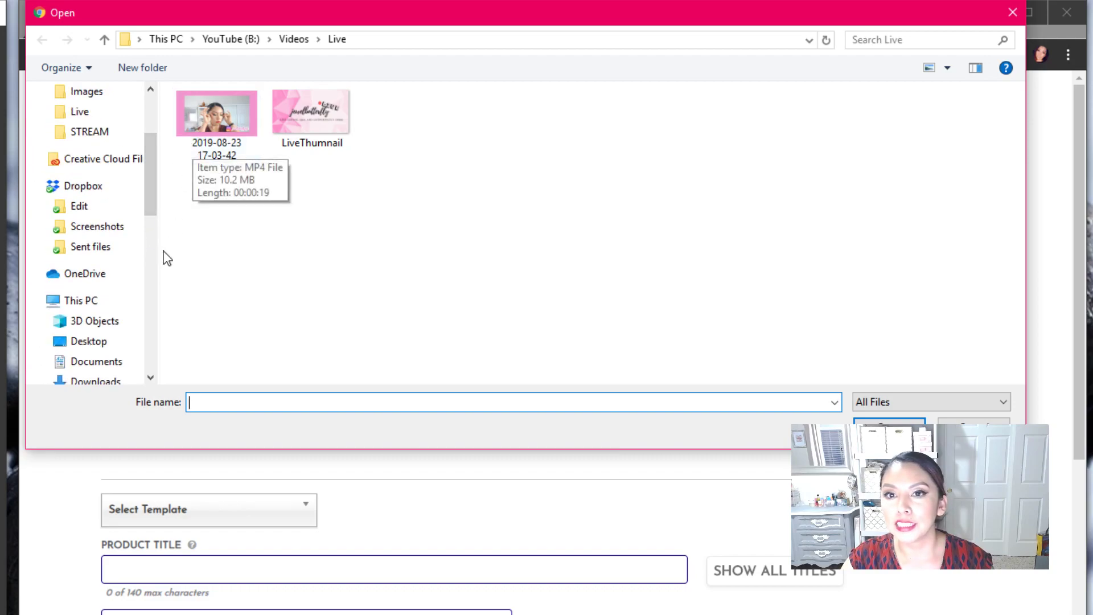
{"action": "left_click", "coordinate": [125, 191]}
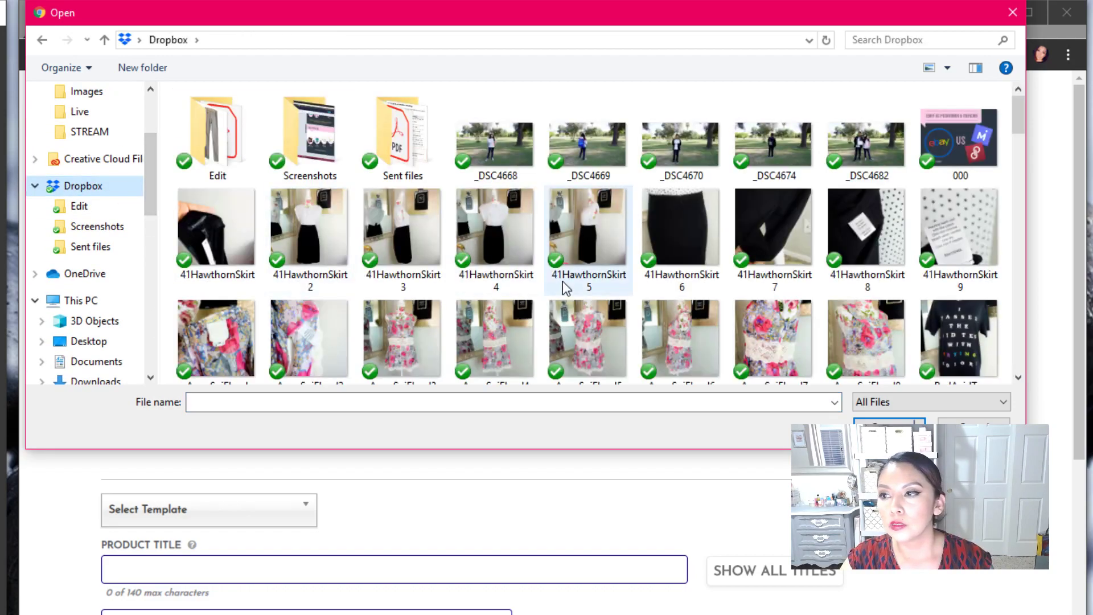
{"action": "scroll", "coordinate": [565, 281], "scroll_direction": "down", "scroll_amount": 10}
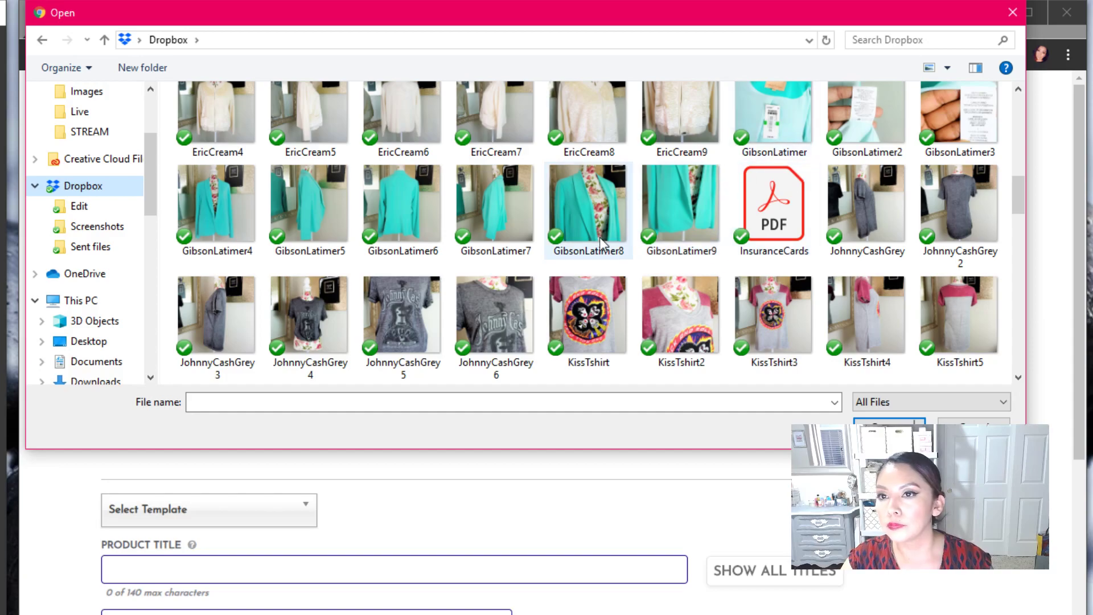
{"action": "left_click", "coordinate": [243, 234]}
{"action": "double_click", "coordinate": [244, 233]}
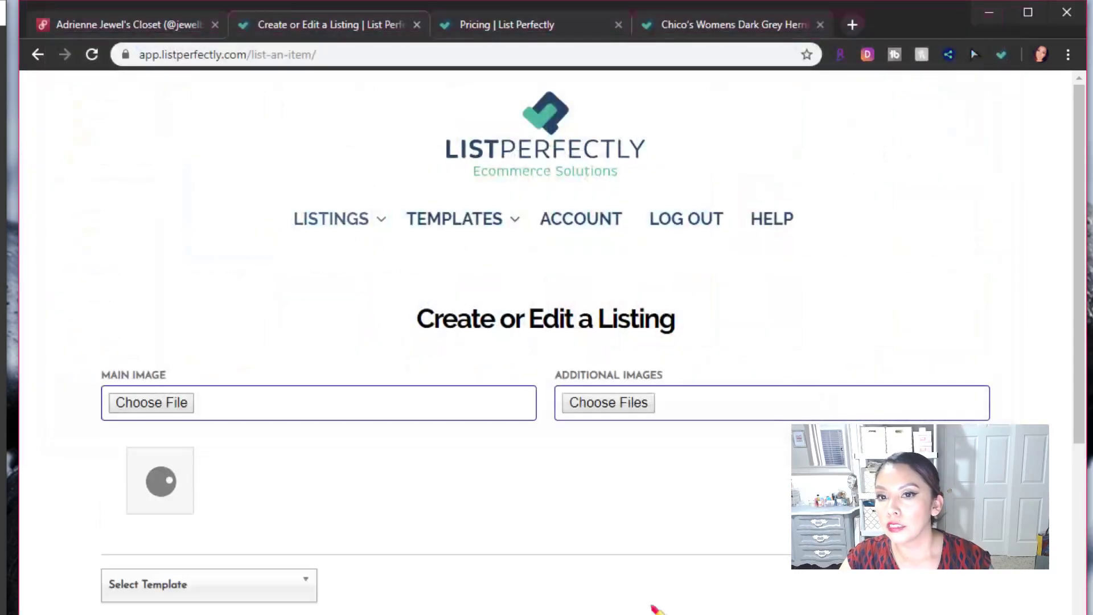
Add the GibsonLatimer photos from the Dropbox folder, except GibsonLatimer4, as the listing's additional images
{"action": "left_click", "coordinate": [607, 405]}
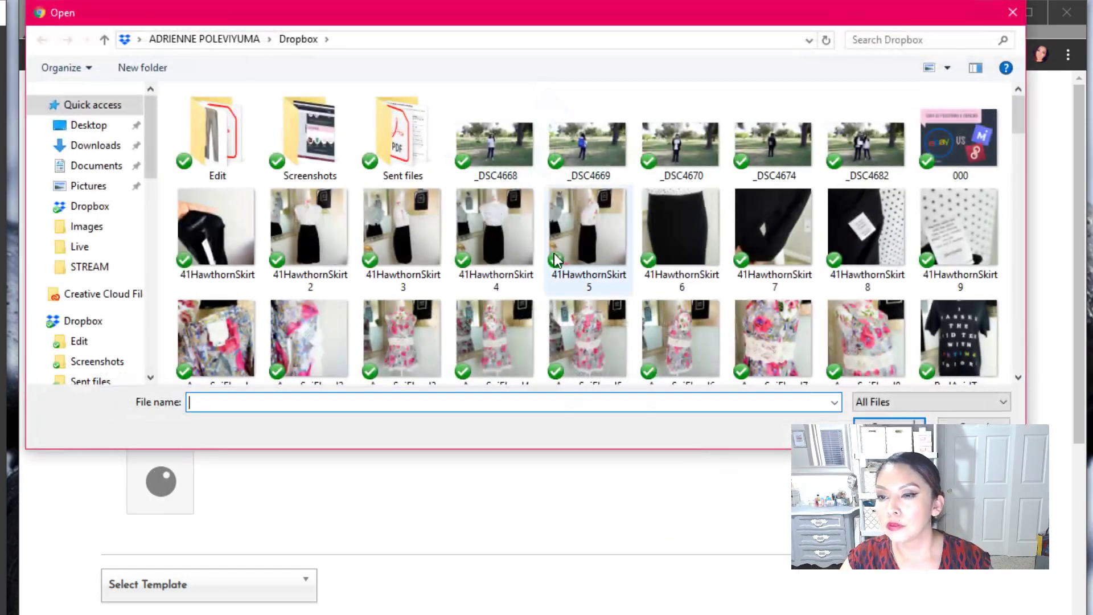
{"action": "scroll", "coordinate": [563, 228], "scroll_direction": "down", "scroll_amount": 12}
{"action": "scroll", "coordinate": [583, 259], "scroll_direction": "up", "scroll_amount": 3}
{"action": "left_click", "coordinate": [789, 152]}
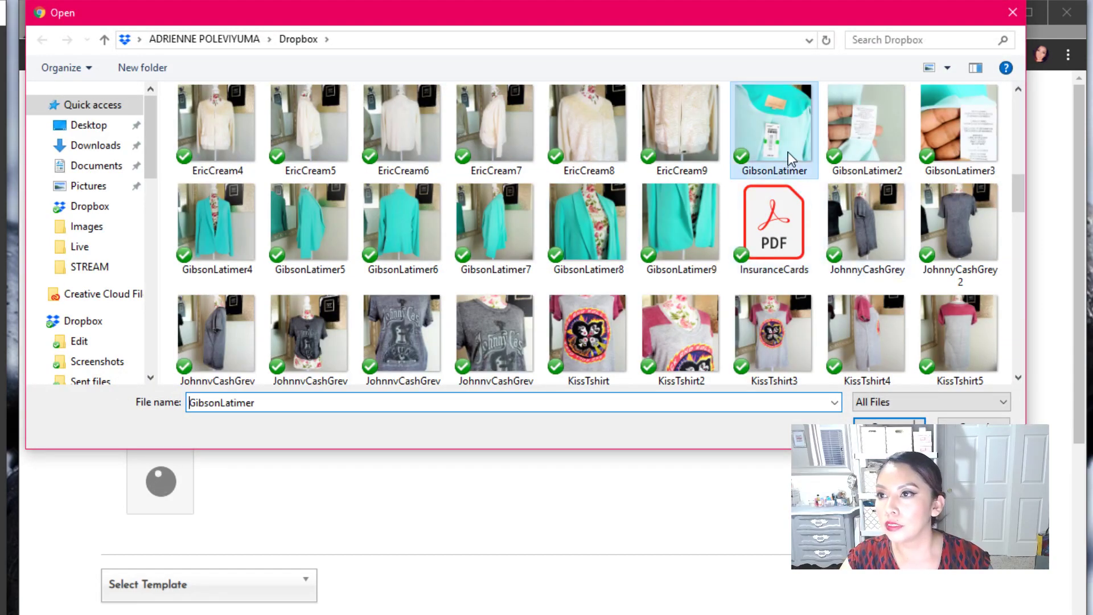
{"action": "left_click", "coordinate": [671, 233], "text": "shift"}
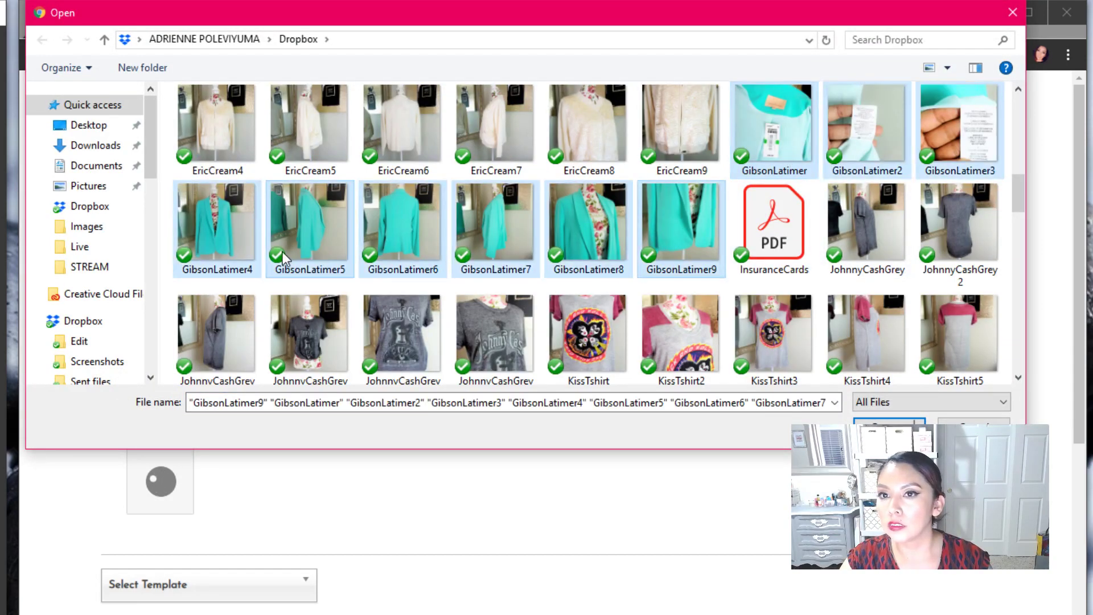
{"action": "left_click", "coordinate": [216, 228], "text": "ctrl"}
{"action": "left_click", "coordinate": [889, 427]}
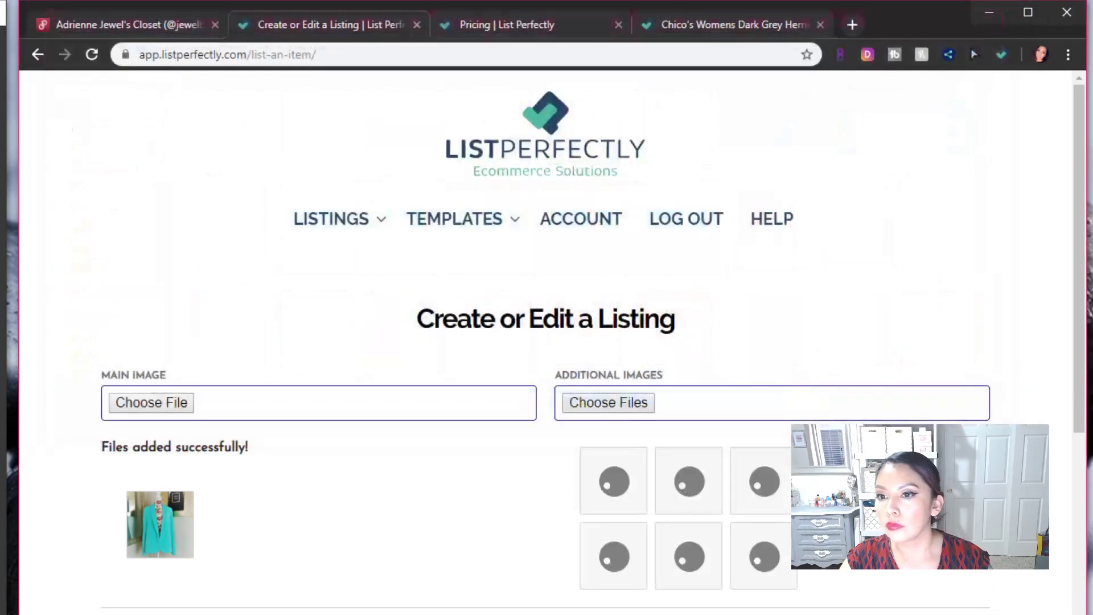
Enter the product title "Gibson Latimer Open Blazer Mint Green Size Large NWT" and cut the last two letters from the Poshmark title
{"action": "left_click", "coordinate": [273, 613]}
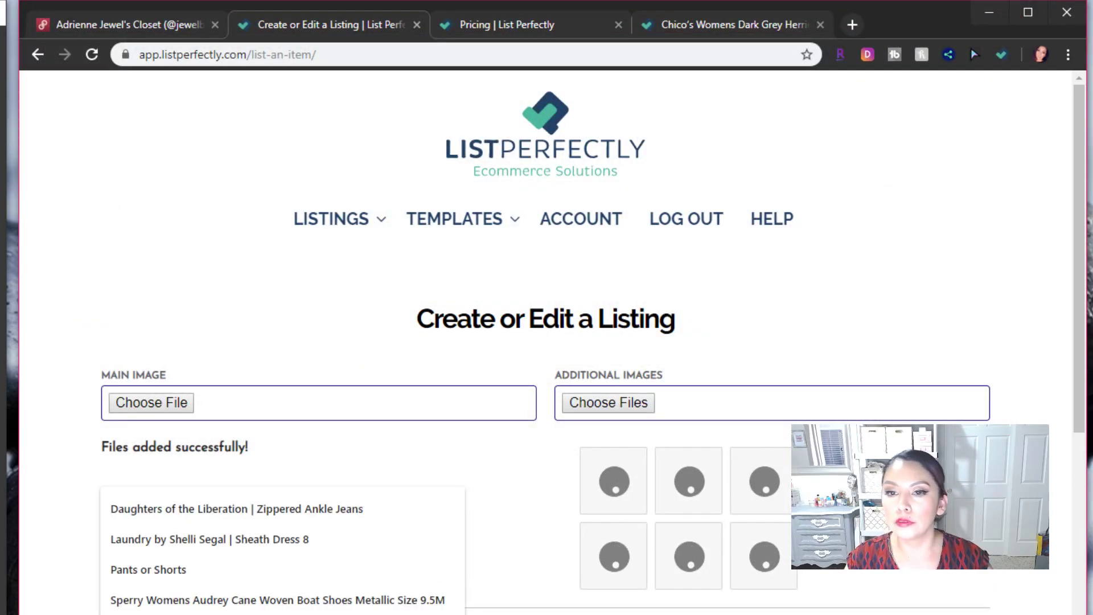
{"action": "type", "text": "G"}
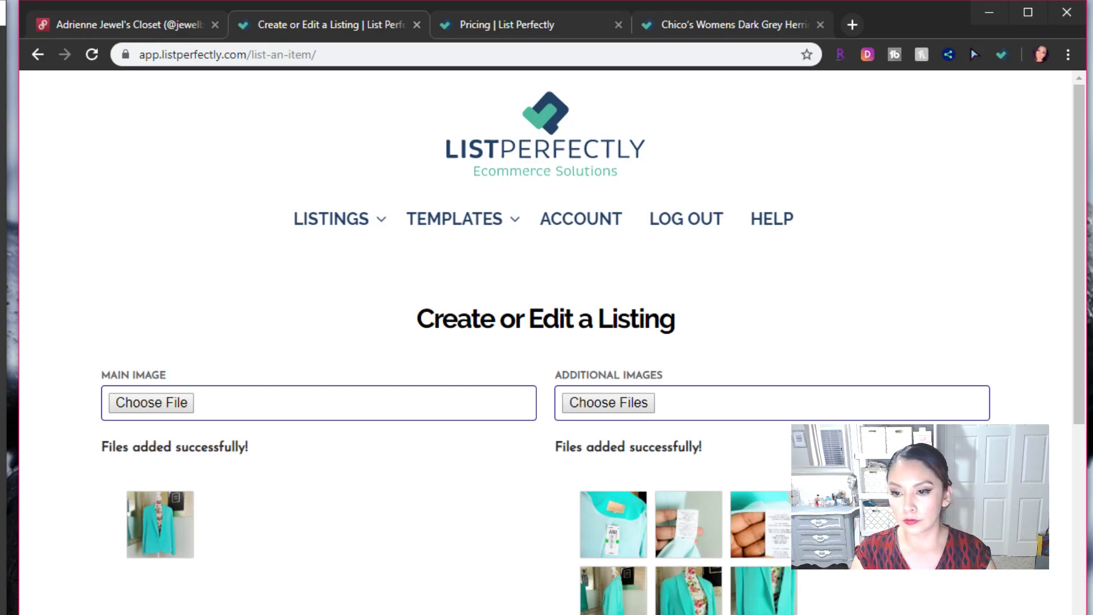
{"action": "scroll", "coordinate": [547, 342], "scroll_direction": "down", "scroll_amount": 5}
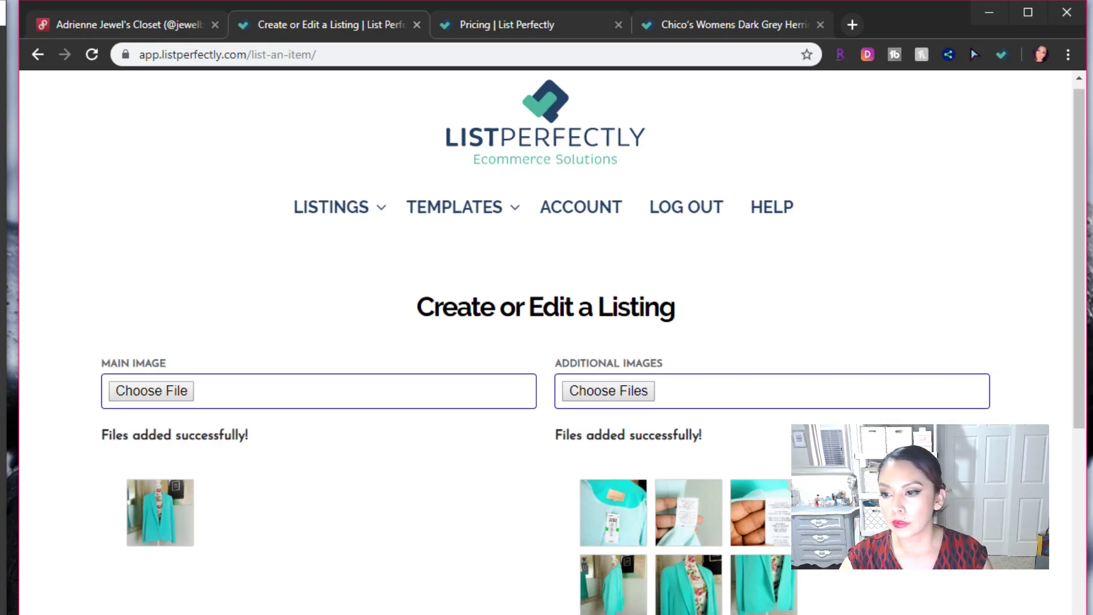
{"action": "left_click", "coordinate": [450, 538]}
{"action": "key", "text": "BackSpace"}
{"action": "key", "text": "BackSpace"}
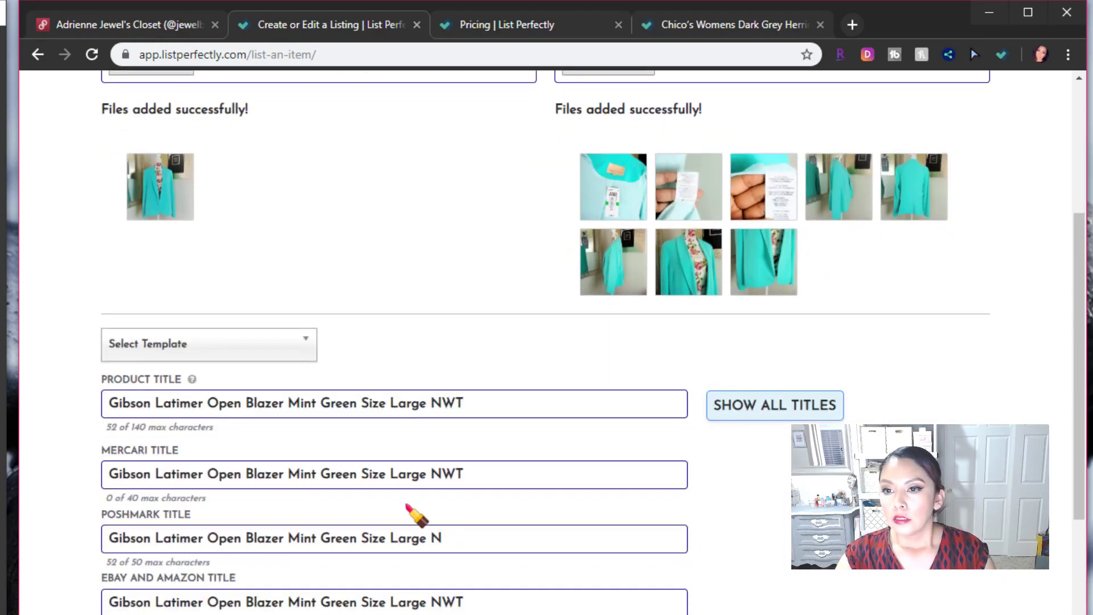
Shorten the Mercari title to "Gibson Latimer Open Blazer Mint Green"
{"action": "left_click", "coordinate": [416, 476]}
{"action": "key", "text": "BackSpace"}
{"action": "key", "text": "BackSpace"}
{"action": "key", "text": "BackSpace"}
{"action": "key", "text": "BackSpace"}
{"action": "key", "text": "BackSpace"}
{"action": "key", "text": "BackSpace"}
{"action": "key", "text": "BackSpace"}
{"action": "key", "text": "BackSpace"}
{"action": "key", "text": "BackSpace"}
{"action": "key", "text": "BackSpace"}
{"action": "key", "text": "BackSpace"}
{"action": "key", "text": "BackSpace"}
{"action": "key", "text": "BackSpace"}
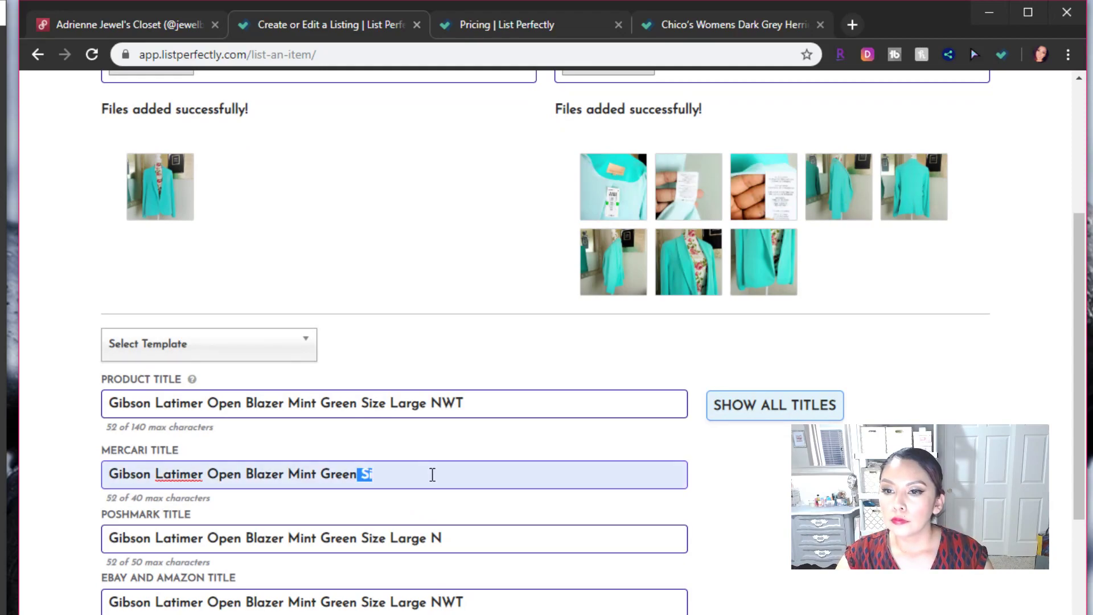
{"action": "key", "text": "BackSpace"}
{"action": "key", "text": "BackSpace"}
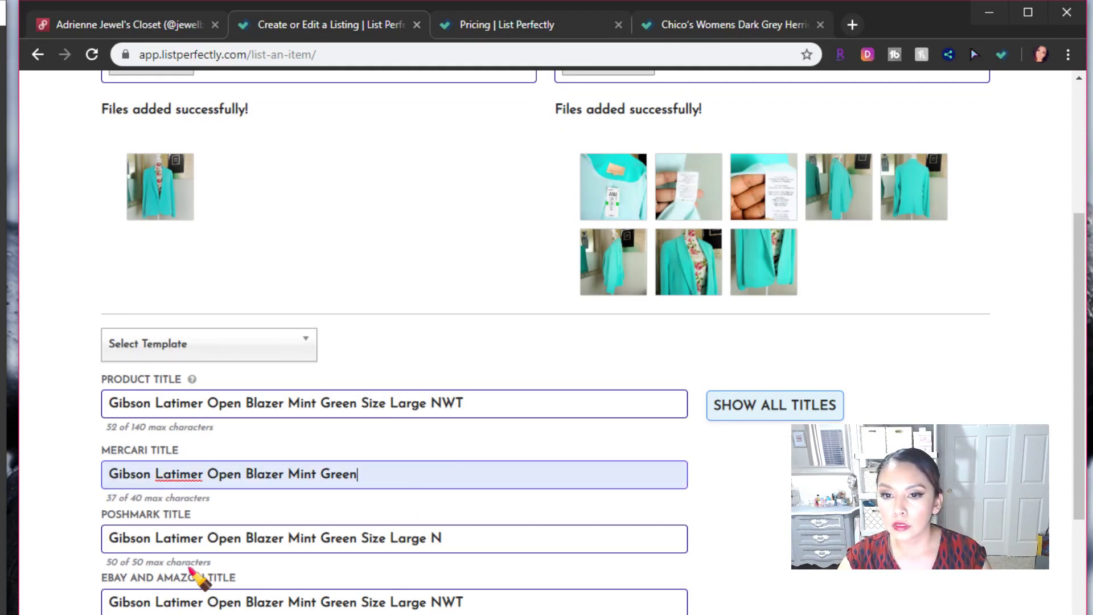
Remove the leftover N so the Poshmark title reads "Gibson Latimer Open Blazer Mint Green Size Large"
{"action": "left_click", "coordinate": [449, 539]}
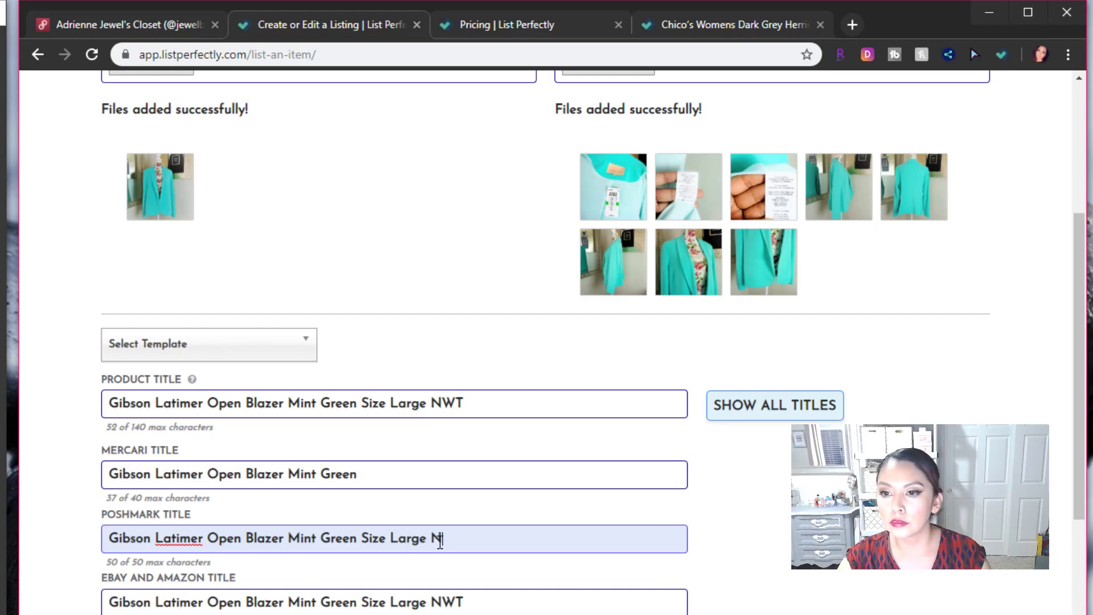
{"action": "key", "text": "BackSpace"}
{"action": "key", "text": "BackSpace"}
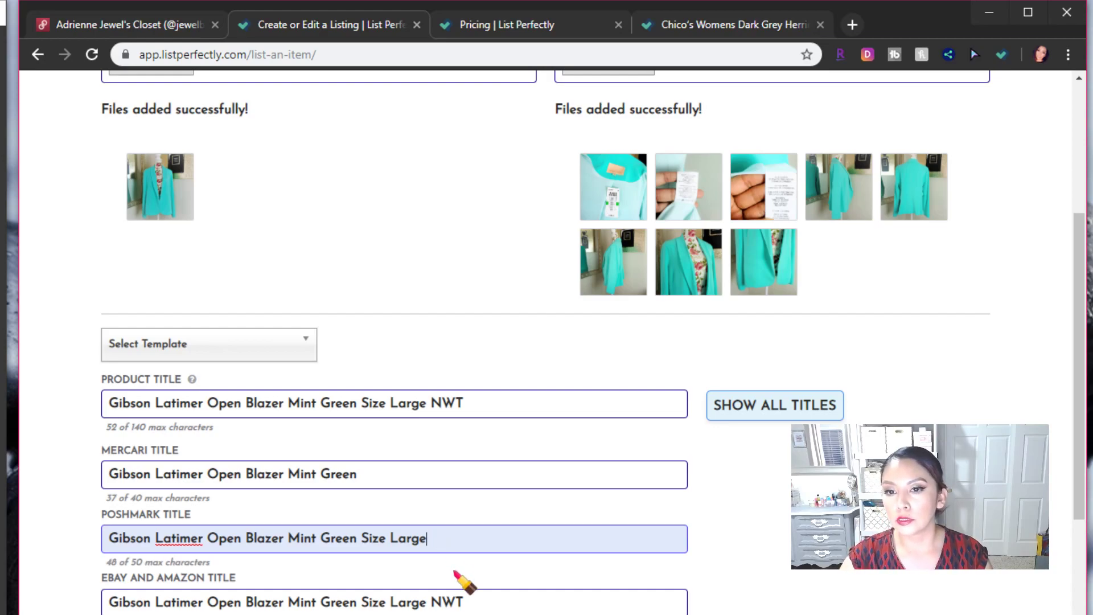
Enter Gibson Latimer as the brand and Green as the color shade
{"action": "scroll", "coordinate": [535, 607], "scroll_direction": "down", "scroll_amount": 1}
{"action": "scroll", "coordinate": [550, 608], "scroll_direction": "down", "scroll_amount": 2}
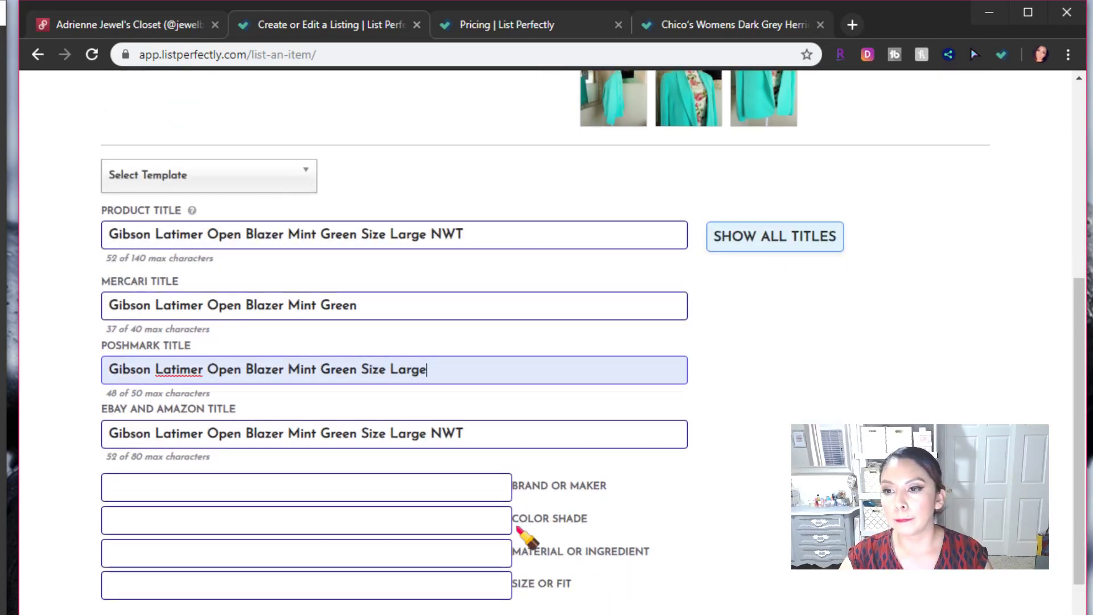
{"action": "left_click", "coordinate": [441, 489]}
{"action": "type", "text": "Gibson "}
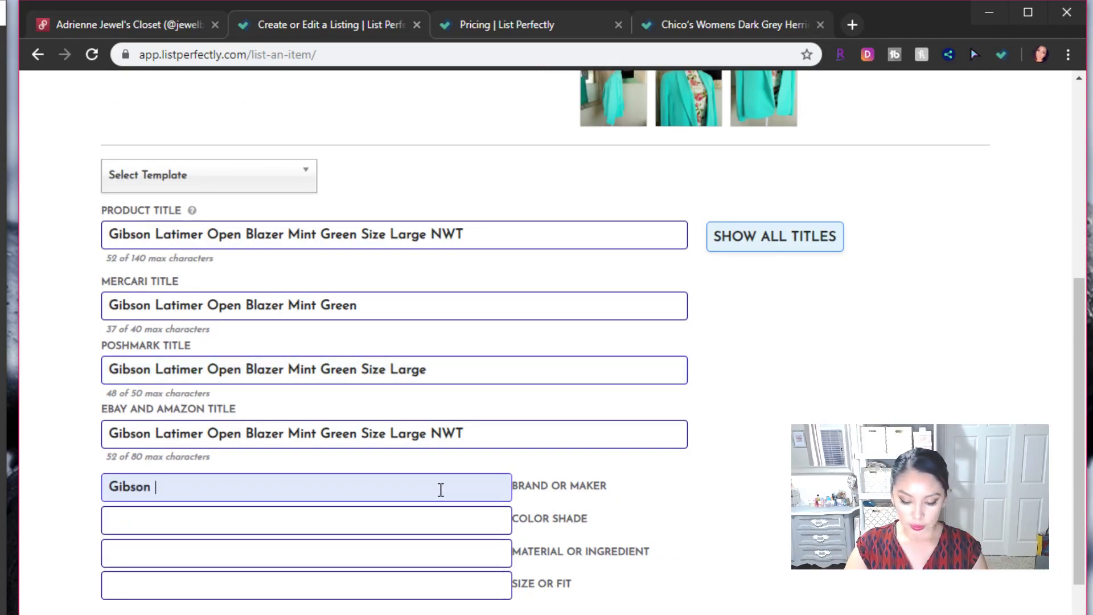
{"action": "type", "text": "Latimer"}
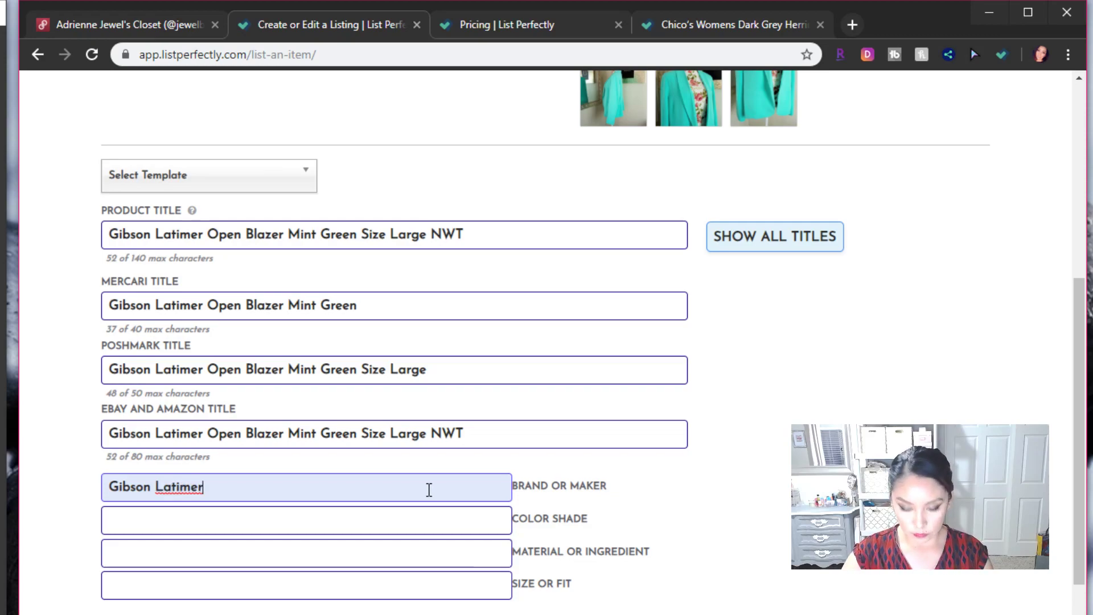
{"action": "left_click", "coordinate": [392, 524]}
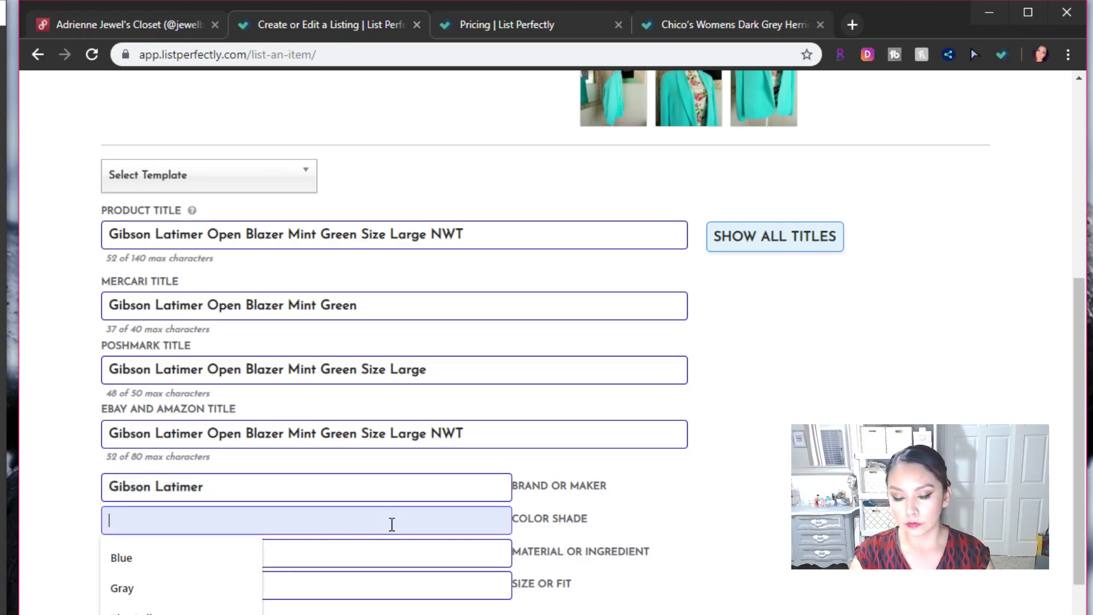
{"action": "type", "text": "Green"}
{"action": "key", "text": "Tab"}
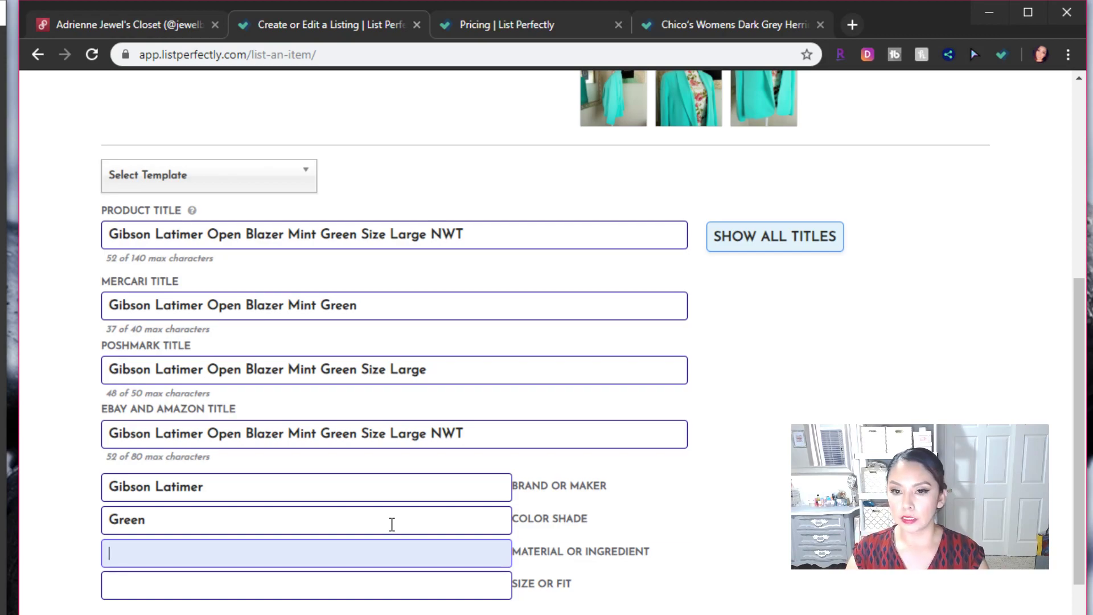
Set the material to Polyester Blend and the size to L
{"action": "type", "text": "Polyest"}
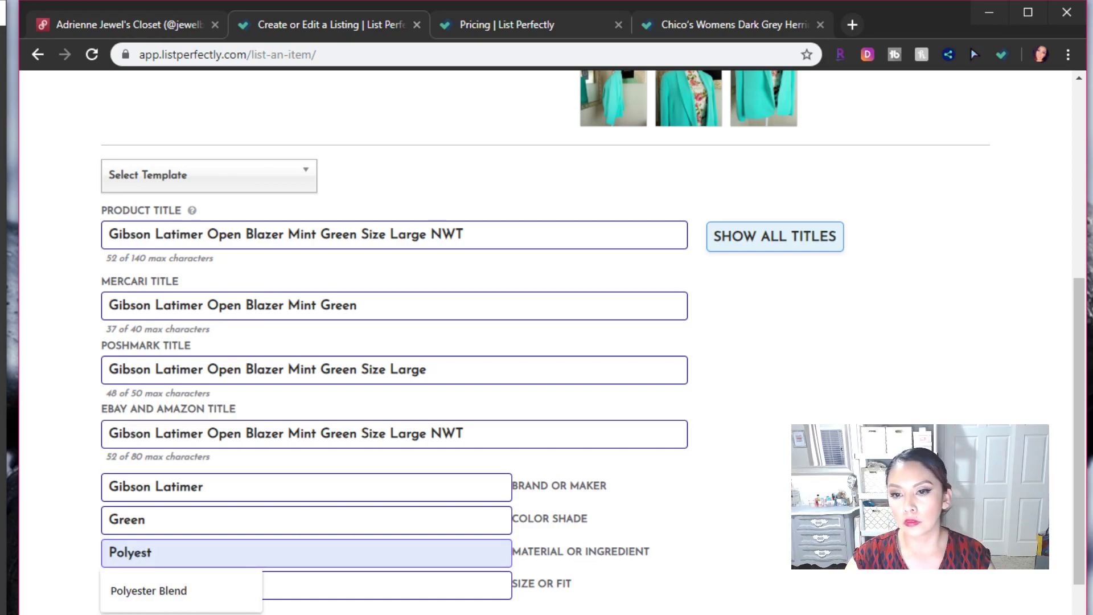
{"action": "key", "text": "Tab"}
{"action": "left_click", "coordinate": [203, 561]}
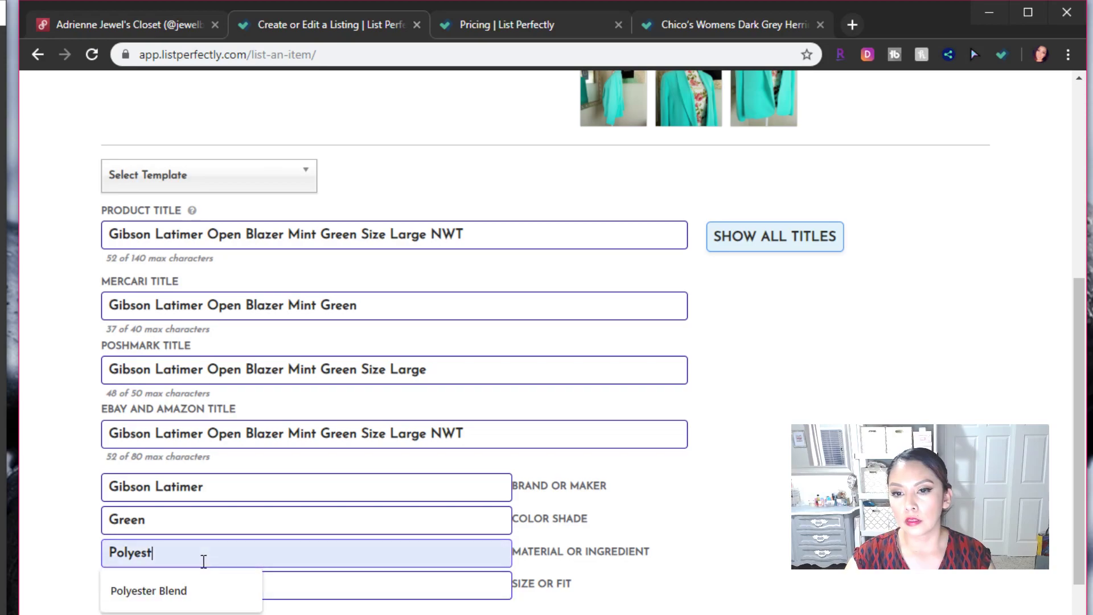
{"action": "left_click", "coordinate": [206, 590]}
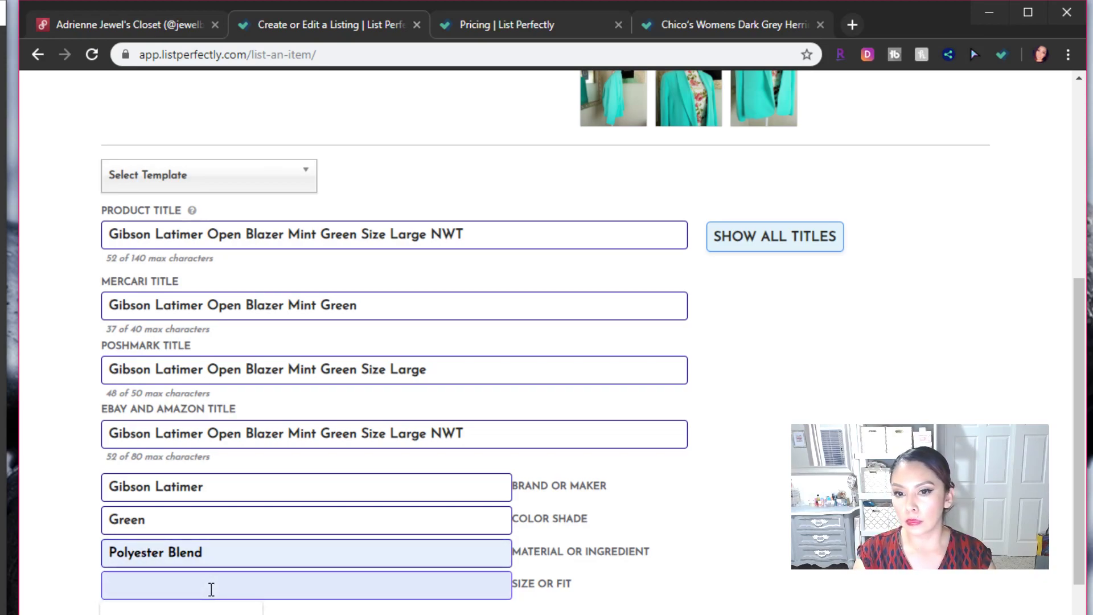
{"action": "type", "text": "L"}
{"action": "key", "text": "Tab"}
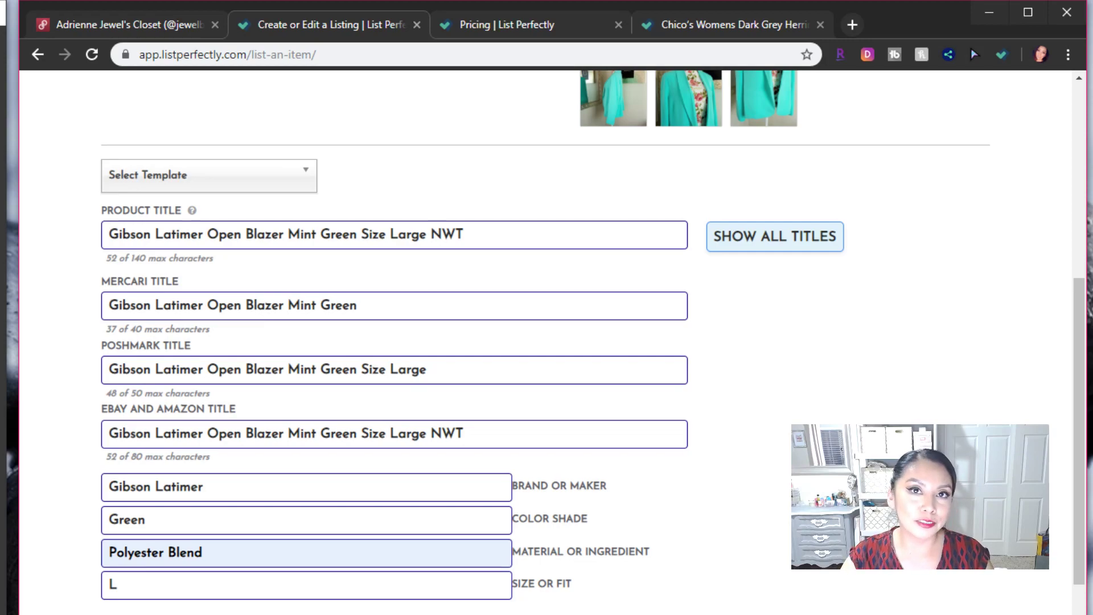
Enter the keywords "gibsonlatimer blazer jewelbutterfly" for the listing
{"action": "scroll", "coordinate": [546, 342], "scroll_direction": "down", "scroll_amount": 3}
{"action": "left_click", "coordinate": [277, 611]}
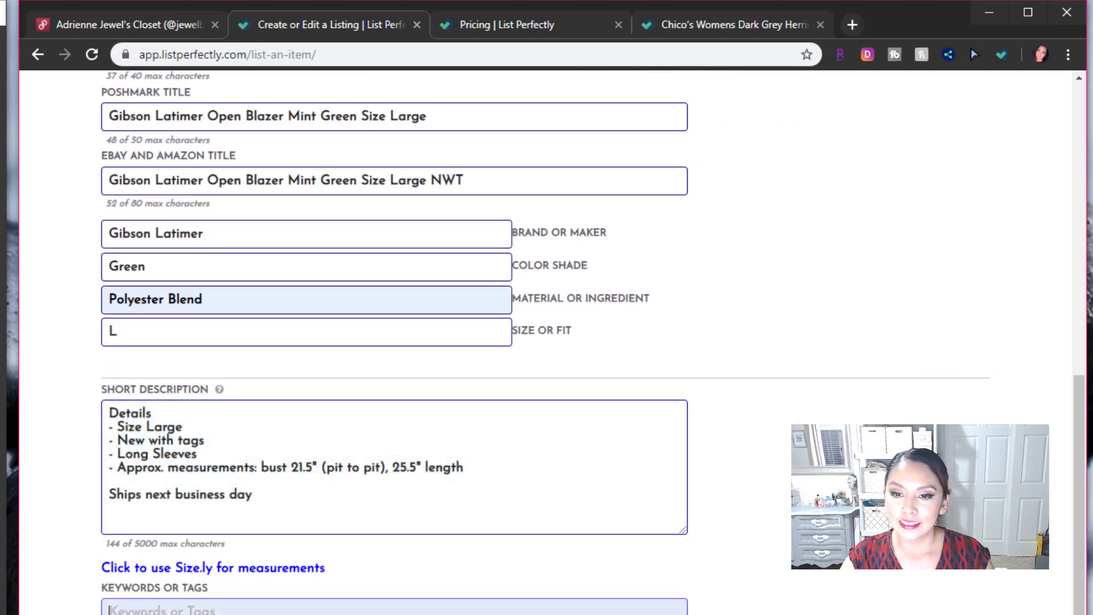
{"action": "type", "text": "gibson l"}
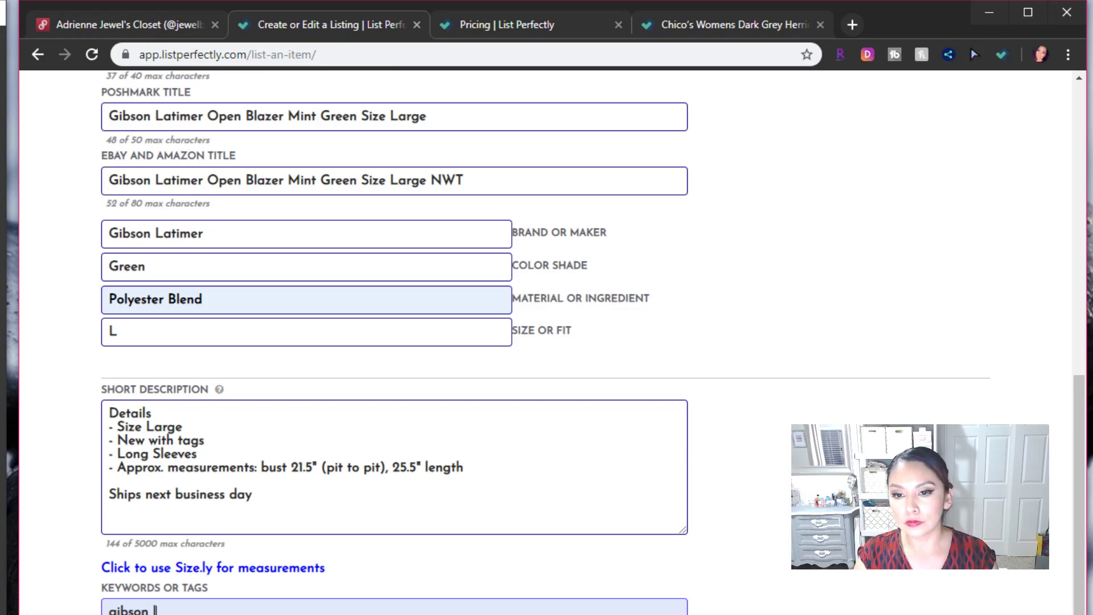
{"action": "key", "text": "BackSpace"}
{"action": "type", "text": "latimer"}
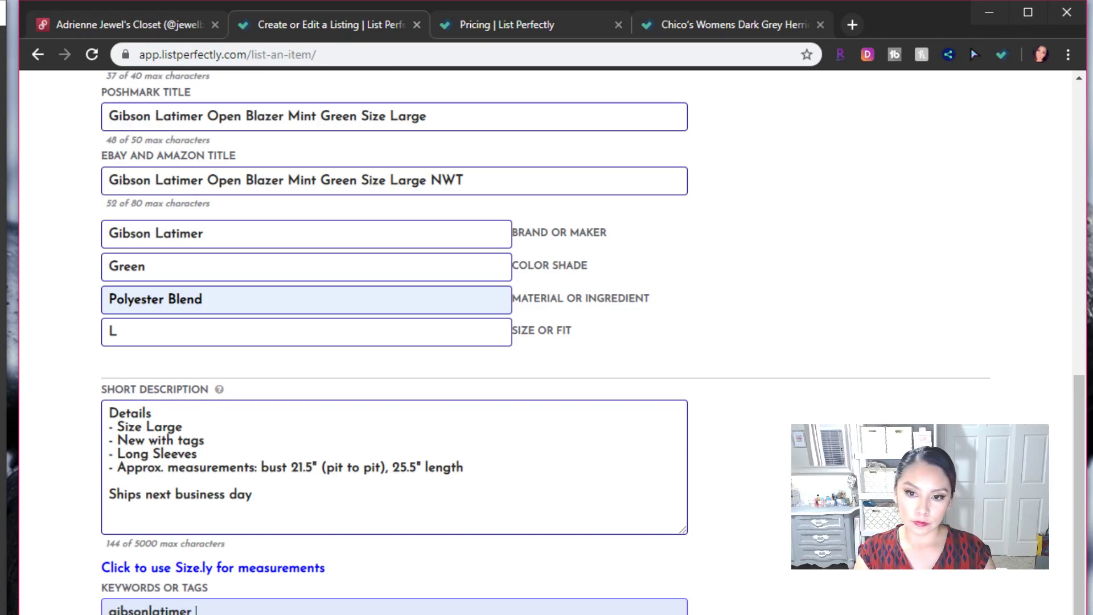
{"action": "type", "text": " blaz"}
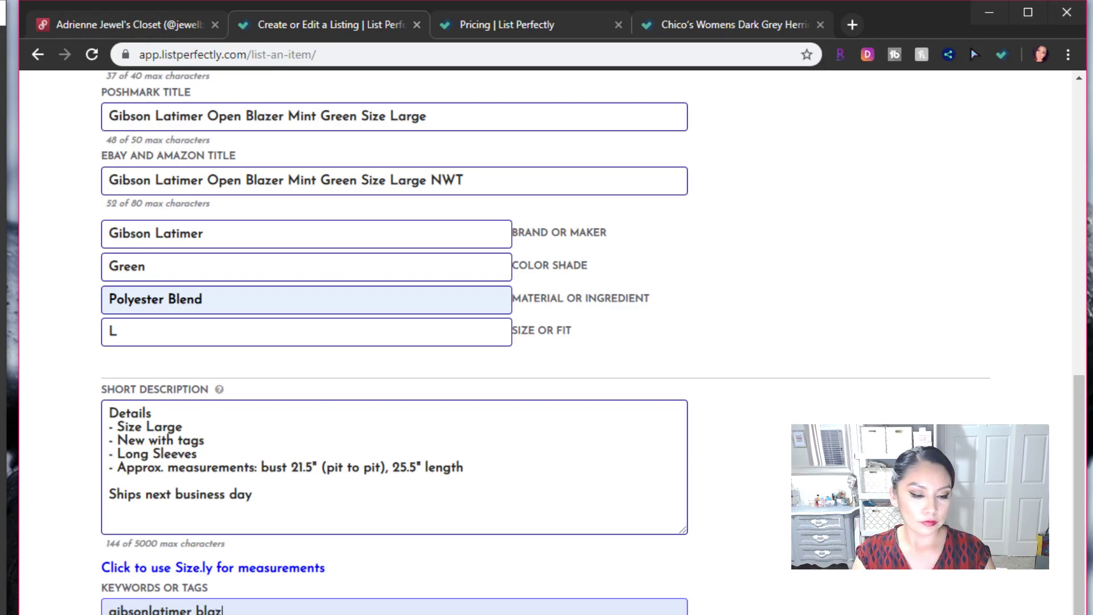
{"action": "type", "text": "er"}
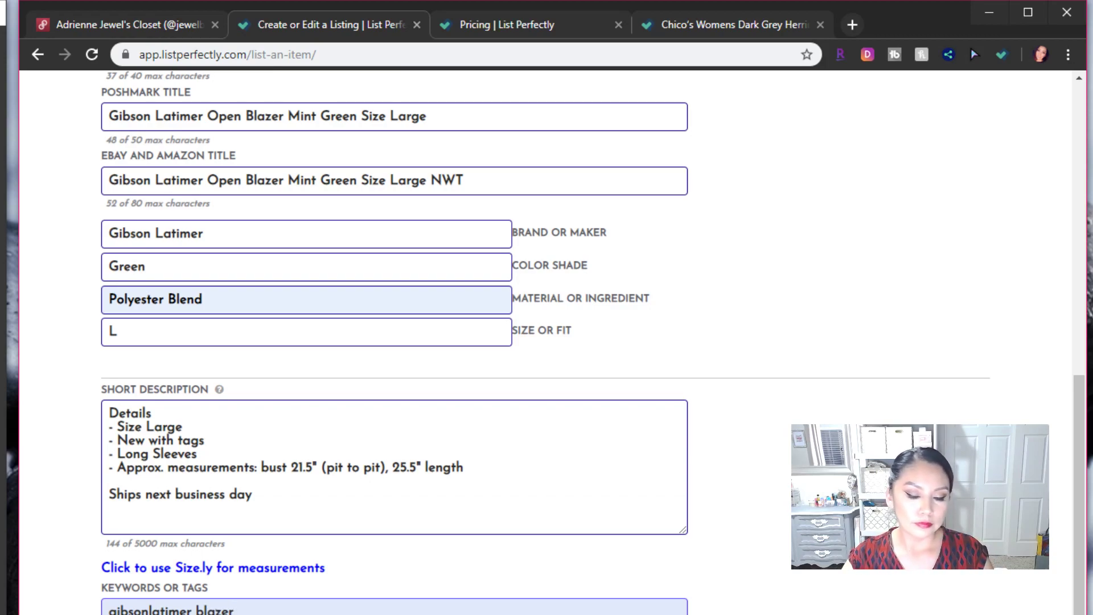
{"action": "type", "text": " jewelbutterfly"}
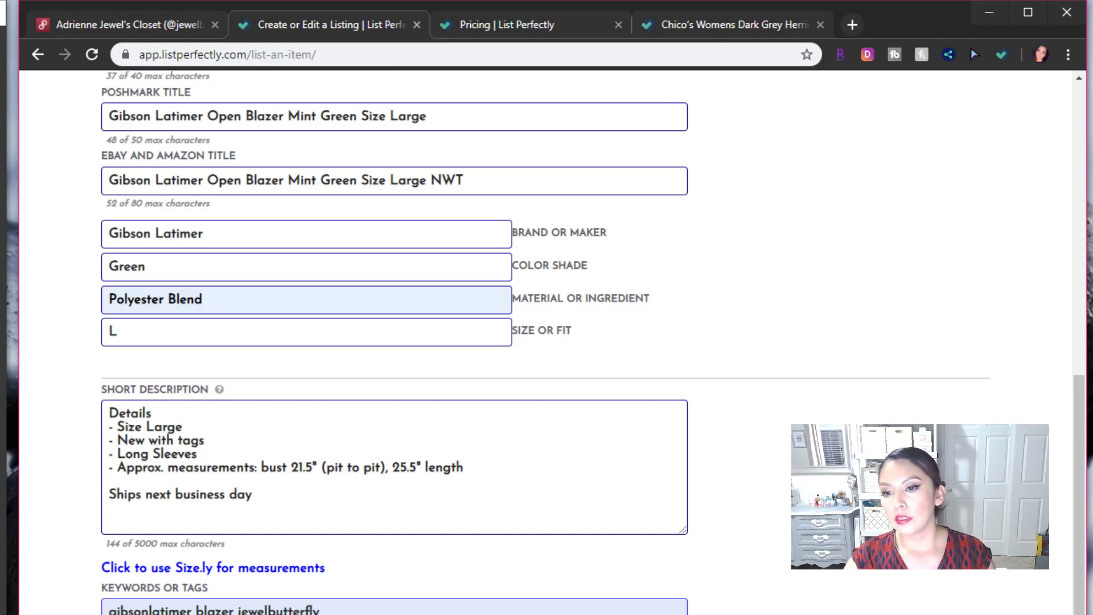
Set the listing's price to $45.00 and its MSRP to $89.00
{"action": "key", "text": "Tab"}
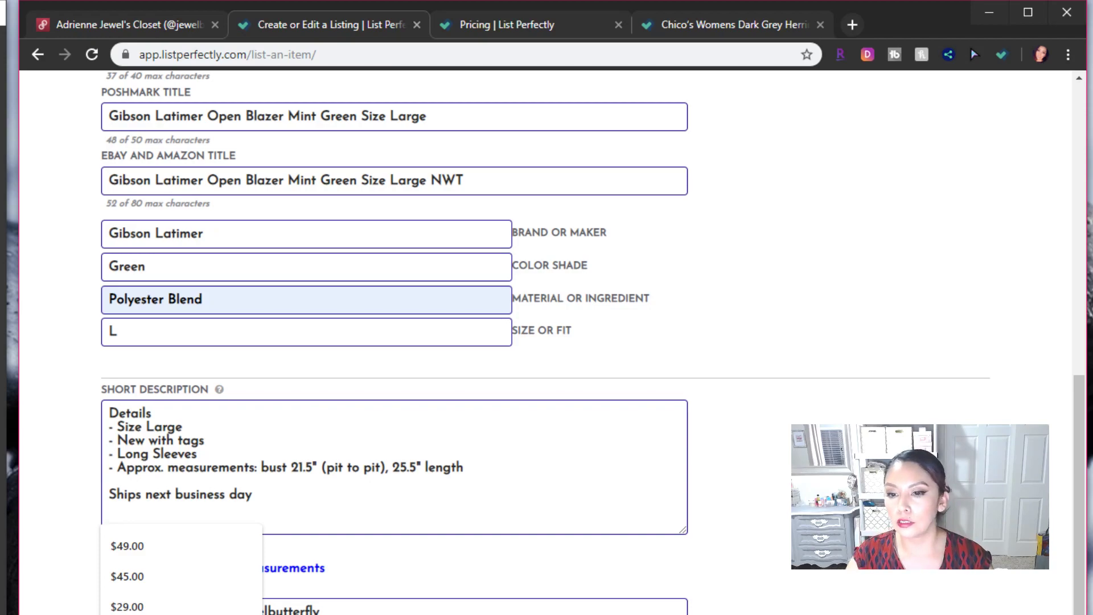
{"action": "key", "text": "Tab"}
{"action": "key", "text": "Tab"}
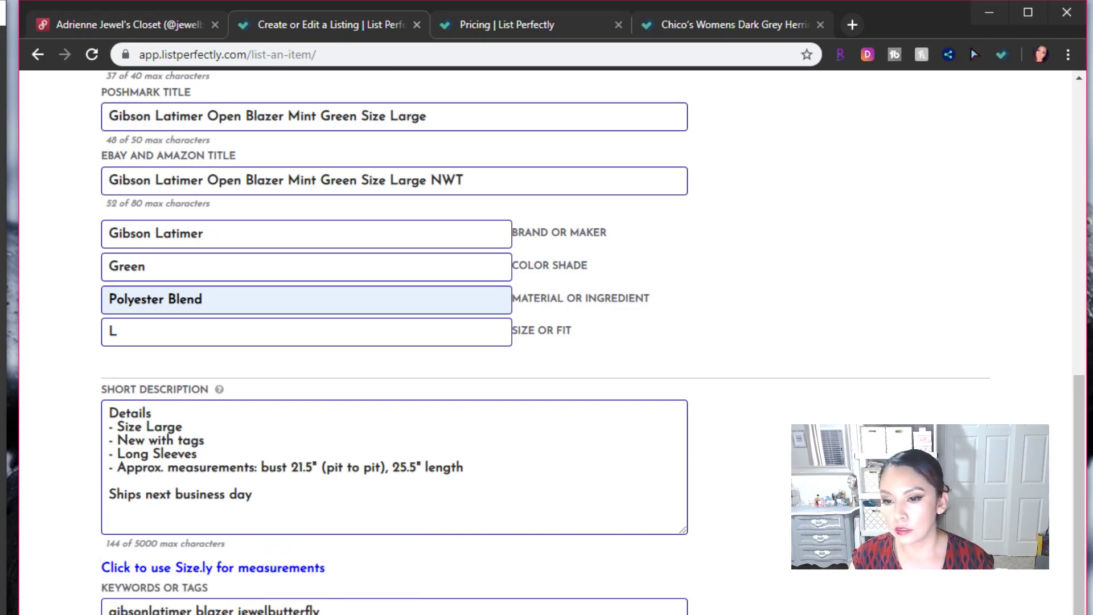
{"action": "key", "text": "Tab"}
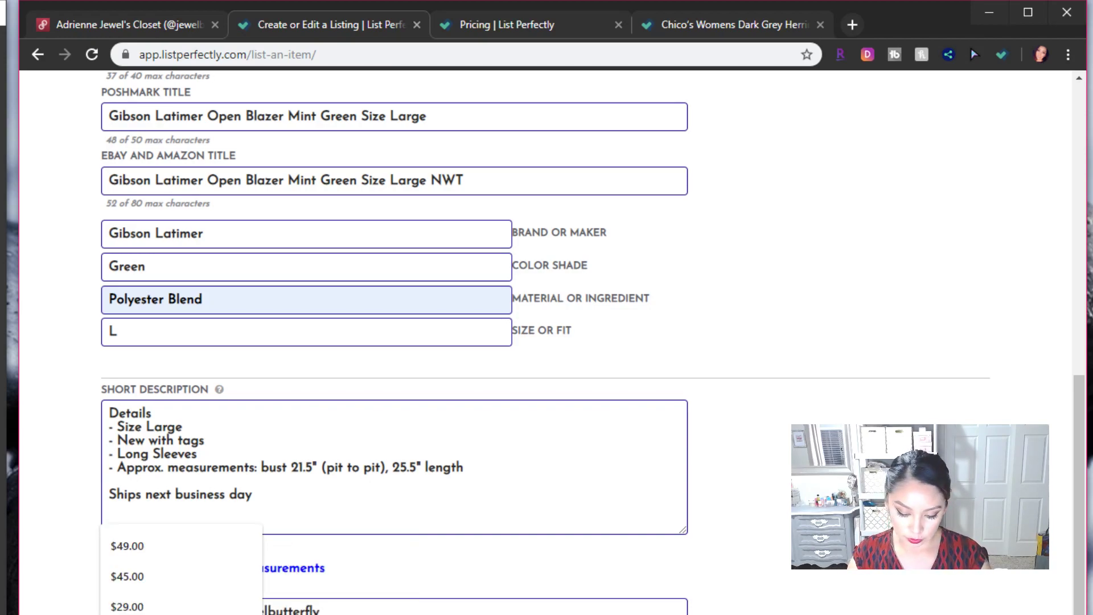
{"action": "left_click", "coordinate": [853, 24]}
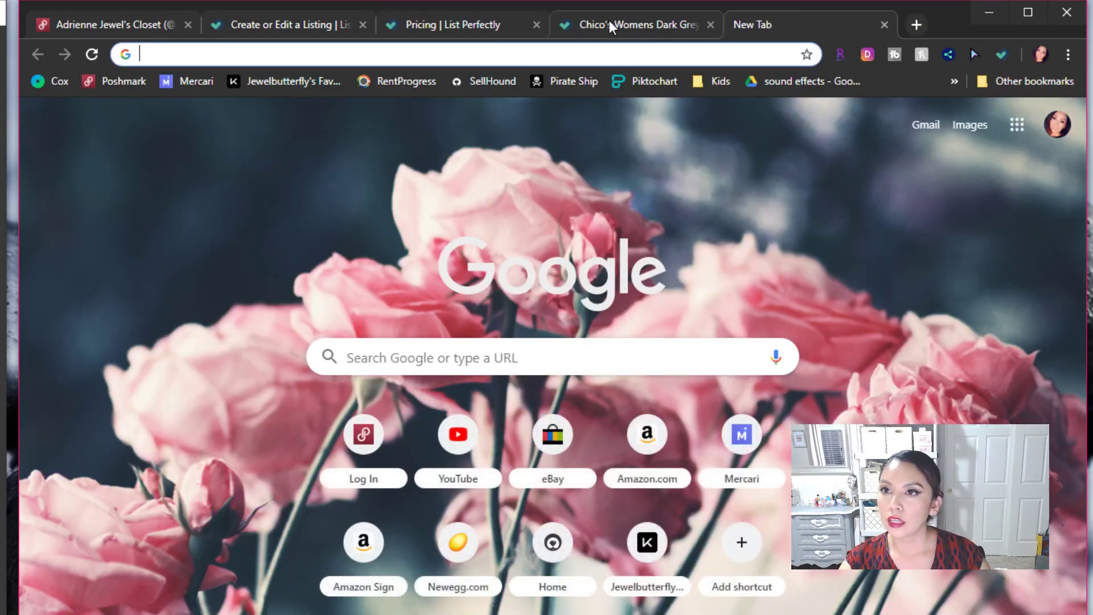
{"action": "left_click", "coordinate": [326, 25]}
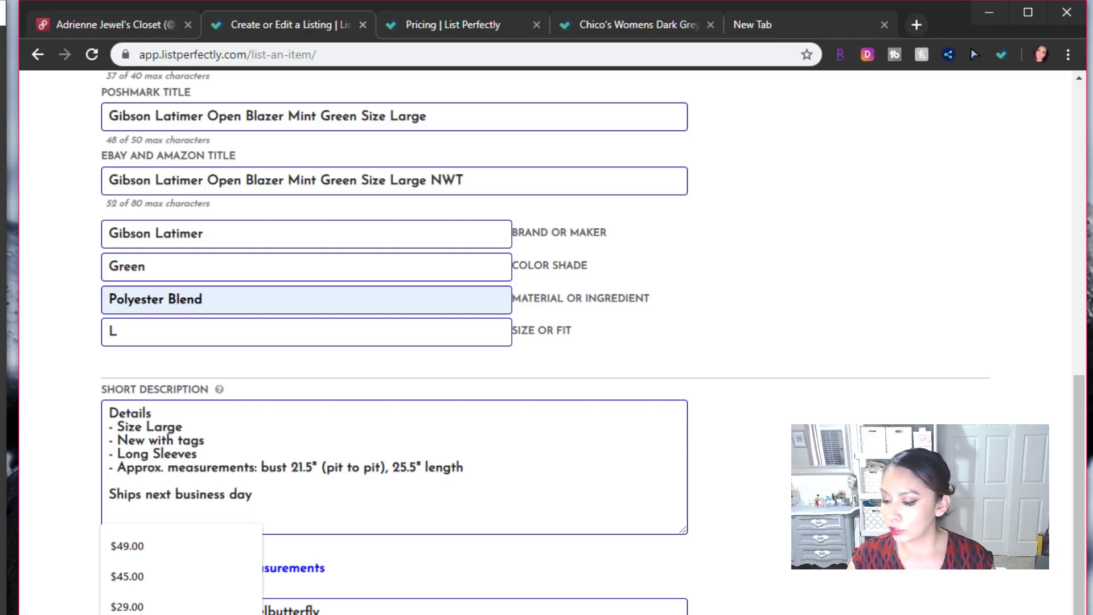
{"action": "key", "text": "Escape"}
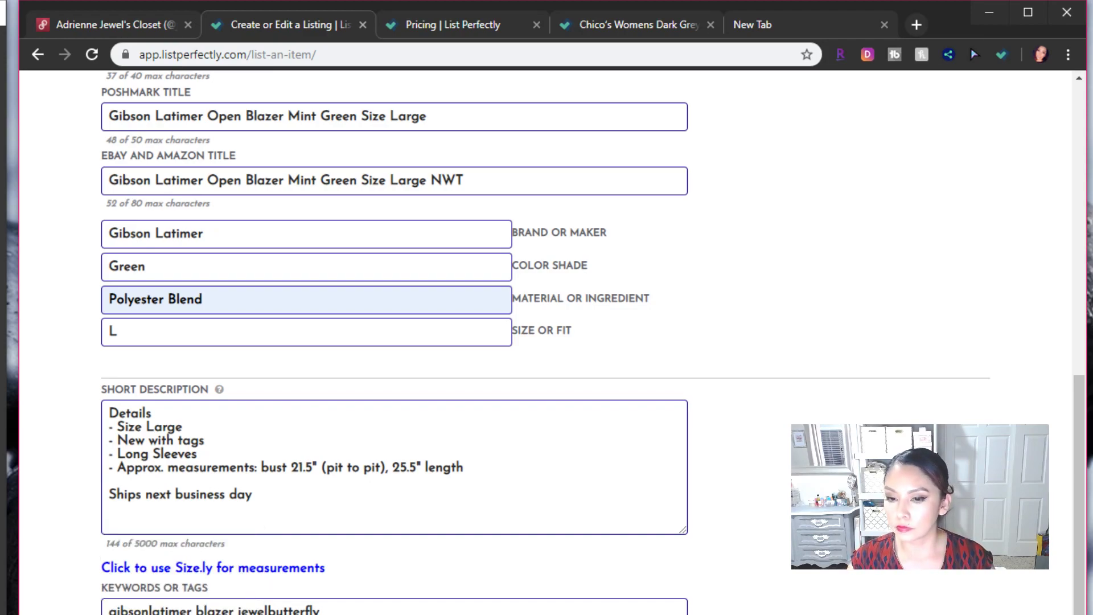
{"action": "scroll", "coordinate": [145, 575], "scroll_direction": "down", "scroll_amount": 5}
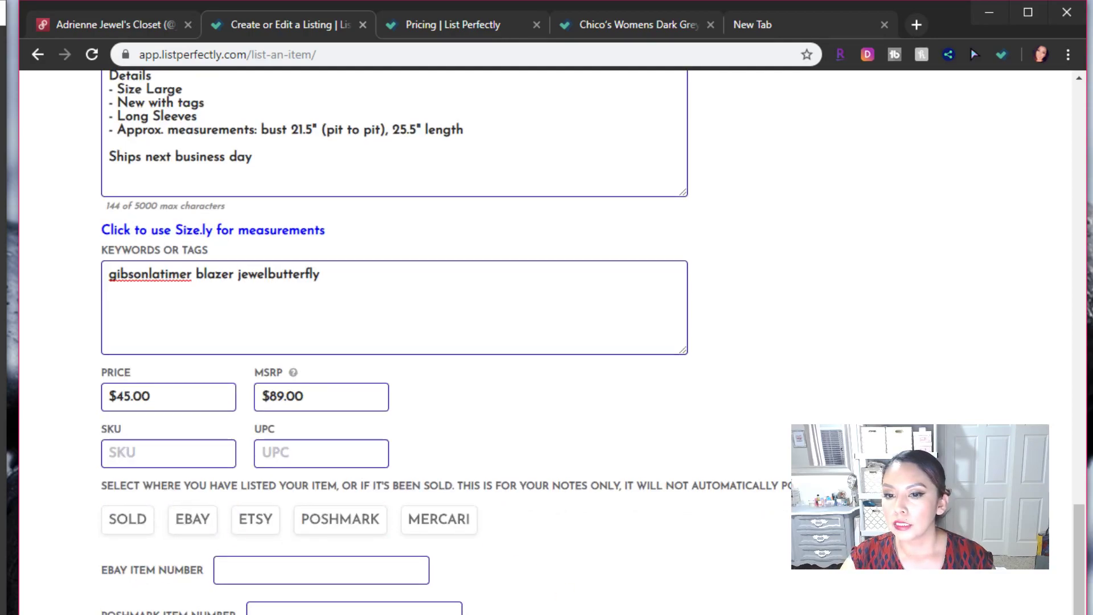
{"action": "scroll", "coordinate": [546, 342], "scroll_direction": "up", "scroll_amount": 10}
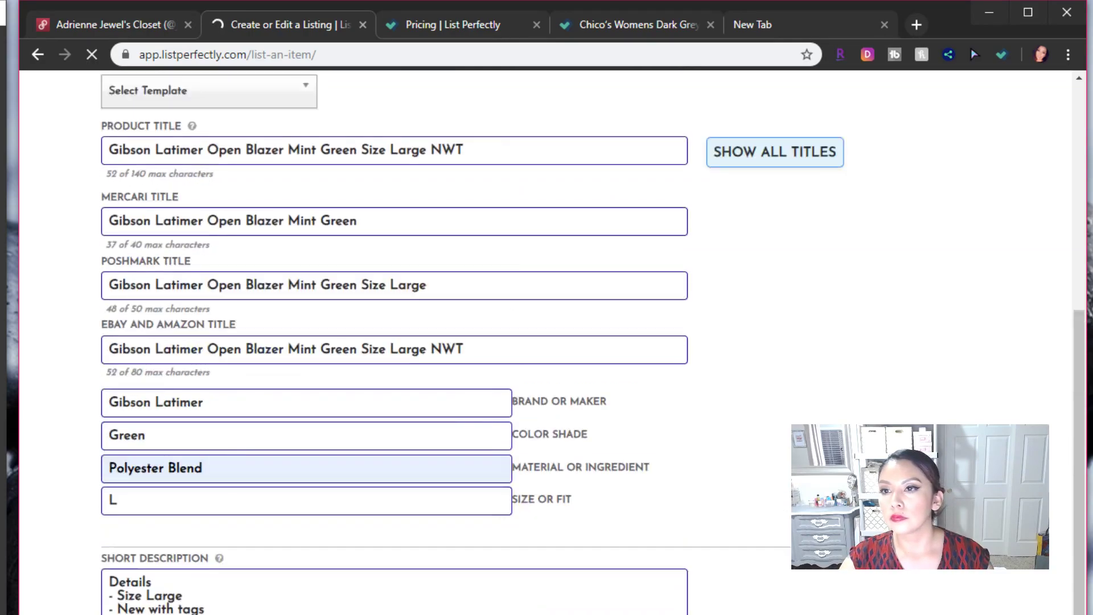
{"action": "scroll", "coordinate": [819, 586], "scroll_direction": "up", "scroll_amount": 3}
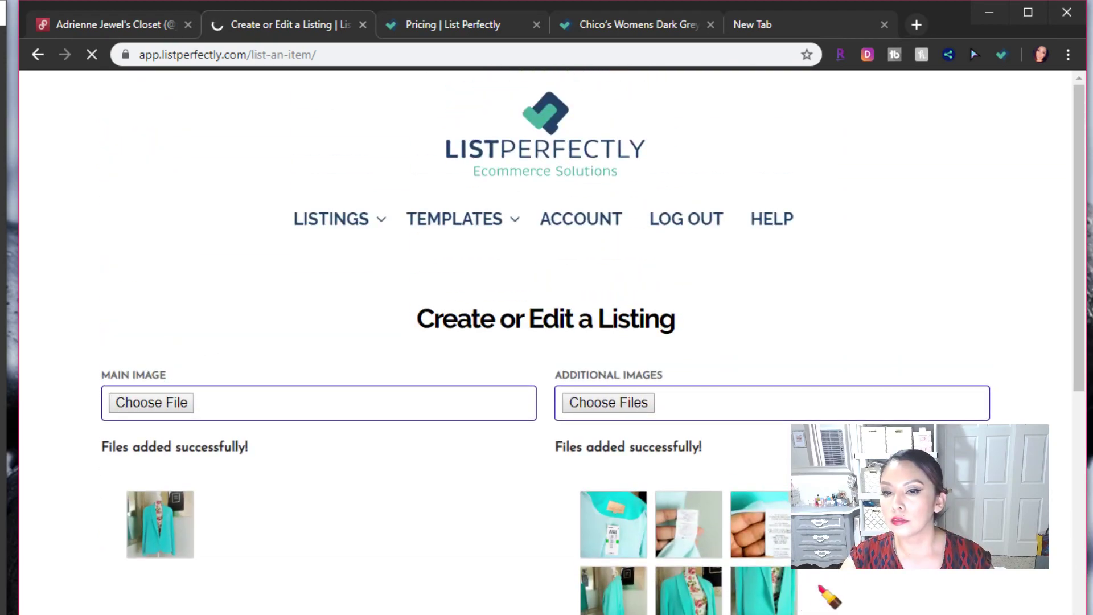
{"action": "scroll", "coordinate": [823, 589], "scroll_direction": "down", "scroll_amount": 10}
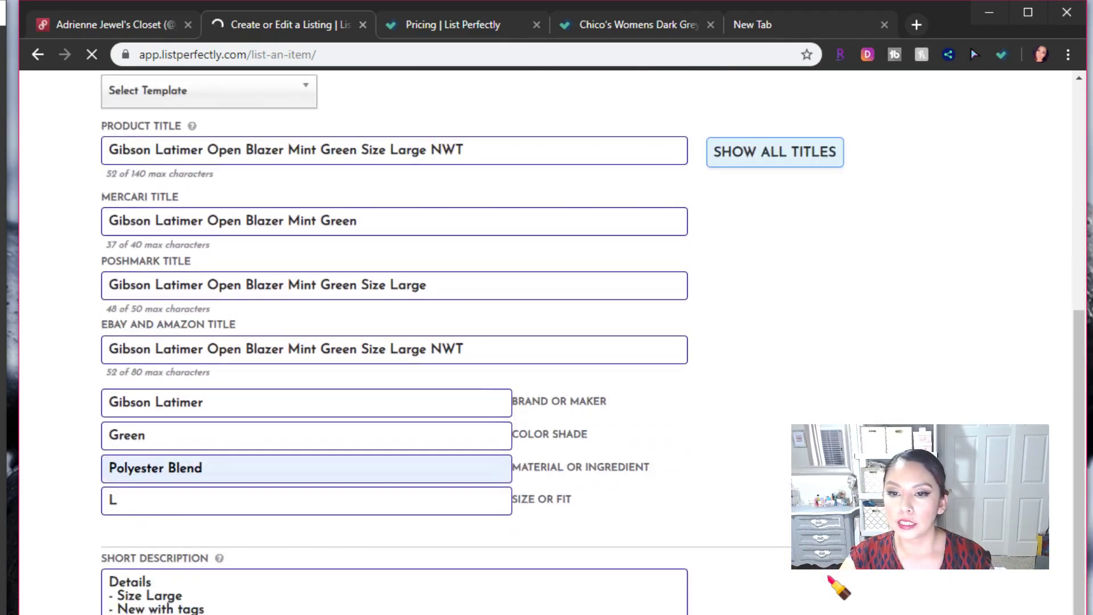
{"action": "scroll", "coordinate": [830, 578], "scroll_direction": "down", "scroll_amount": 10}
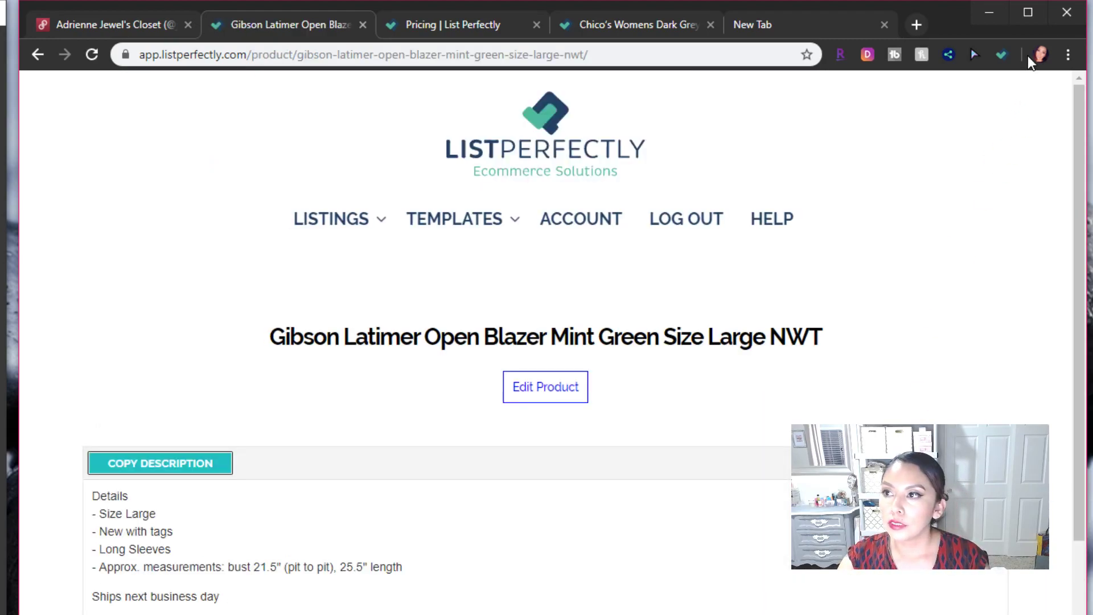
Copy the Gibson Latimer blazer listing to Mercari with the List Perfectly extension and switch to the Mercari listing
{"action": "left_click", "coordinate": [1007, 54]}
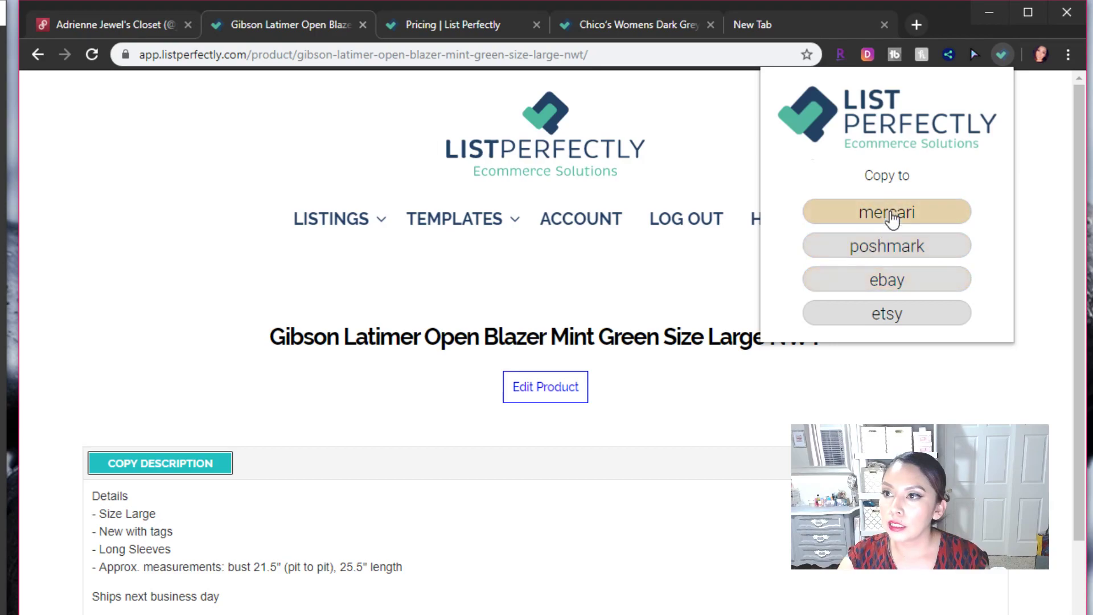
{"action": "left_click", "coordinate": [901, 210]}
{"action": "left_click", "coordinate": [1006, 56]}
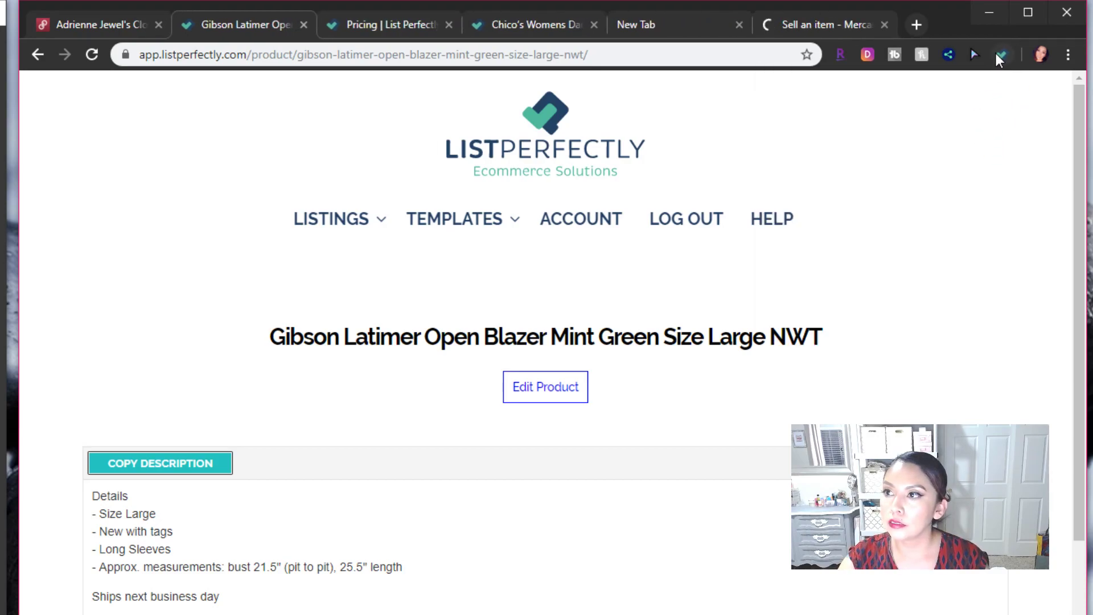
{"action": "left_click", "coordinate": [831, 24]}
Copy the blazer listing to eBay with the List Perfectly extension, producing a new eBay listing form
{"action": "left_click", "coordinate": [1002, 54]}
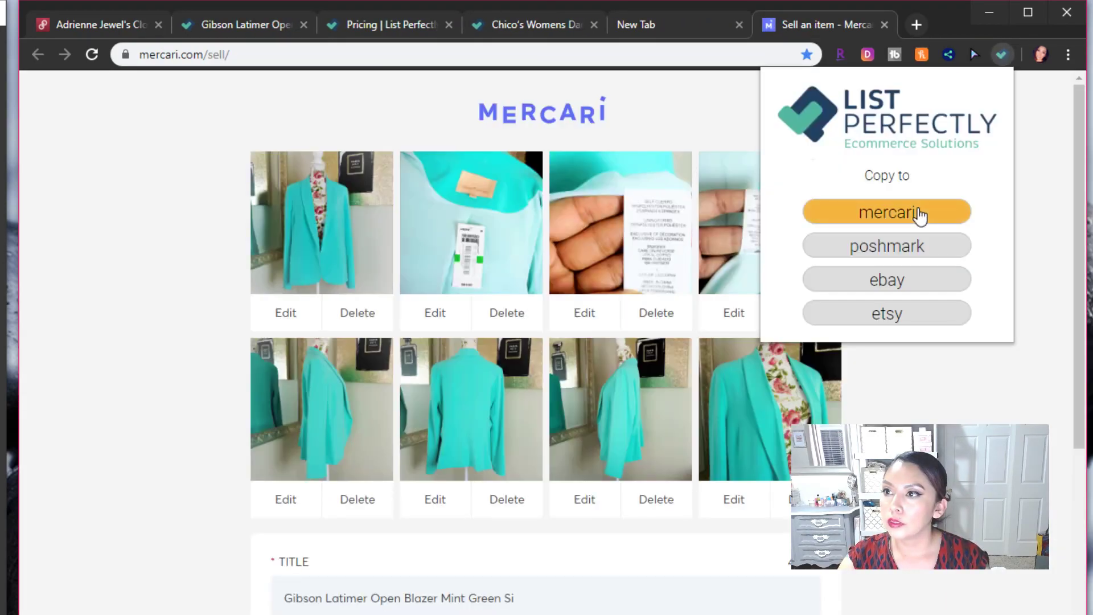
{"action": "left_click", "coordinate": [882, 255]}
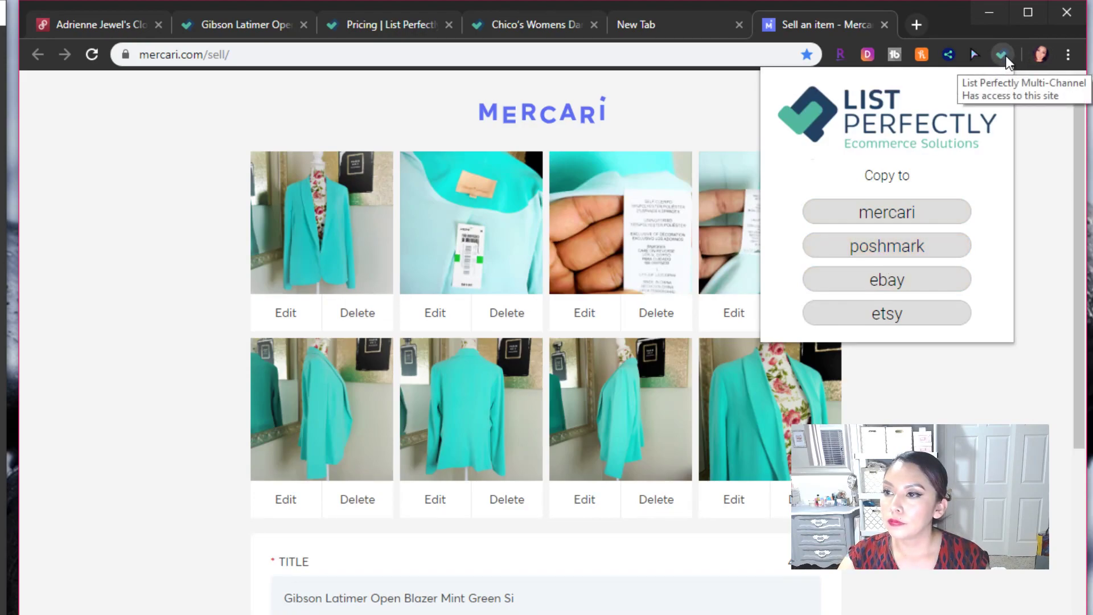
{"action": "left_click", "coordinate": [898, 285]}
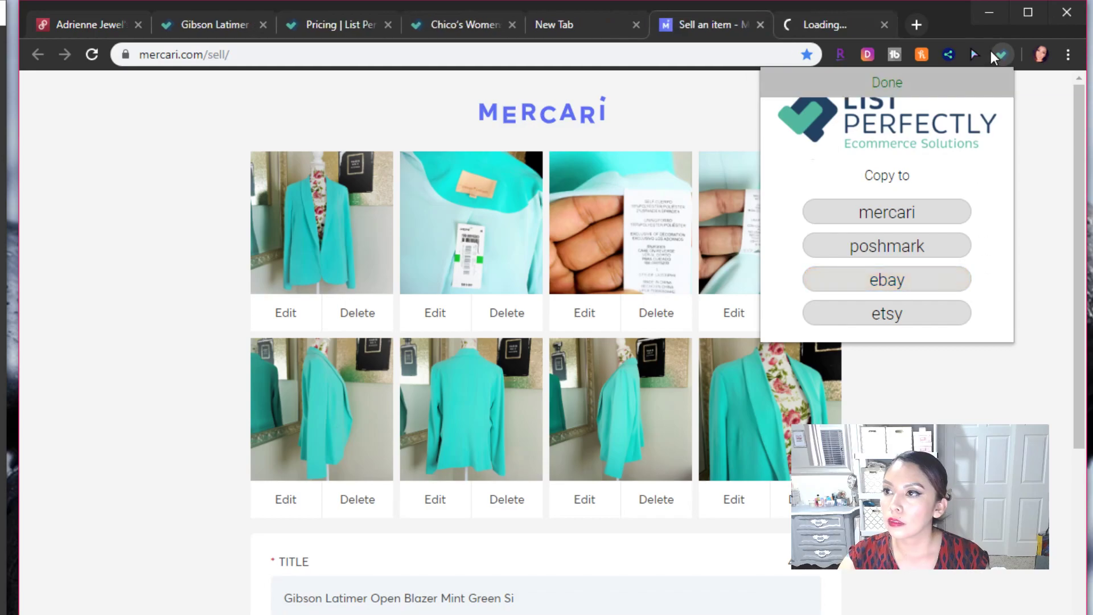
{"action": "left_click", "coordinate": [1005, 56]}
{"action": "left_click", "coordinate": [900, 284]}
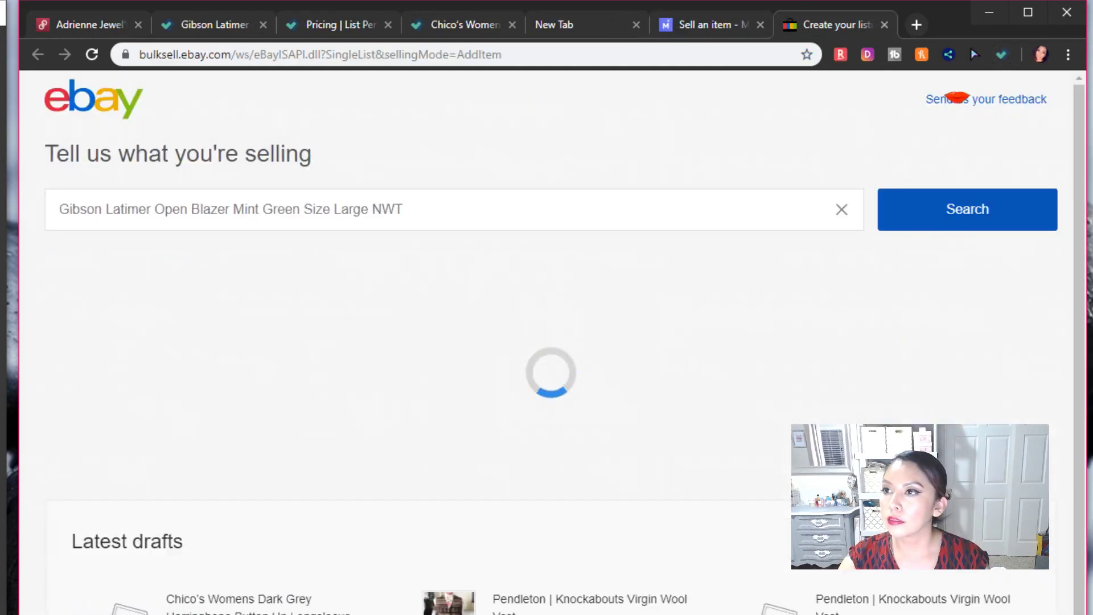
{"action": "left_click", "coordinate": [1003, 53]}
{"action": "left_click", "coordinate": [890, 272]}
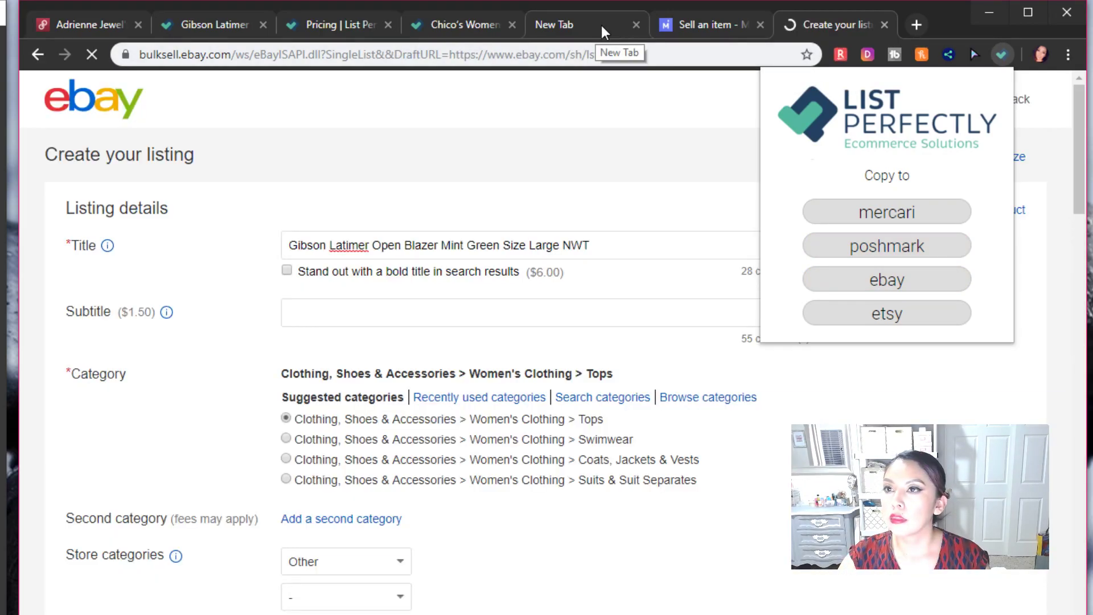
Go back to the Mercari listing and shorten its title to "Gibson Latimer Open Blazer Mint Green"
{"action": "left_click", "coordinate": [602, 25]}
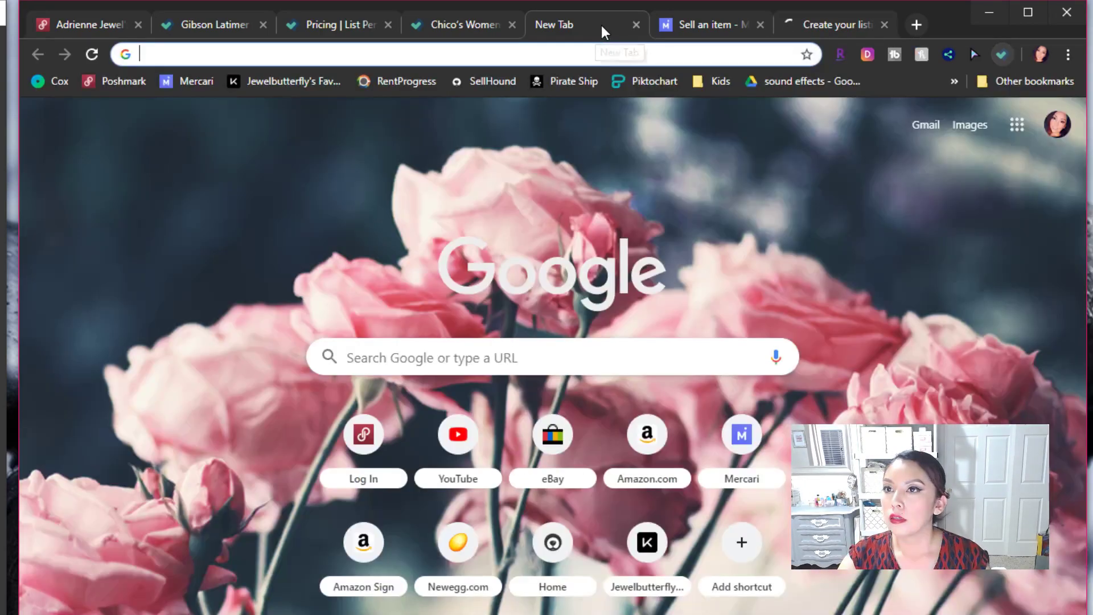
{"action": "left_click", "coordinate": [707, 25]}
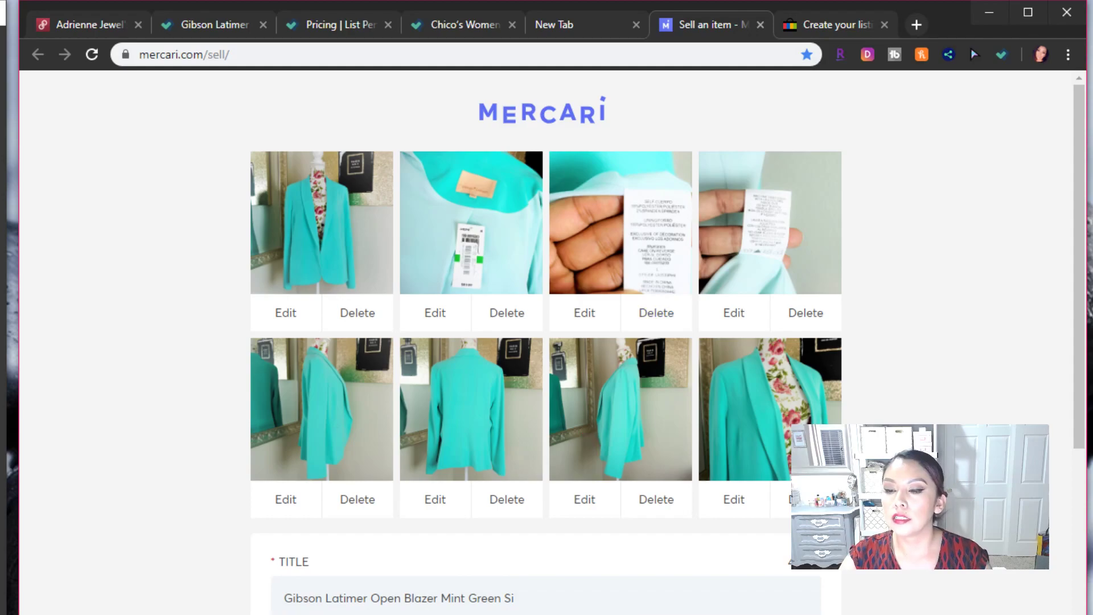
{"action": "scroll", "coordinate": [520, 361], "scroll_direction": "down", "scroll_amount": 7}
{"action": "scroll", "coordinate": [520, 275], "scroll_direction": "up", "scroll_amount": 3}
{"action": "left_click", "coordinate": [507, 346]}
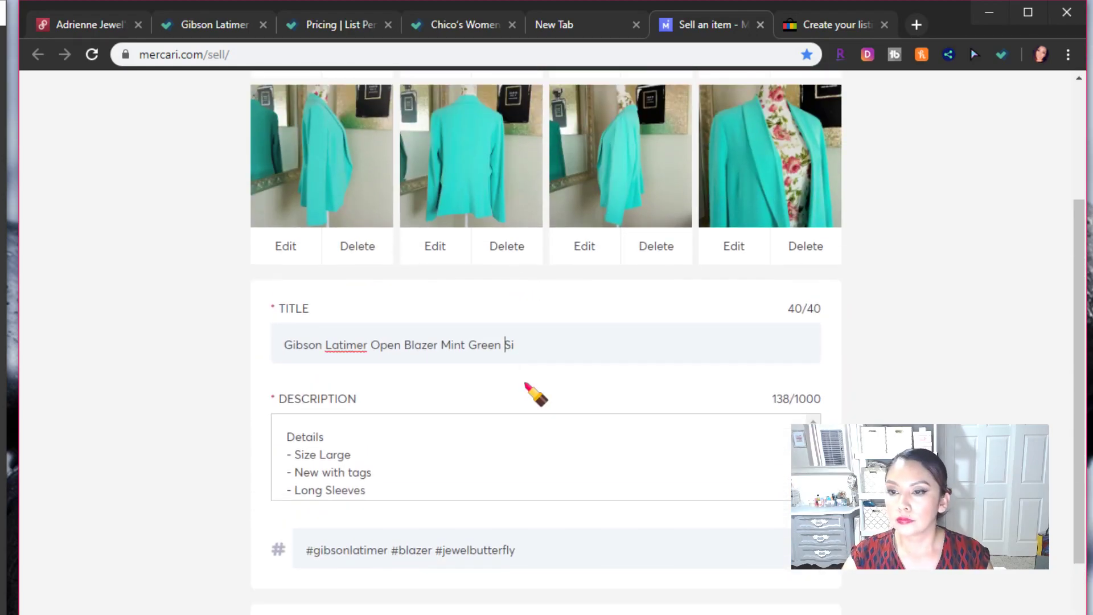
{"action": "key", "text": "Delete"}
{"action": "key", "text": "Delete"}
{"action": "key", "text": "BackSpace"}
{"action": "key", "text": "BackSpace"}
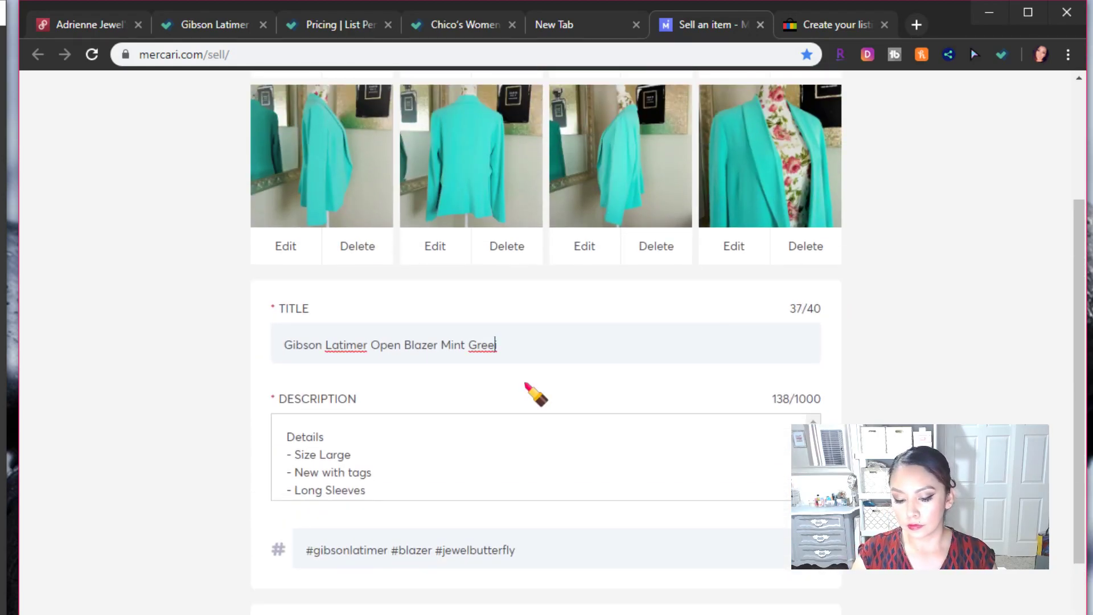
{"action": "type", "text": "n"}
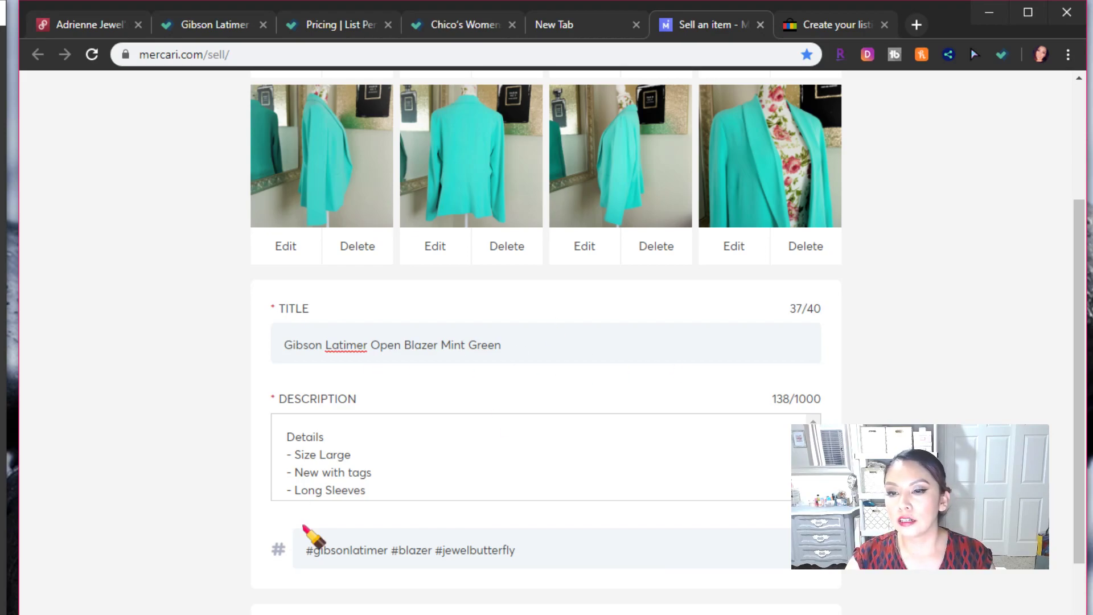
Set the Mercari item's condition to New and fill in the ships-from ZIP code with the saved suggestion
{"action": "scroll", "coordinate": [396, 540], "scroll_direction": "down", "scroll_amount": 3}
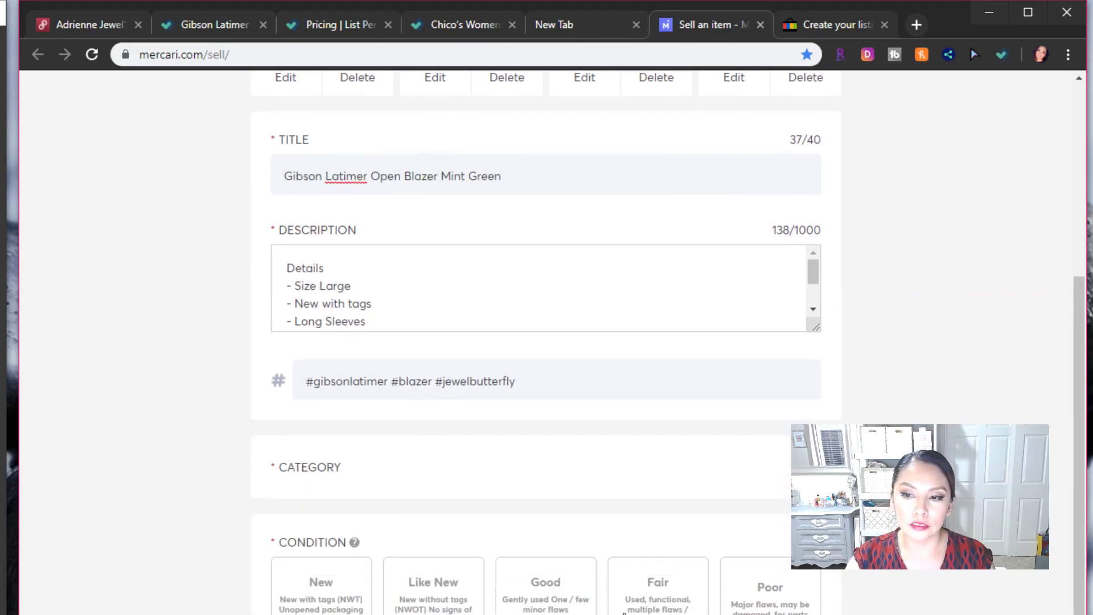
{"action": "left_click", "coordinate": [321, 587]}
{"action": "scroll", "coordinate": [341, 541], "scroll_direction": "down", "scroll_amount": 6}
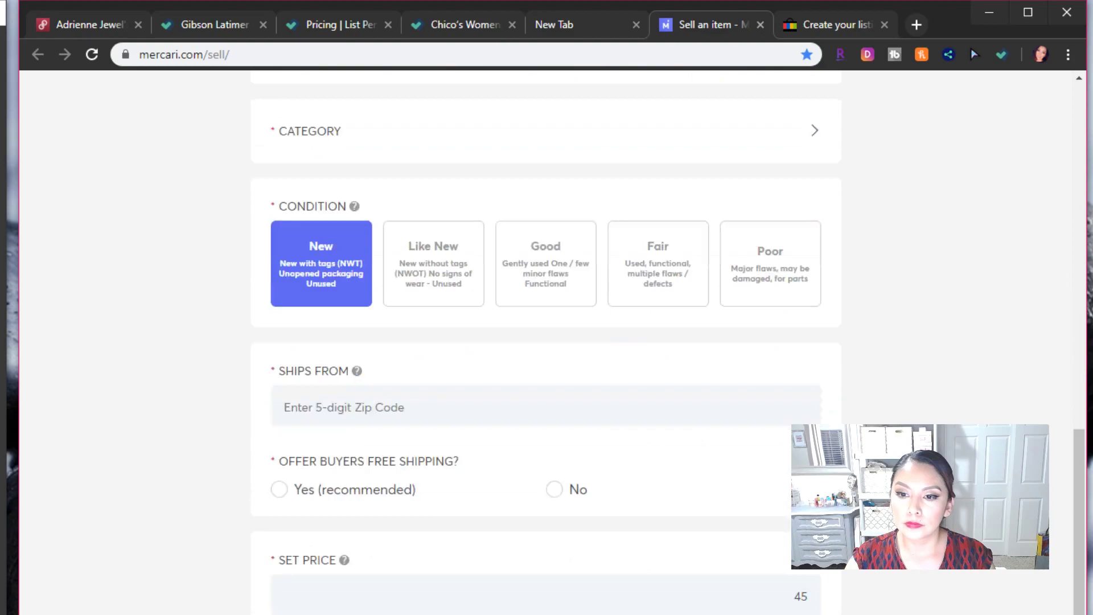
{"action": "left_click", "coordinate": [377, 408]}
{"action": "left_click", "coordinate": [410, 444]}
Decline free shipping and save a USPS shipping weight of 0.5 - 1 lbs paid by the buyer
{"action": "left_click", "coordinate": [555, 488]}
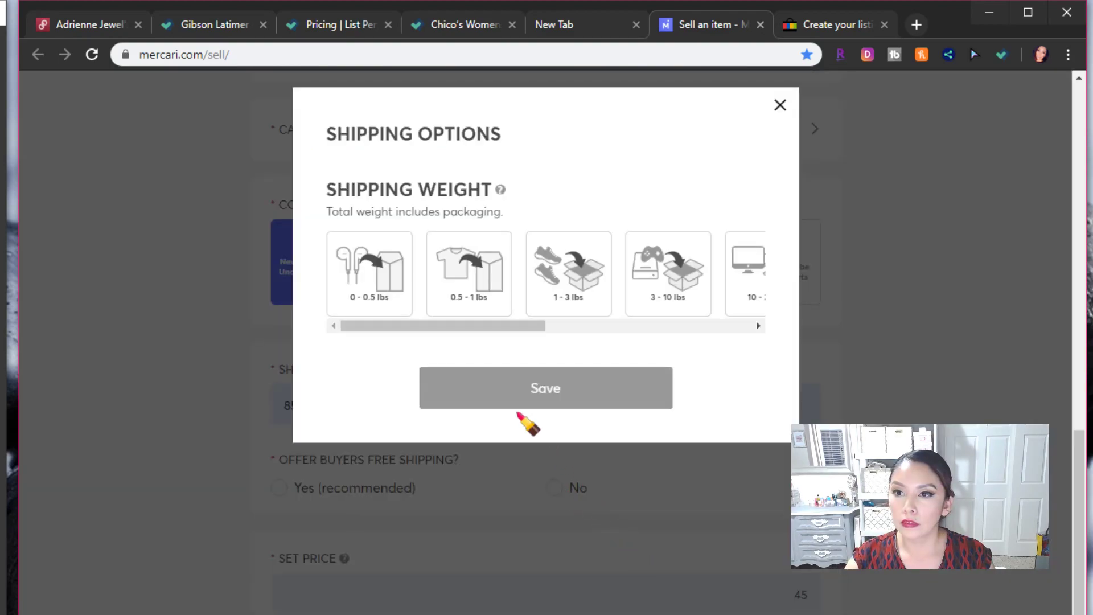
{"action": "left_click", "coordinate": [458, 292]}
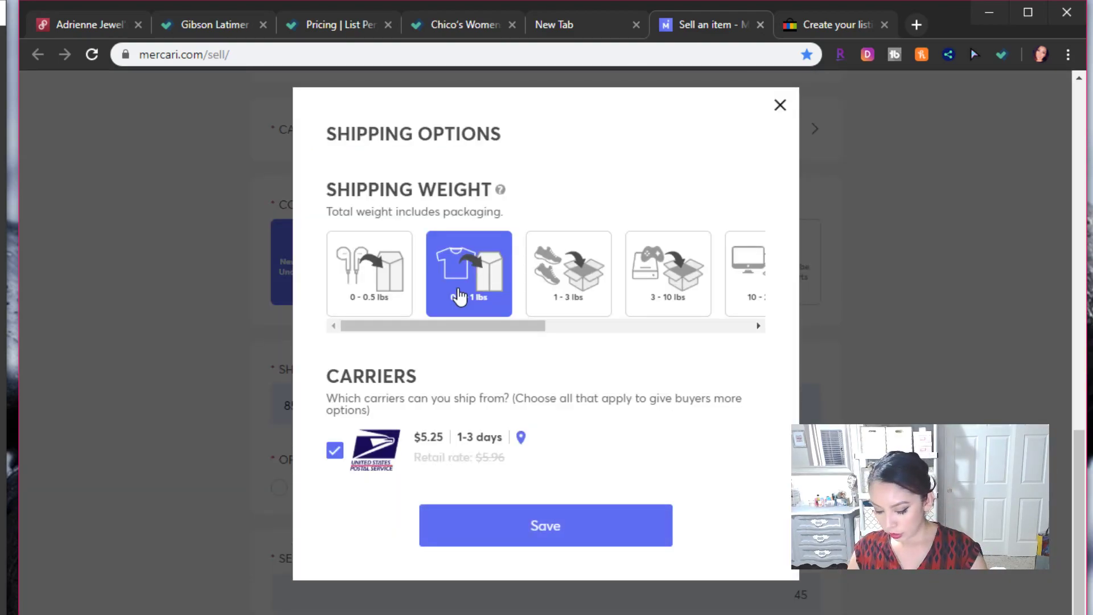
{"action": "left_click", "coordinate": [549, 525]}
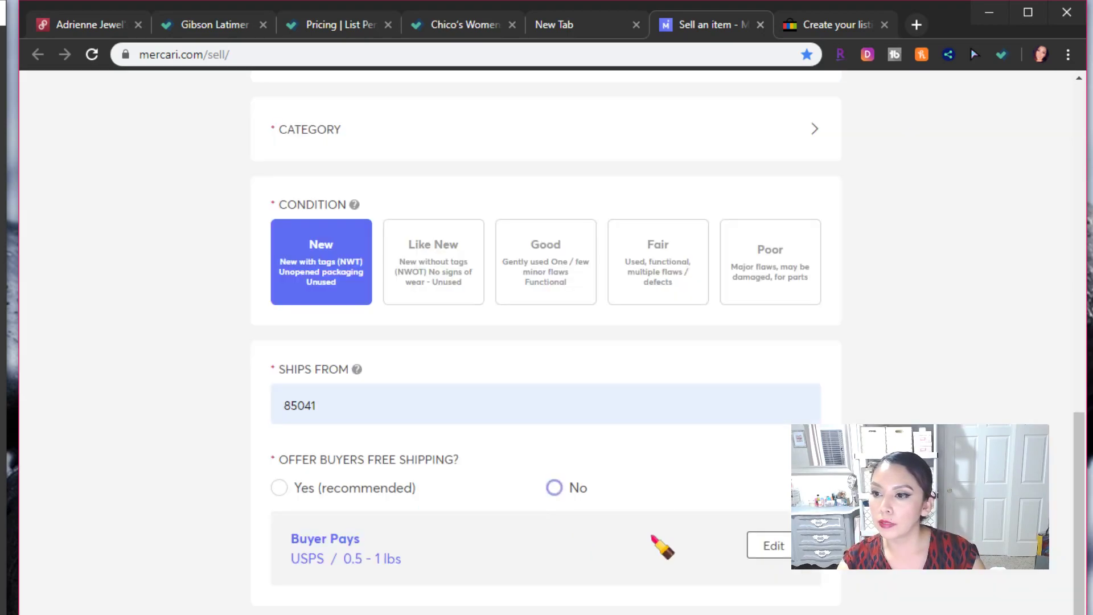
Look briefly at the eBay draft, and set the Mercari listing's category to Blazer under Women > Suits & blazers
{"action": "left_click", "coordinate": [833, 24]}
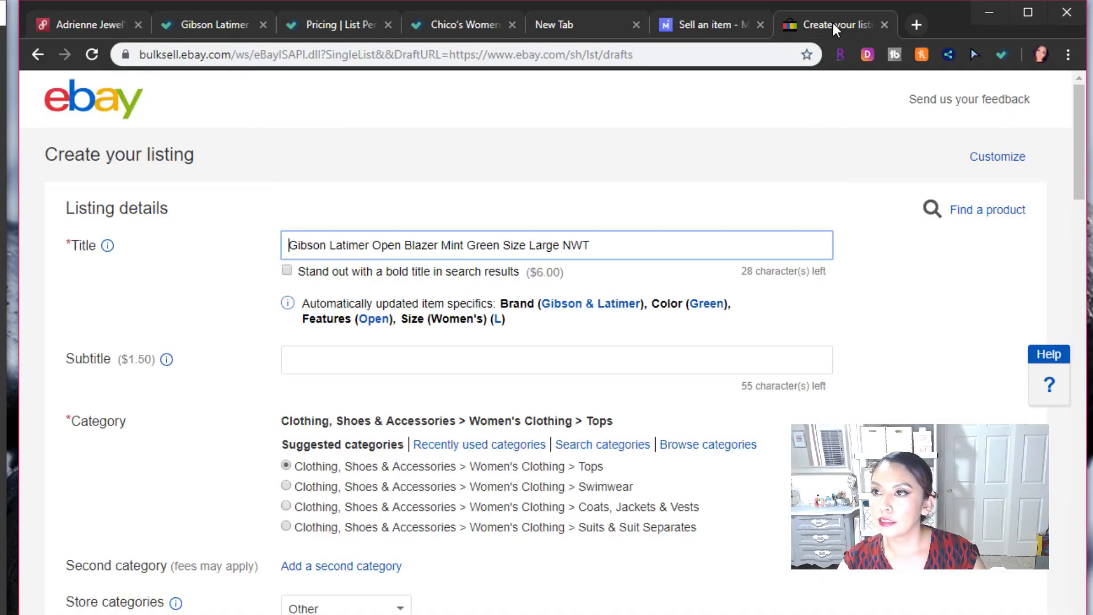
{"action": "scroll", "coordinate": [563, 588], "scroll_direction": "down", "scroll_amount": 6}
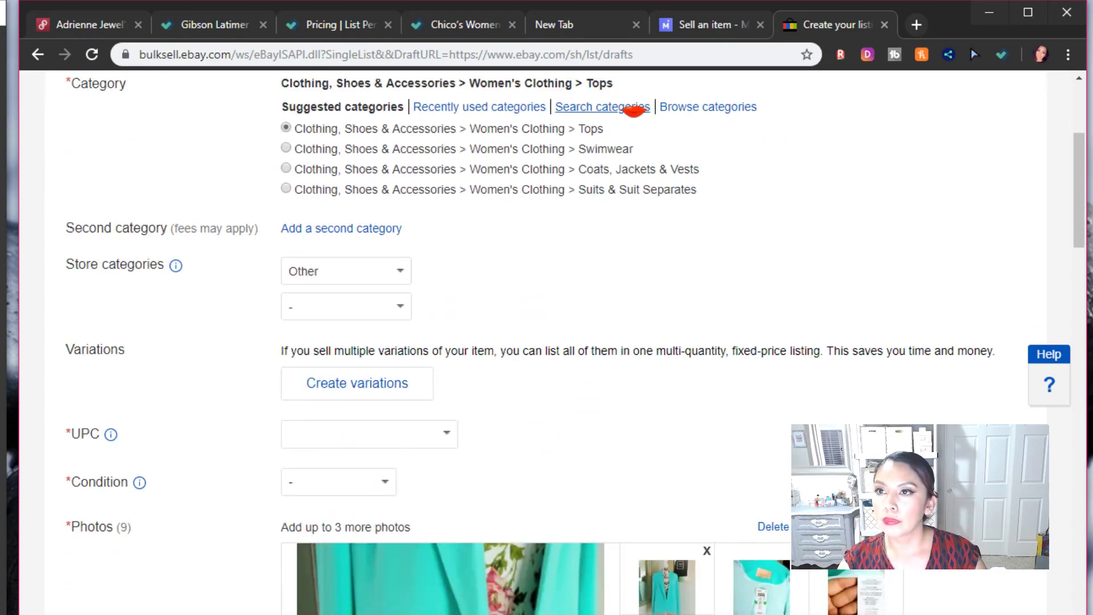
{"action": "left_click", "coordinate": [719, 28]}
{"action": "scroll", "coordinate": [771, 486], "scroll_direction": "up", "scroll_amount": 5}
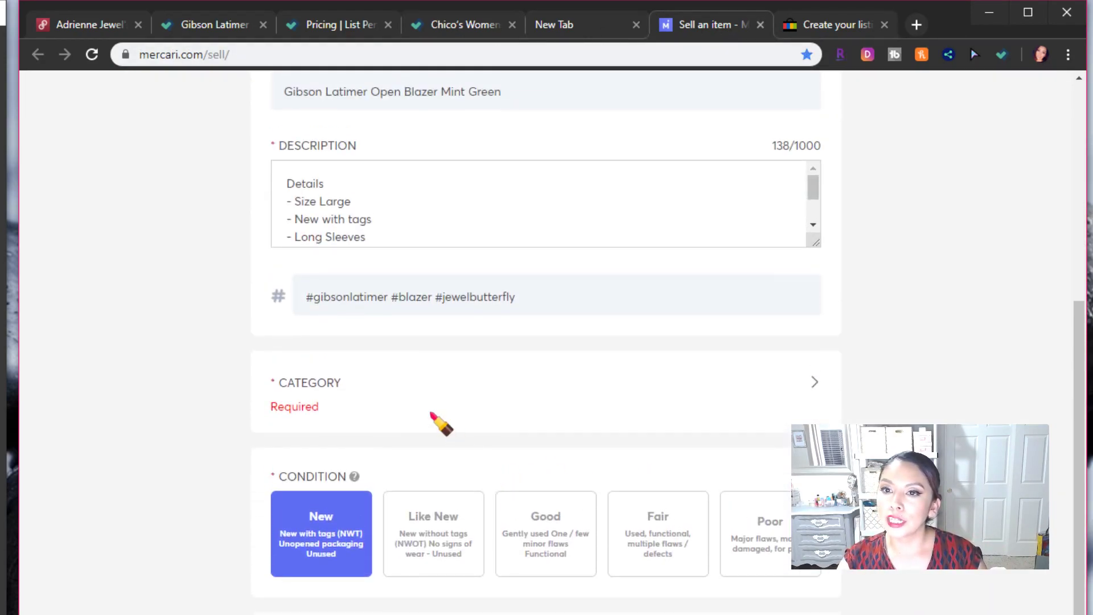
{"action": "left_click", "coordinate": [818, 393]}
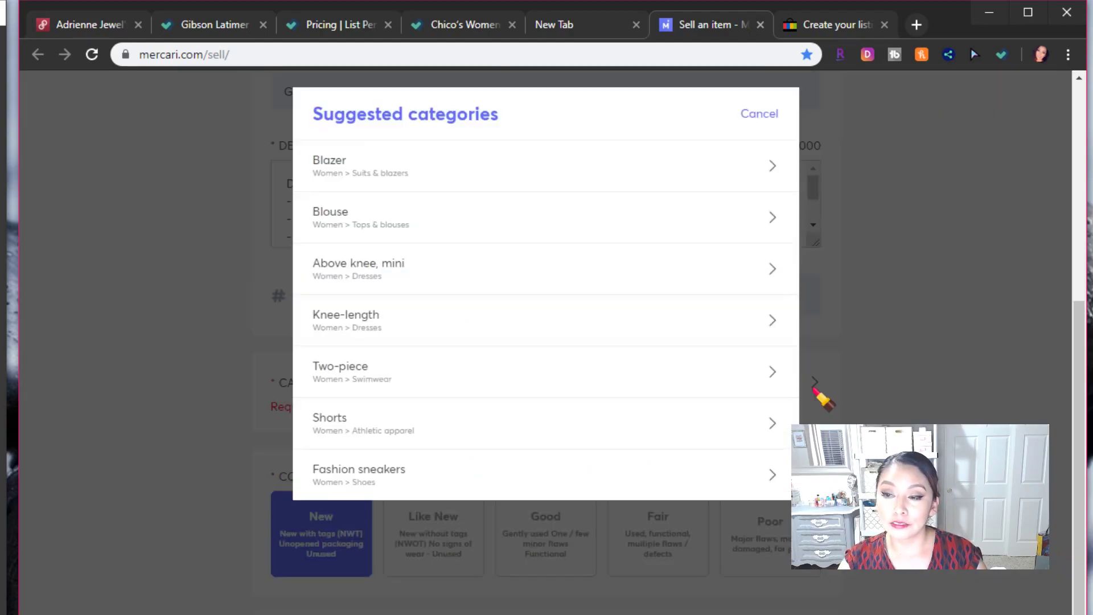
{"action": "left_click", "coordinate": [452, 181]}
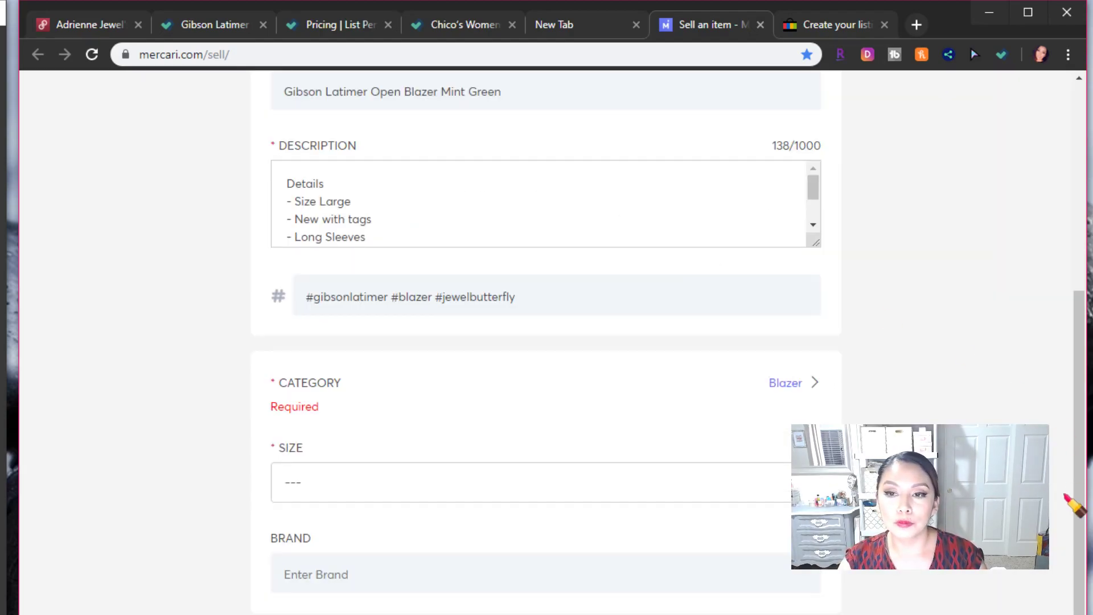
Set the Mercari listing's size to L (12-14) and its brand to Gibson Latimer
{"action": "scroll", "coordinate": [1054, 480], "scroll_direction": "down", "scroll_amount": 10}
{"action": "scroll", "coordinate": [719, 393], "scroll_direction": "up", "scroll_amount": 6}
{"action": "left_click", "coordinate": [416, 239]}
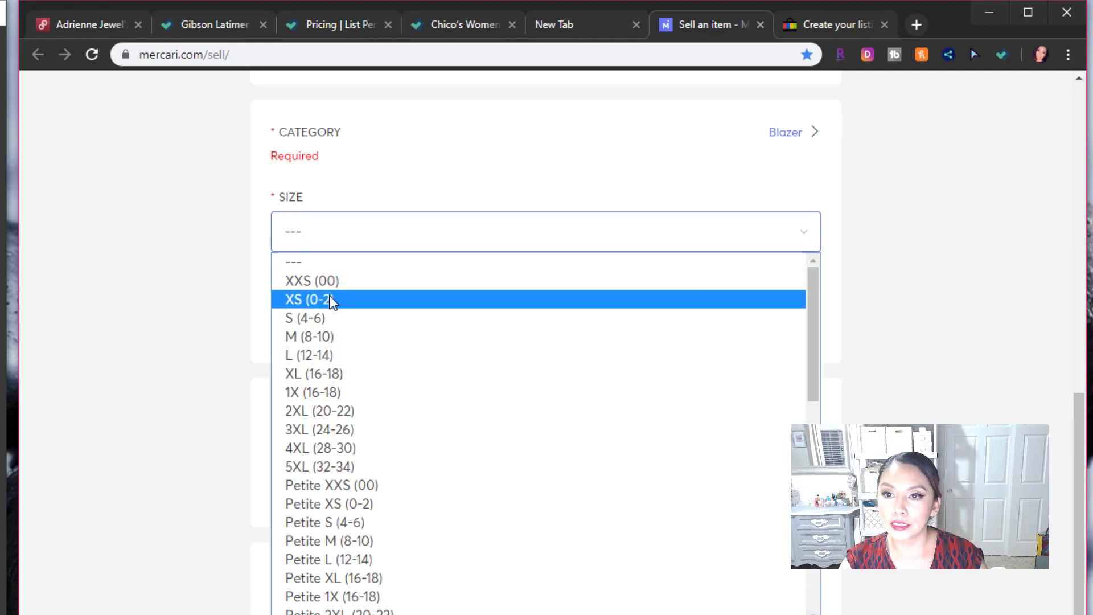
{"action": "left_click", "coordinate": [318, 354]}
{"action": "left_click", "coordinate": [343, 322]}
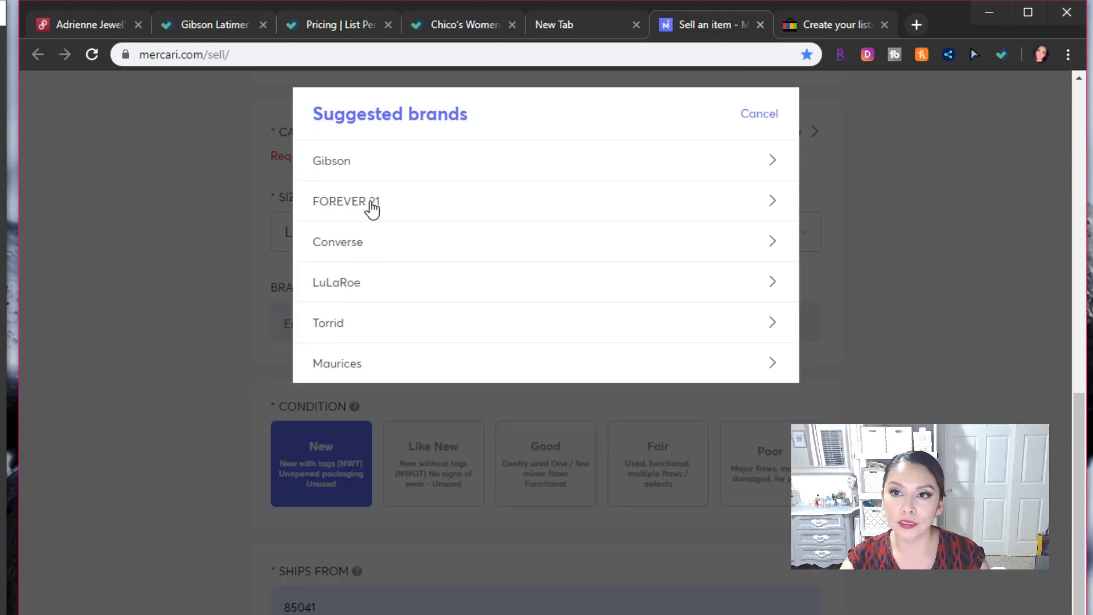
{"action": "left_click", "coordinate": [761, 115]}
{"action": "left_click", "coordinate": [409, 323]}
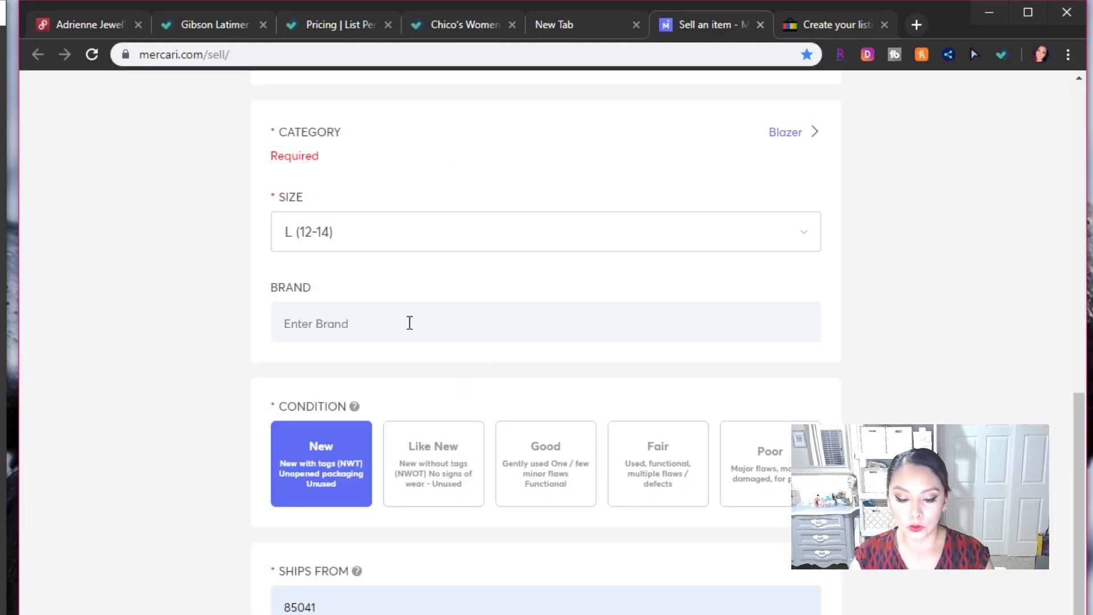
{"action": "type", "text": "Gibson Latimer"}
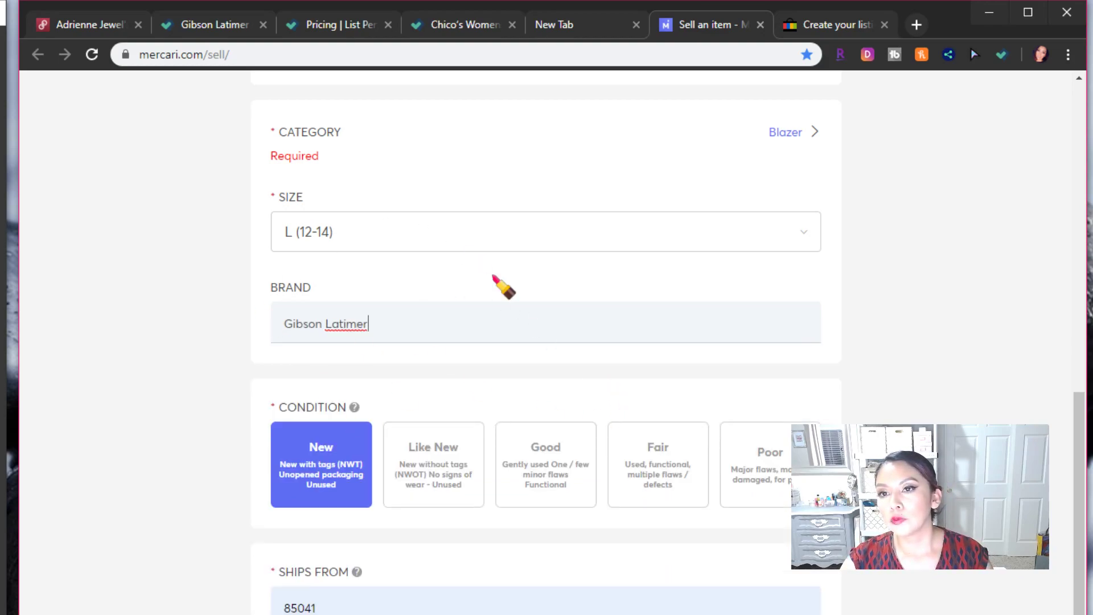
Publish the Mercari listing with the buyer paying USPS shipping for 0.5 - 1 lbs, and view the live item
{"action": "scroll", "coordinate": [1057, 469], "scroll_direction": "down", "scroll_amount": 6}
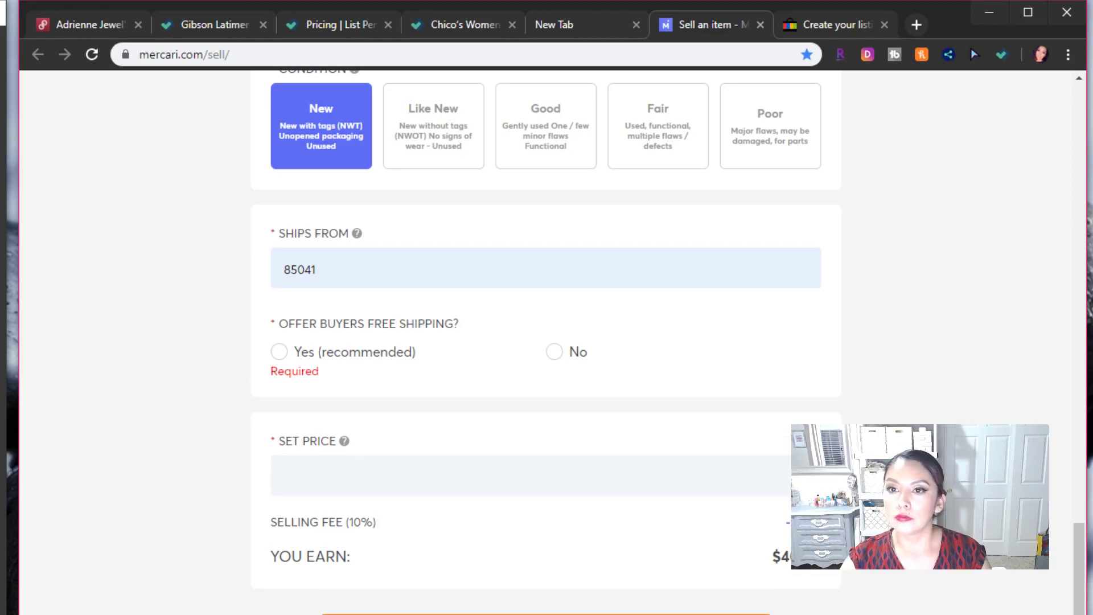
{"action": "left_click", "coordinate": [557, 353]}
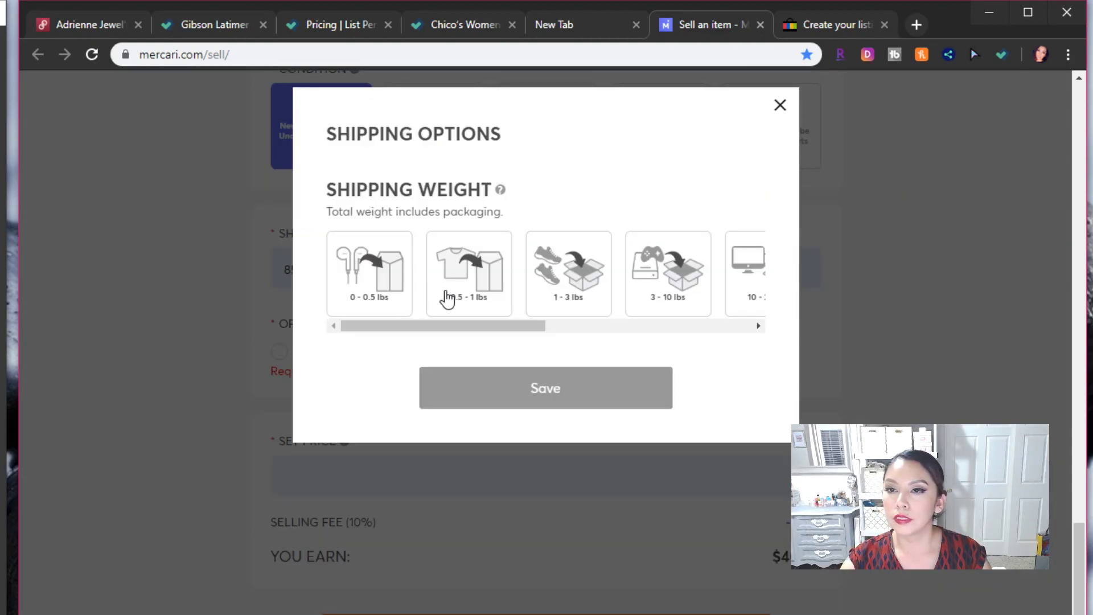
{"action": "left_click", "coordinate": [476, 284]}
{"action": "left_click", "coordinate": [541, 504]}
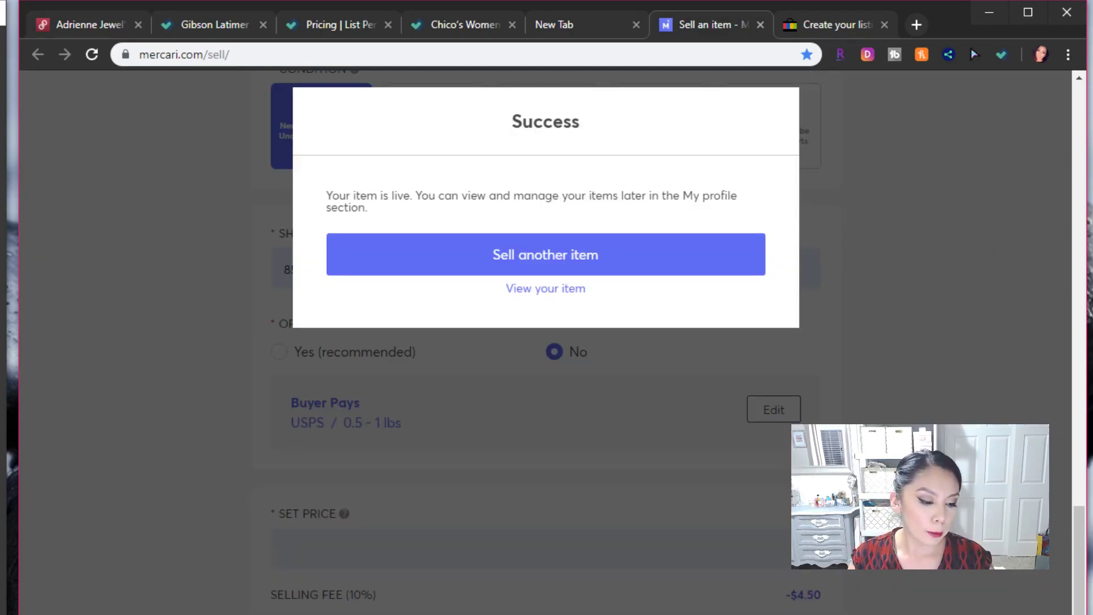
{"action": "left_click", "coordinate": [518, 289]}
{"action": "left_click", "coordinate": [636, 150]}
Switch to the eBay draft and set its store category to Sweaters & Jackets
{"action": "left_click", "coordinate": [840, 24]}
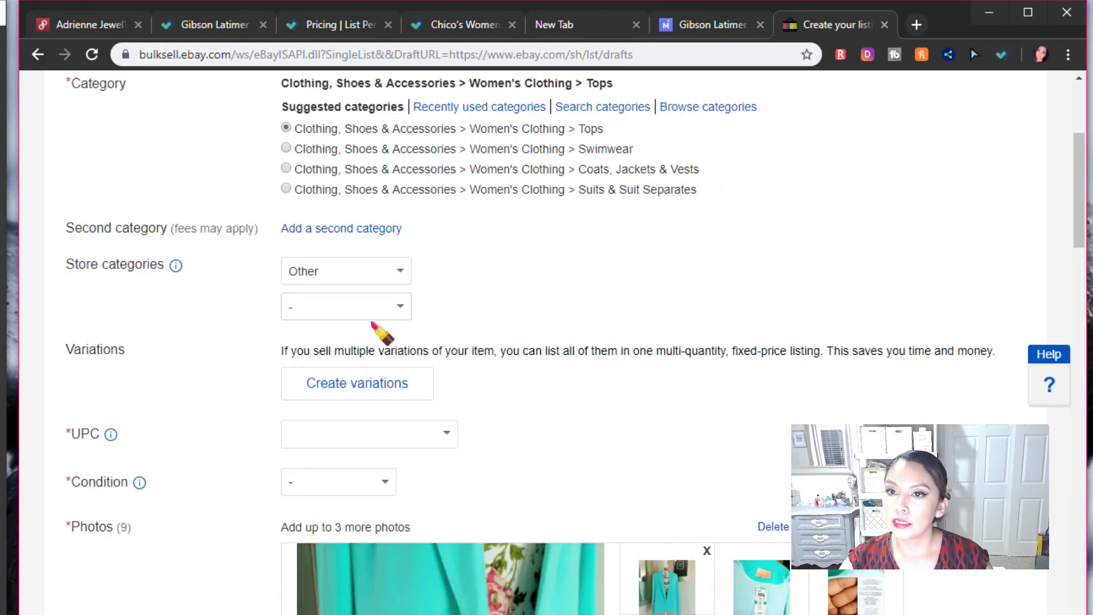
{"action": "left_click", "coordinate": [367, 272]}
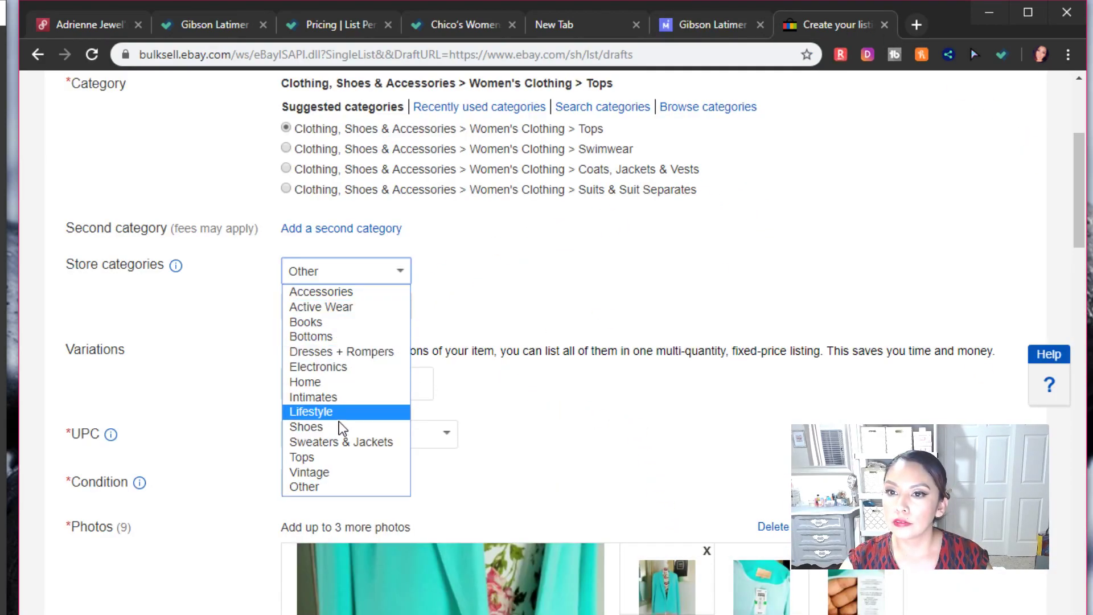
{"action": "left_click", "coordinate": [342, 442]}
Set the eBay draft's UPC to Does not apply and its condition to New with tags
{"action": "left_click", "coordinate": [356, 437]}
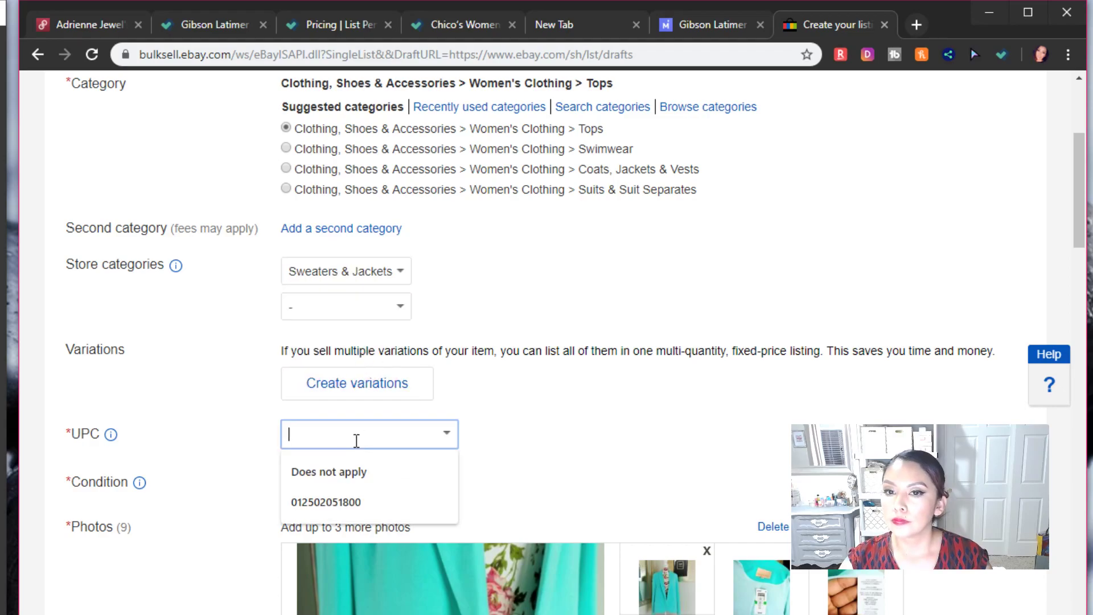
{"action": "left_click", "coordinate": [358, 471]}
{"action": "left_click", "coordinate": [357, 492]}
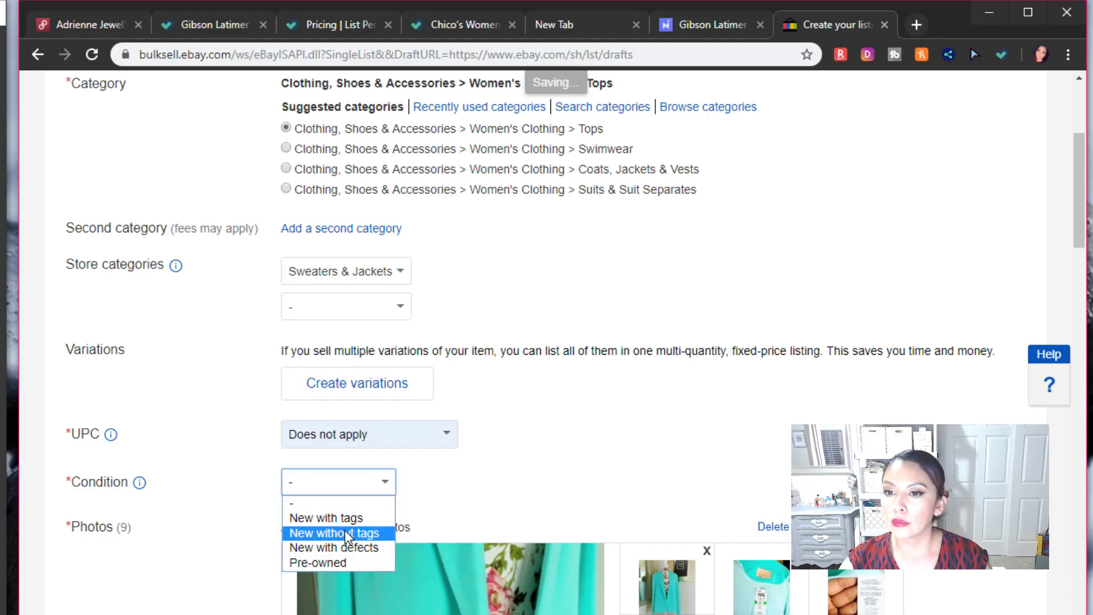
{"action": "left_click", "coordinate": [343, 516]}
Rearrange the eBay draft's photos so the tag close-ups come after the pictures of the whole blazer
{"action": "scroll", "coordinate": [626, 493], "scroll_direction": "down", "scroll_amount": 15}
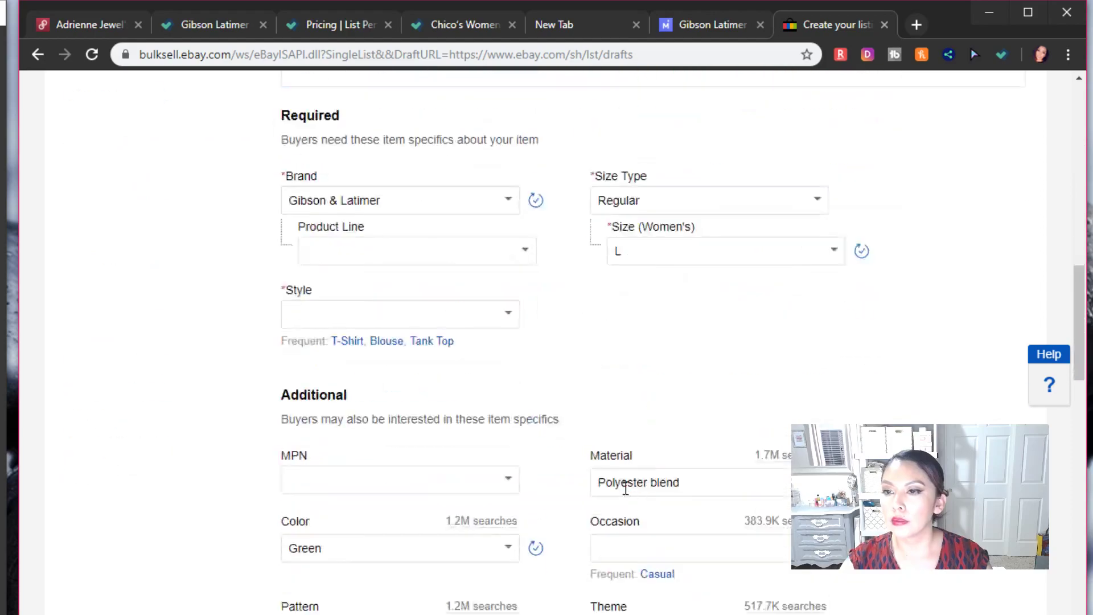
{"action": "scroll", "coordinate": [630, 493], "scroll_direction": "up", "scroll_amount": 11}
{"action": "left_click_drag", "start_coordinate": [717, 359], "coordinate": [762, 528]}
{"action": "left_click_drag", "start_coordinate": [764, 367], "coordinate": [663, 530]}
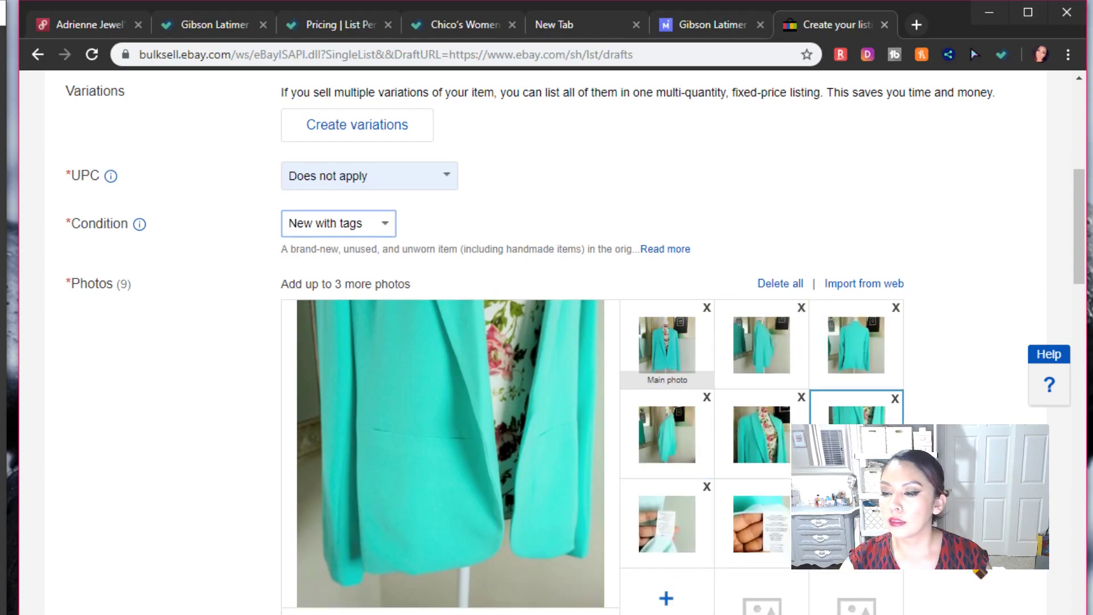
Check the available style options, and change the eBay category to Women's Clothing > Coats, Jackets & Vests
{"action": "scroll", "coordinate": [683, 455], "scroll_direction": "down", "scroll_amount": 10}
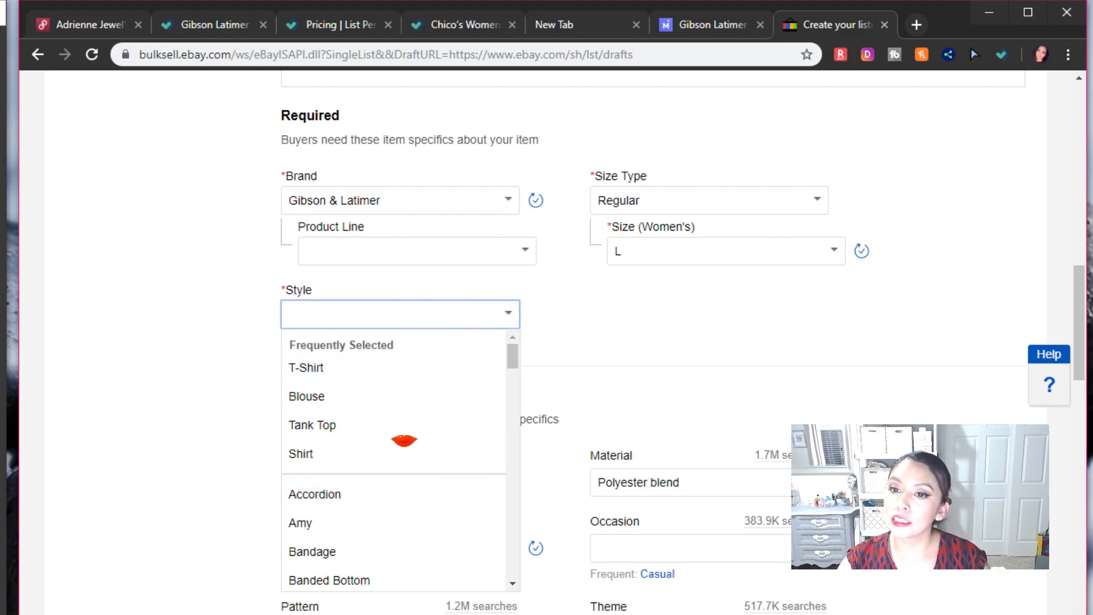
{"action": "scroll", "coordinate": [636, 376], "scroll_direction": "up", "scroll_amount": 20}
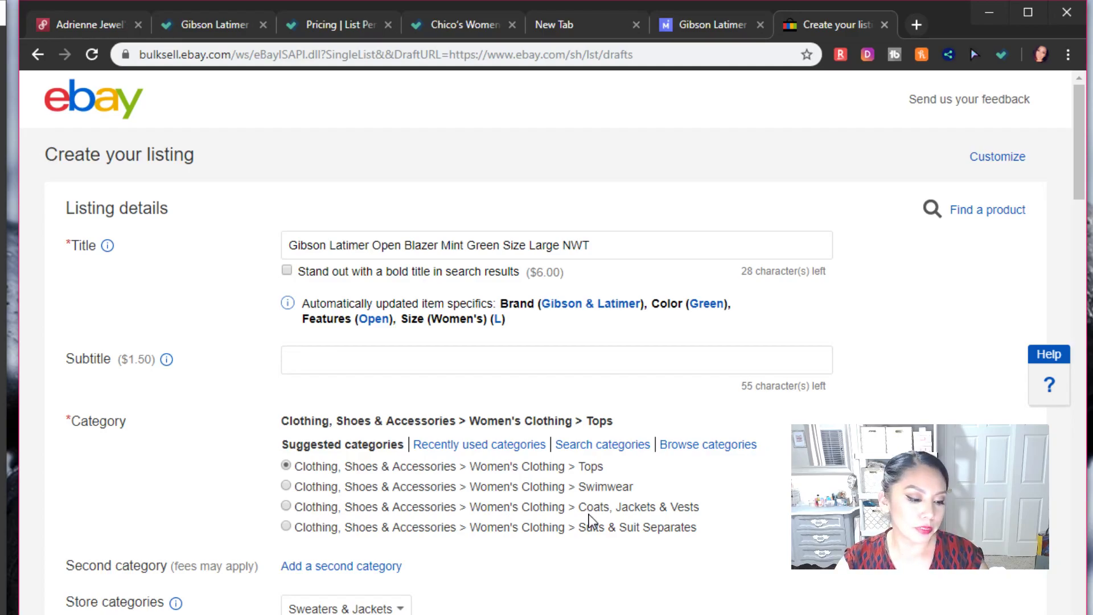
{"action": "left_click", "coordinate": [285, 507]}
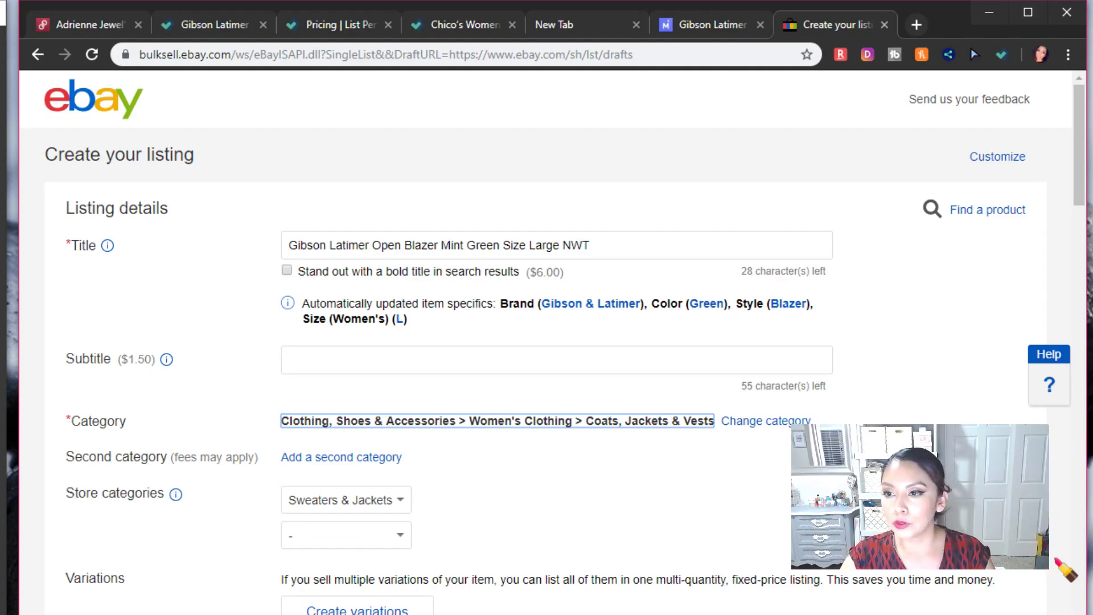
Review the blazer's item specifics and schedule the fixed-price eBay listing to start on Saturday, Aug 24 at 5:00 AM
{"action": "scroll", "coordinate": [934, 603], "scroll_direction": "down", "scroll_amount": 13}
{"action": "scroll", "coordinate": [934, 603], "scroll_direction": "down", "scroll_amount": 4}
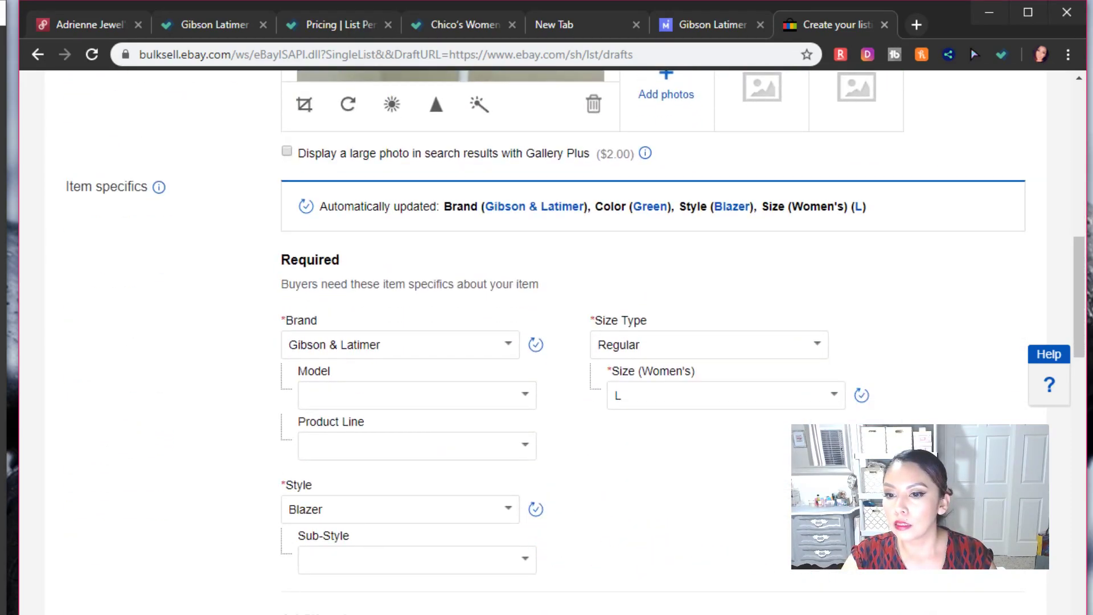
{"action": "scroll", "coordinate": [654, 342], "scroll_direction": "down", "scroll_amount": 8}
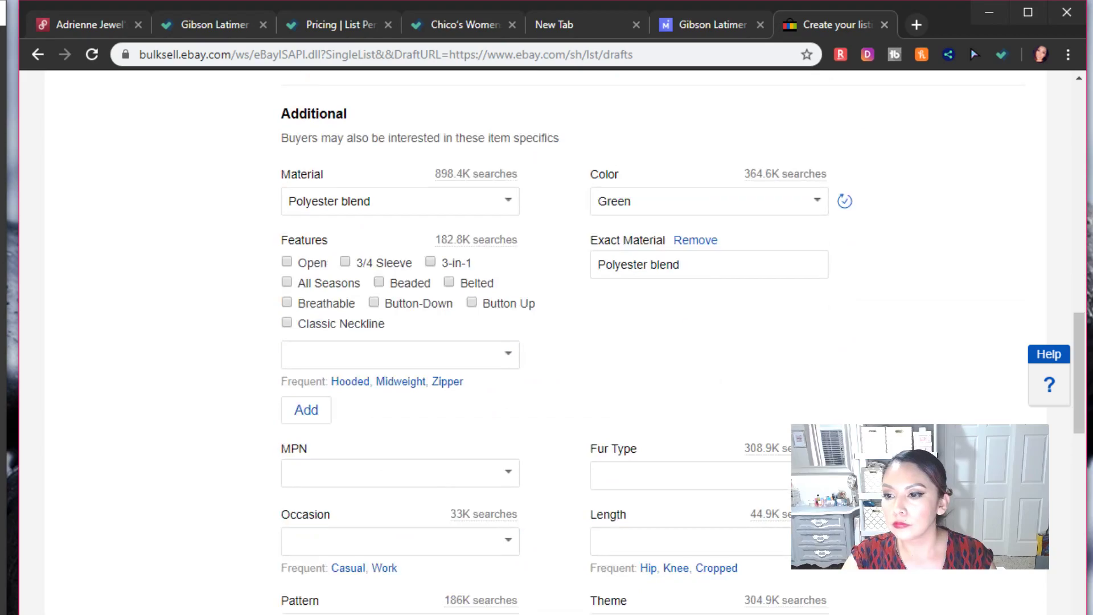
{"action": "left_click", "coordinate": [663, 540]}
{"action": "scroll", "coordinate": [546, 341], "scroll_direction": "down", "scroll_amount": 12}
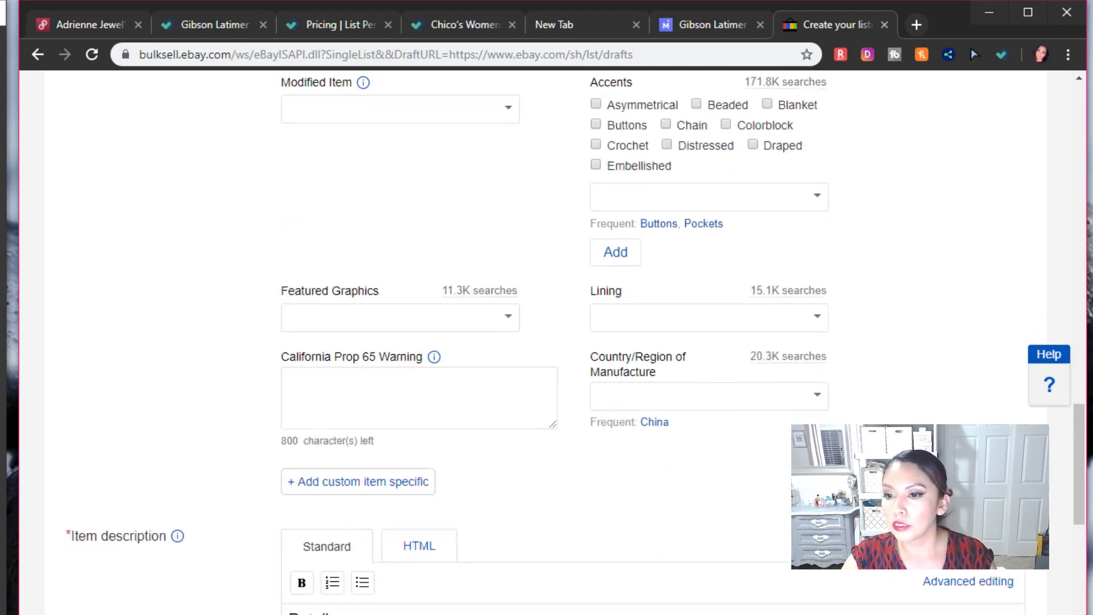
{"action": "scroll", "coordinate": [185, 597], "scroll_direction": "down", "scroll_amount": 13}
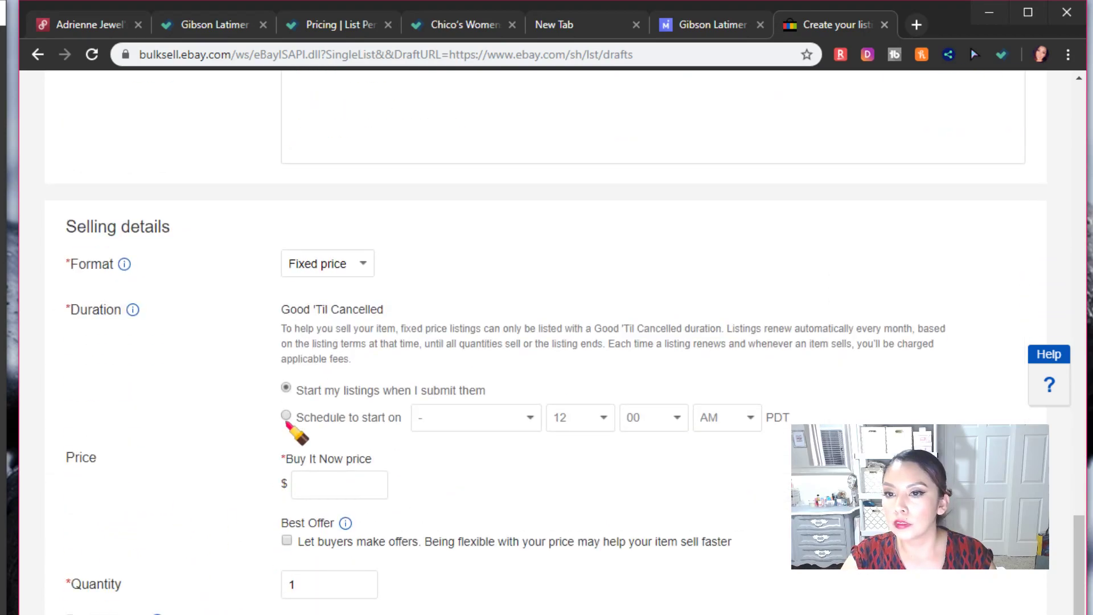
{"action": "left_click", "coordinate": [286, 417]}
{"action": "left_click", "coordinate": [424, 422]}
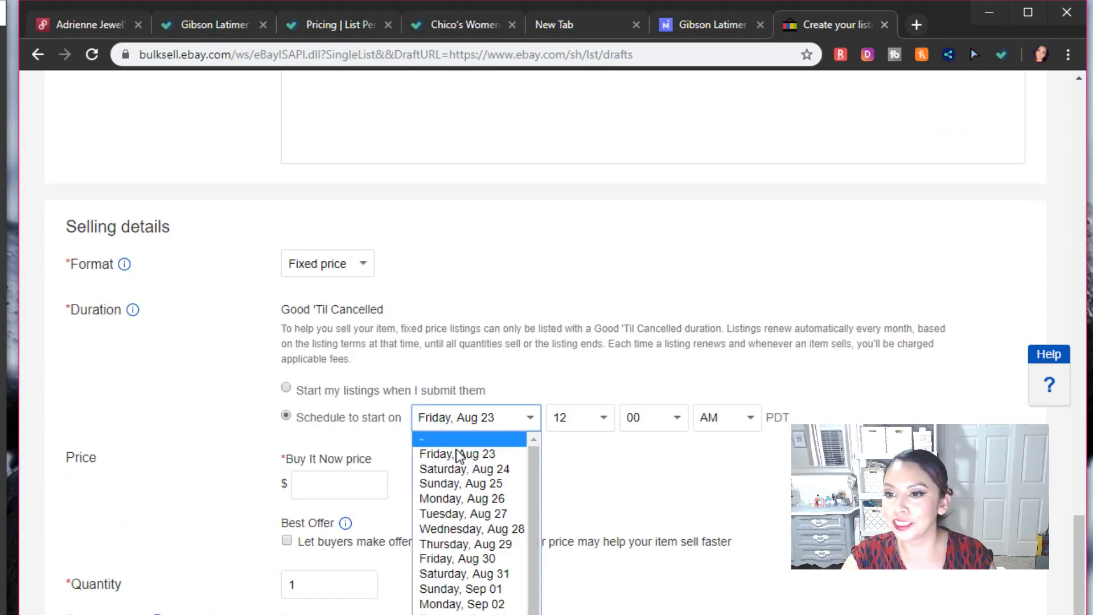
{"action": "left_click", "coordinate": [467, 470]}
{"action": "left_click", "coordinate": [589, 419]}
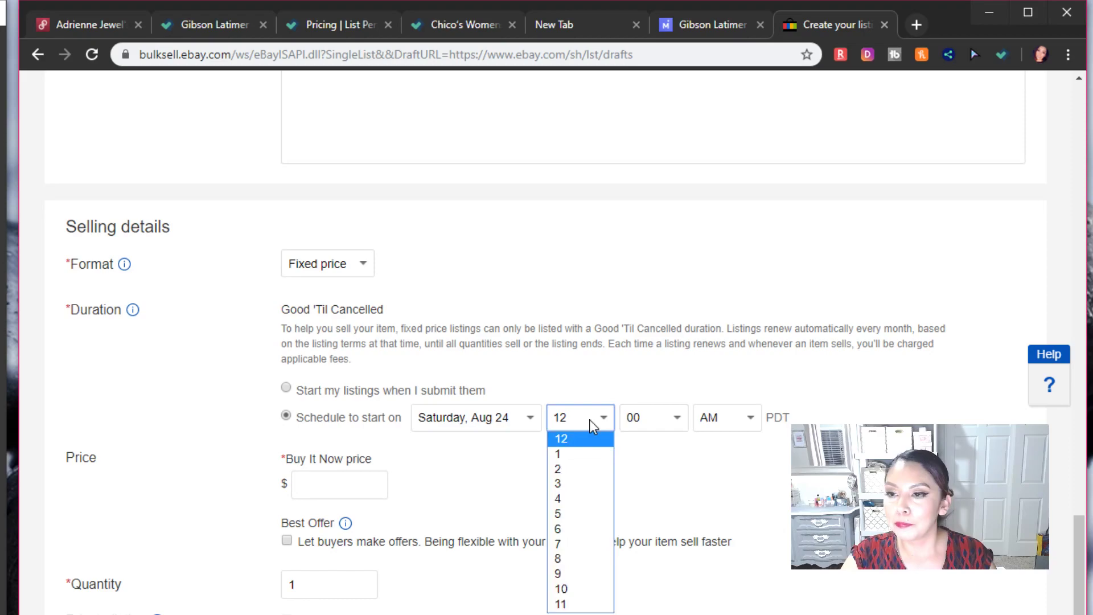
{"action": "left_click", "coordinate": [569, 514]}
Set the eBay listing's Buy It Now price to $45
{"action": "left_click", "coordinate": [365, 484]}
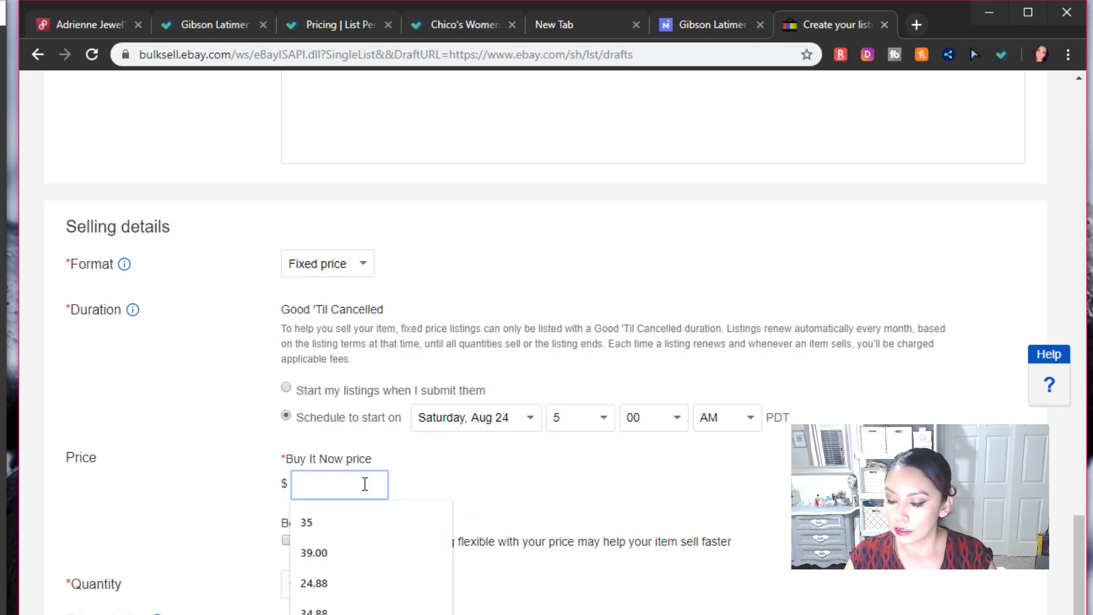
{"action": "type", "text": "45"}
{"action": "left_click", "coordinate": [673, 517]}
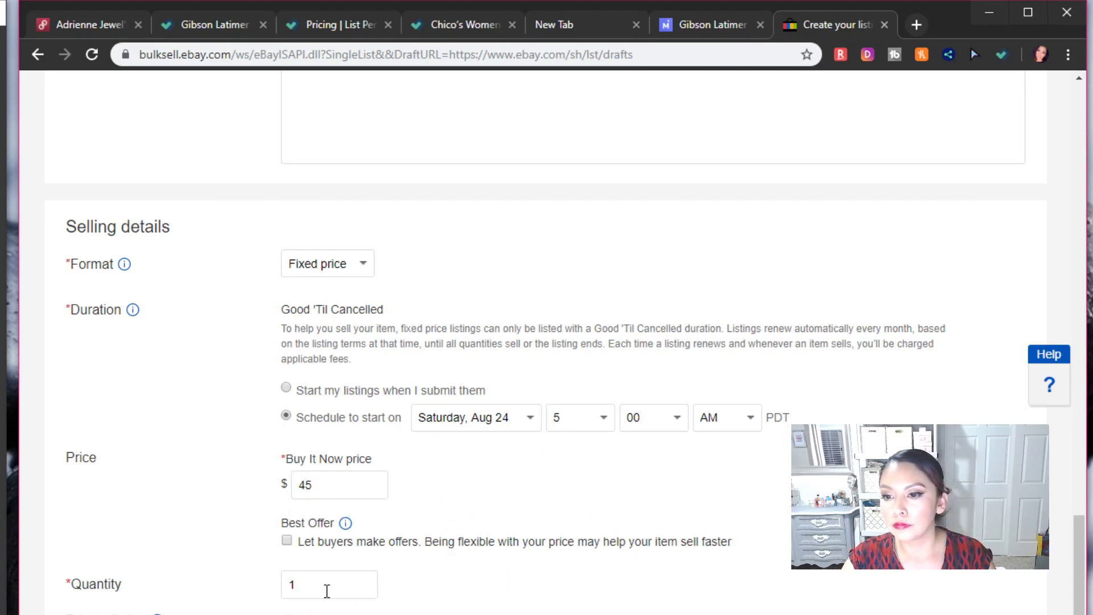
Check the eBay shipping details, turn on promoted placement for the listing, and select its ad rate for editing
{"action": "scroll", "coordinate": [456, 541], "scroll_direction": "down", "scroll_amount": 15}
{"action": "scroll", "coordinate": [691, 429], "scroll_direction": "up", "scroll_amount": 3}
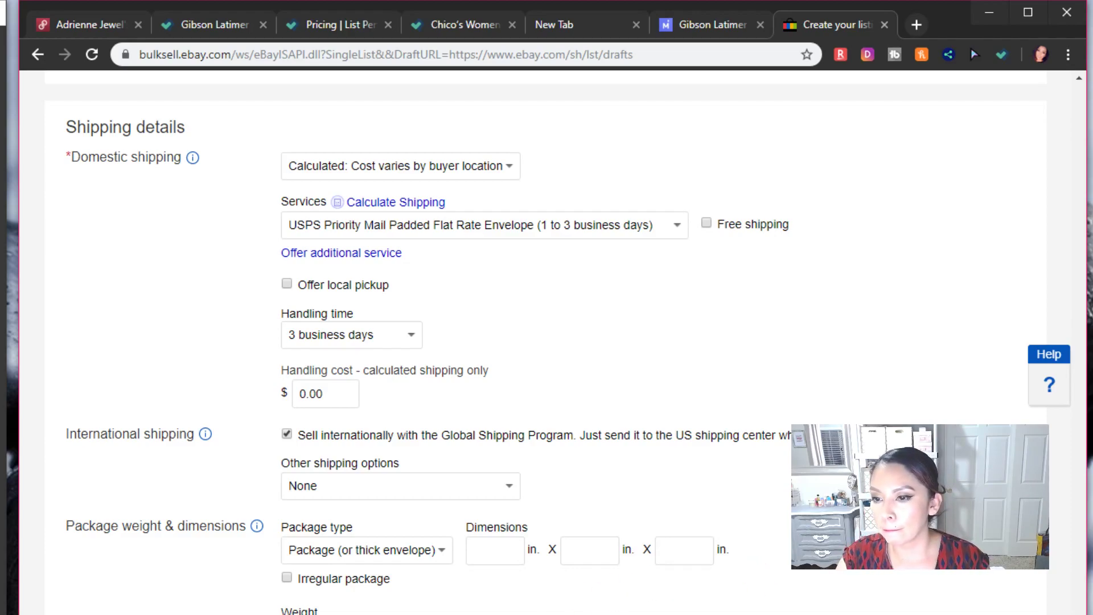
{"action": "scroll", "coordinate": [664, 395], "scroll_direction": "down", "scroll_amount": 10}
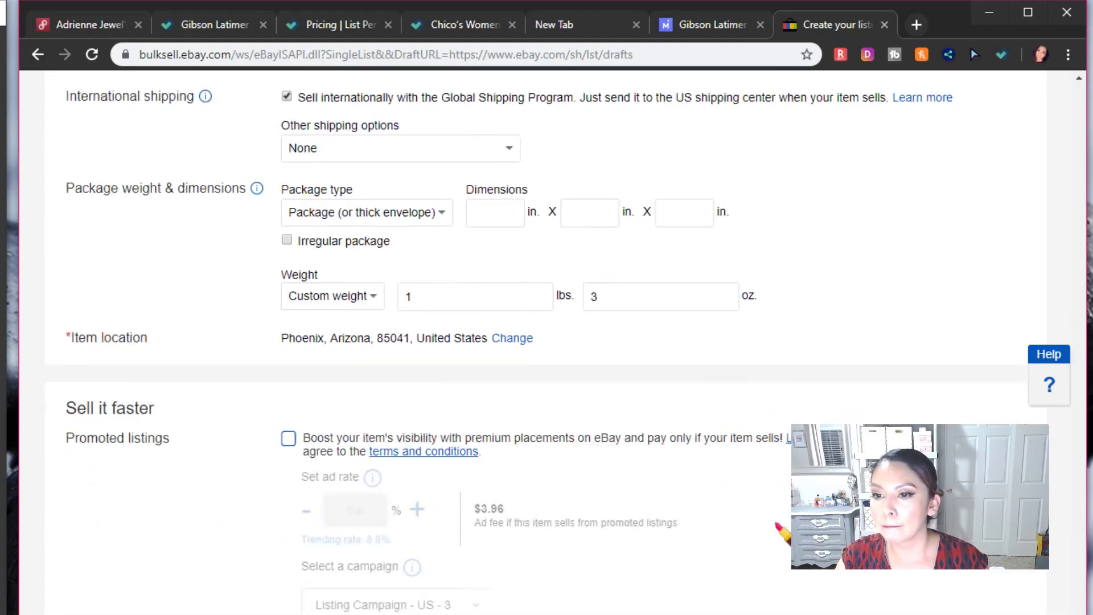
{"action": "scroll", "coordinate": [705, 566], "scroll_direction": "up", "scroll_amount": 10}
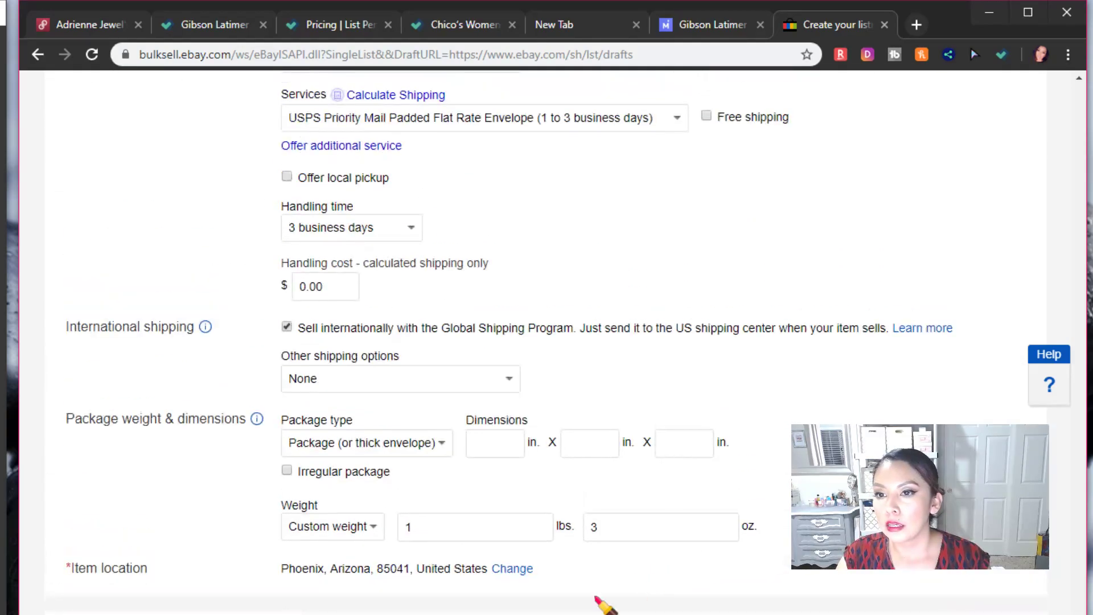
{"action": "scroll", "coordinate": [470, 608], "scroll_direction": "down", "scroll_amount": 8}
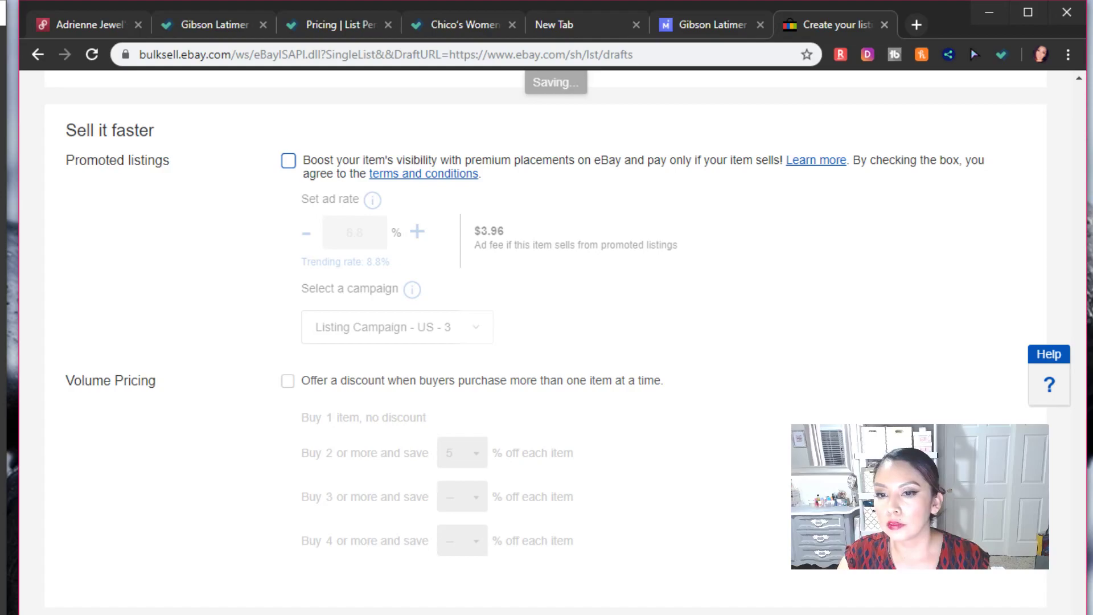
{"action": "left_click", "coordinate": [289, 161]}
{"action": "left_click_drag", "start_coordinate": [366, 235], "coordinate": [318, 249]}
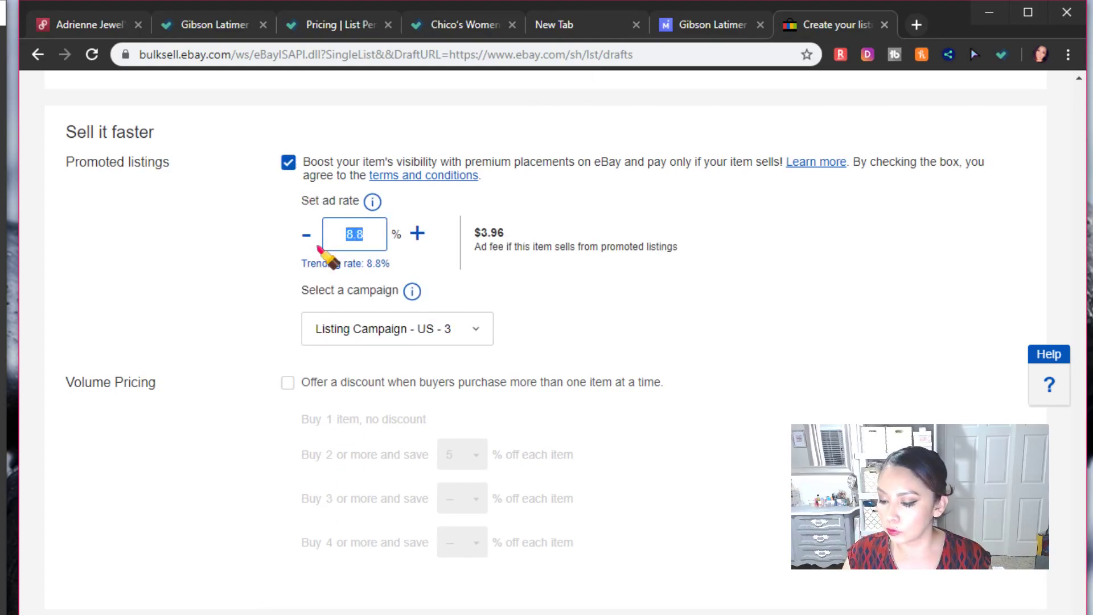
{"action": "left_click", "coordinate": [198, 328]}
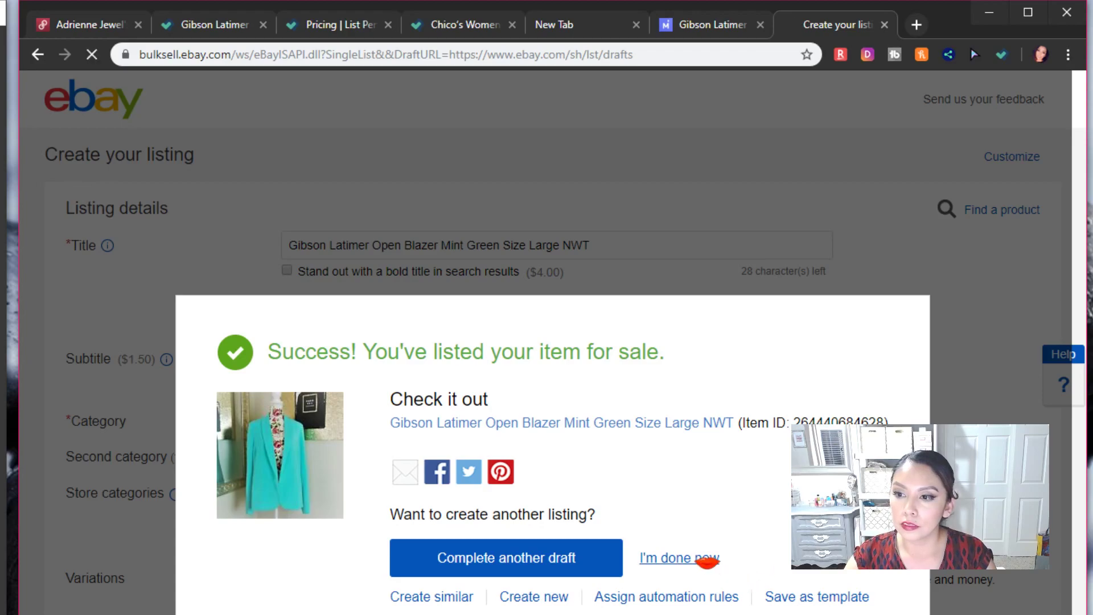
Finish the eBay listing session and close the blank, Mercari and eBay pages, returning to the Chico's product in List Perfectly
{"action": "left_click", "coordinate": [706, 558]}
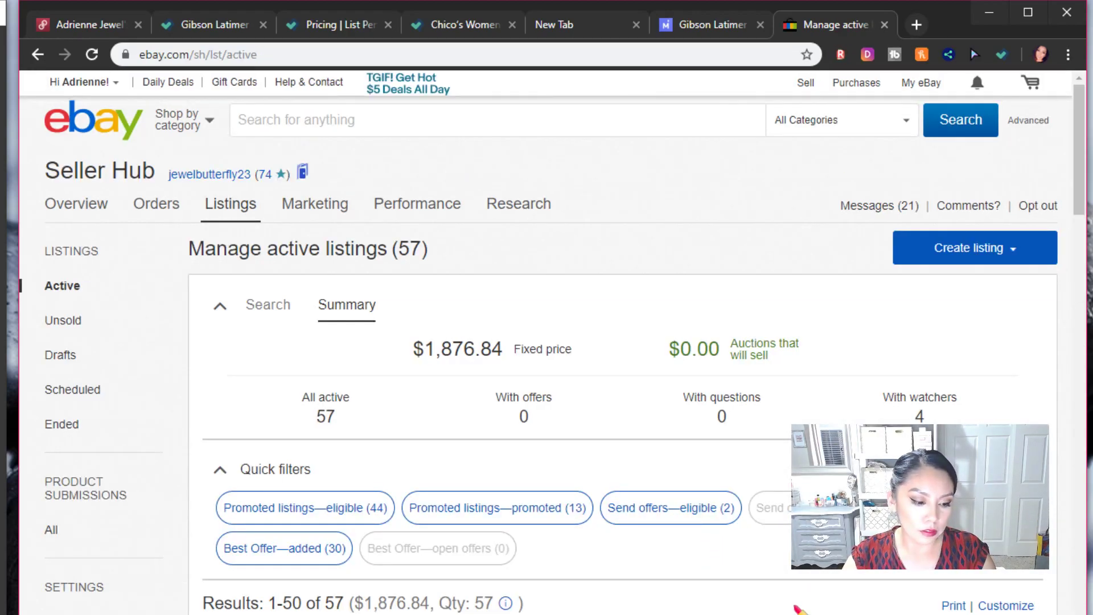
{"action": "left_click", "coordinate": [728, 36]}
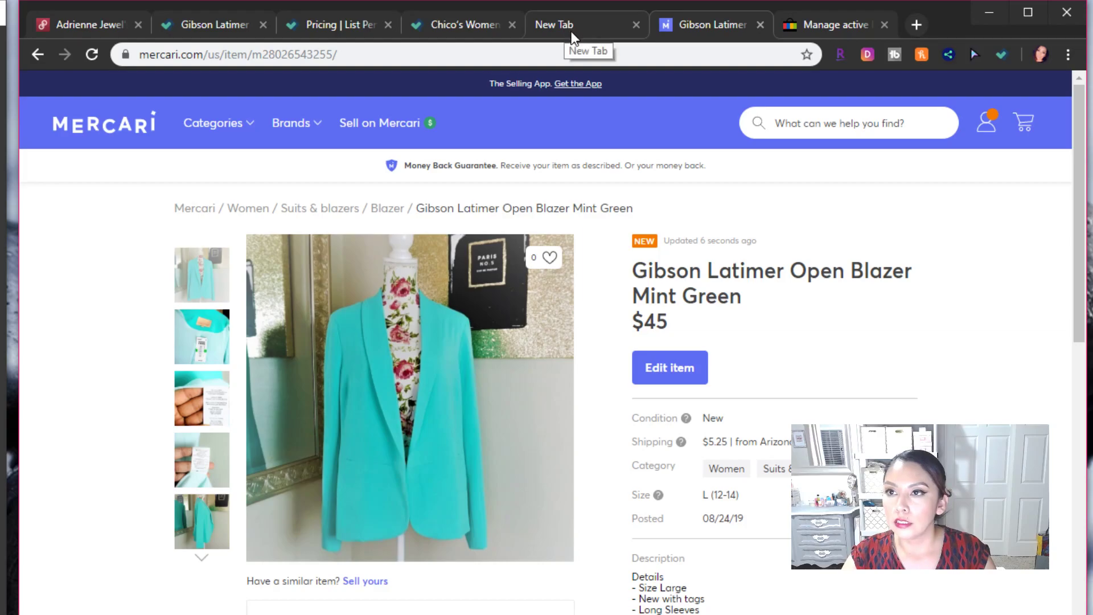
{"action": "left_click", "coordinate": [637, 27]}
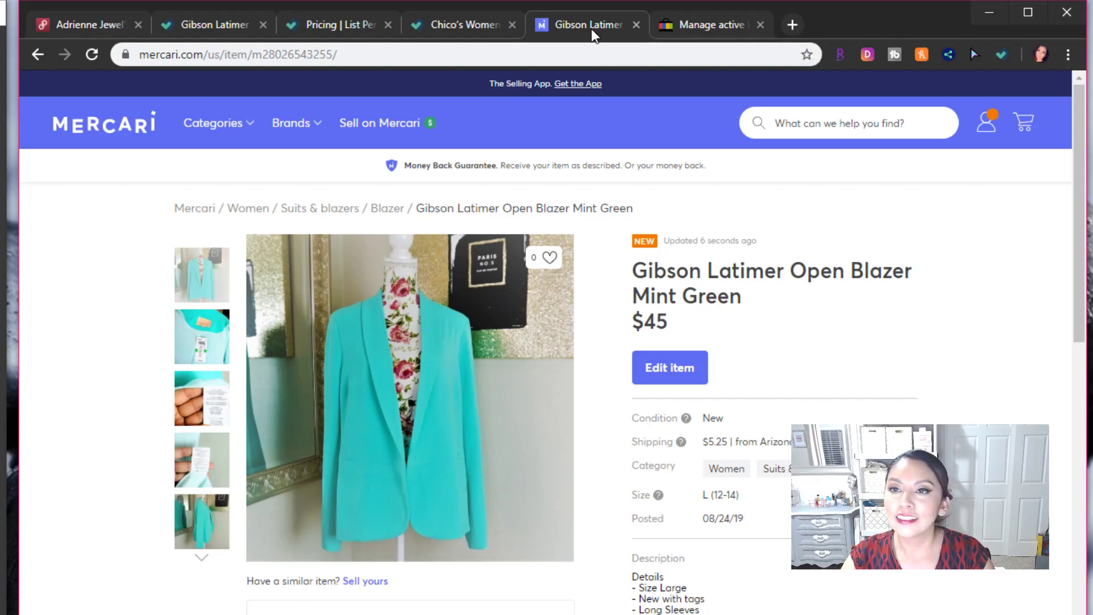
{"action": "left_click", "coordinate": [636, 24]}
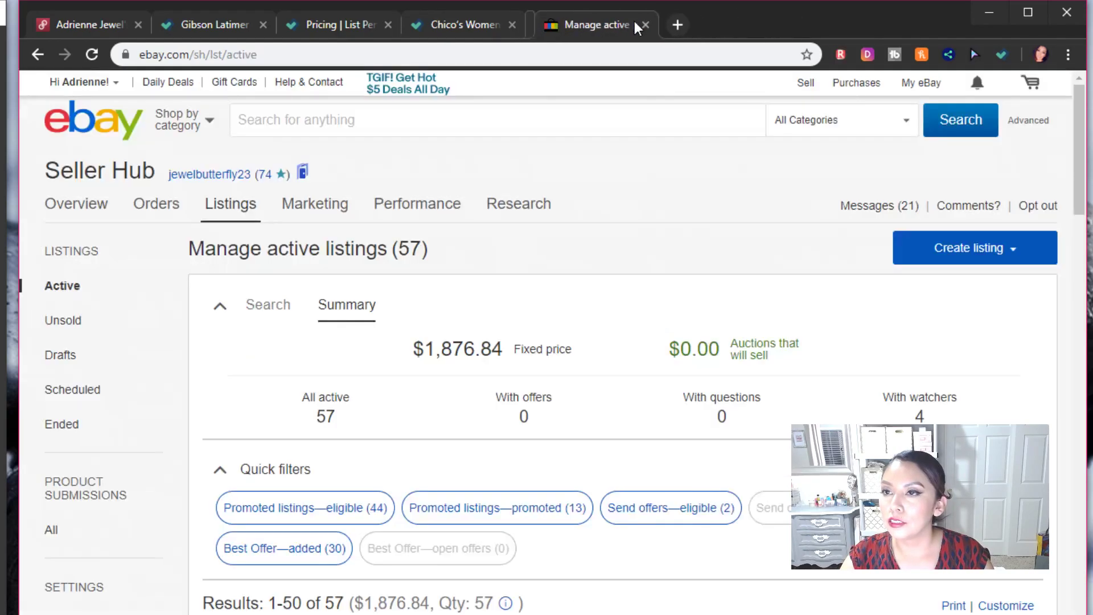
{"action": "left_click", "coordinate": [635, 22]}
Try to copy the Chico's dark grey herringbone top to Poshmark with the List Perfectly extension, and close the open Poshmark closet page
{"action": "left_click", "coordinate": [1002, 54]}
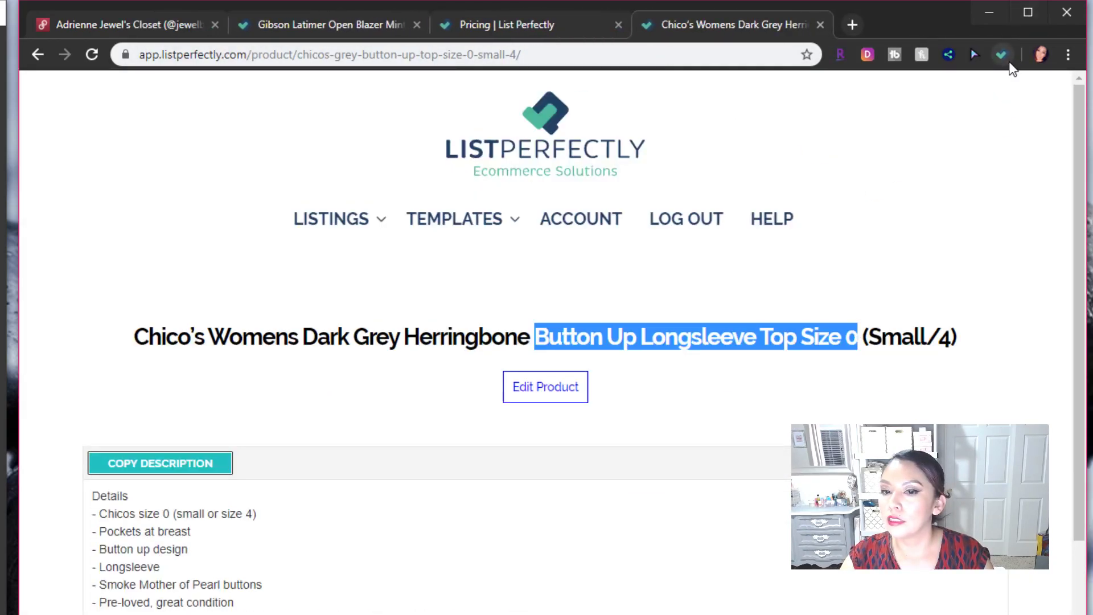
{"action": "left_click", "coordinate": [905, 256]}
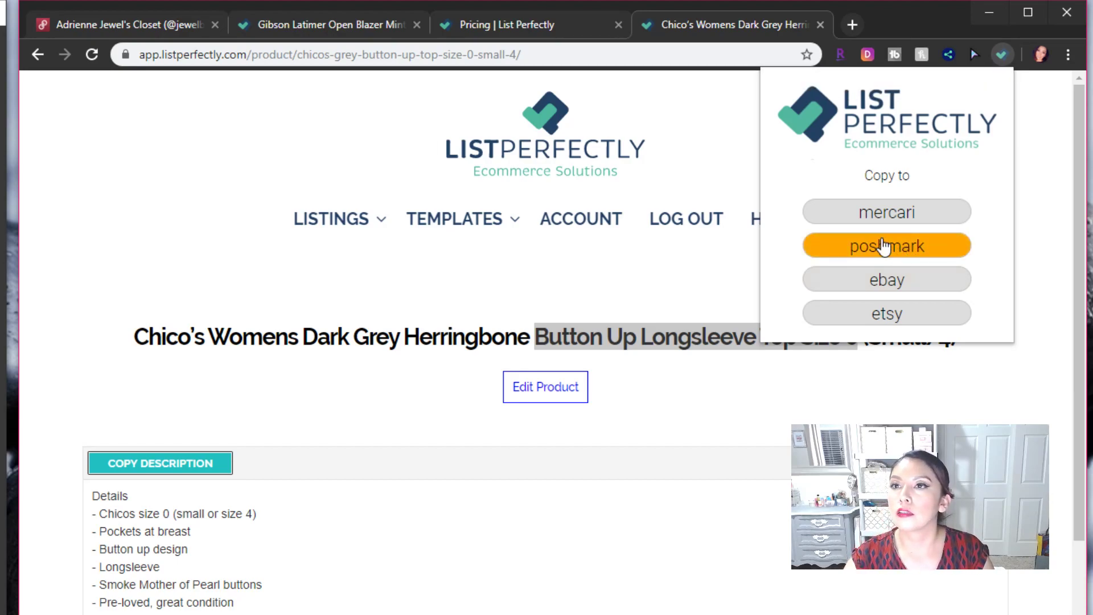
{"action": "left_click", "coordinate": [875, 251]}
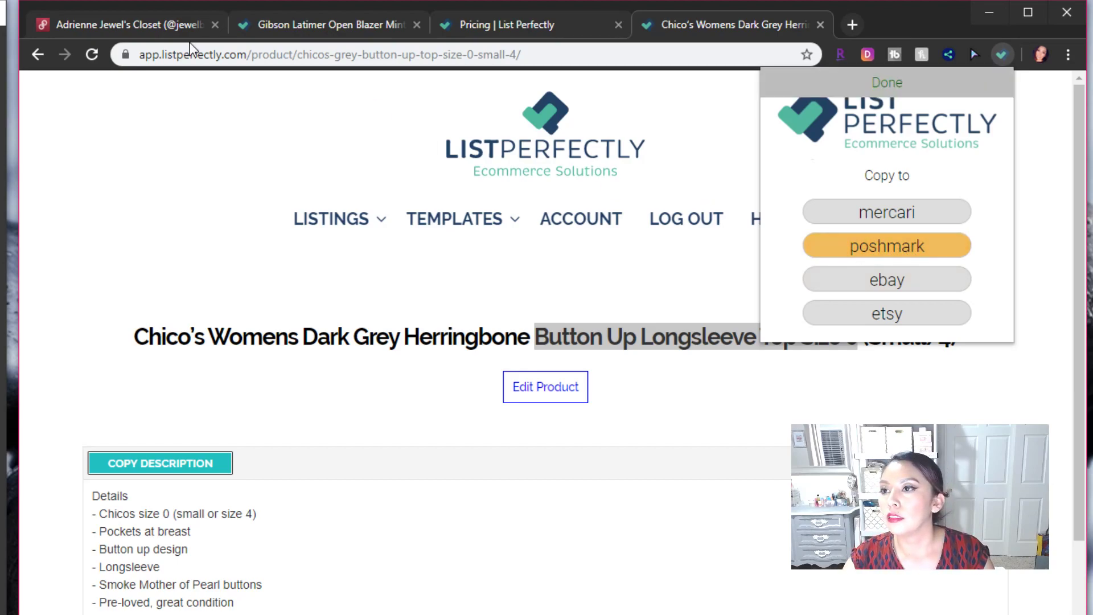
{"action": "left_click", "coordinate": [215, 25]}
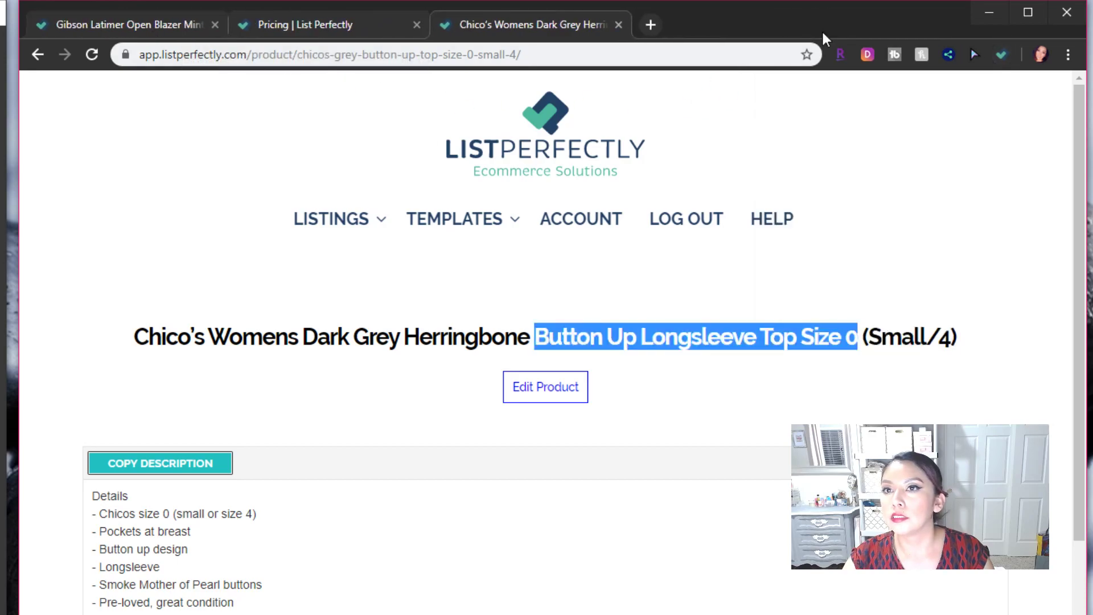
Retry copying the Chico's herringbone top to Poshmark from its List Perfectly product page, and dismiss the extension
{"action": "left_click", "coordinate": [1001, 55]}
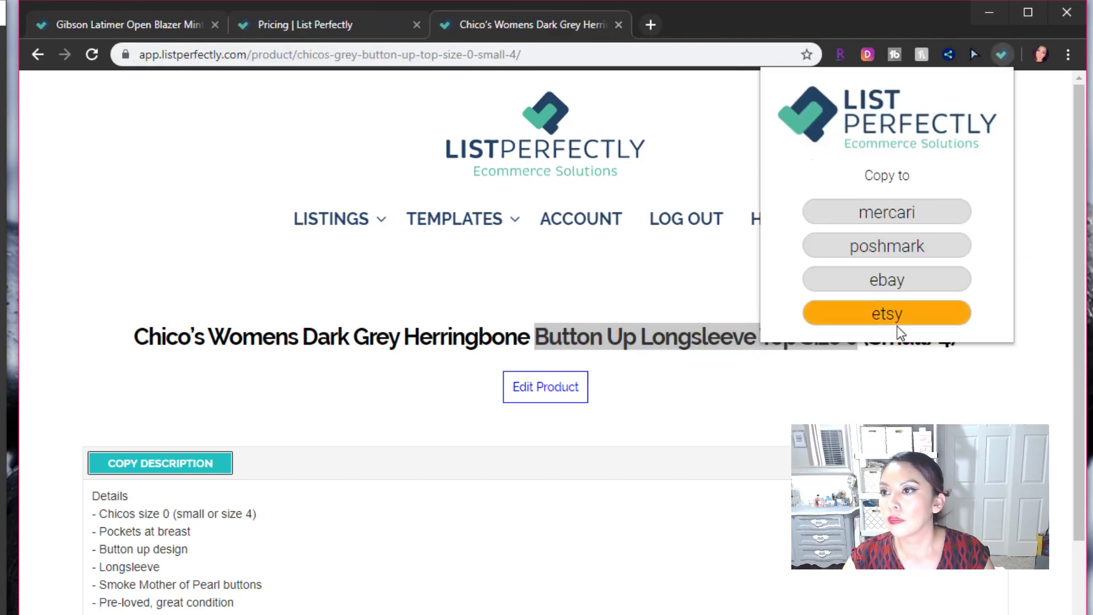
{"action": "left_click", "coordinate": [885, 249]}
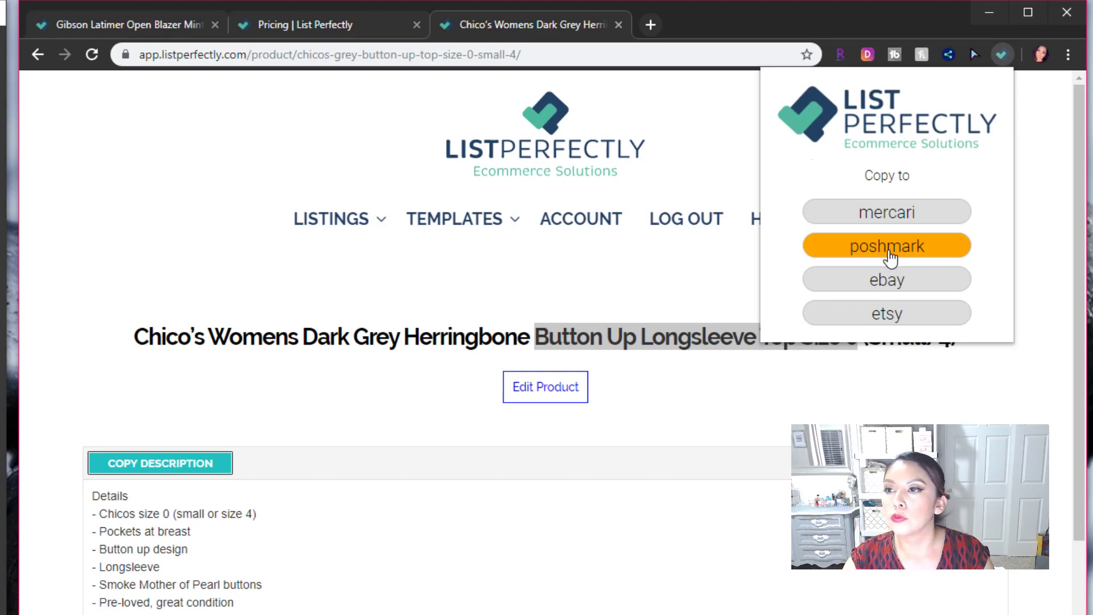
{"action": "left_click", "coordinate": [889, 251]}
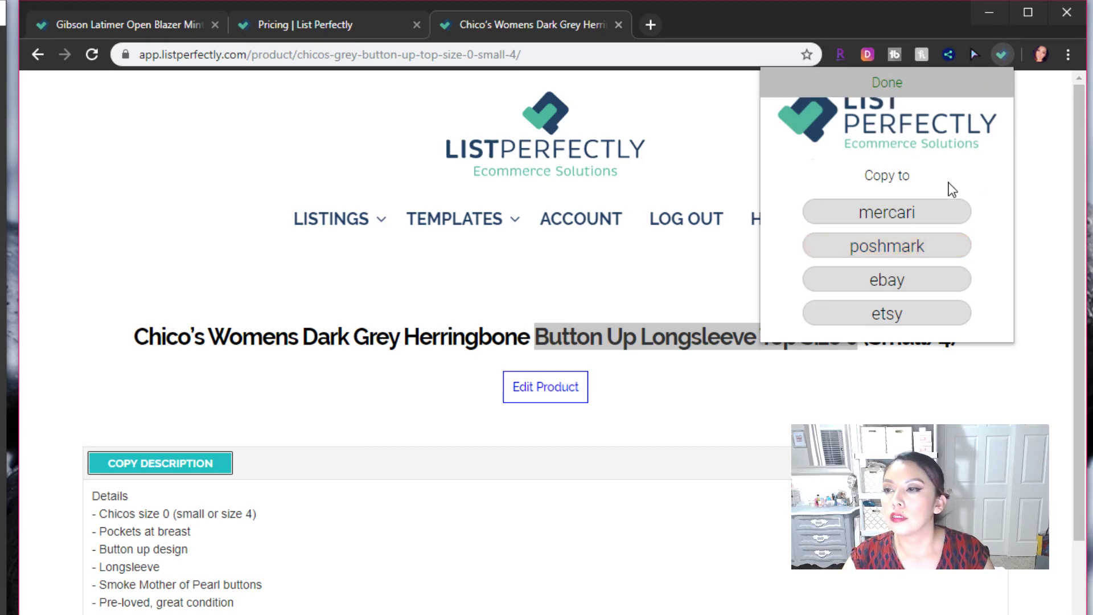
{"action": "left_click", "coordinate": [380, 421]}
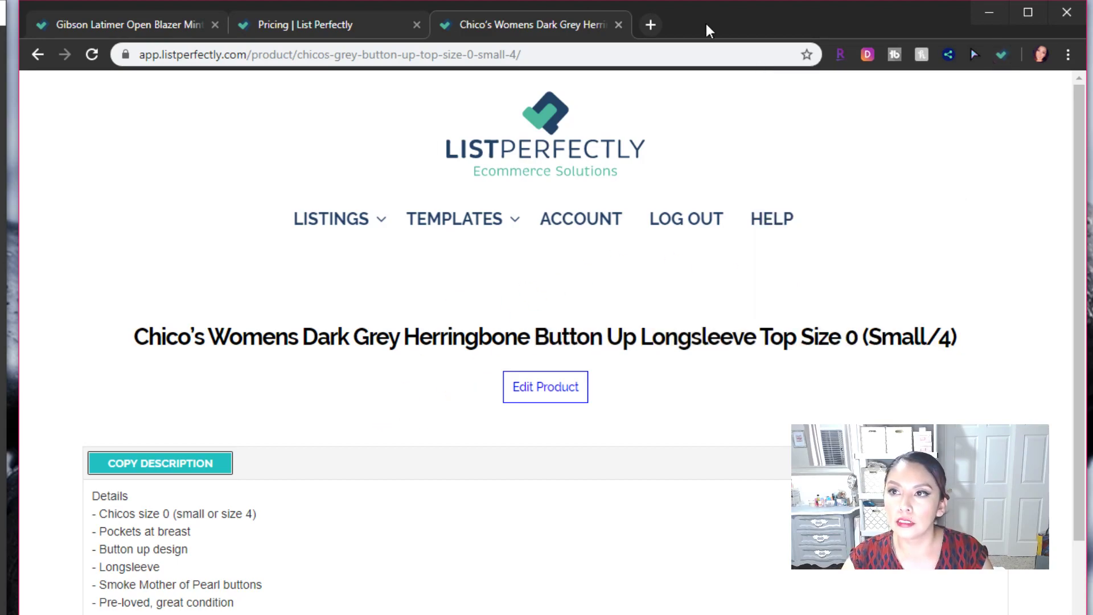
Check the Poshmark feed on a new page and close that page
{"action": "left_click", "coordinate": [654, 29]}
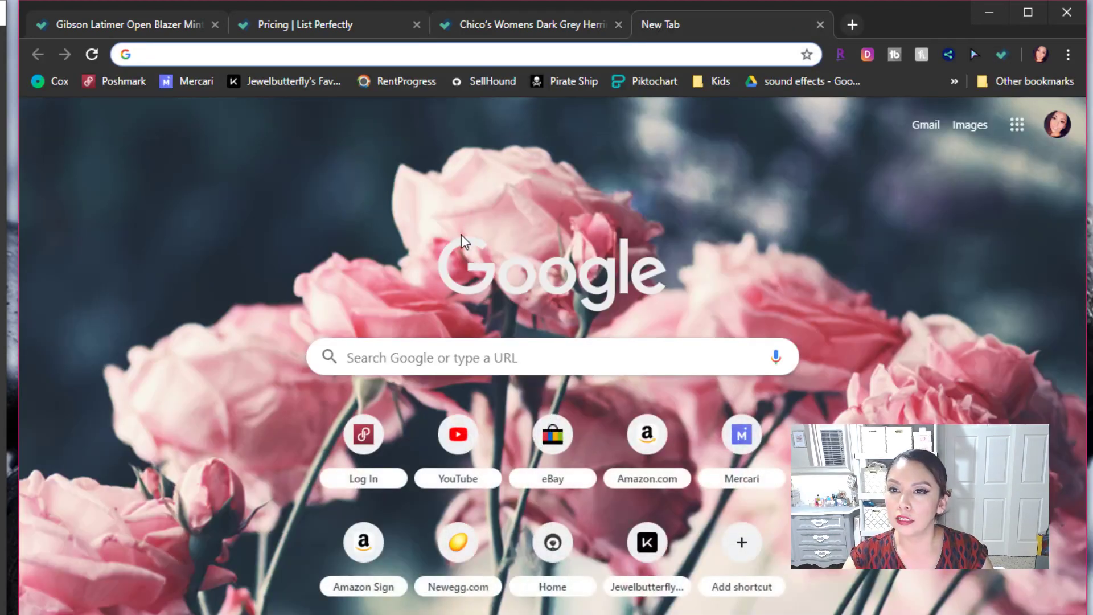
{"action": "left_click", "coordinate": [364, 435]}
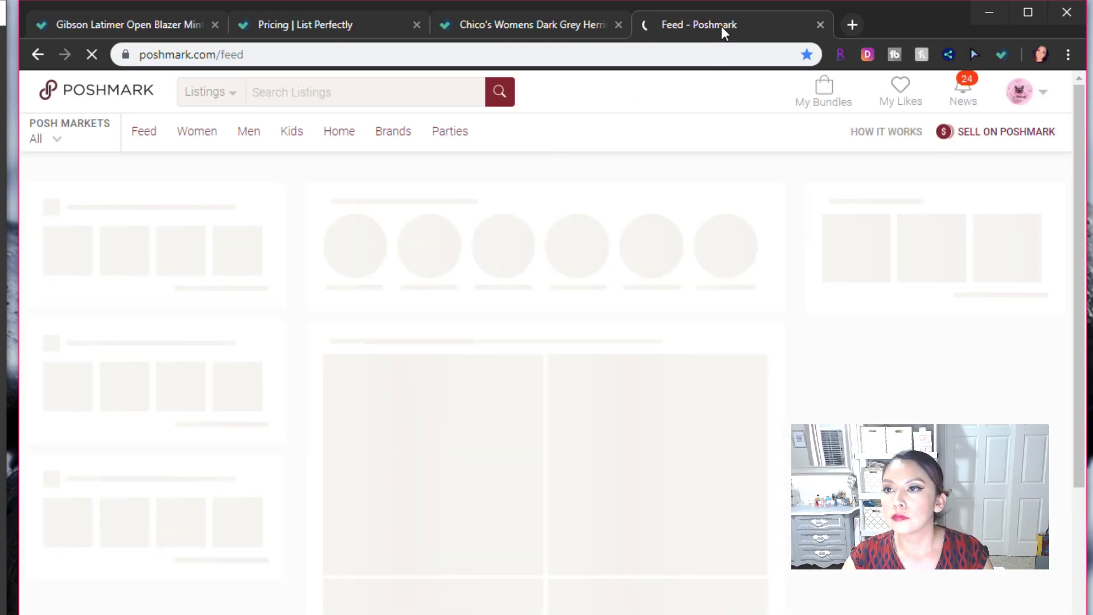
{"action": "middle_click", "coordinate": [722, 26]}
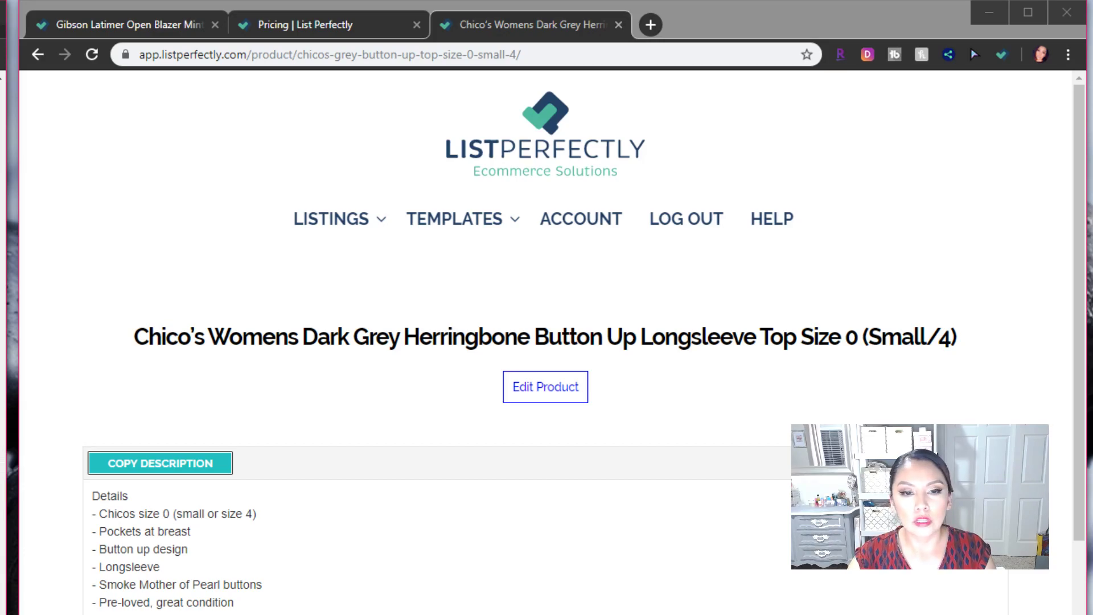
Look through the listings in the Poshmark closet in the other browser window
{"action": "left_click_drag", "start_coordinate": [598, 609], "coordinate": [681, 11]}
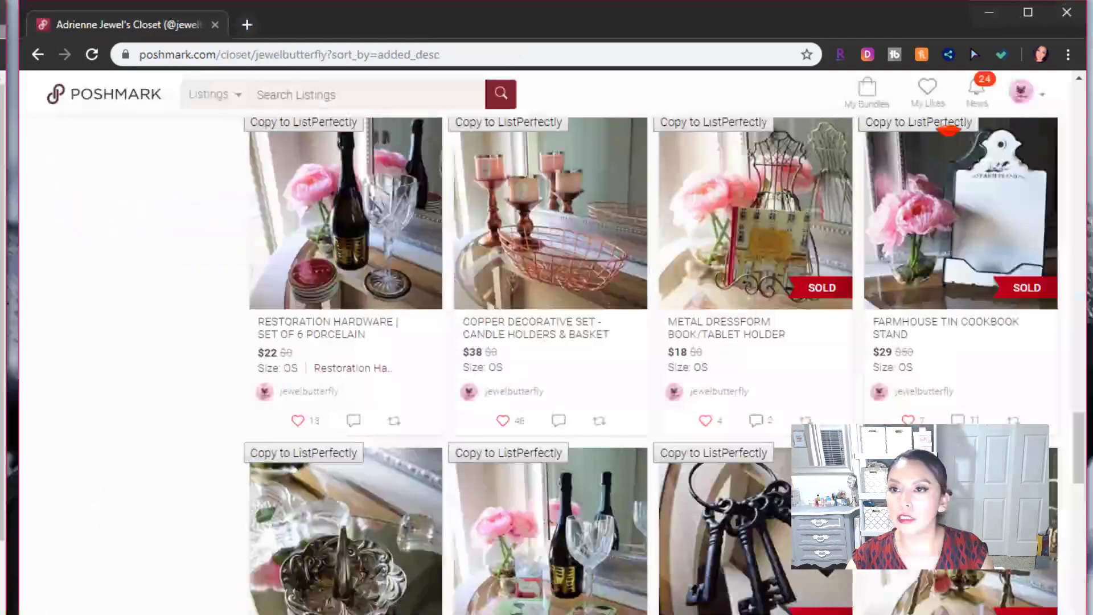
{"action": "scroll", "coordinate": [669, 511], "scroll_direction": "down", "scroll_amount": 12}
{"action": "scroll", "coordinate": [678, 553], "scroll_direction": "up", "scroll_amount": 15}
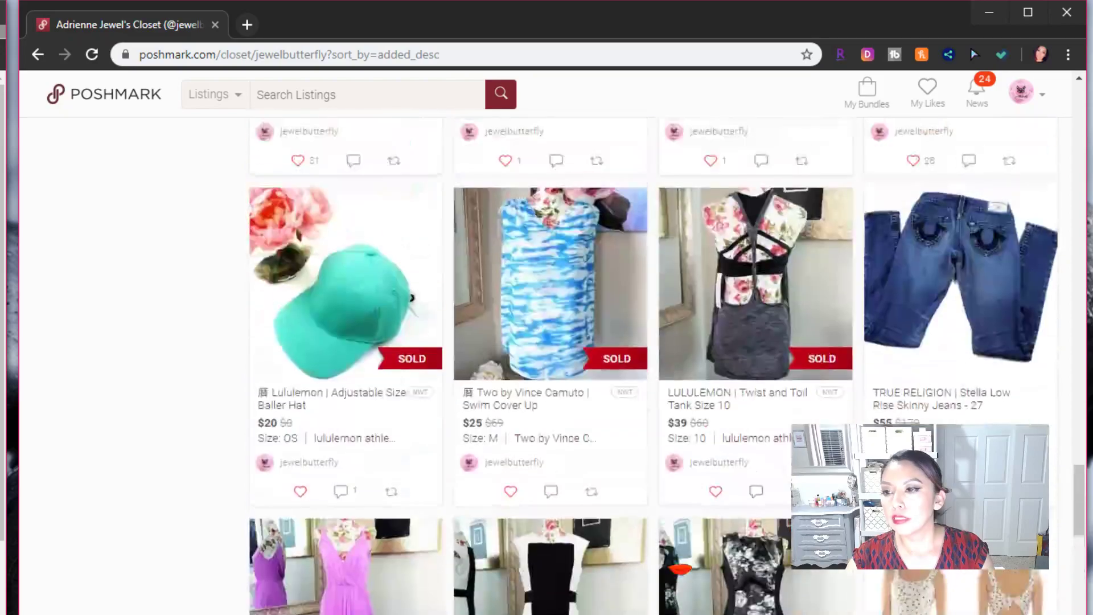
{"action": "scroll", "coordinate": [679, 568], "scroll_direction": "up", "scroll_amount": 15}
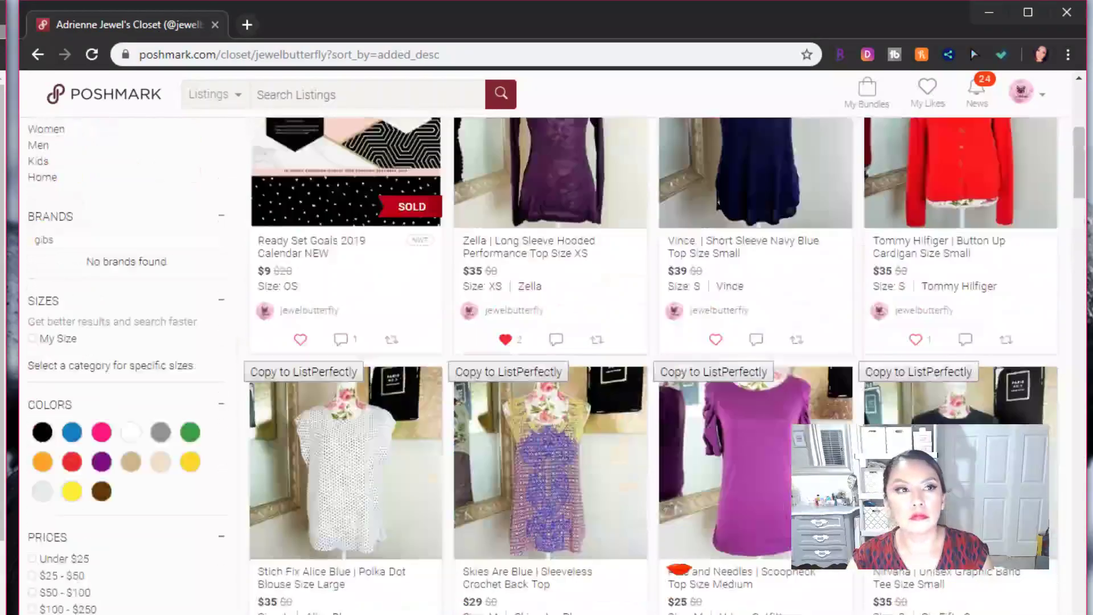
{"action": "scroll", "coordinate": [547, 341], "scroll_direction": "up", "scroll_amount": 1}
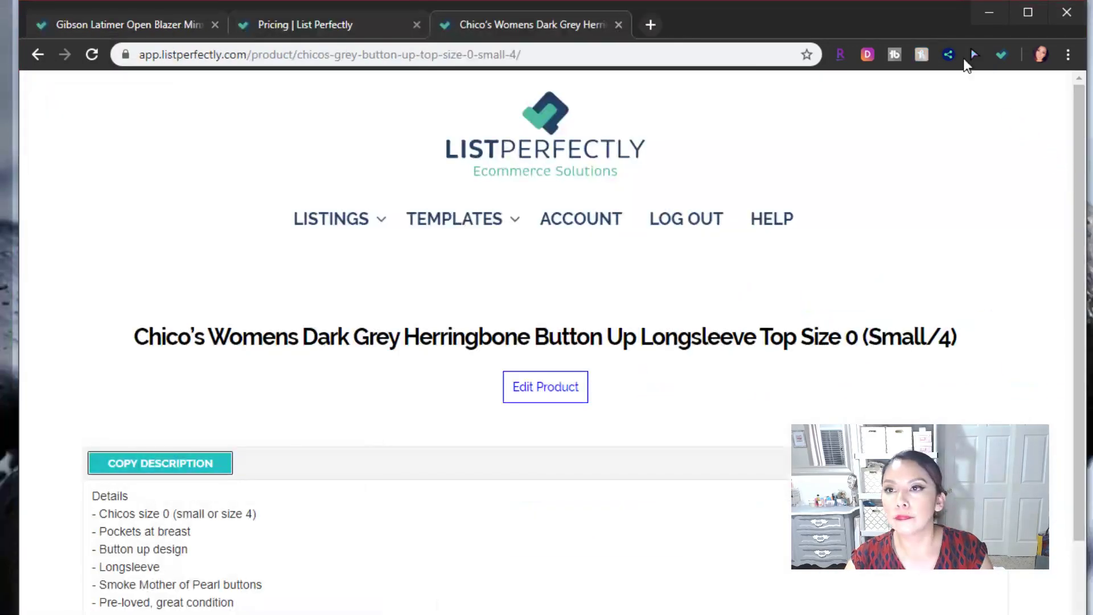
Show the List Perfectly extension's copy options for the Chico's herringbone top and review its product description
{"action": "left_click", "coordinate": [1002, 54]}
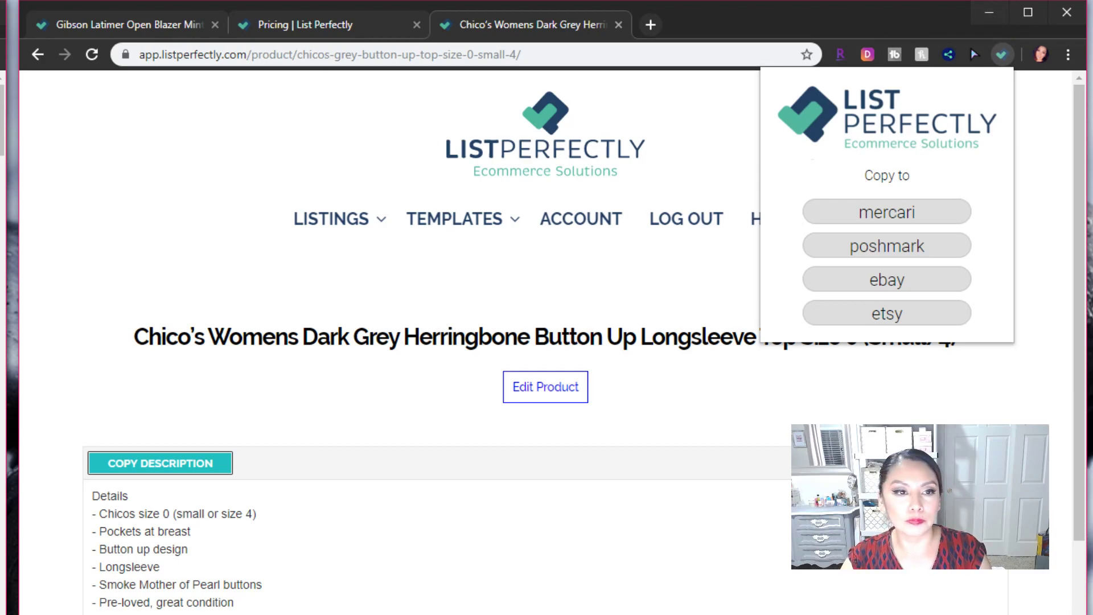
{"action": "scroll", "coordinate": [362, 440], "scroll_direction": "down", "scroll_amount": 10}
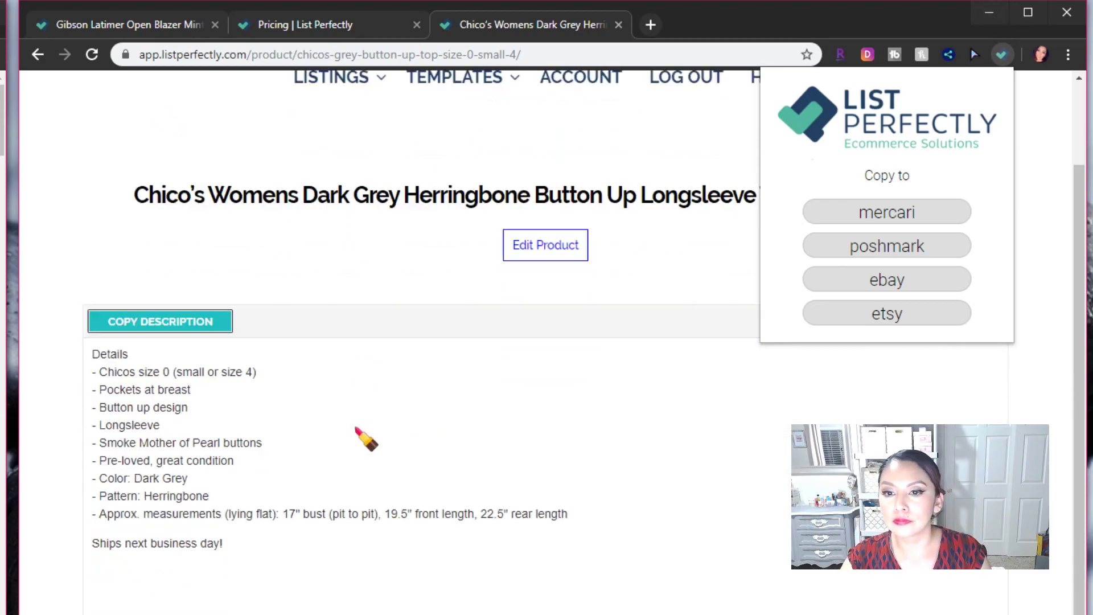
{"action": "scroll", "coordinate": [439, 569], "scroll_direction": "up", "scroll_amount": 10}
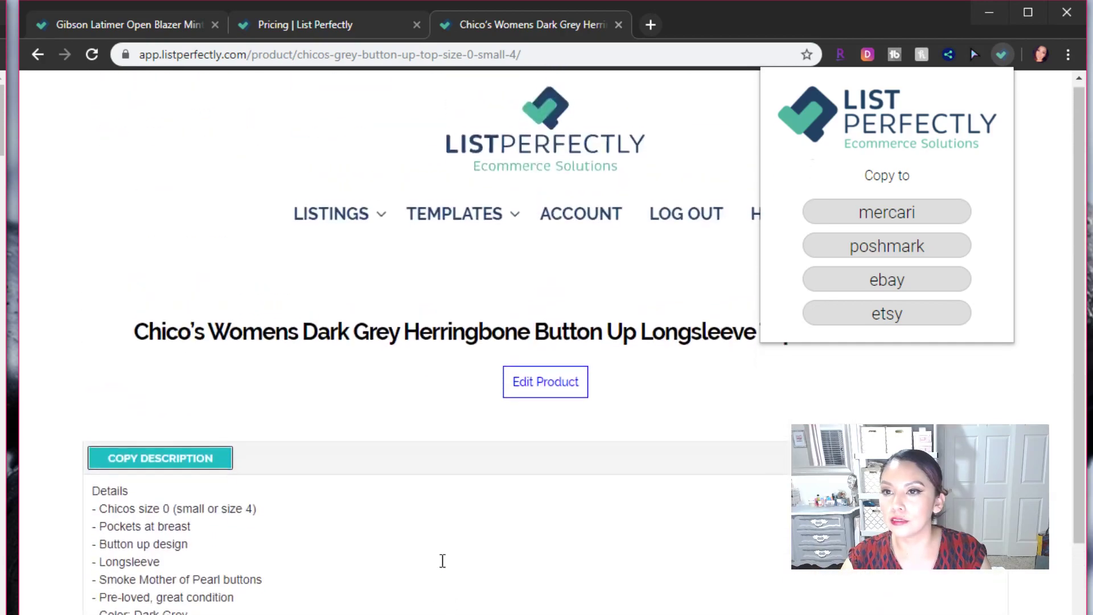
Open the full list of List Perfectly listings and look through it from beginning to end
{"action": "left_click", "coordinate": [359, 221]}
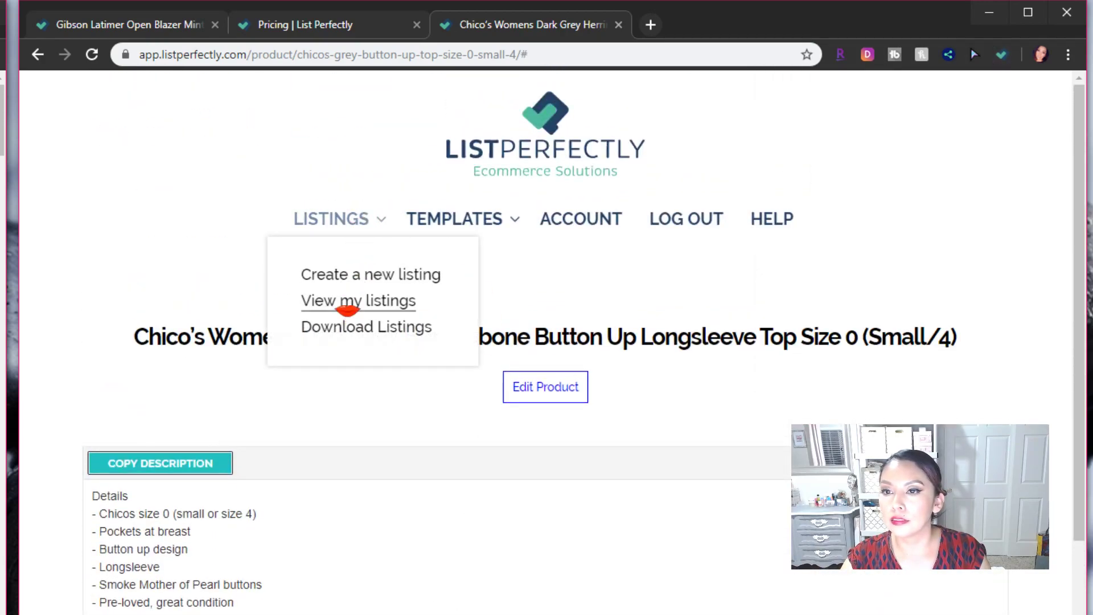
{"action": "left_click", "coordinate": [351, 305]}
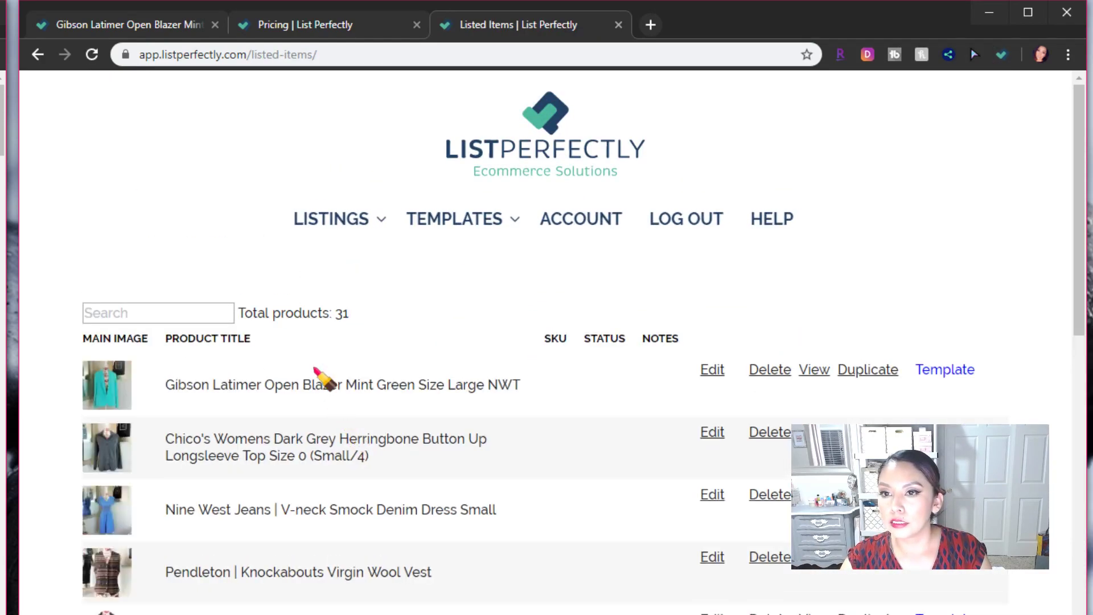
{"action": "scroll", "coordinate": [535, 464], "scroll_direction": "down", "scroll_amount": 10}
{"action": "scroll", "coordinate": [538, 470], "scroll_direction": "down", "scroll_amount": 6}
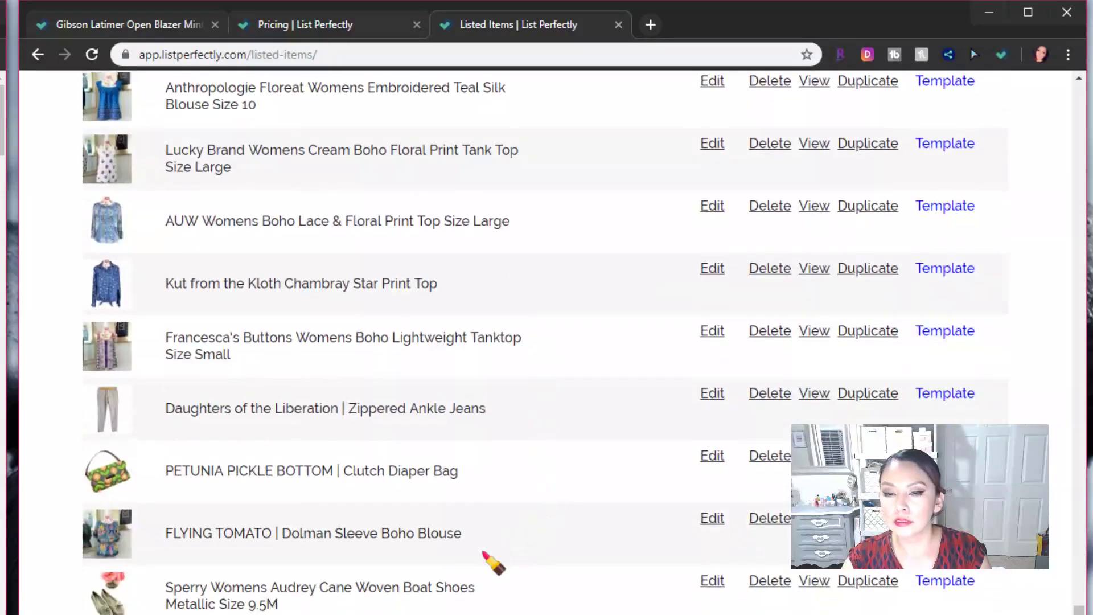
{"action": "scroll", "coordinate": [488, 561], "scroll_direction": "up", "scroll_amount": 9}
{"action": "scroll", "coordinate": [470, 584], "scroll_direction": "up", "scroll_amount": 9}
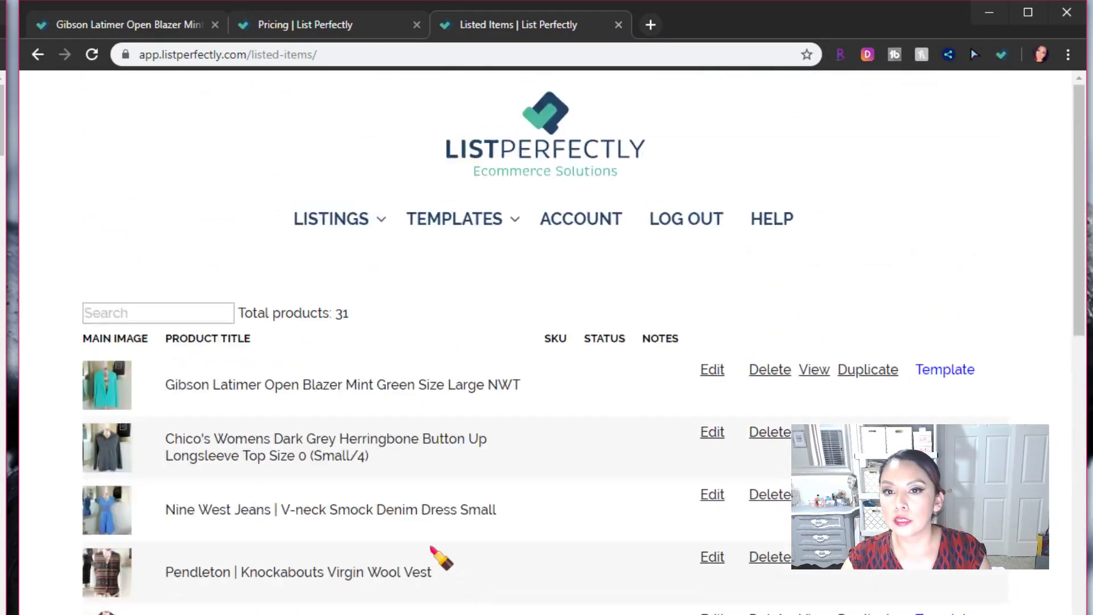
Open the Gibson Latimer mint green blazer from the listings and try to copy it to Poshmark with the List Perfectly extension
{"action": "left_click", "coordinate": [713, 370]}
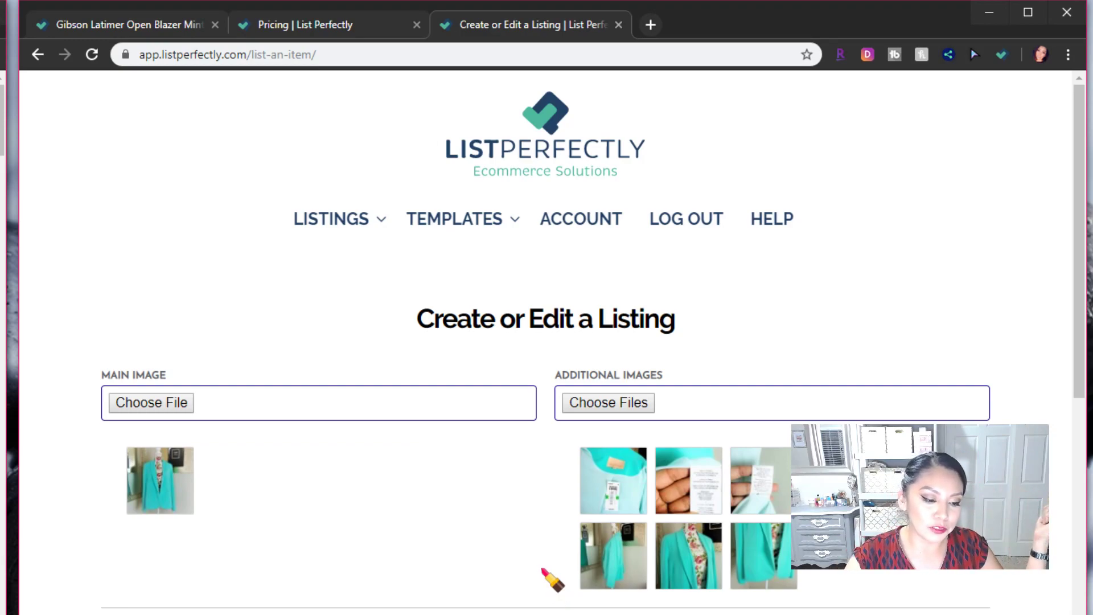
{"action": "scroll", "coordinate": [757, 578], "scroll_direction": "down", "scroll_amount": 20}
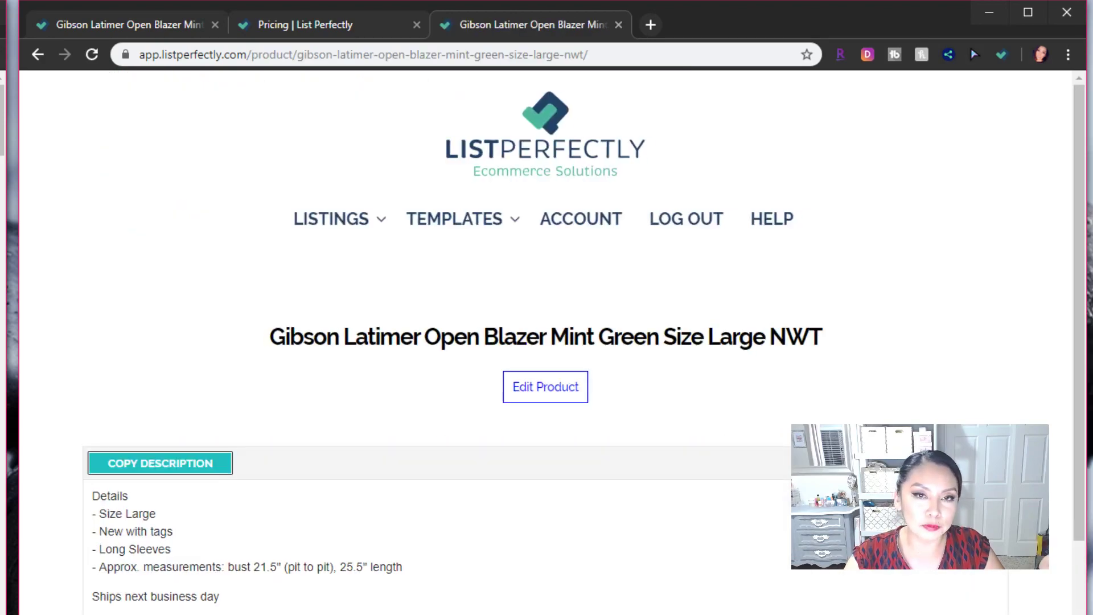
{"action": "left_click", "coordinate": [1002, 55]}
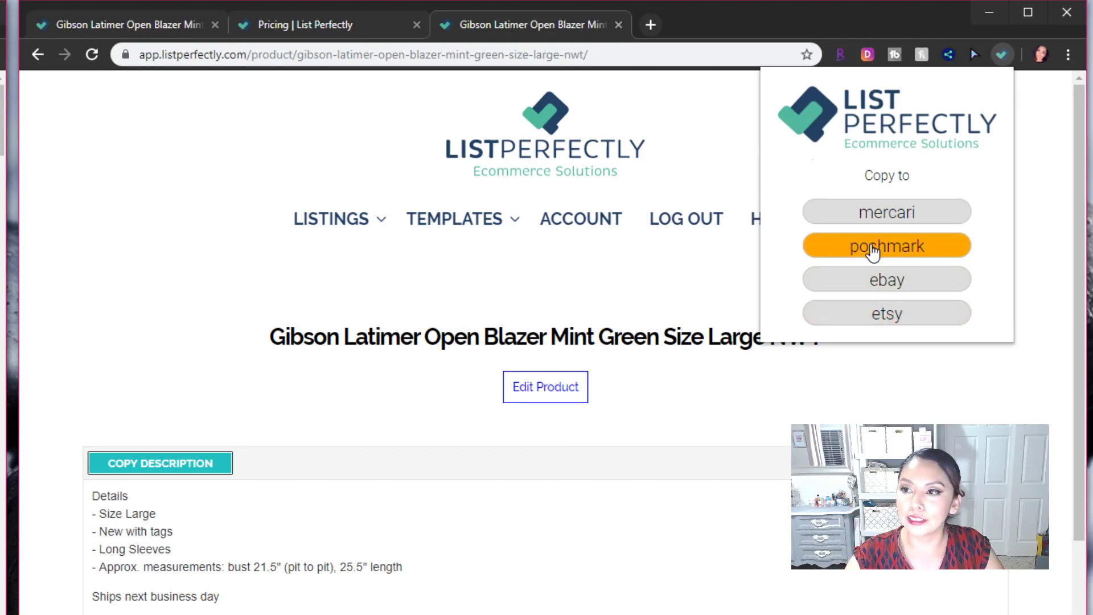
{"action": "left_click", "coordinate": [884, 260]}
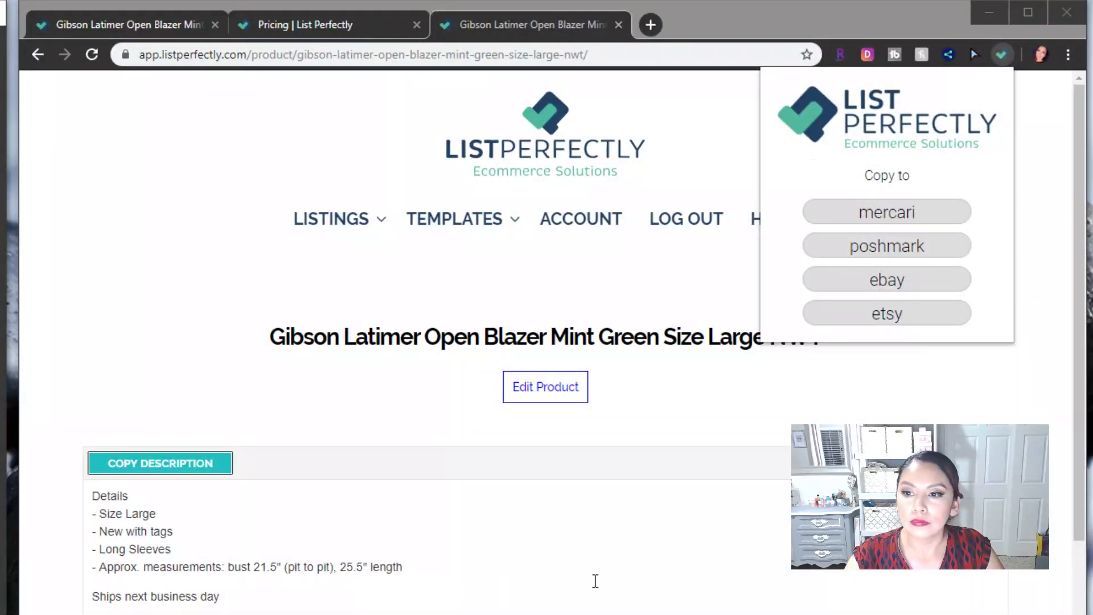
{"action": "left_click", "coordinate": [595, 581]}
Close the pricing page, the duplicate Gibson Latimer blazer page and the blank page, keeping one blazer product page open
{"action": "left_click", "coordinate": [131, 27]}
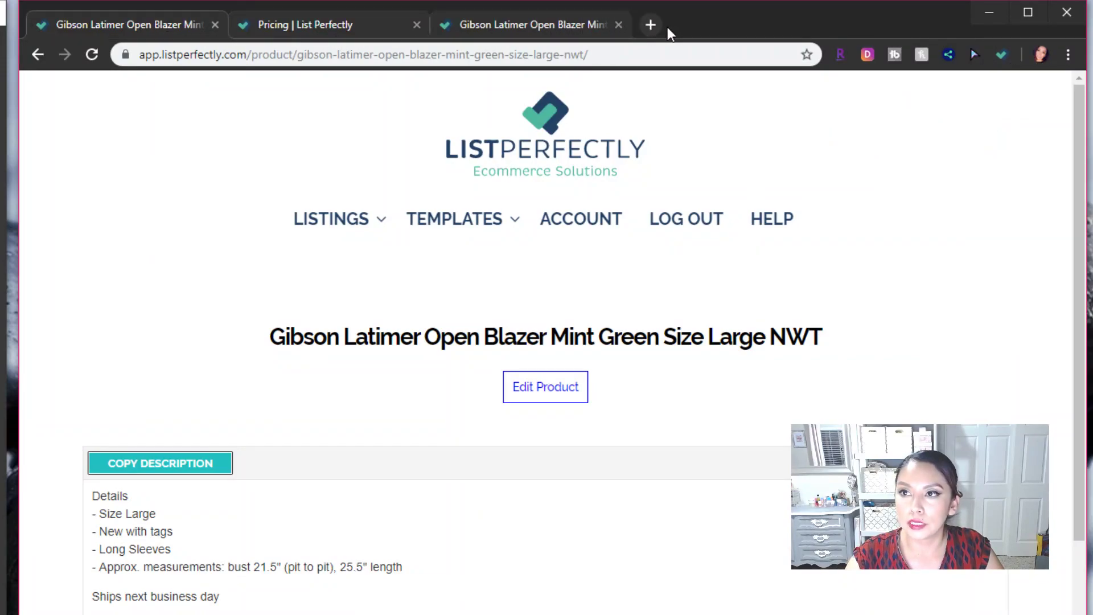
{"action": "left_click", "coordinate": [649, 25]}
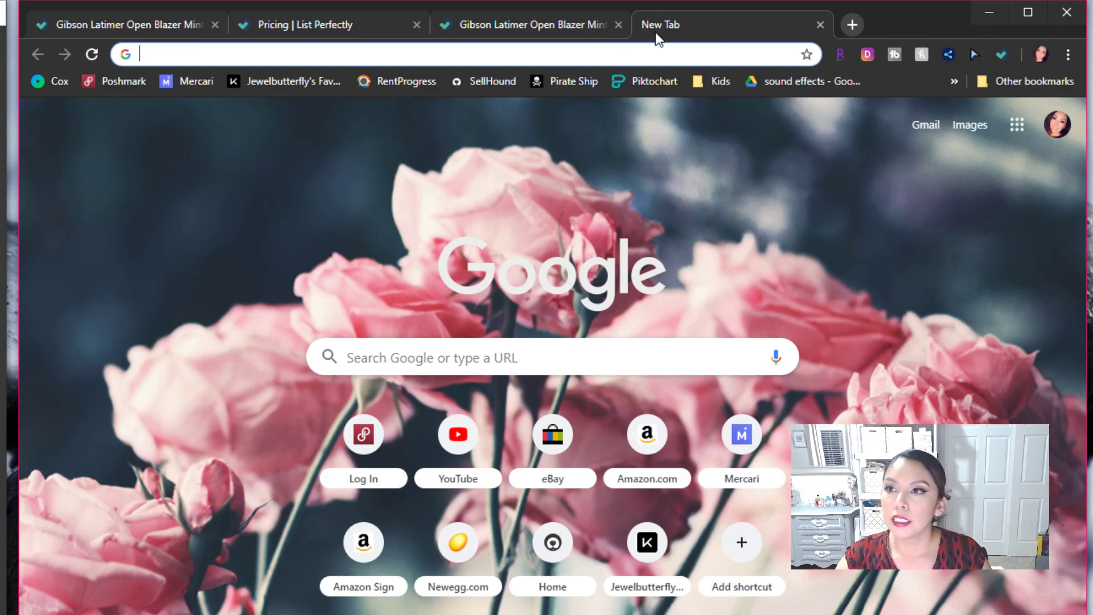
{"action": "left_click", "coordinate": [529, 37]}
{"action": "left_click", "coordinate": [295, 25]}
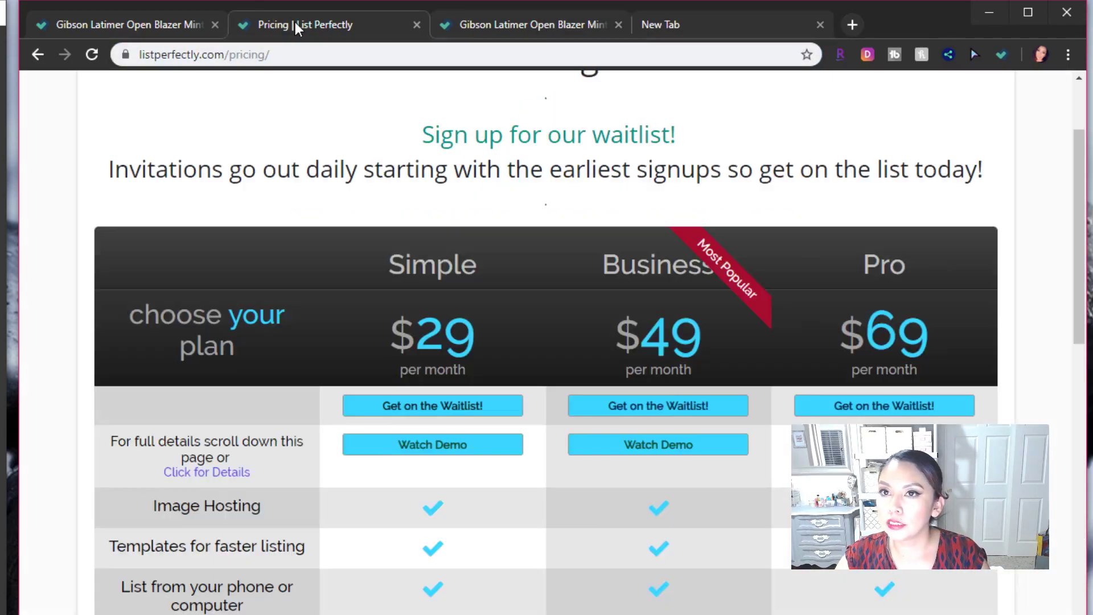
{"action": "left_click", "coordinate": [416, 25]}
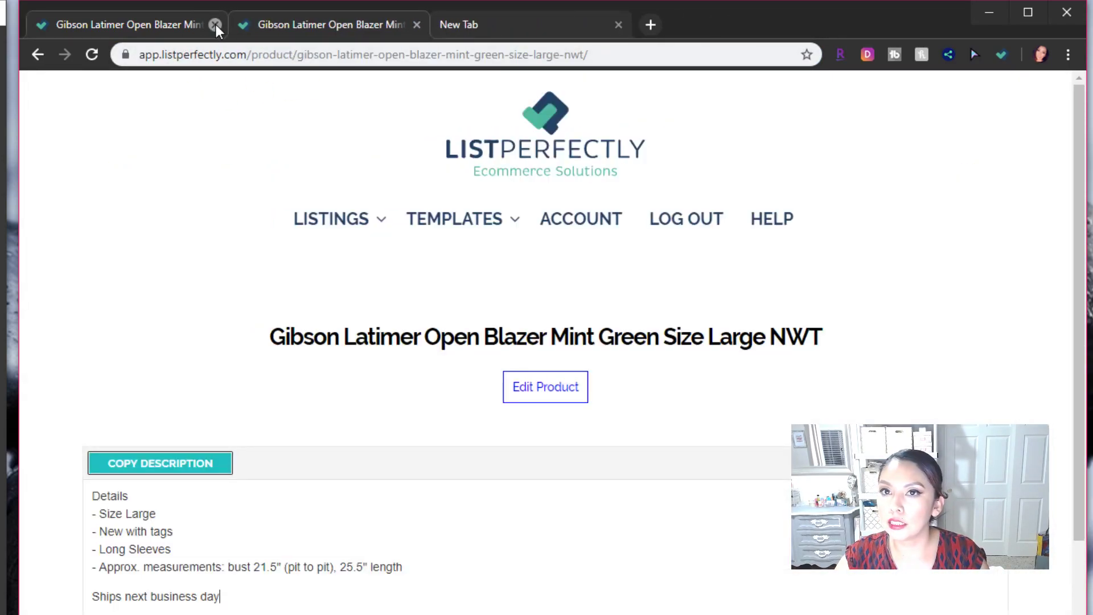
{"action": "left_click", "coordinate": [416, 25]}
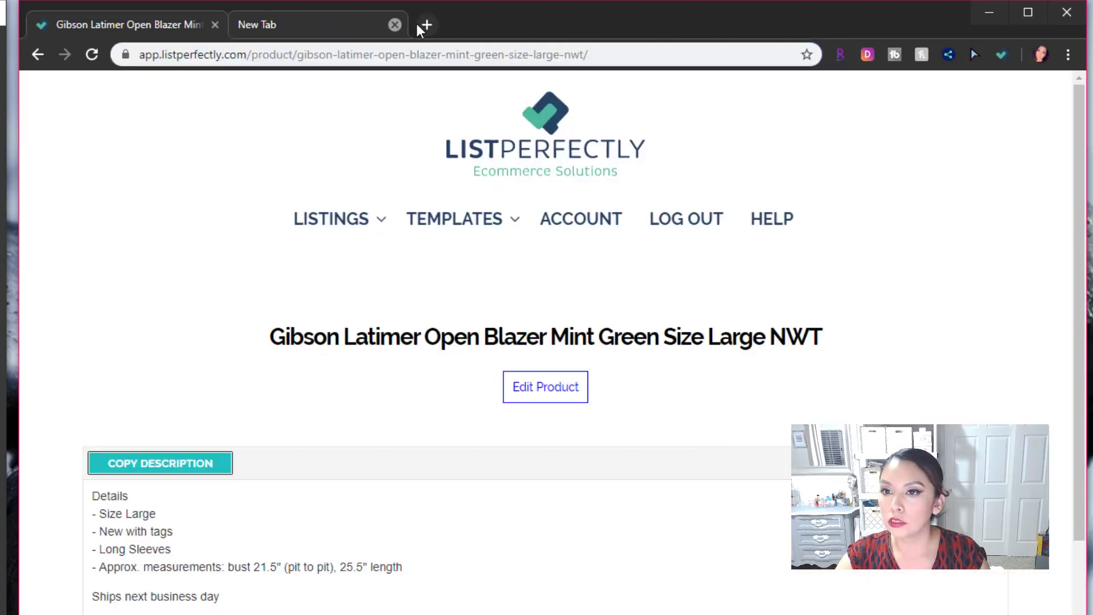
{"action": "left_click", "coordinate": [418, 25]}
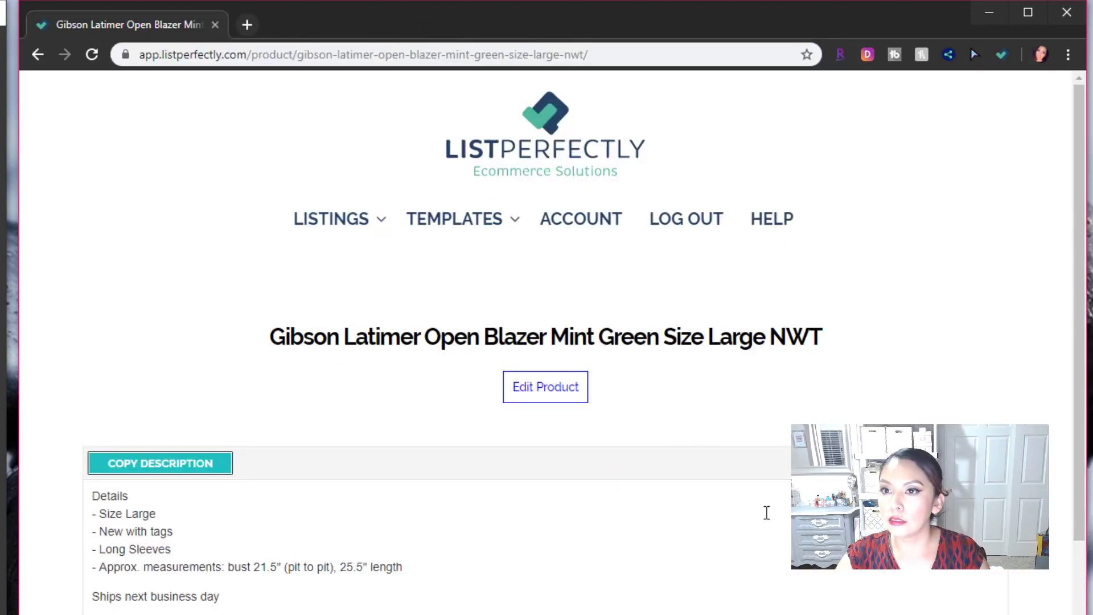
Retry copying the Gibson Latimer blazer to Poshmark from the remaining product page, and dismiss the extension
{"action": "left_click", "coordinate": [1001, 56]}
{"action": "left_click", "coordinate": [881, 250]}
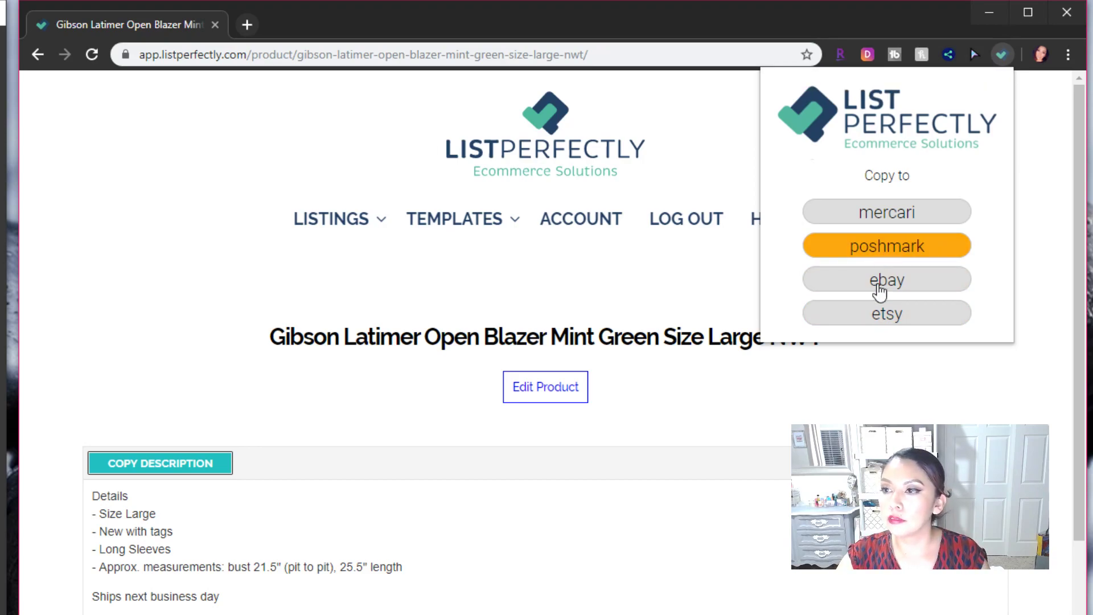
{"action": "left_click", "coordinate": [889, 248]}
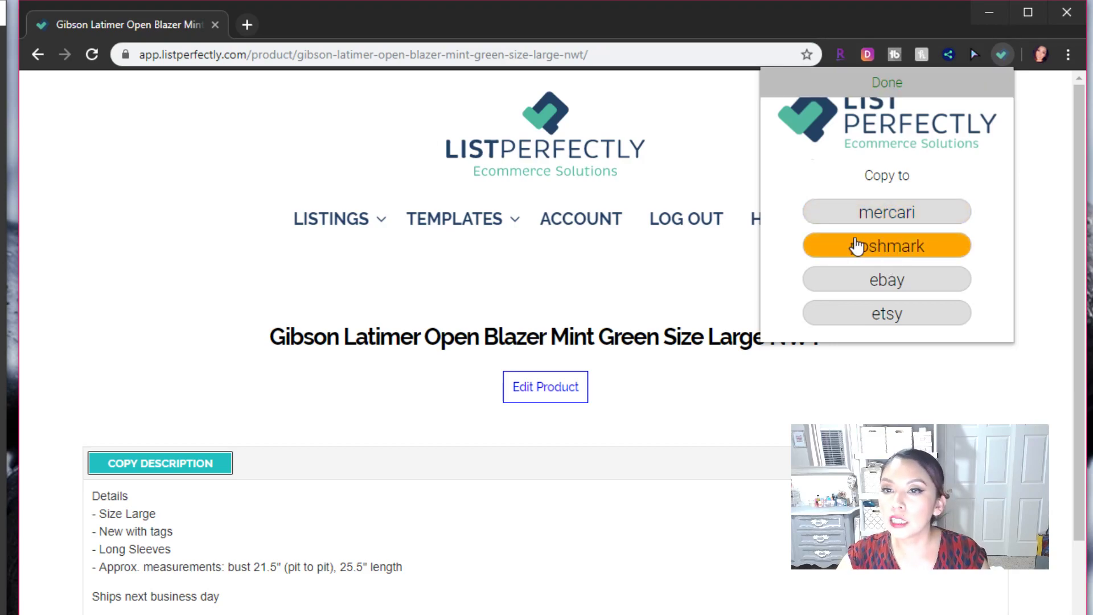
{"action": "left_click", "coordinate": [128, 283]}
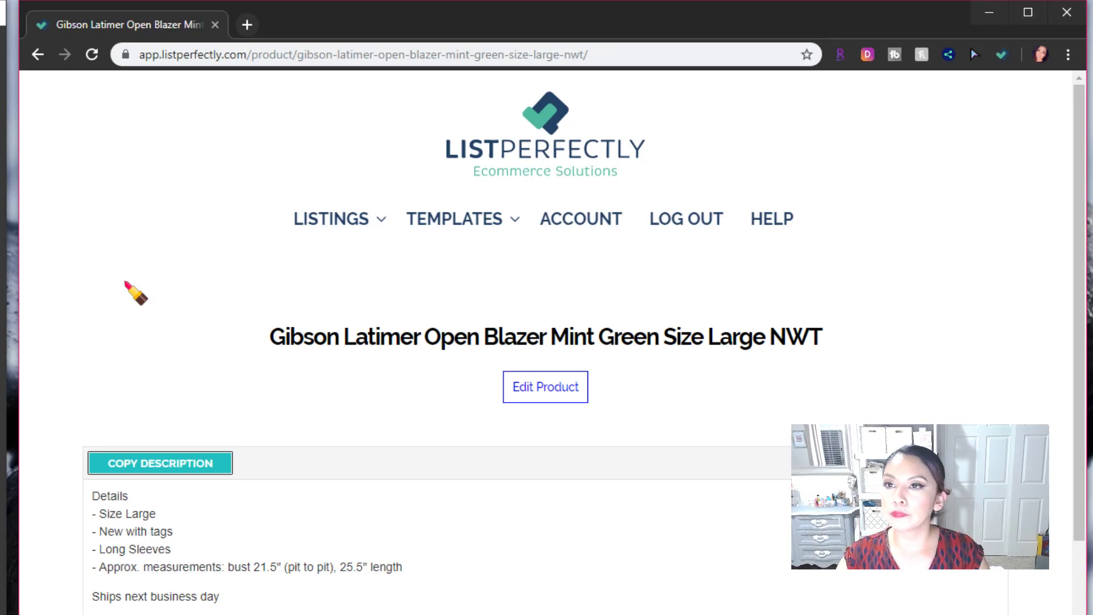
Close the blazer product window and bring up the List Perfectly listed items page in the other browser window
{"action": "left_click", "coordinate": [1066, 12]}
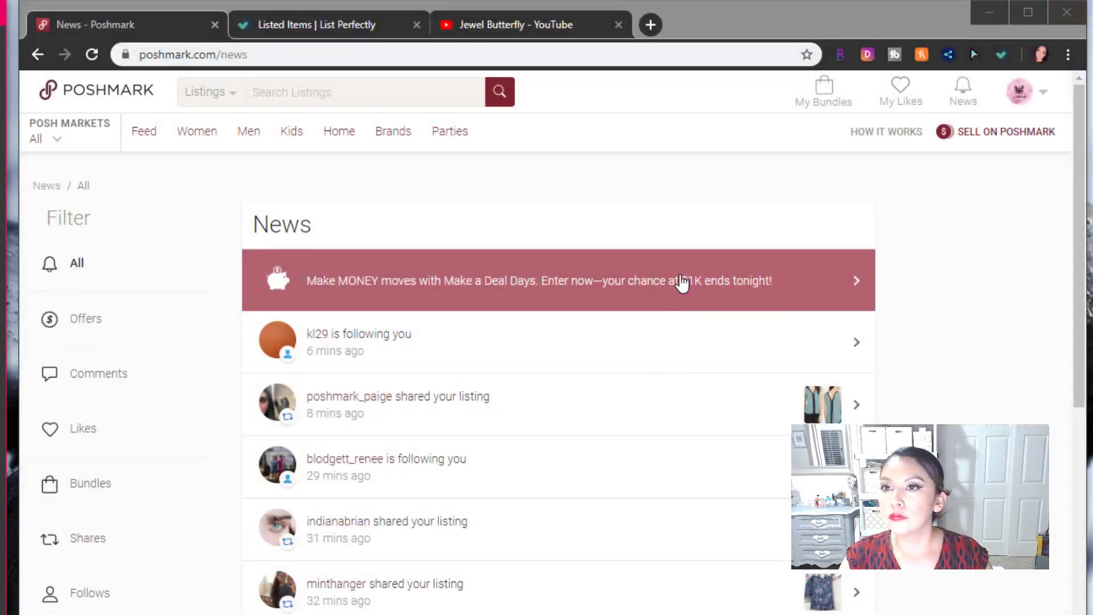
{"action": "left_click", "coordinate": [357, 22]}
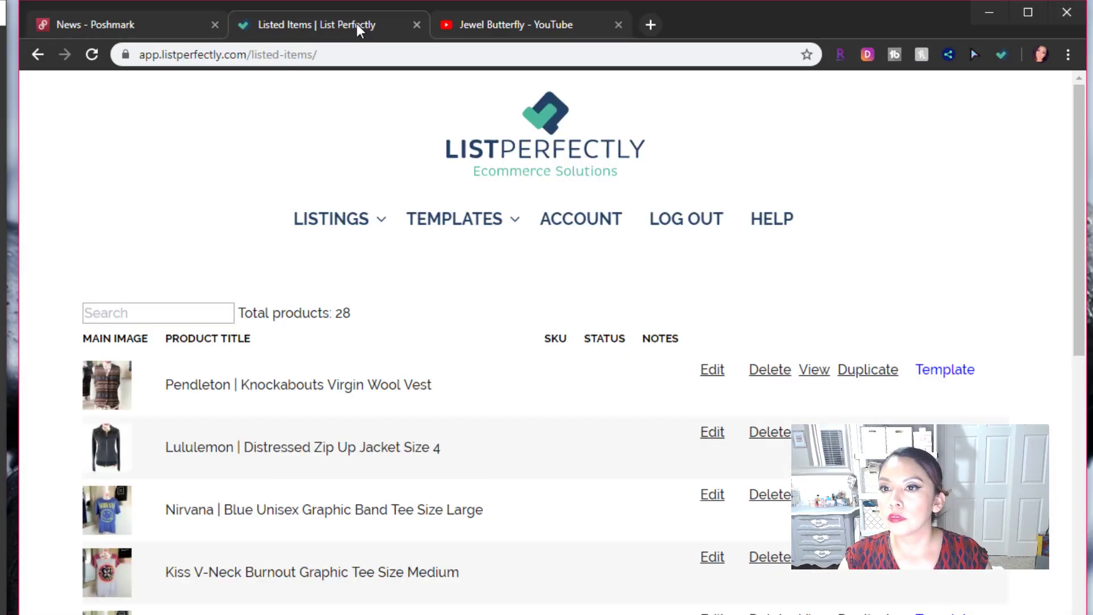
{"action": "left_click", "coordinate": [148, 29]}
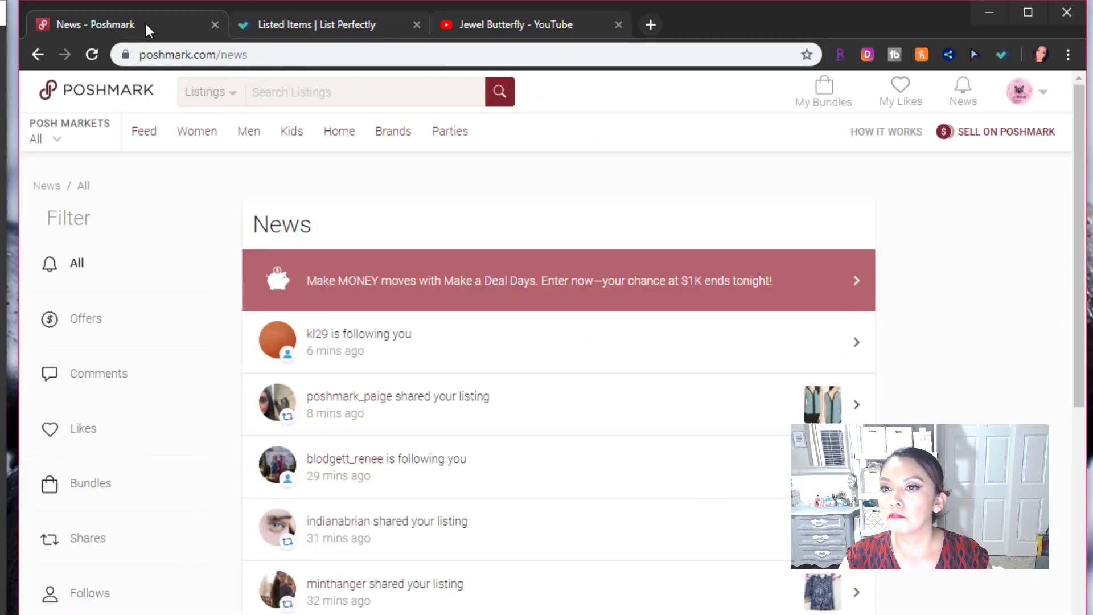
{"action": "left_click", "coordinate": [344, 22]}
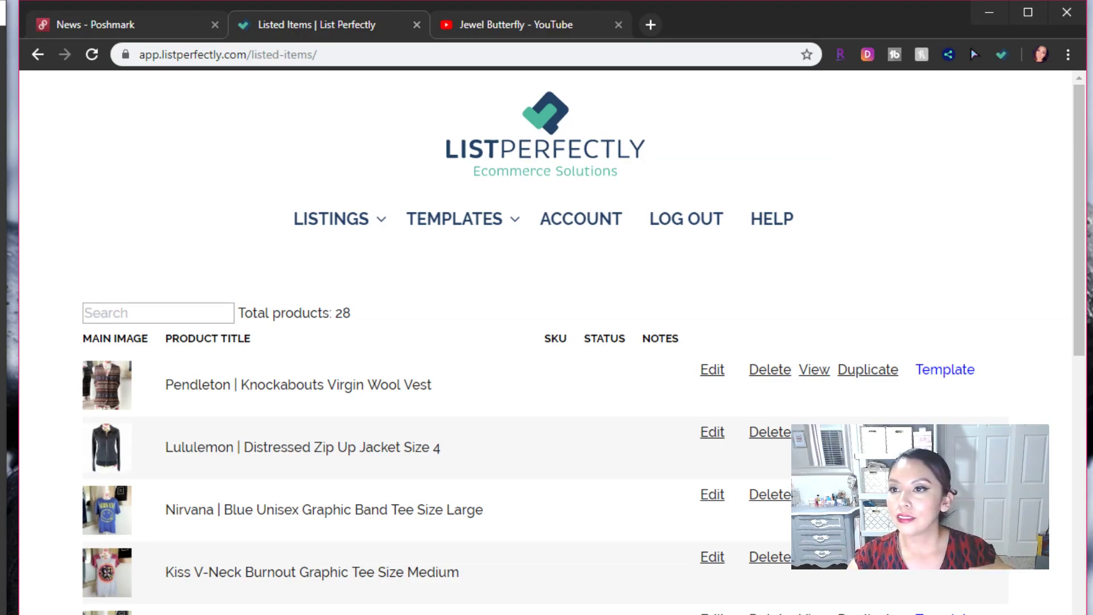
Open the template creation and editing page and review the available templates without selecting one
{"action": "mouse_move", "coordinate": [464, 219]}
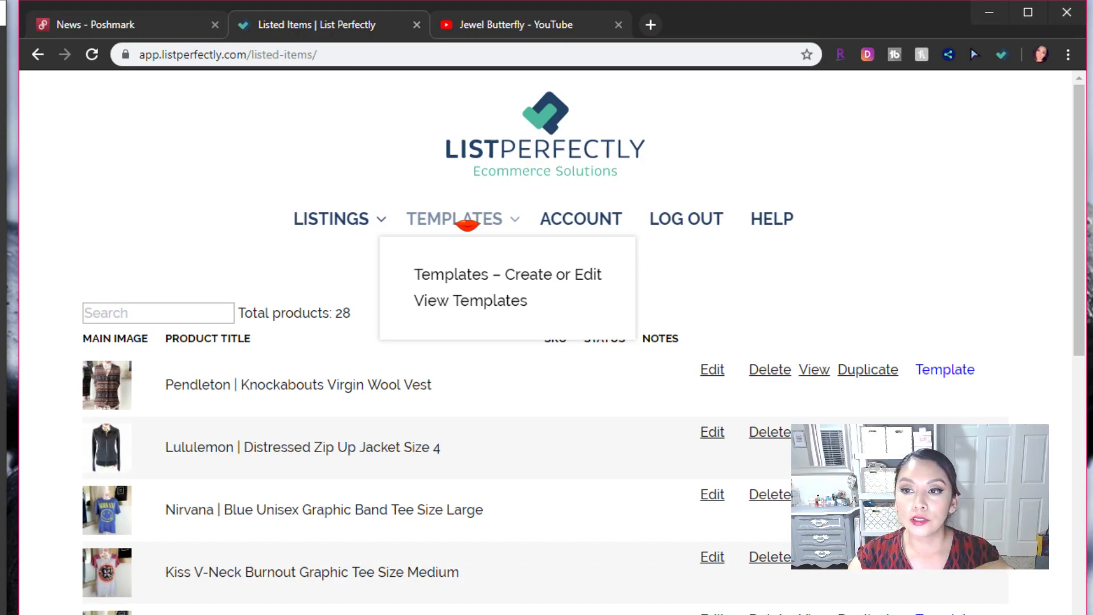
{"action": "left_click", "coordinate": [481, 276]}
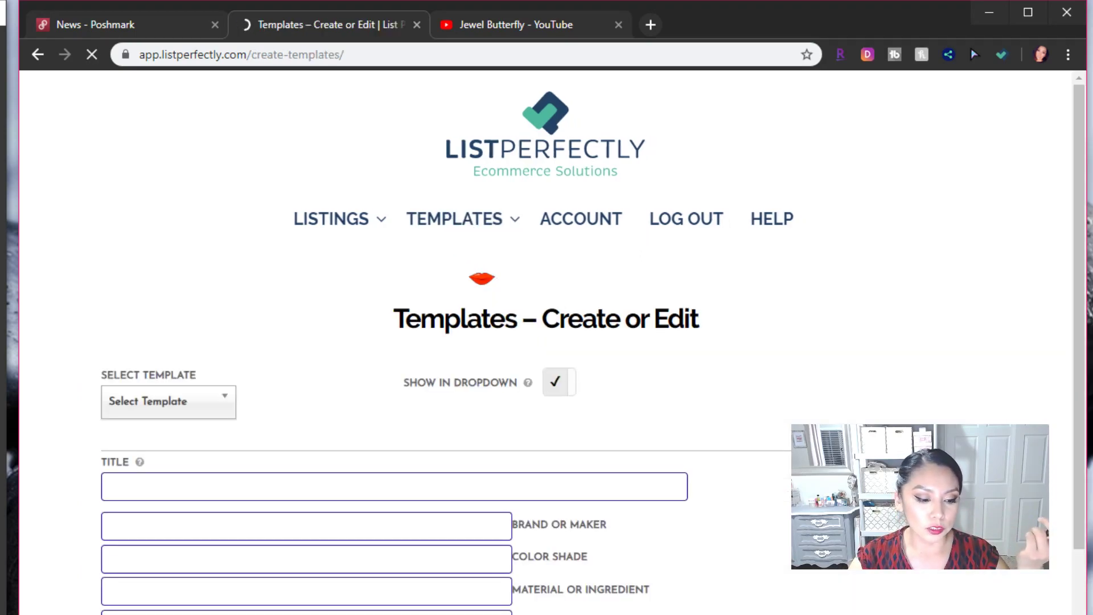
{"action": "left_click", "coordinate": [209, 412]}
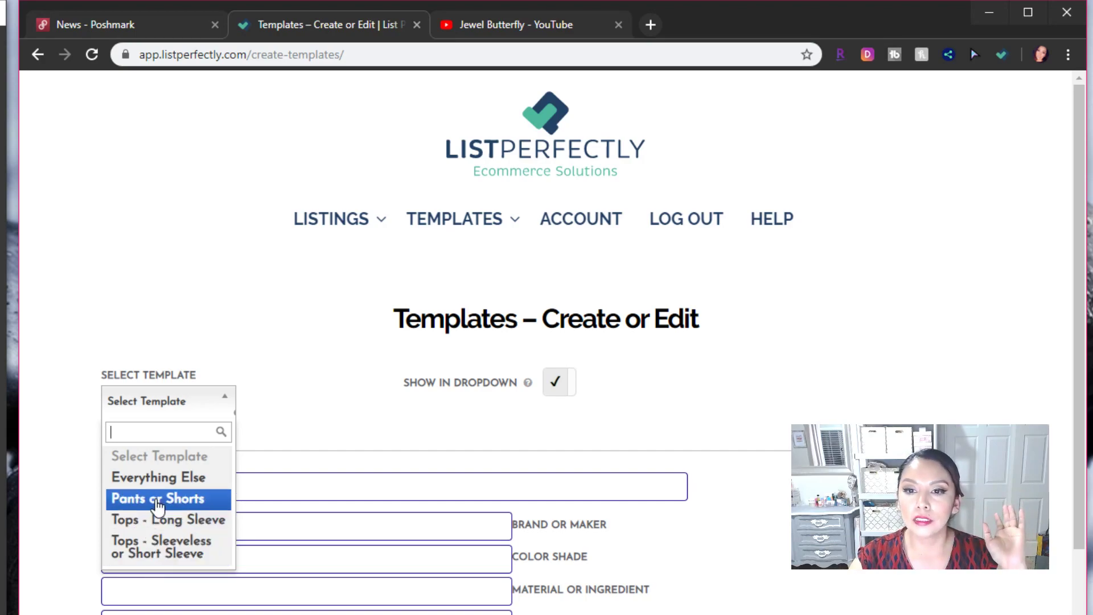
{"action": "left_click", "coordinate": [289, 453]}
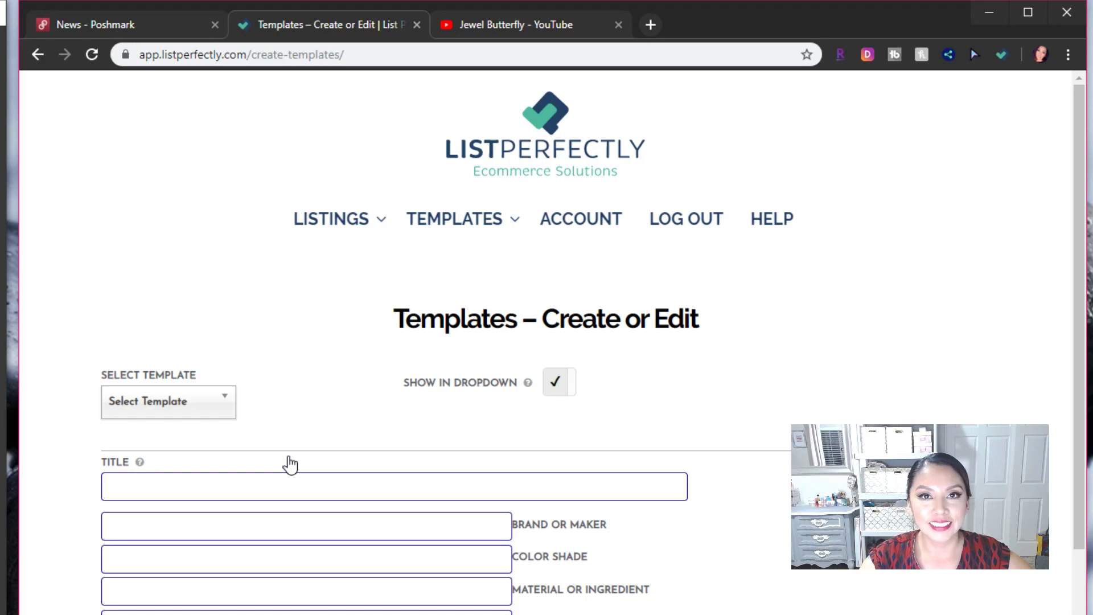
Show the Jewel Butterfly YouTube channel page, return to the List Perfectly templates page, and switch away from the browser
{"action": "left_click", "coordinate": [551, 26]}
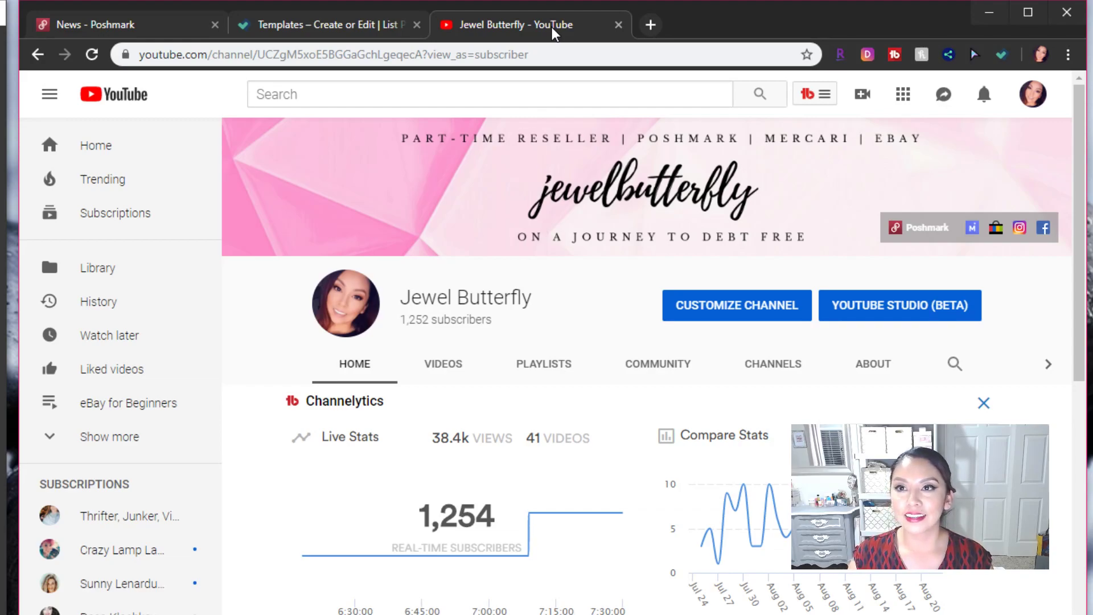
{"action": "left_click", "coordinate": [360, 34]}
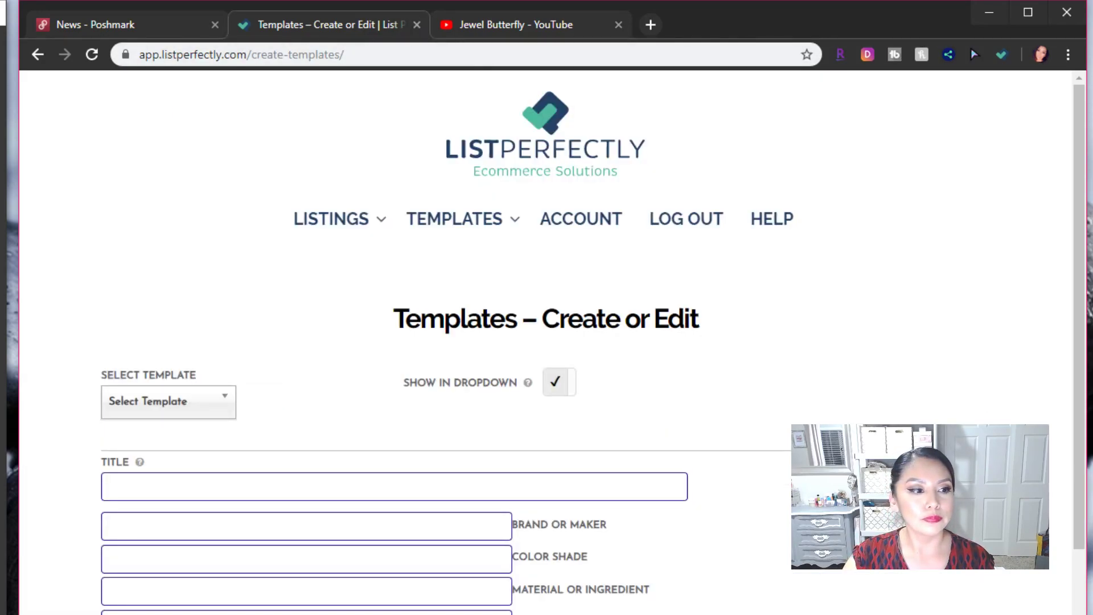
{"action": "key", "text": "alt+Tab"}
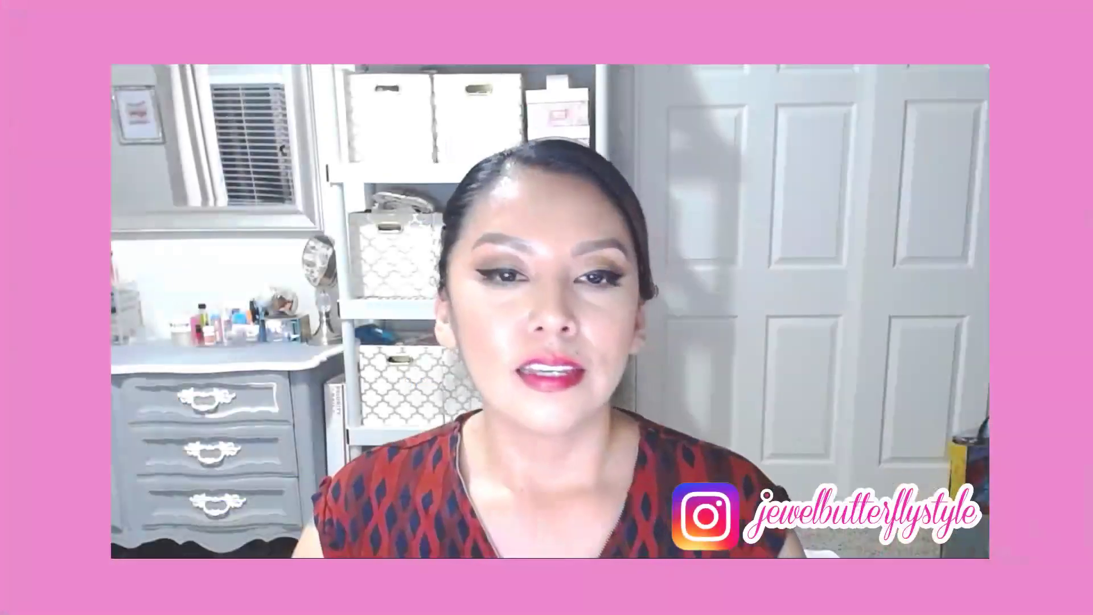